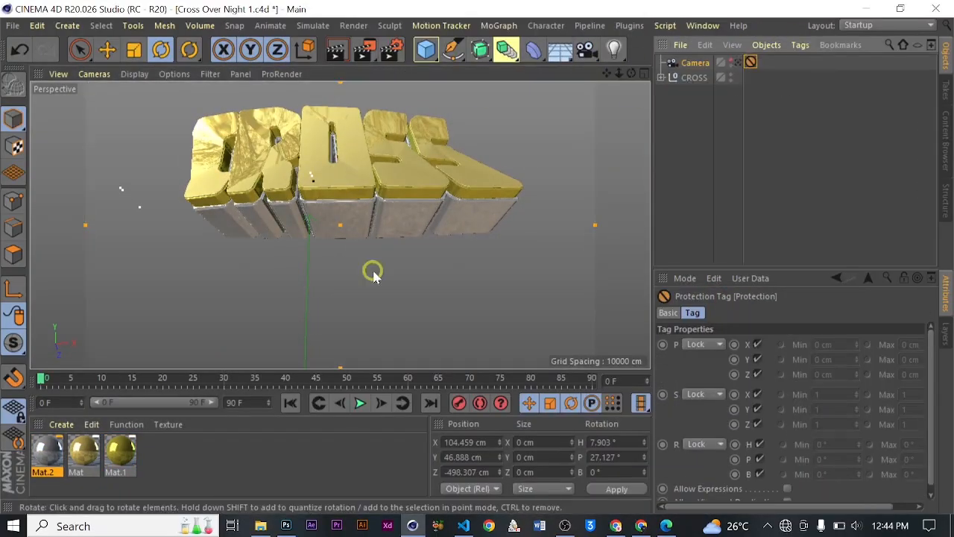
{"action": "left_click", "coordinate": [690, 93]}
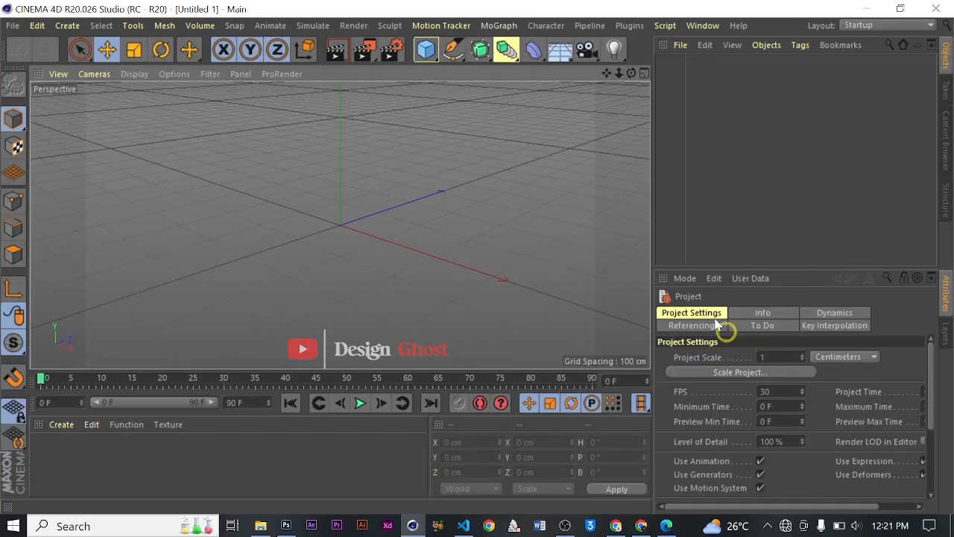
{"action": "left_click_drag", "start_coordinate": [426, 221], "coordinate": [377, 207], "text": "alt"}
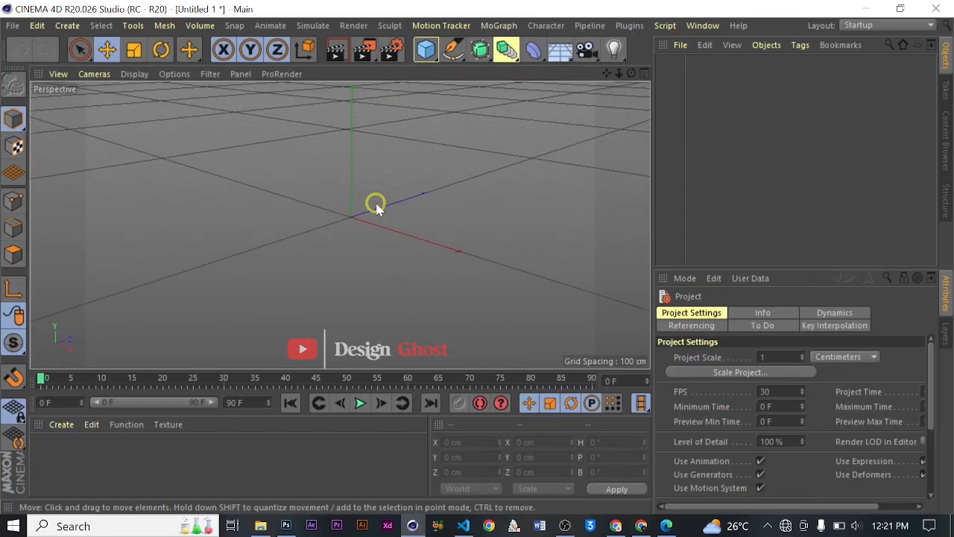
{"action": "scroll", "coordinate": [331, 253], "scroll_direction": "up", "scroll_amount": 2}
{"action": "scroll", "coordinate": [333, 255], "scroll_direction": "down", "scroll_amount": 3}
{"action": "scroll", "coordinate": [331, 253], "scroll_direction": "up", "scroll_amount": 4}
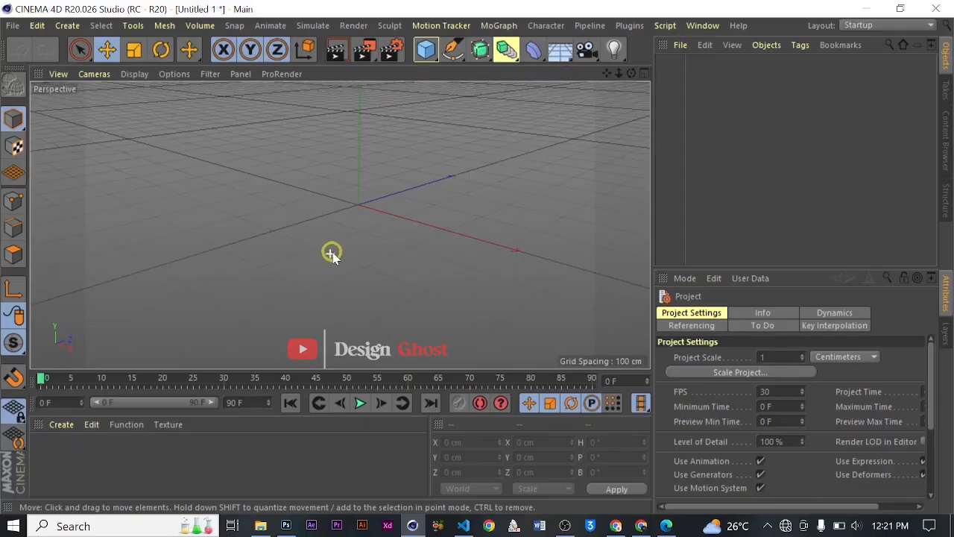
{"action": "scroll", "coordinate": [335, 255], "scroll_direction": "down", "scroll_amount": 3}
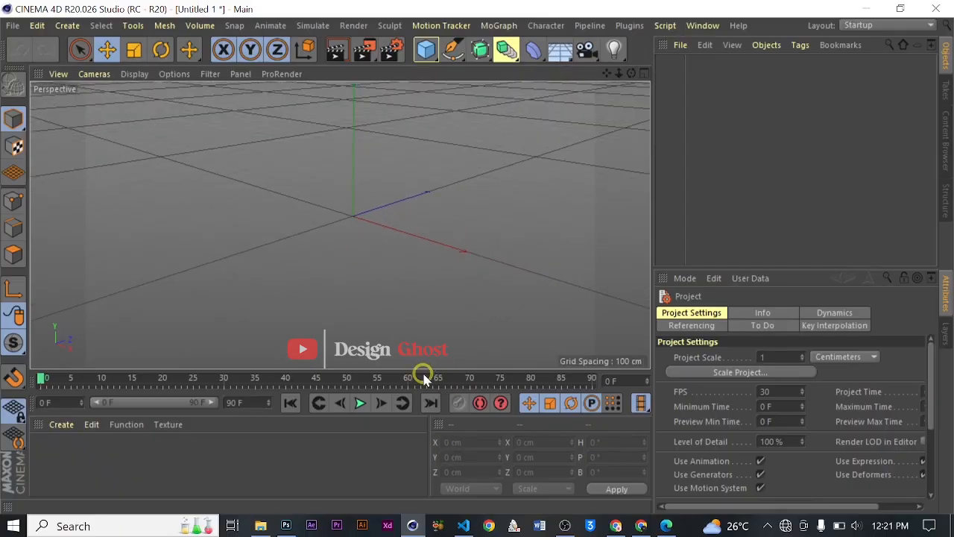
{"action": "scroll", "coordinate": [505, 246], "scroll_direction": "up", "scroll_amount": 1}
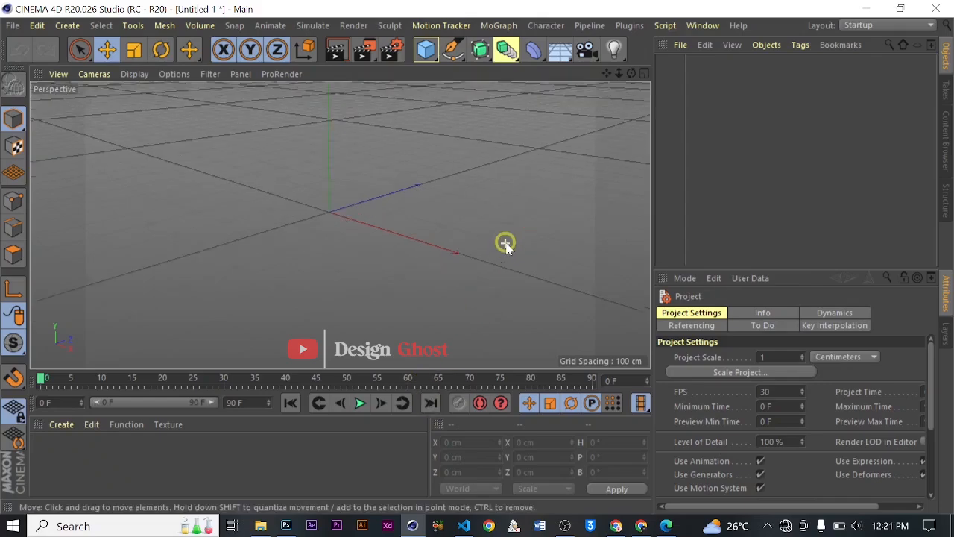
{"action": "scroll", "coordinate": [447, 243], "scroll_direction": "down", "scroll_amount": 2}
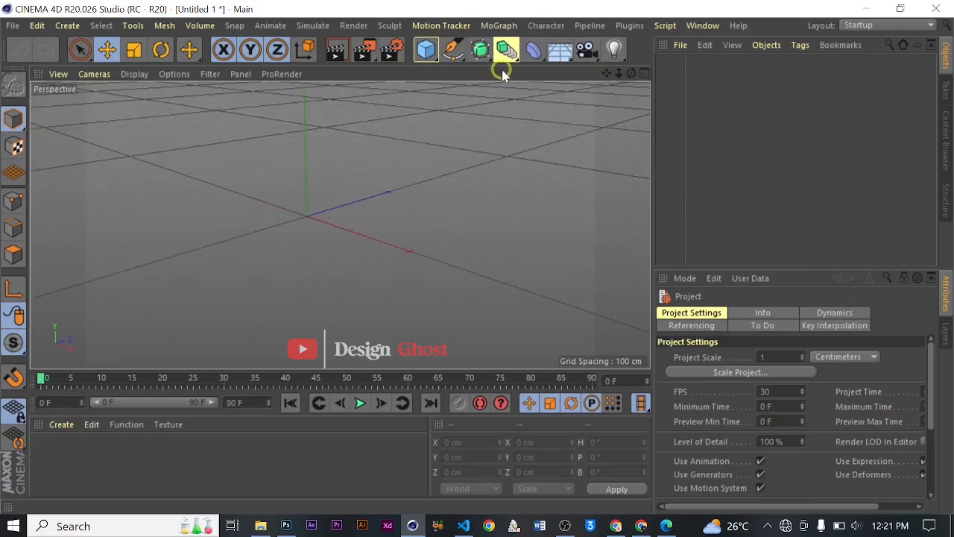
Add a MoText object to the empty scene and set its alignment to Middle.
{"action": "left_click", "coordinate": [499, 26]}
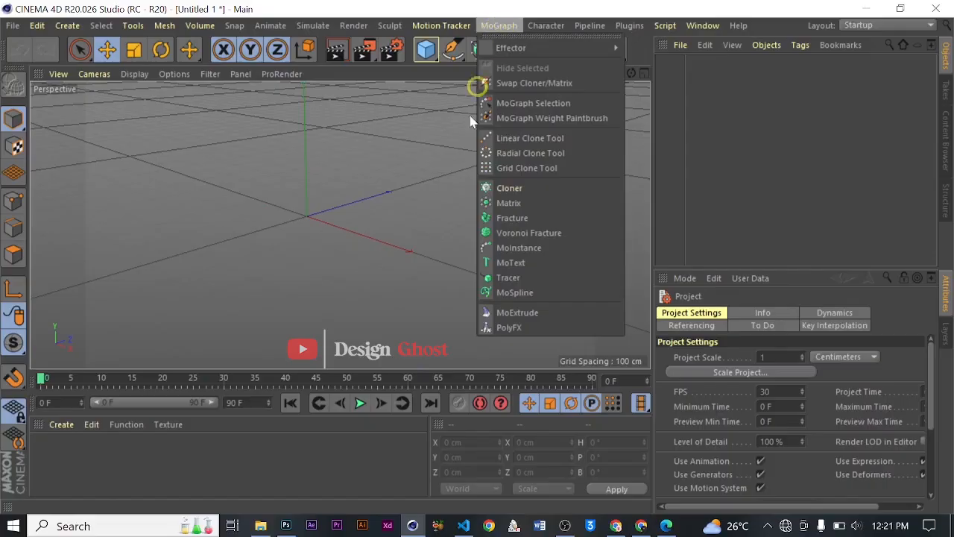
{"action": "left_click", "coordinate": [511, 263]}
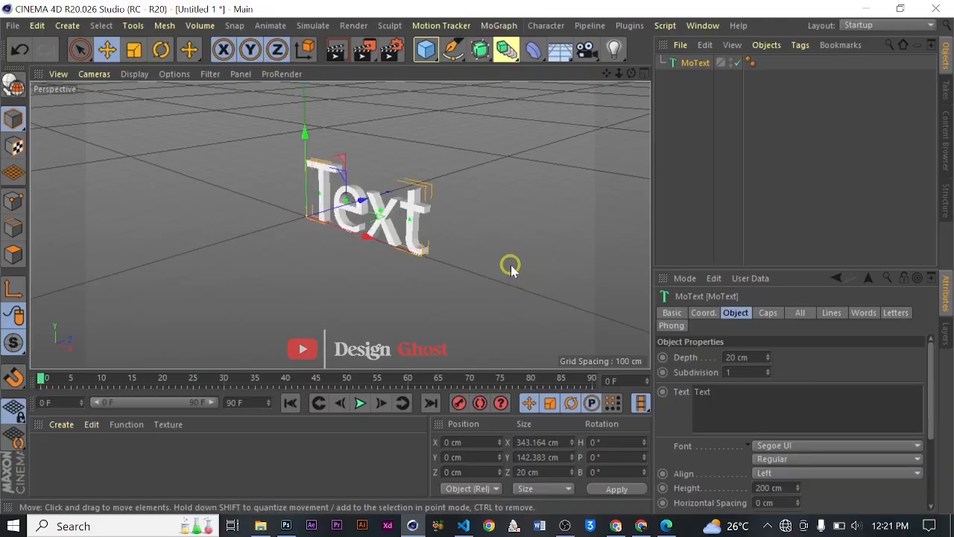
{"action": "left_click_drag", "start_coordinate": [385, 256], "coordinate": [602, 266], "text": "alt"}
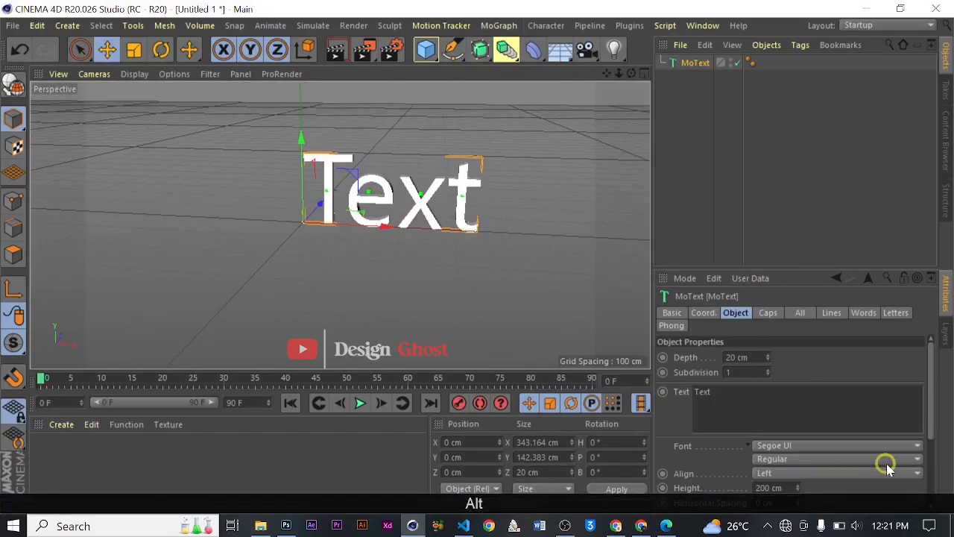
{"action": "left_click", "coordinate": [831, 475]}
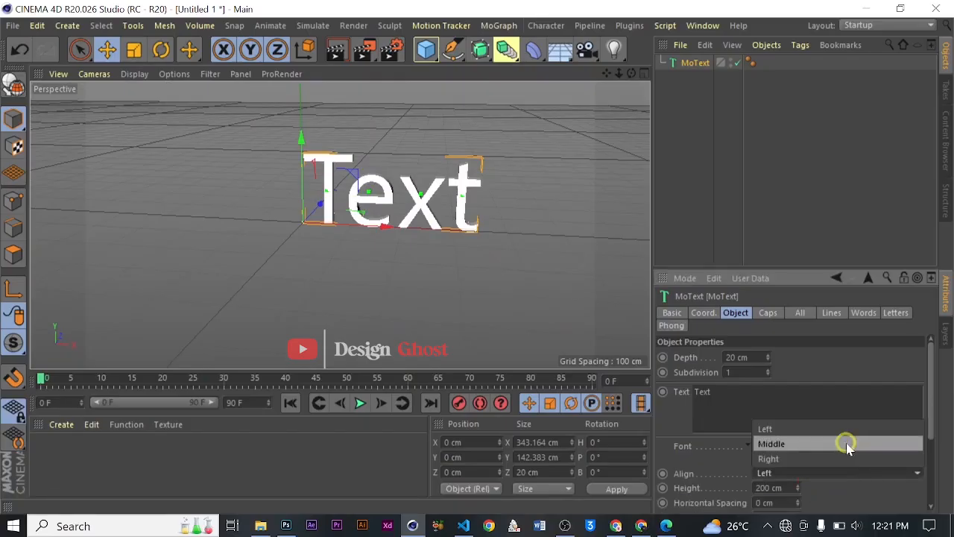
{"action": "left_click", "coordinate": [847, 443]}
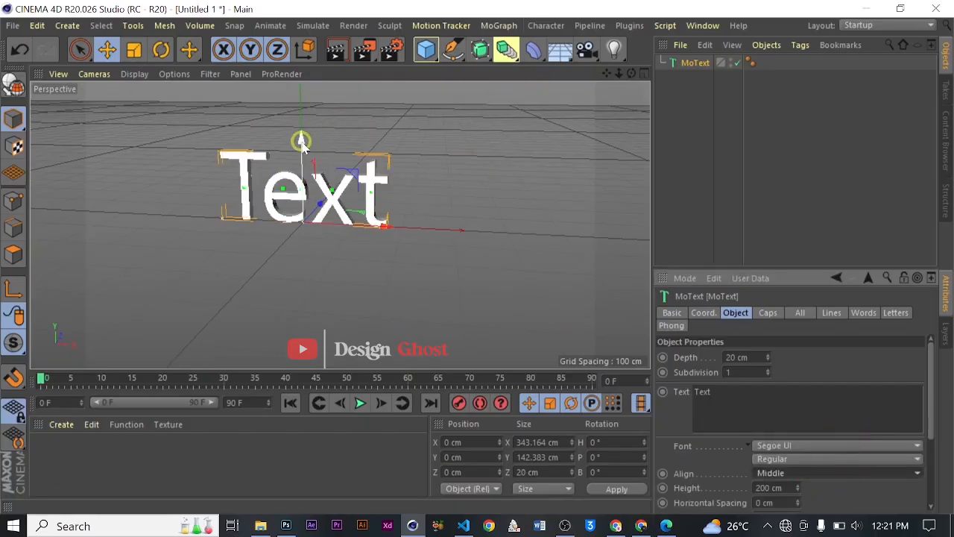
Raise the text object along the Y axis to a height of about 332 cm.
{"action": "left_click_drag", "start_coordinate": [301, 139], "coordinate": [303, 88]}
{"action": "left_click_drag", "start_coordinate": [606, 73], "coordinate": [641, 172]}
{"action": "left_click_drag", "start_coordinate": [337, 187], "coordinate": [336, 106]}
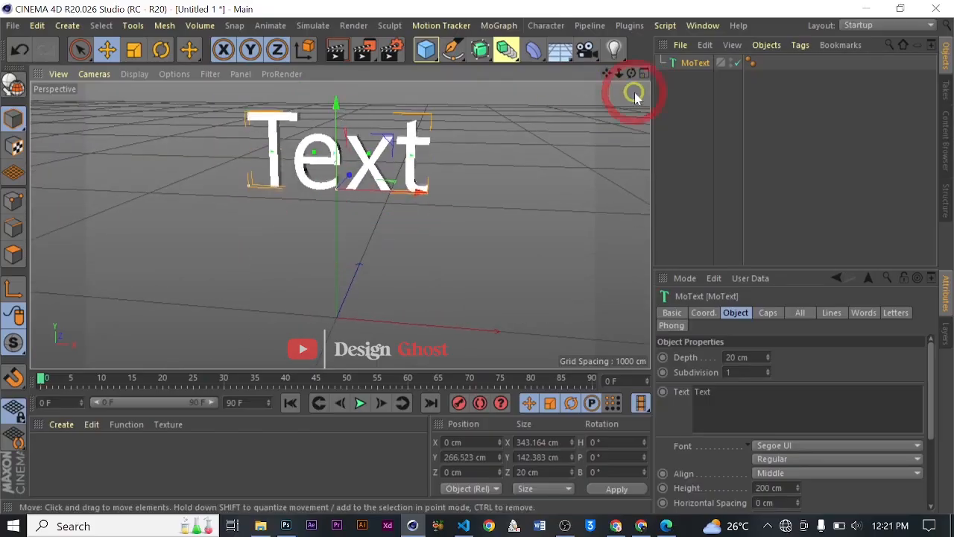
{"action": "mouse_move", "coordinate": [629, 74]}
{"action": "left_mouse_down"}
{"action": "mouse_move", "coordinate": [478, 255]}
{"action": "mouse_move", "coordinate": [613, 75]}
{"action": "left_mouse_up"}
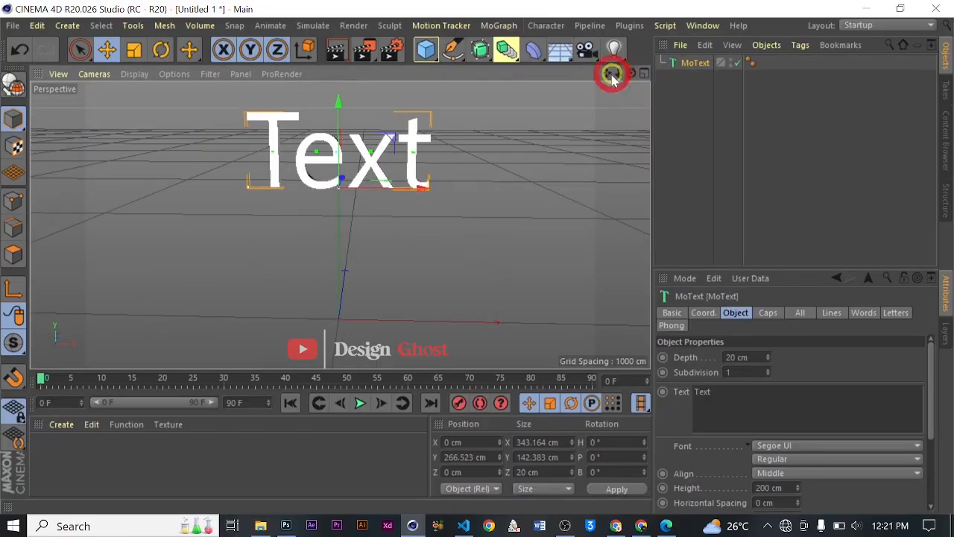
{"action": "left_click_drag", "start_coordinate": [477, 256], "coordinate": [479, 328]}
{"action": "left_click_drag", "start_coordinate": [340, 174], "coordinate": [340, 142]}
{"action": "mouse_move", "coordinate": [633, 72]}
{"action": "left_mouse_down"}
{"action": "mouse_move", "coordinate": [477, 256]}
{"action": "mouse_move", "coordinate": [635, 89]}
{"action": "left_mouse_up"}
Replace the MoText object's default wording with "Cross".
{"action": "double_click", "coordinate": [709, 406]}
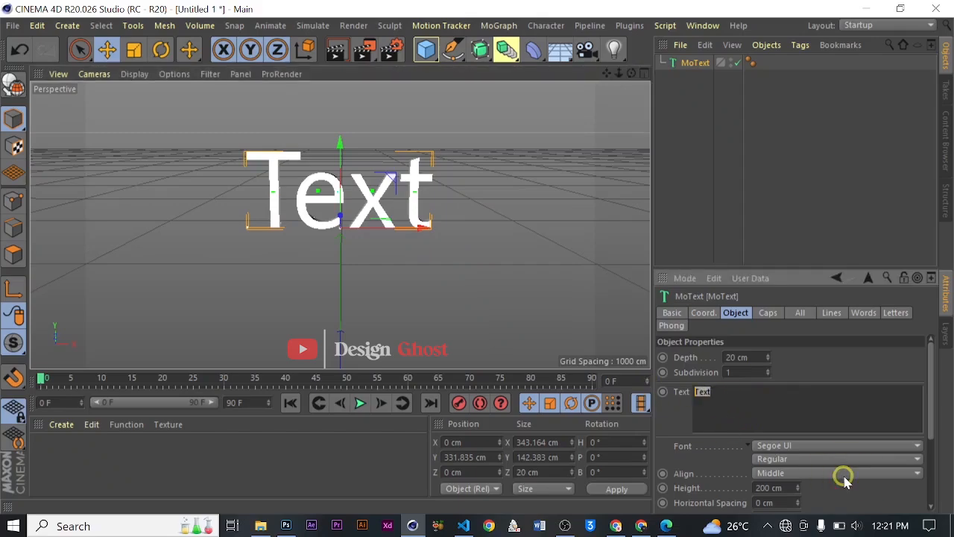
{"action": "type", "text": "C"}
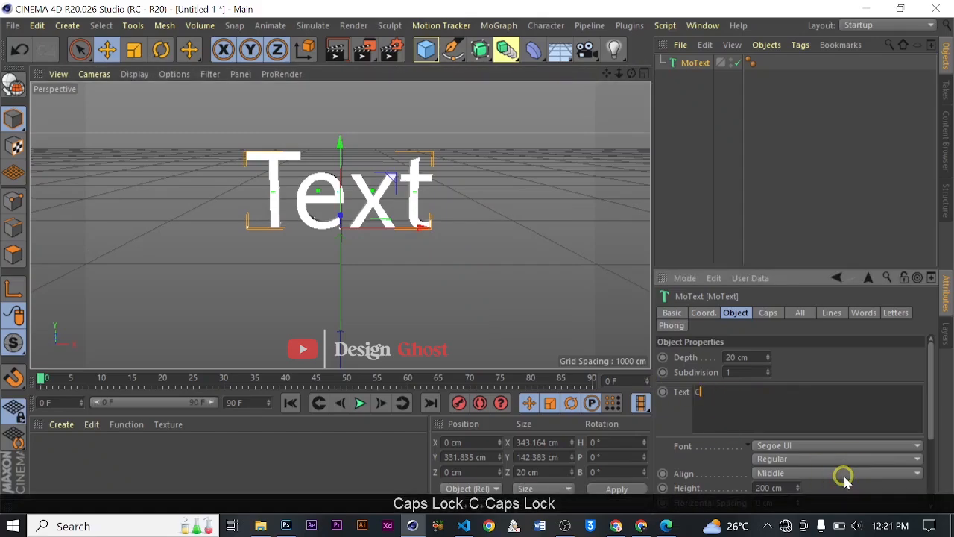
{"action": "type", "text": "ross"}
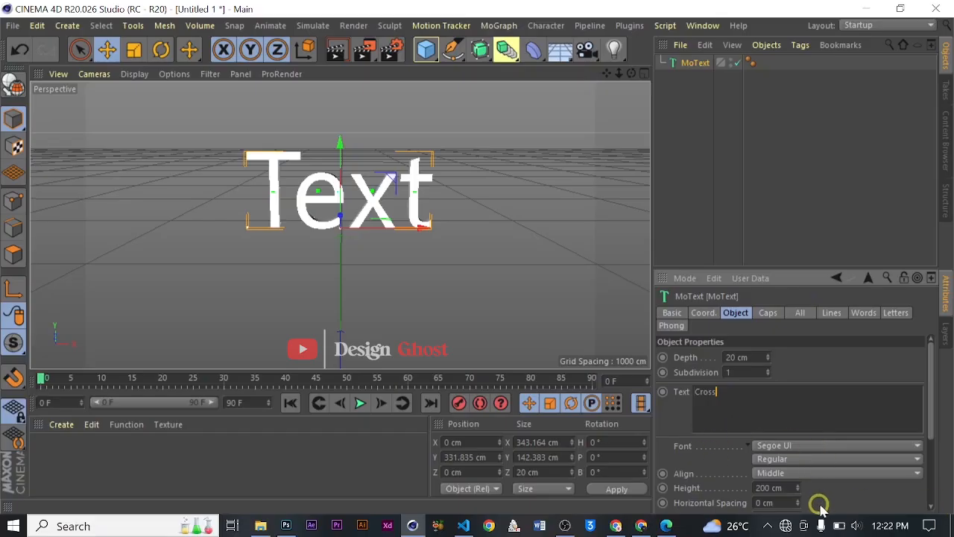
{"action": "left_click", "coordinate": [858, 506]}
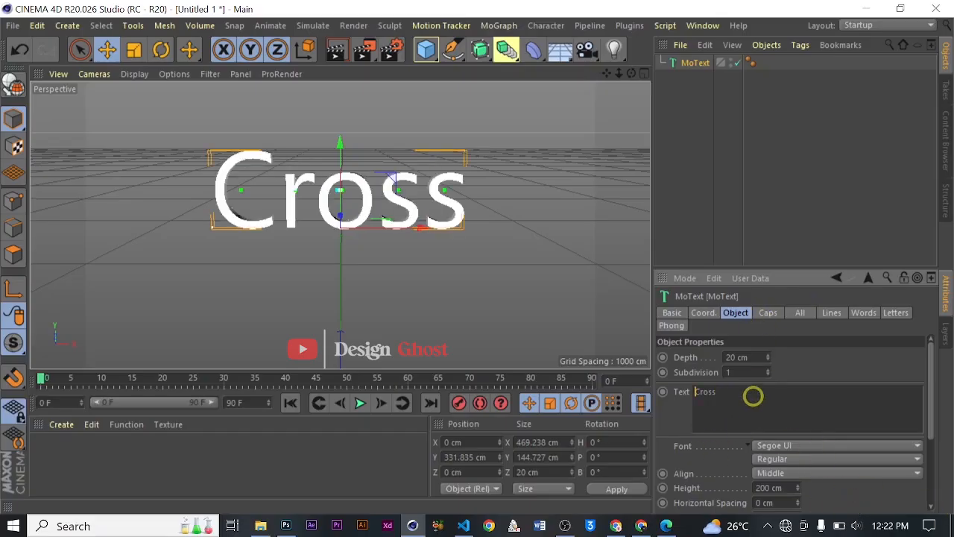
Change the font of the Cross text to Malinton ExtBd.
{"action": "left_click", "coordinate": [796, 451]}
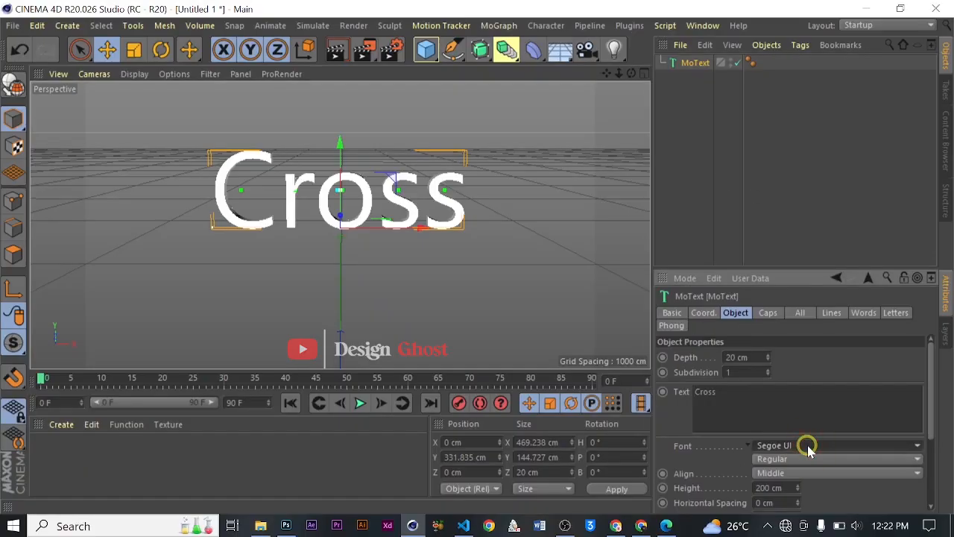
{"action": "left_click", "coordinate": [807, 448]}
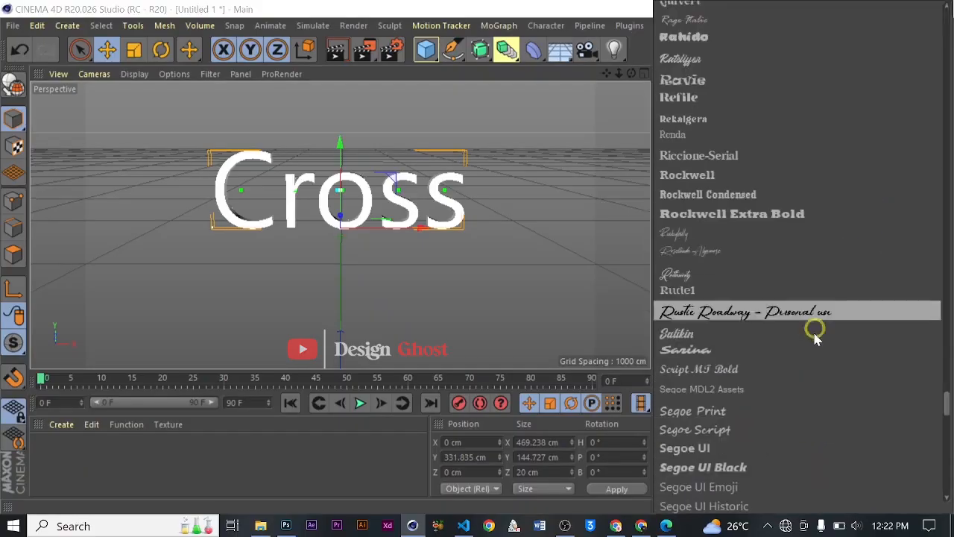
{"action": "scroll", "coordinate": [809, 360], "scroll_direction": "up", "scroll_amount": 3}
{"action": "scroll", "coordinate": [809, 358], "scroll_direction": "up", "scroll_amount": 6}
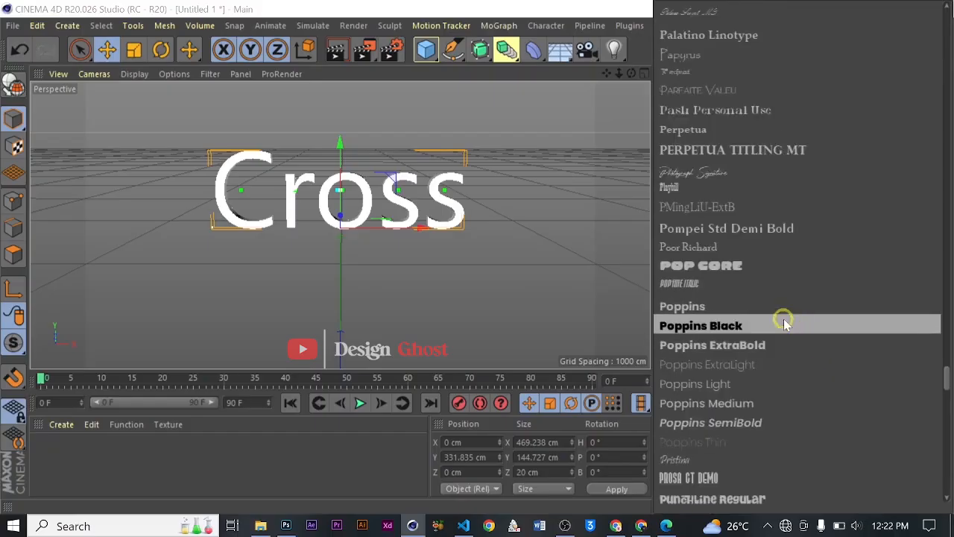
{"action": "scroll", "coordinate": [738, 252], "scroll_direction": "up", "scroll_amount": 3}
{"action": "scroll", "coordinate": [744, 252], "scroll_direction": "up", "scroll_amount": 9}
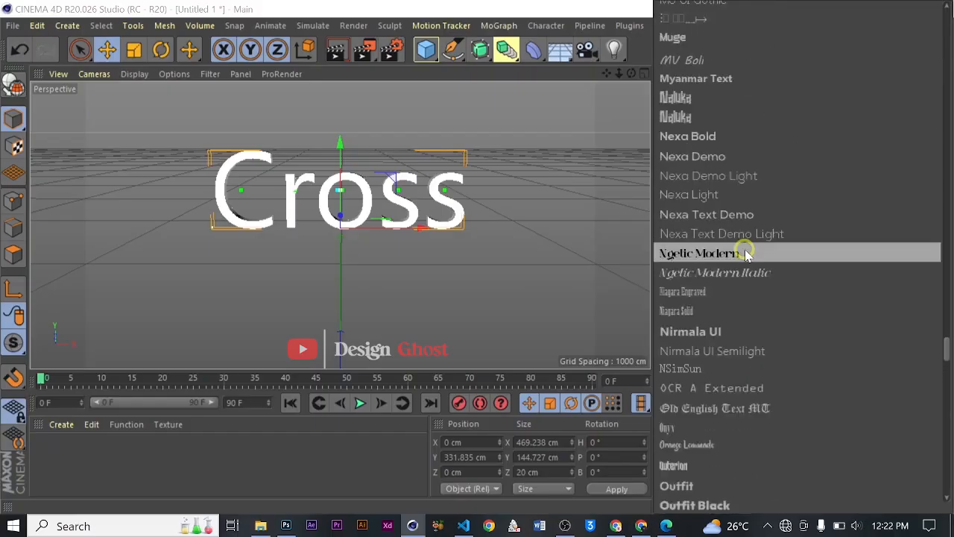
{"action": "scroll", "coordinate": [769, 248], "scroll_direction": "up", "scroll_amount": 8}
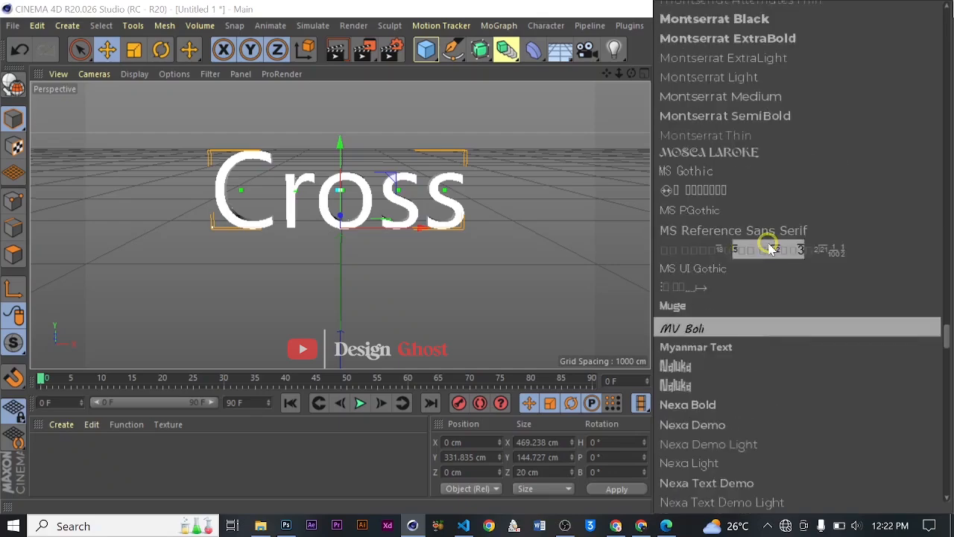
{"action": "scroll", "coordinate": [769, 248], "scroll_direction": "up", "scroll_amount": 2}
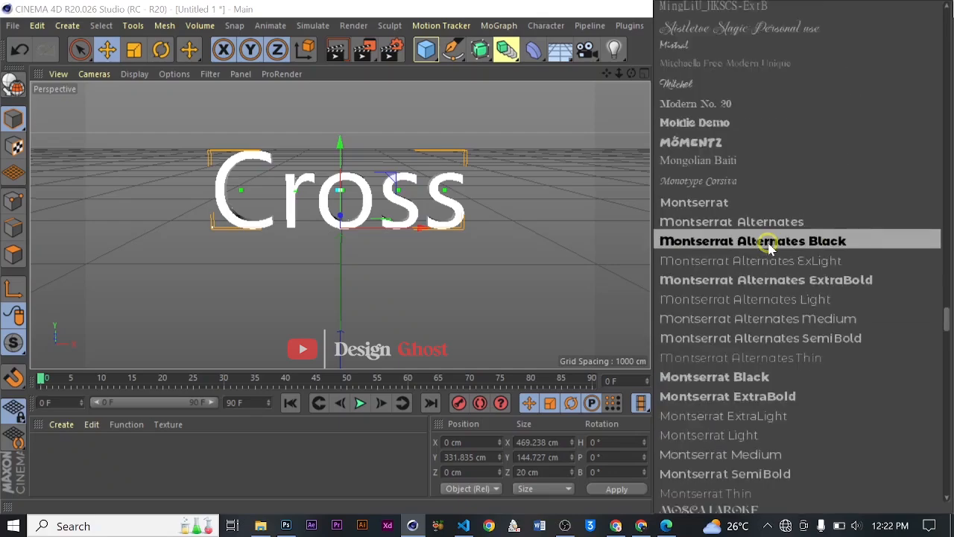
{"action": "scroll", "coordinate": [769, 248], "scroll_direction": "up", "scroll_amount": 5}
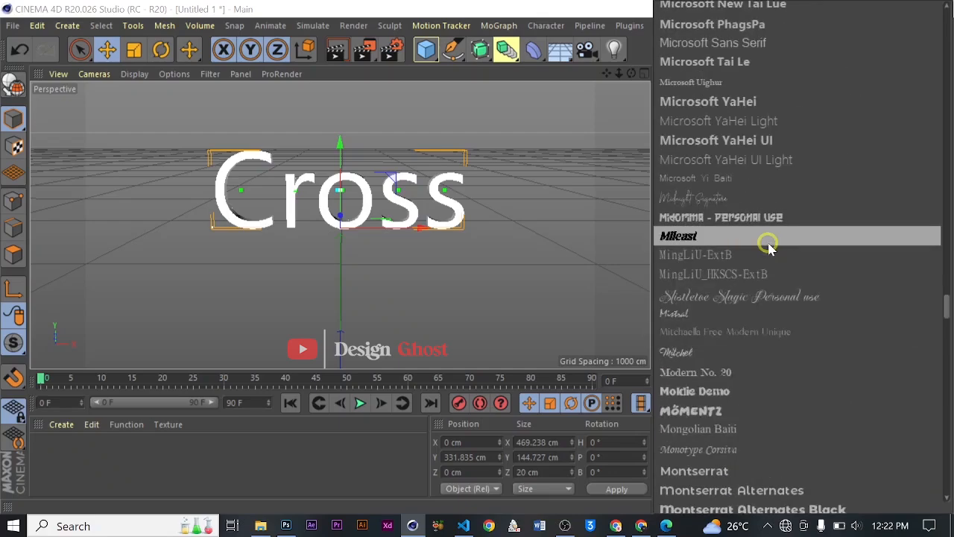
{"action": "scroll", "coordinate": [769, 248], "scroll_direction": "up", "scroll_amount": 6}
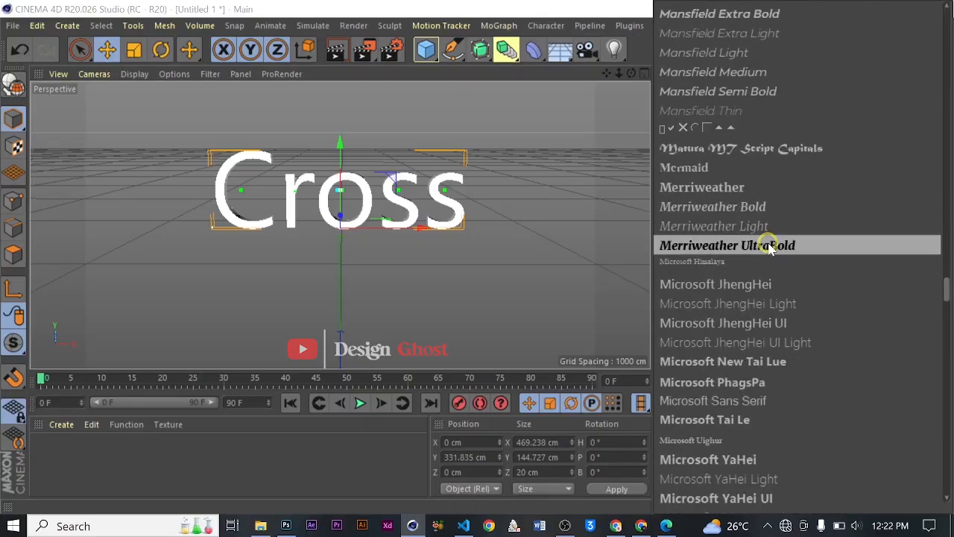
{"action": "scroll", "coordinate": [769, 248], "scroll_direction": "up", "scroll_amount": 6}
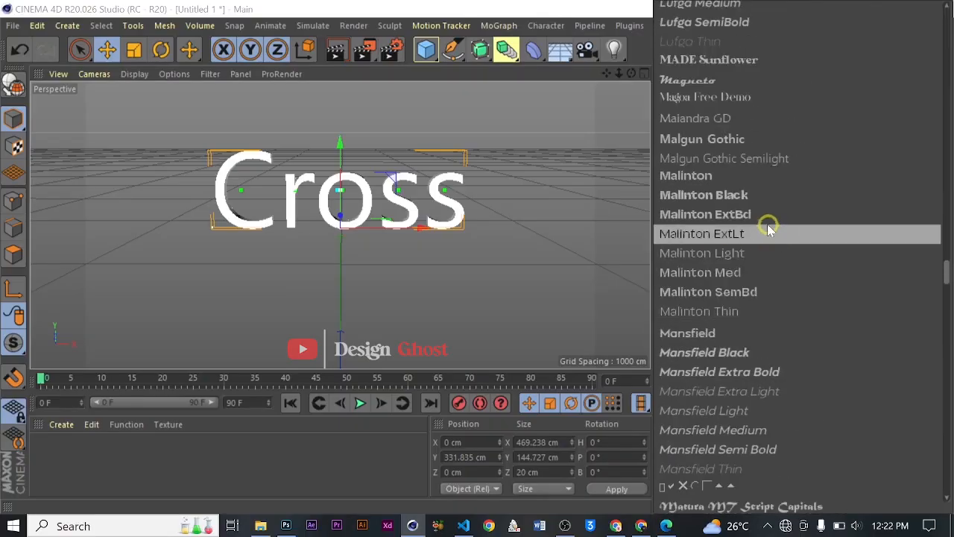
{"action": "left_click", "coordinate": [768, 215]}
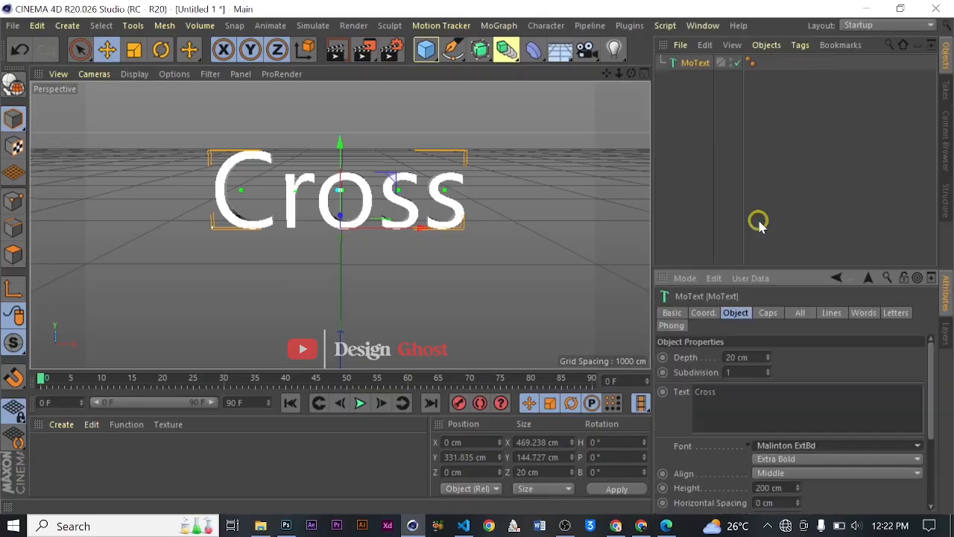
Change the font of the Cross text to Kawaii Bubble.
{"action": "left_click", "coordinate": [799, 448]}
{"action": "scroll", "coordinate": [831, 237], "scroll_direction": "up", "scroll_amount": 10}
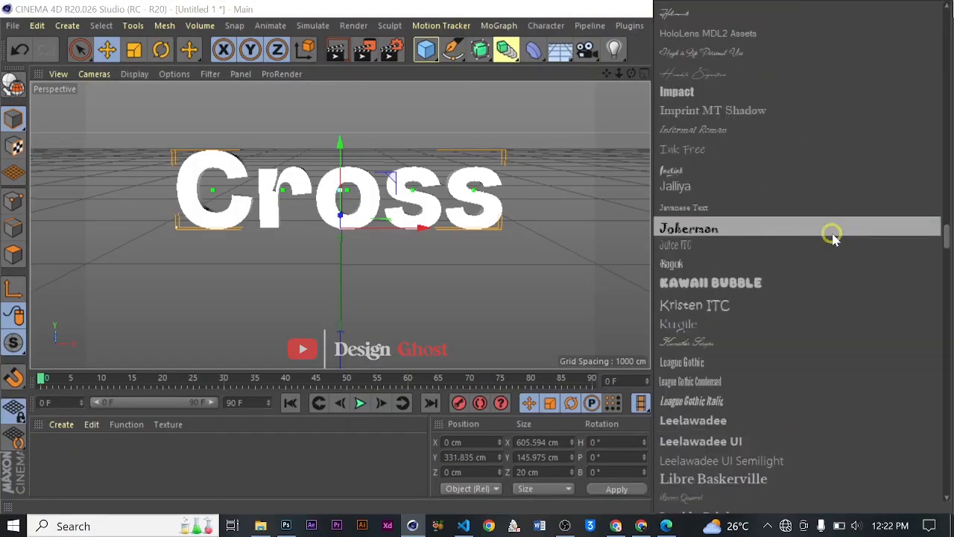
{"action": "scroll", "coordinate": [749, 216], "scroll_direction": "up", "scroll_amount": 3}
{"action": "scroll", "coordinate": [749, 216], "scroll_direction": "down", "scroll_amount": 2}
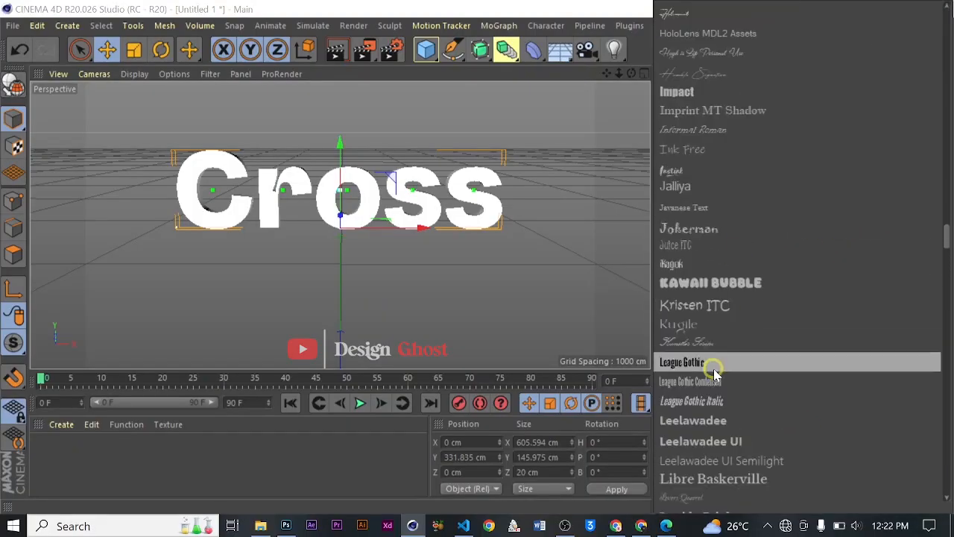
{"action": "left_click", "coordinate": [768, 288]}
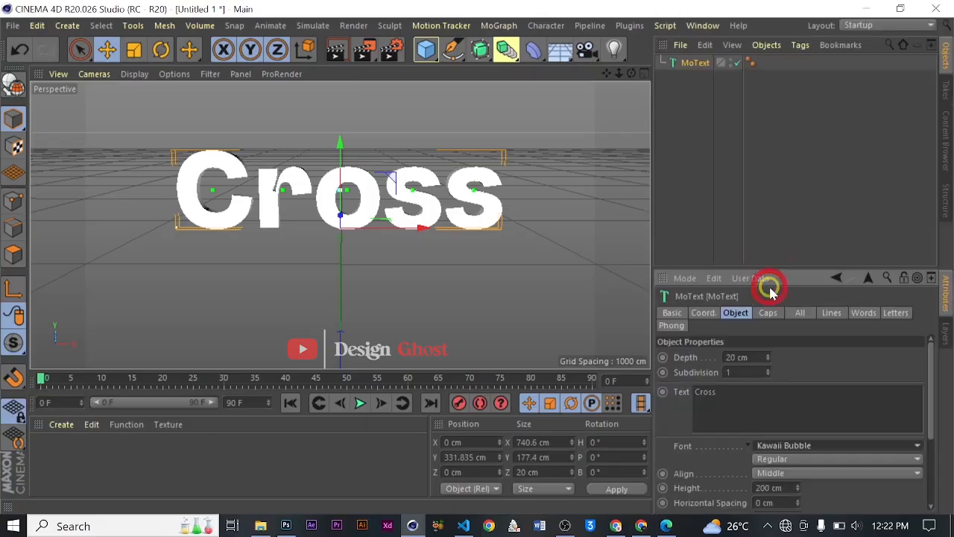
Change the font of the Cross text to Blackhood.
{"action": "left_click", "coordinate": [821, 447]}
{"action": "scroll", "coordinate": [800, 284], "scroll_direction": "up", "scroll_amount": 15}
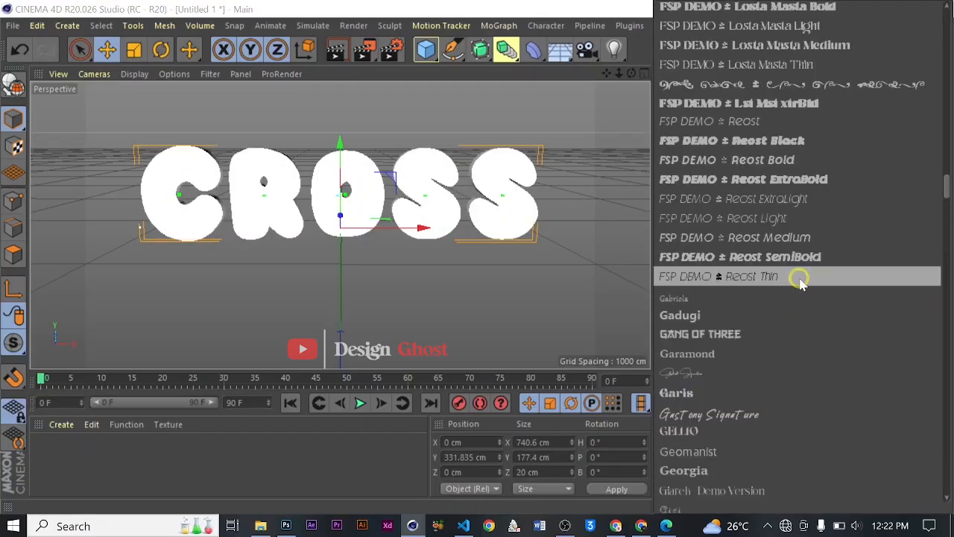
{"action": "scroll", "coordinate": [799, 283], "scroll_direction": "up", "scroll_amount": 3}
{"action": "scroll", "coordinate": [797, 279], "scroll_direction": "up", "scroll_amount": 2}
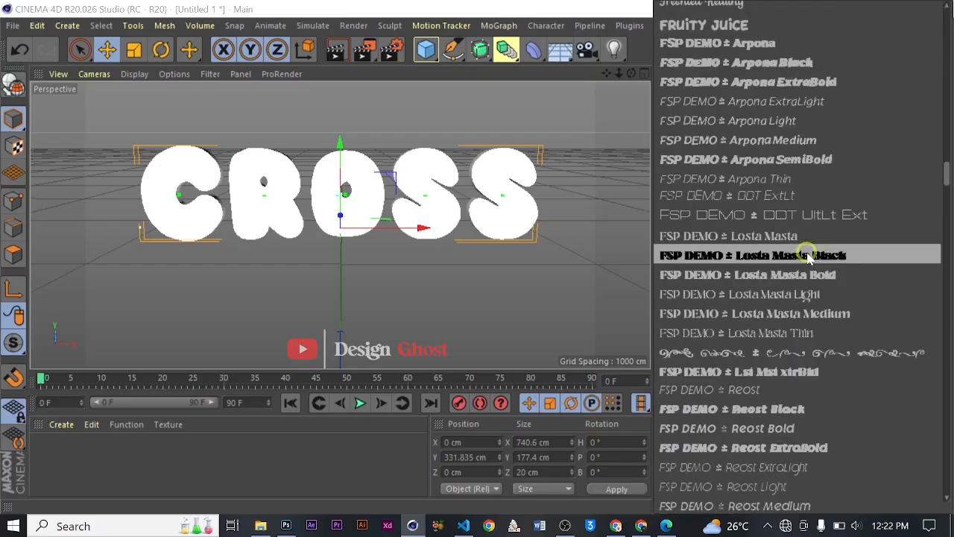
{"action": "scroll", "coordinate": [808, 256], "scroll_direction": "up", "scroll_amount": 3}
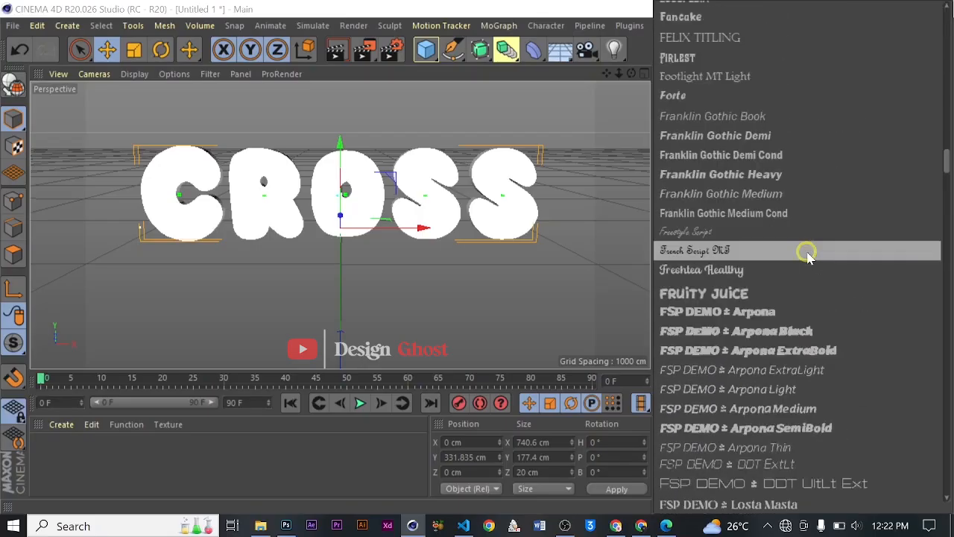
{"action": "scroll", "coordinate": [808, 254], "scroll_direction": "up", "scroll_amount": 5}
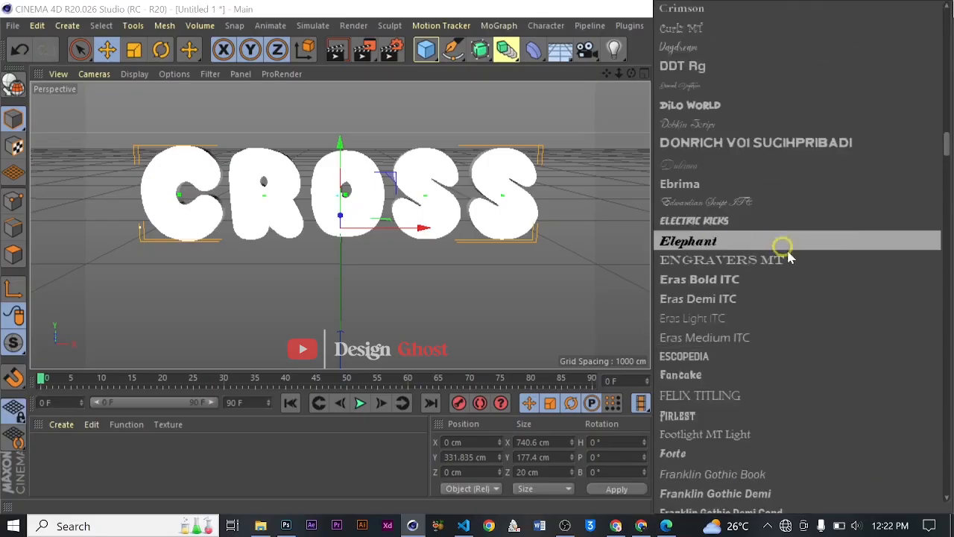
{"action": "scroll", "coordinate": [824, 293], "scroll_direction": "up", "scroll_amount": 1}
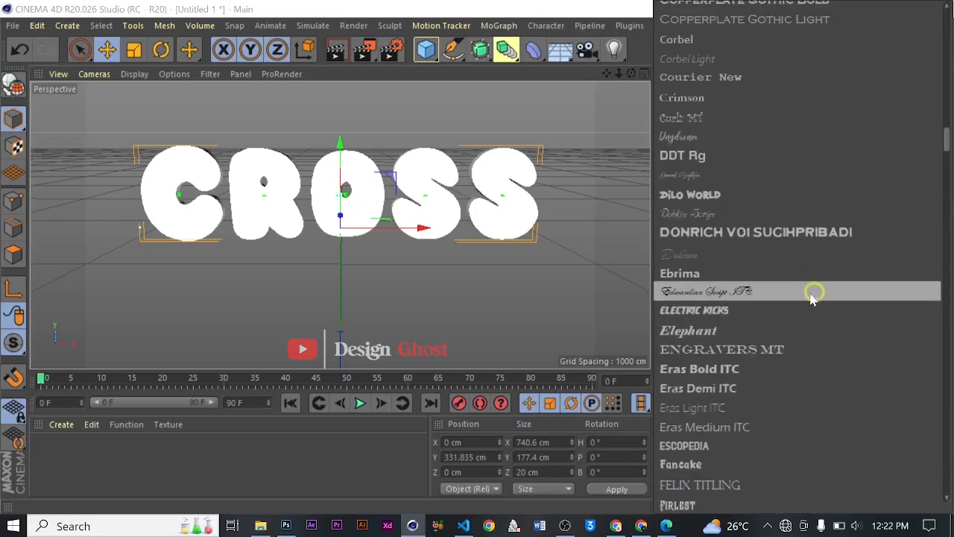
{"action": "scroll", "coordinate": [813, 295], "scroll_direction": "up", "scroll_amount": 3}
{"action": "scroll", "coordinate": [805, 297], "scroll_direction": "up", "scroll_amount": 1}
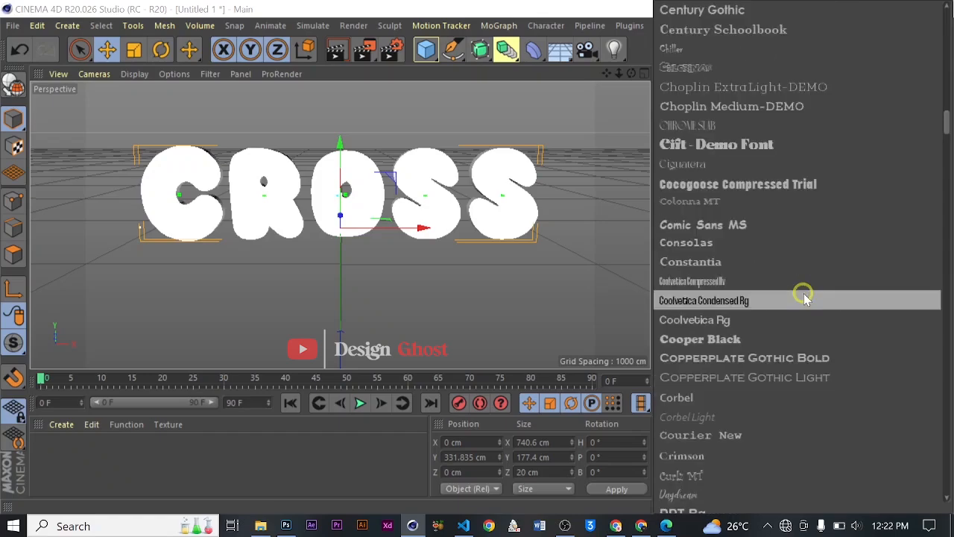
{"action": "scroll", "coordinate": [805, 296], "scroll_direction": "up", "scroll_amount": 1}
{"action": "scroll", "coordinate": [805, 297], "scroll_direction": "up", "scroll_amount": 2}
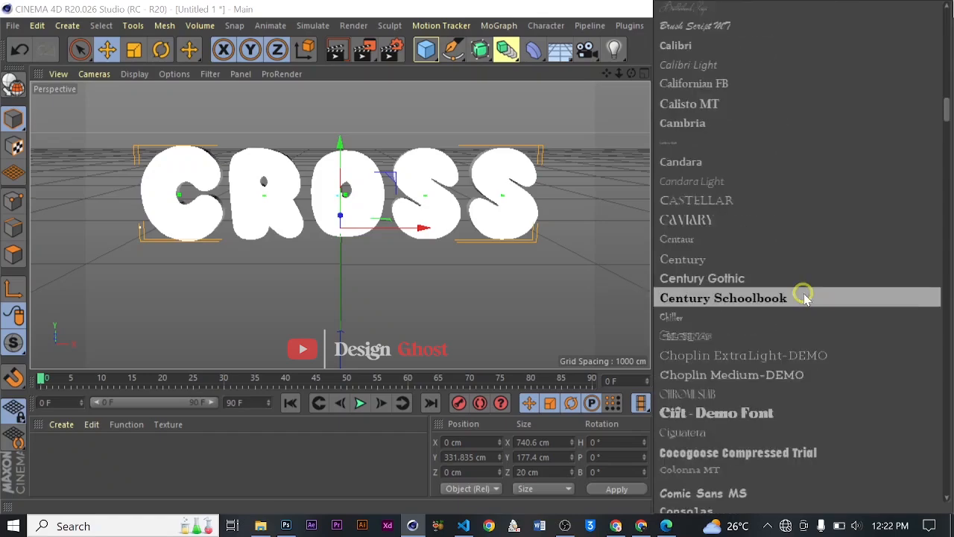
{"action": "scroll", "coordinate": [806, 296], "scroll_direction": "up", "scroll_amount": 8}
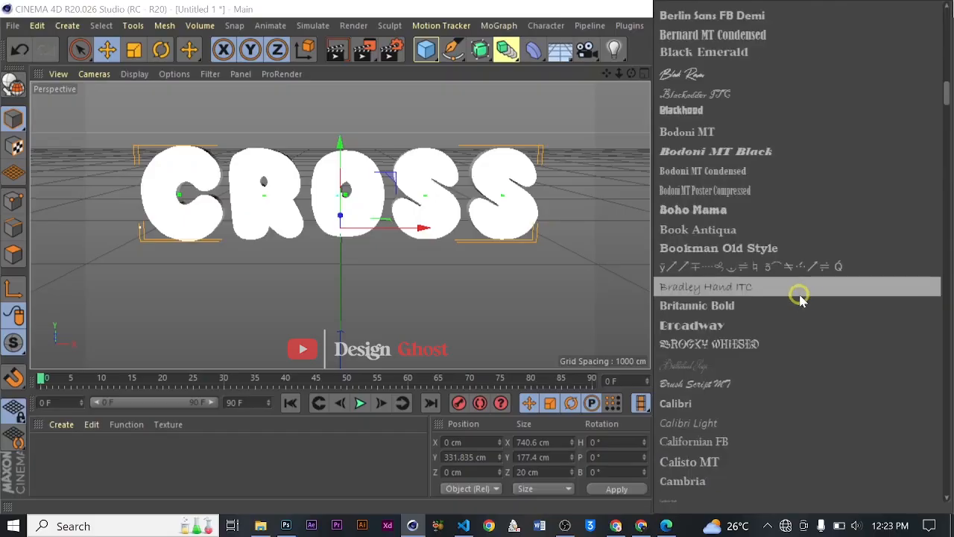
{"action": "scroll", "coordinate": [799, 297], "scroll_direction": "up", "scroll_amount": 2}
{"action": "left_click", "coordinate": [736, 204]}
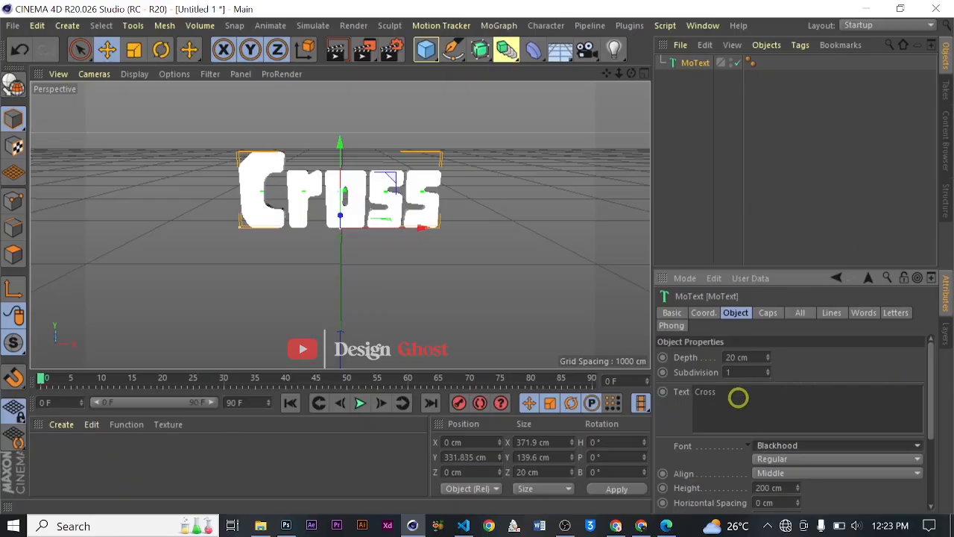
Replace the MoText wording with "CROSS" in all capital letters.
{"action": "left_click_drag", "start_coordinate": [738, 396], "coordinate": [650, 393]}
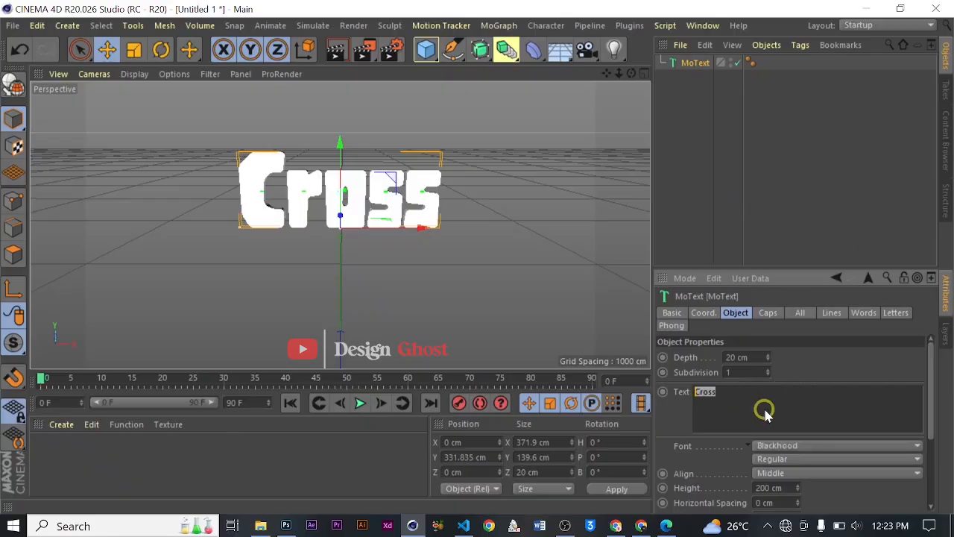
{"action": "key", "text": "Caps_Lock"}
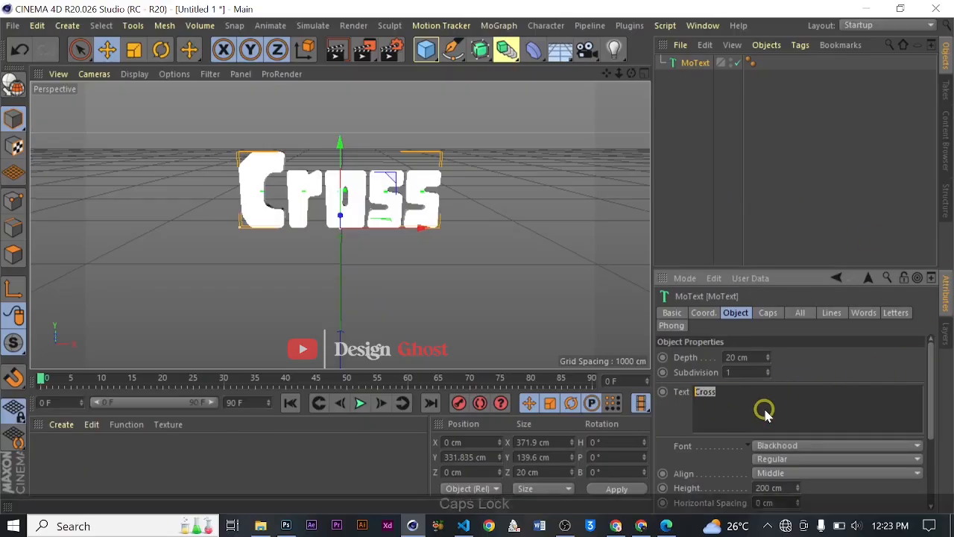
{"action": "type", "text": "C"}
{"action": "key", "text": "Caps_Lock"}
{"action": "type", "text": "r"}
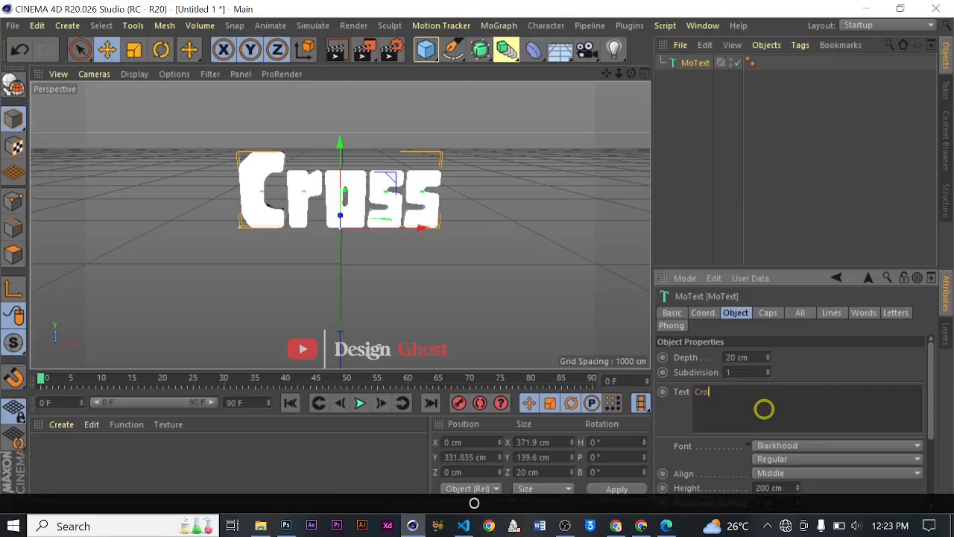
{"action": "key", "text": "BackSpace"}
{"action": "key", "text": "BackSpace"}
{"action": "key", "text": "Caps_Lock"}
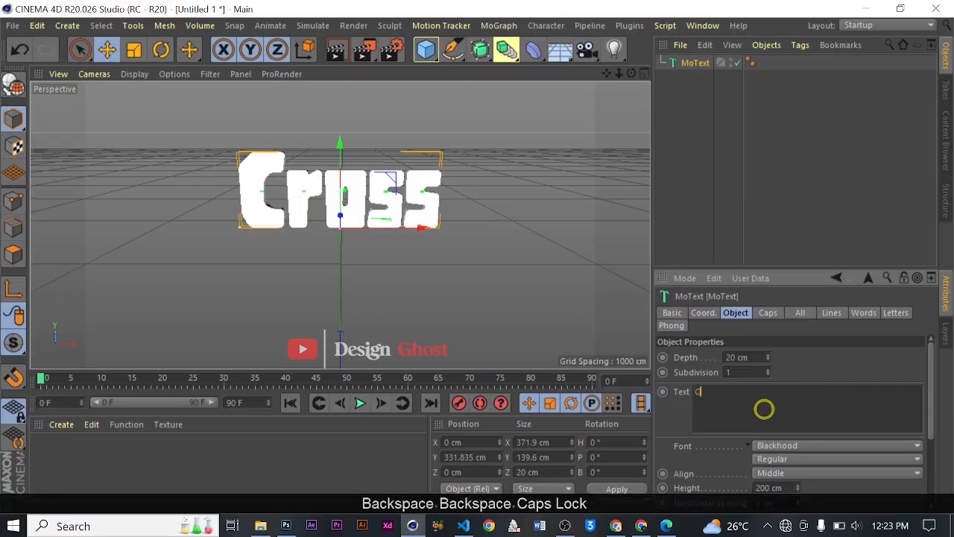
{"action": "type", "text": "R"}
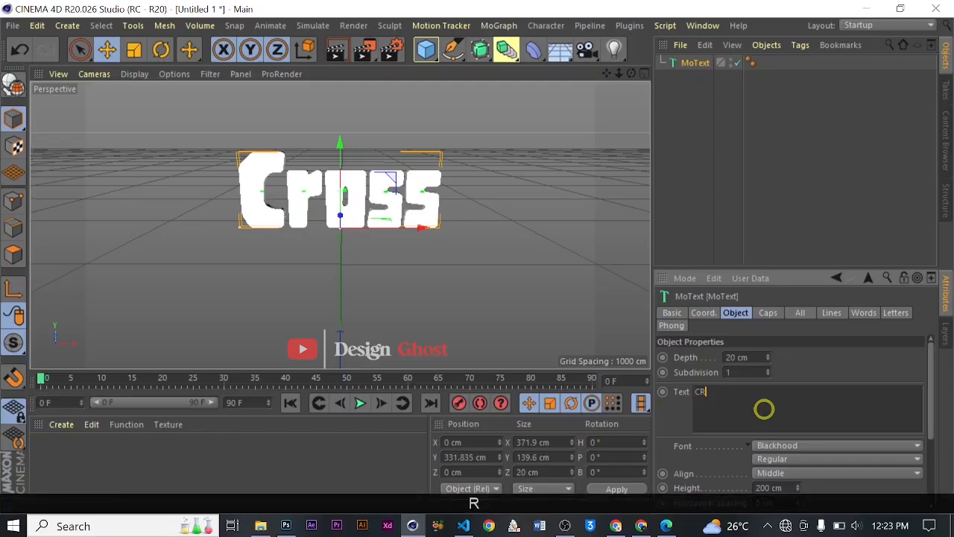
{"action": "type", "text": "OSS"}
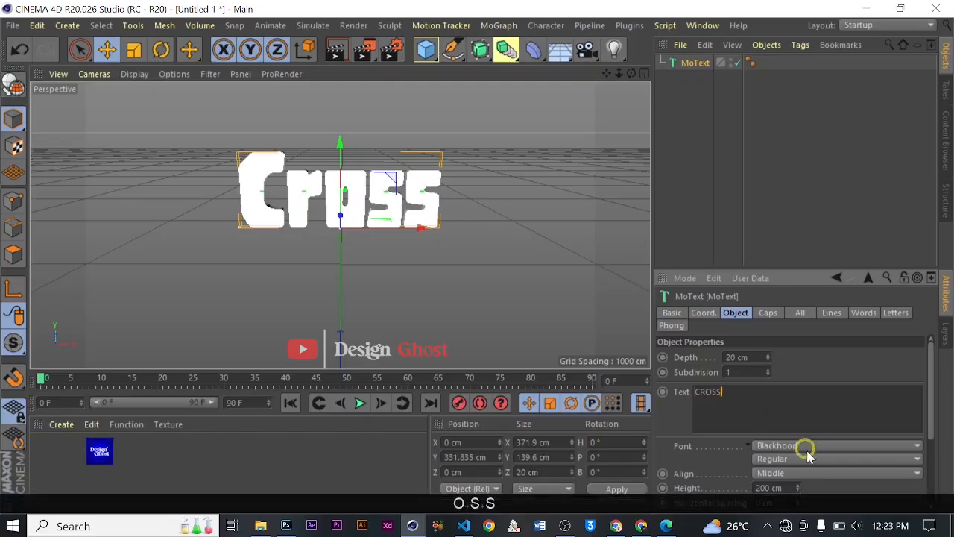
{"action": "left_click", "coordinate": [880, 377]}
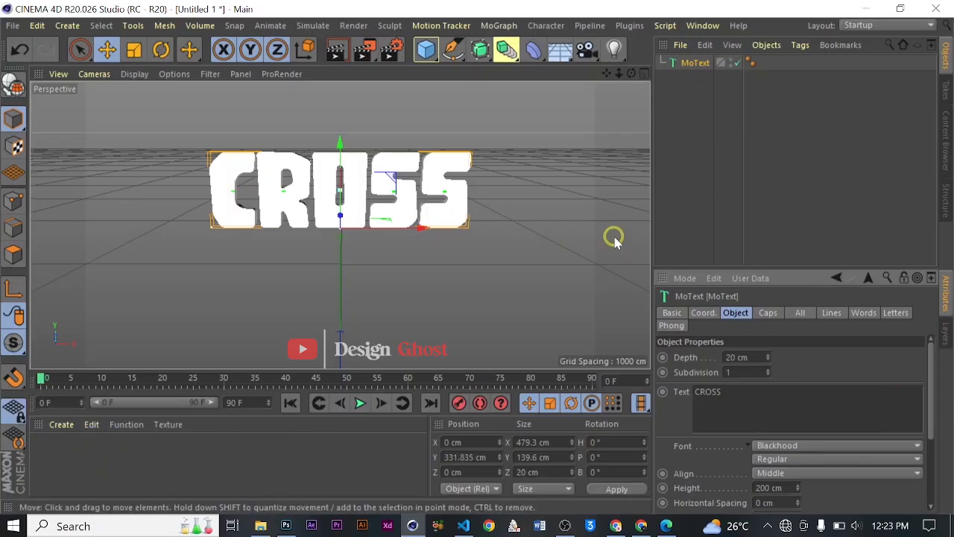
Raise the CROSS text along the Y axis to a height of about 376 cm.
{"action": "left_click_drag", "start_coordinate": [509, 224], "coordinate": [408, 226], "text": "alt"}
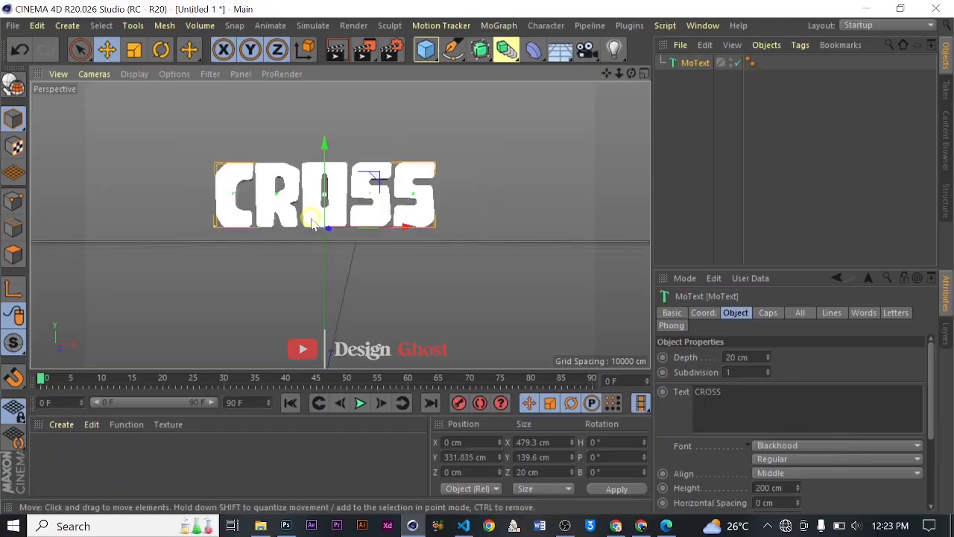
{"action": "left_click_drag", "start_coordinate": [329, 148], "coordinate": [331, 121]}
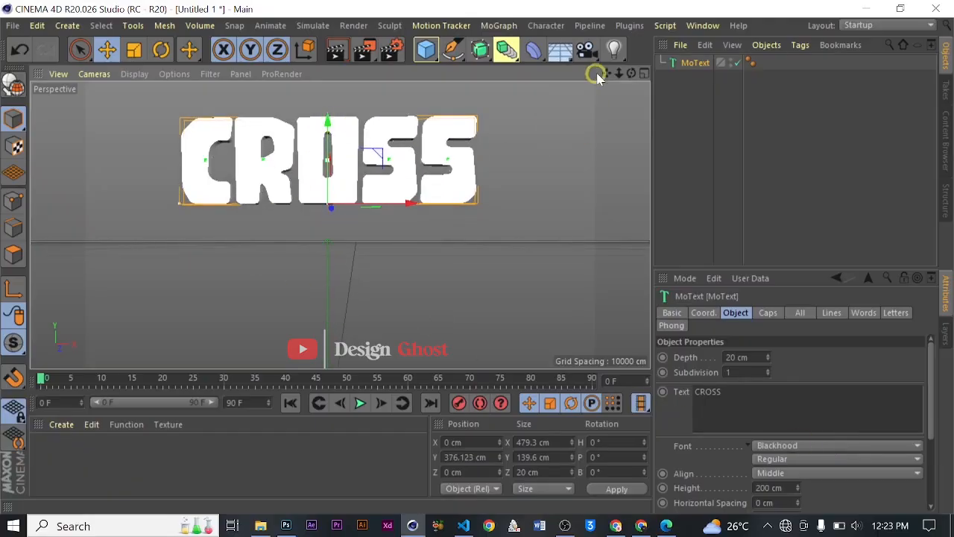
{"action": "left_click_drag", "start_coordinate": [606, 72], "coordinate": [474, 256]}
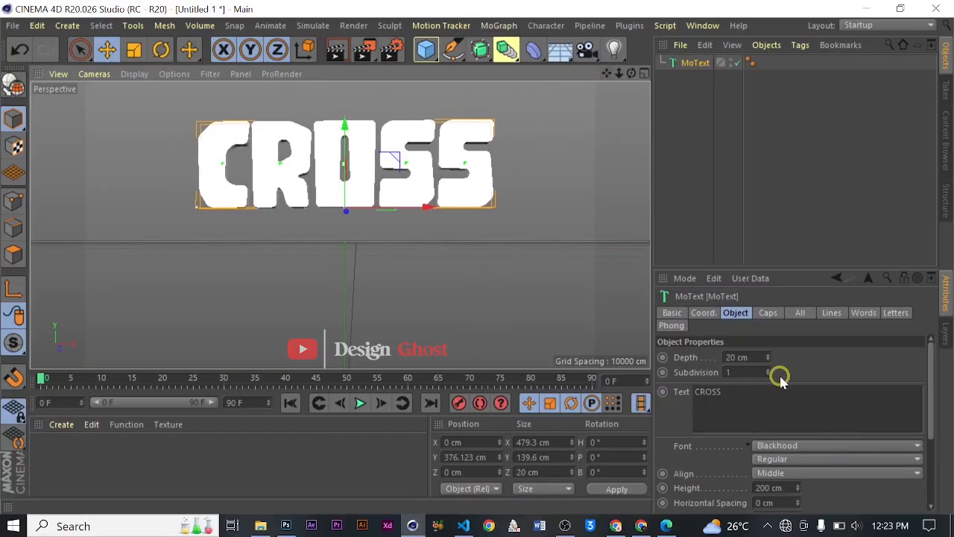
Set the extrusion depth of the CROSS text to 2 cm.
{"action": "left_click", "coordinate": [748, 359]}
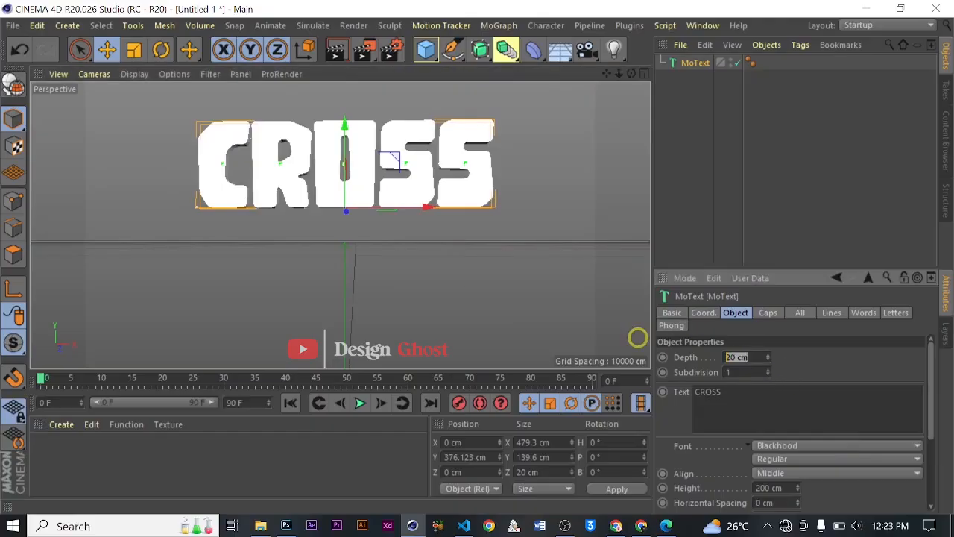
{"action": "type", "text": "2"}
{"action": "key", "text": "Return"}
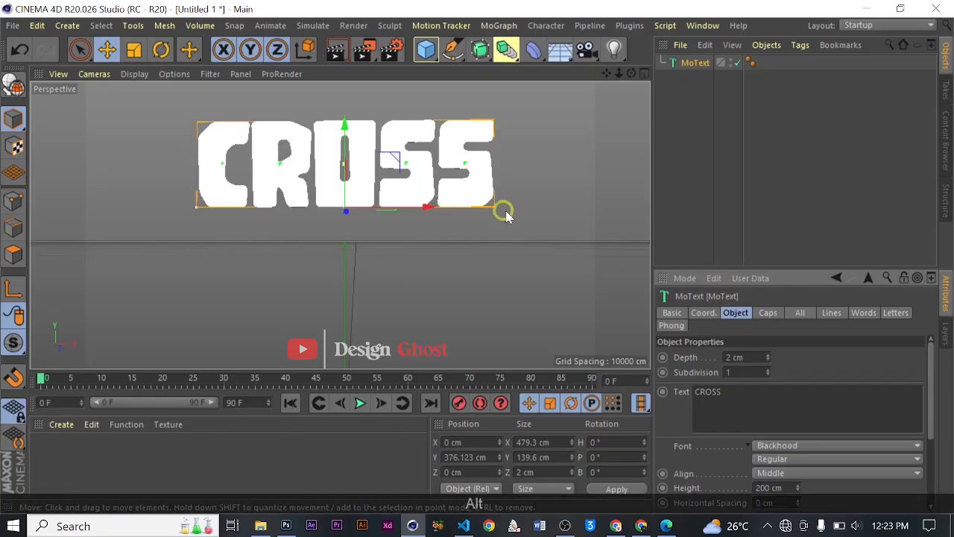
Give the CROSS text a Fillet Cap at its start with 2 steps and a 1 cm radius.
{"action": "left_click_drag", "start_coordinate": [503, 209], "coordinate": [342, 237], "text": "alt"}
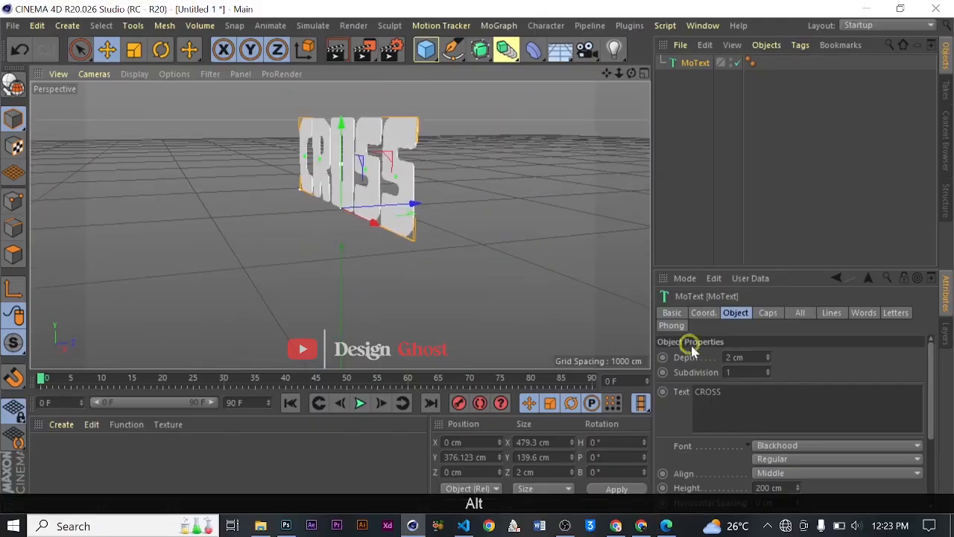
{"action": "left_click", "coordinate": [767, 313]}
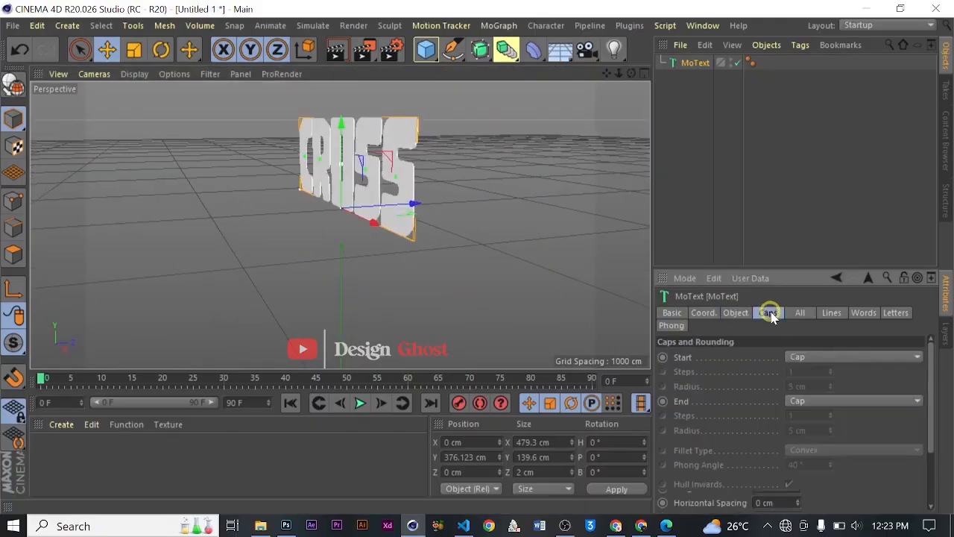
{"action": "left_click", "coordinate": [822, 357]}
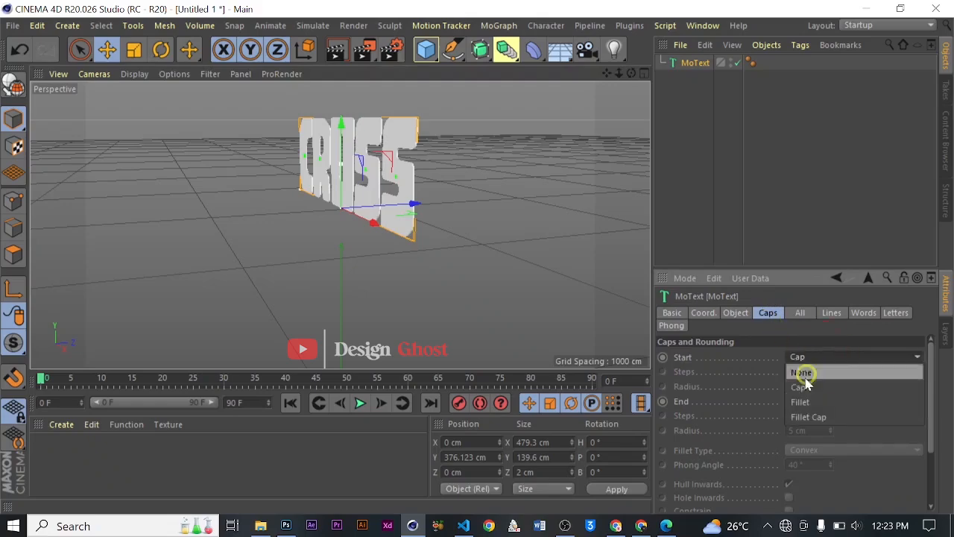
{"action": "left_click", "coordinate": [795, 418]}
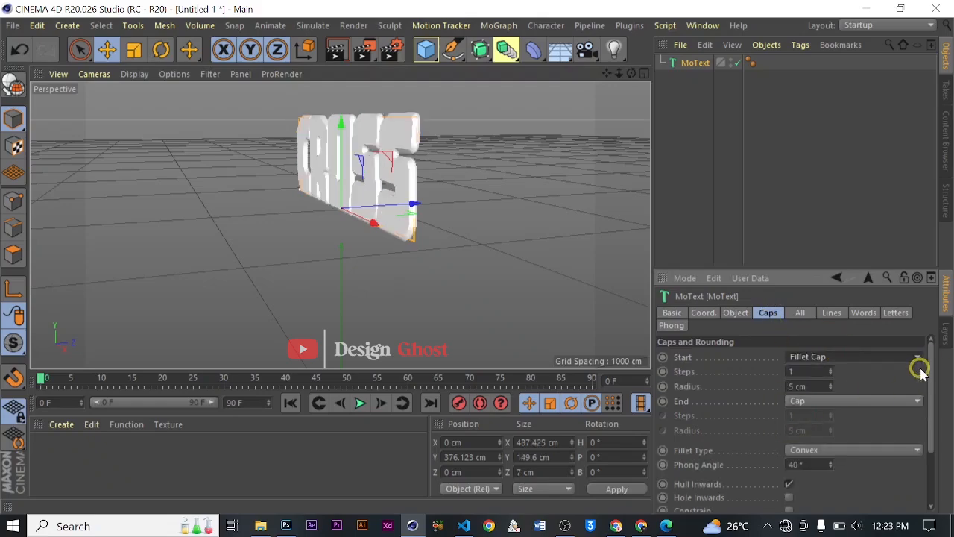
{"action": "left_click_drag", "start_coordinate": [809, 371], "coordinate": [757, 371]}
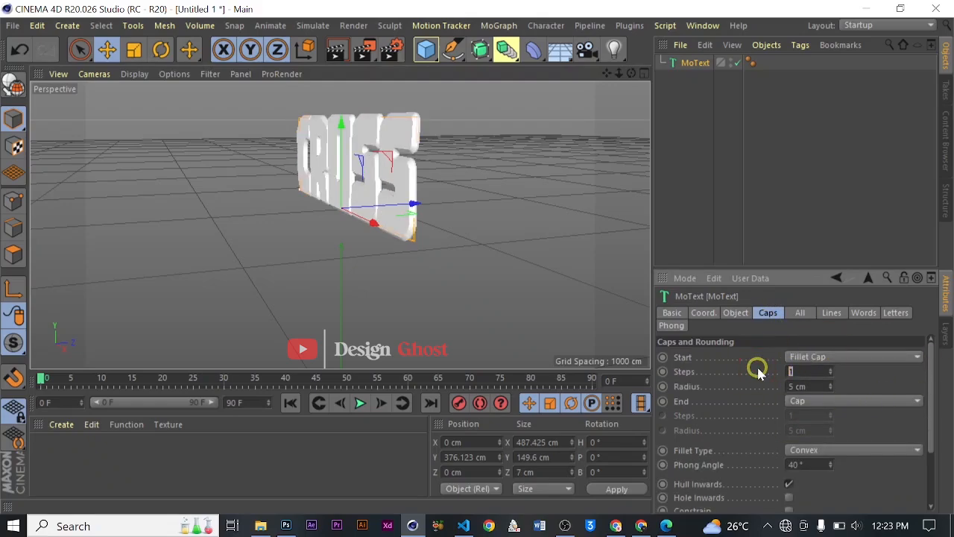
{"action": "type", "text": "2"}
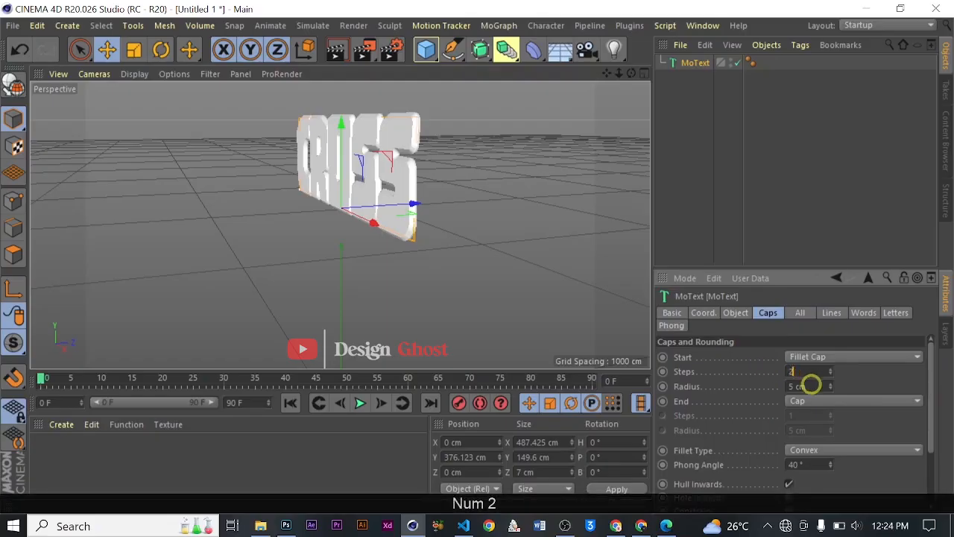
{"action": "left_click", "coordinate": [811, 385]}
{"action": "type", "text": "1"}
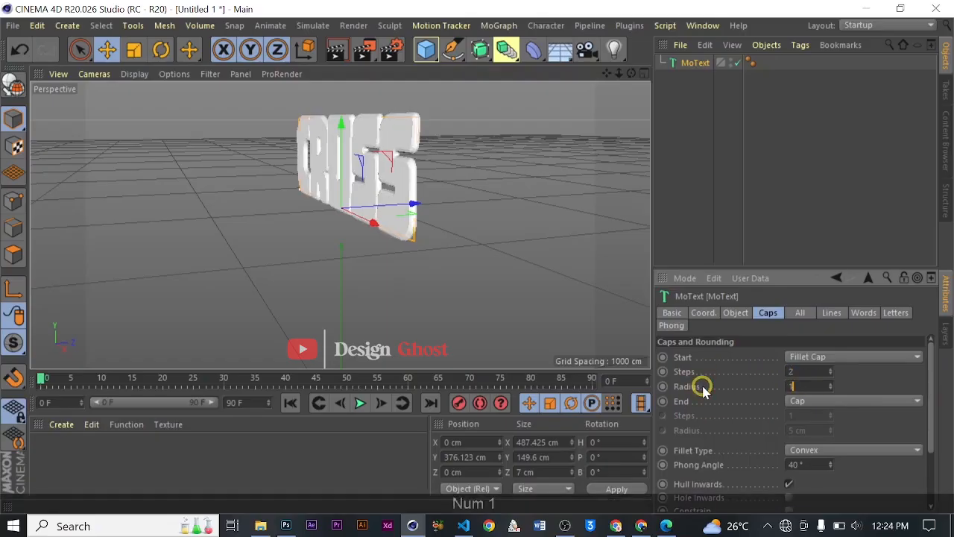
Give the CROSS text a Fillet Cap at its end with 2 steps and a 1 cm radius.
{"action": "left_click", "coordinate": [826, 401]}
{"action": "left_click", "coordinate": [816, 455]}
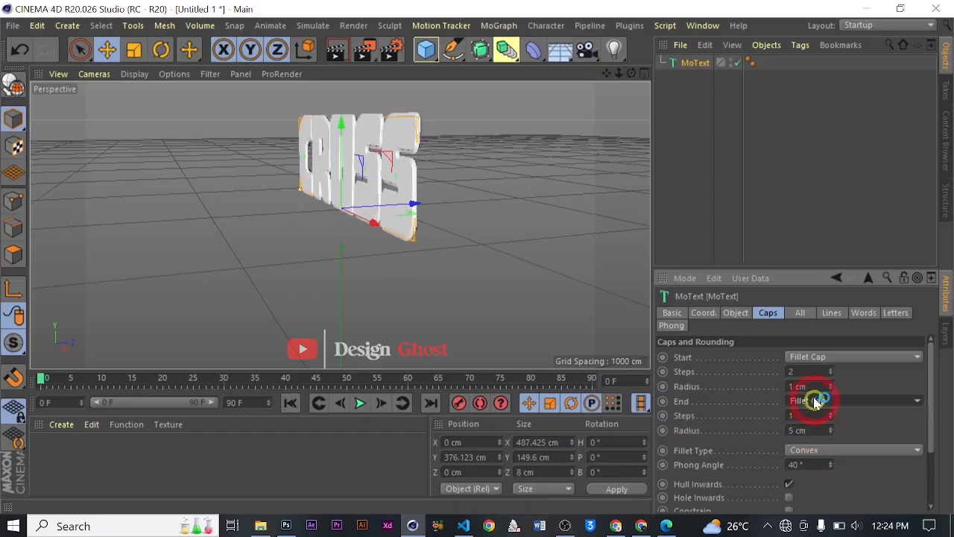
{"action": "left_click_drag", "start_coordinate": [805, 413], "coordinate": [723, 427]}
{"action": "type", "text": "2"}
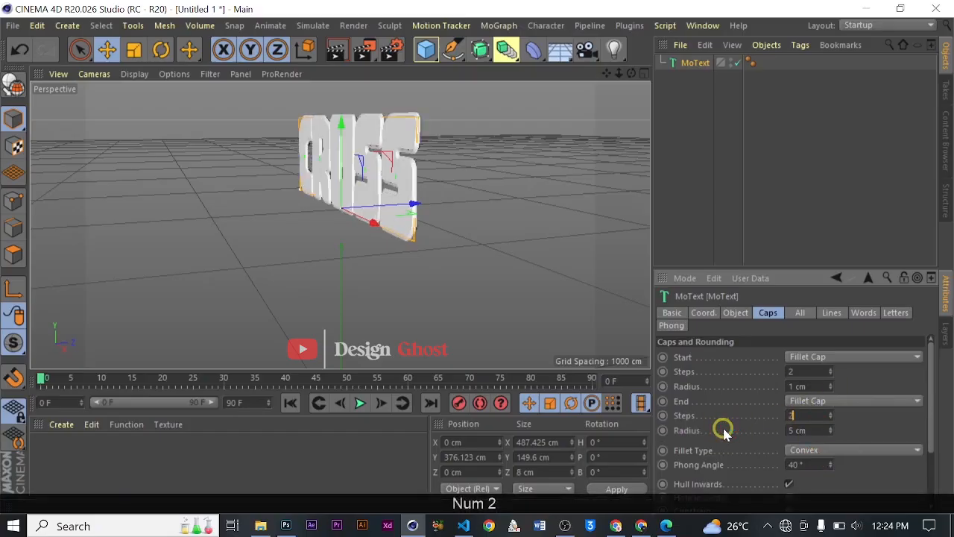
{"action": "left_click_drag", "start_coordinate": [804, 431], "coordinate": [668, 421]}
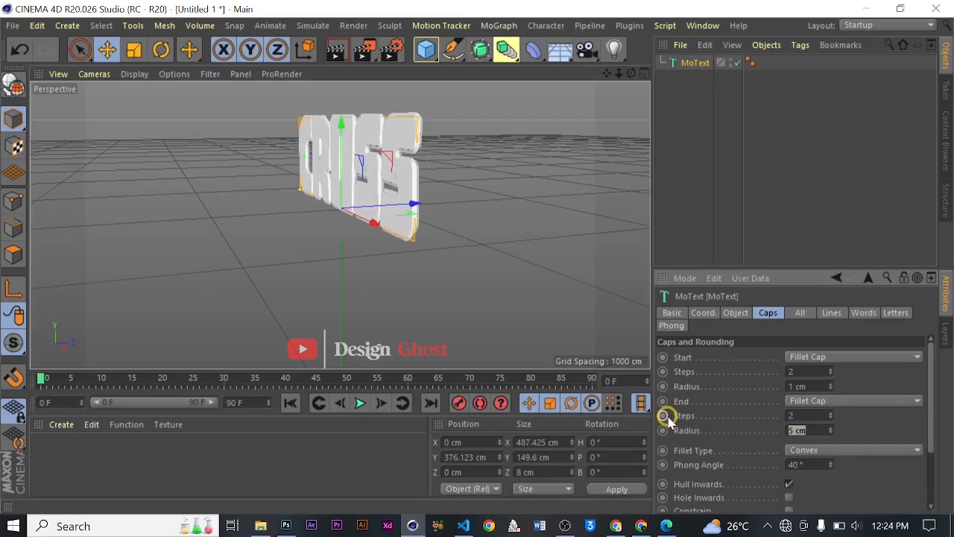
{"action": "type", "text": "1"}
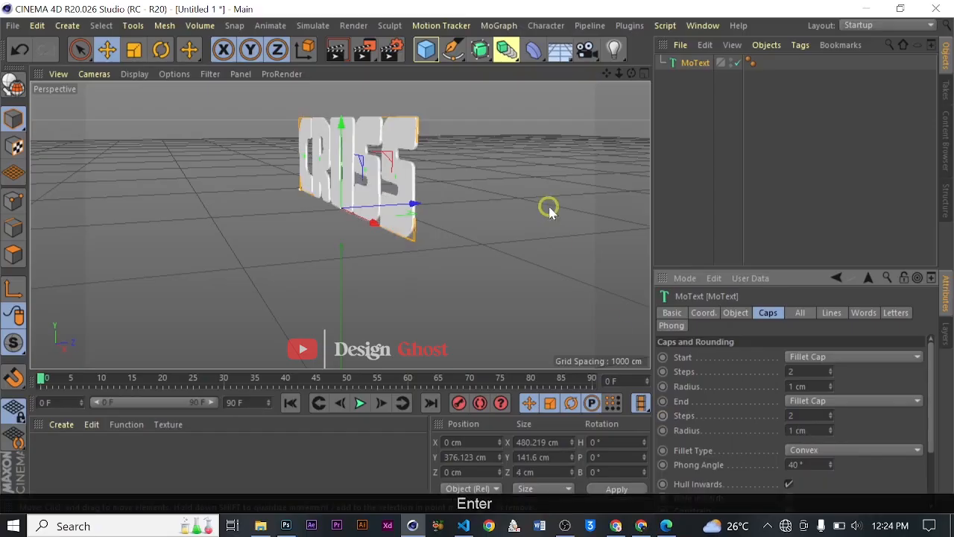
Duplicate the CROSS MoText object in the same position.
{"action": "left_click_drag", "start_coordinate": [427, 186], "coordinate": [534, 174], "text": "alt"}
{"action": "key", "text": "ctrl+z"}
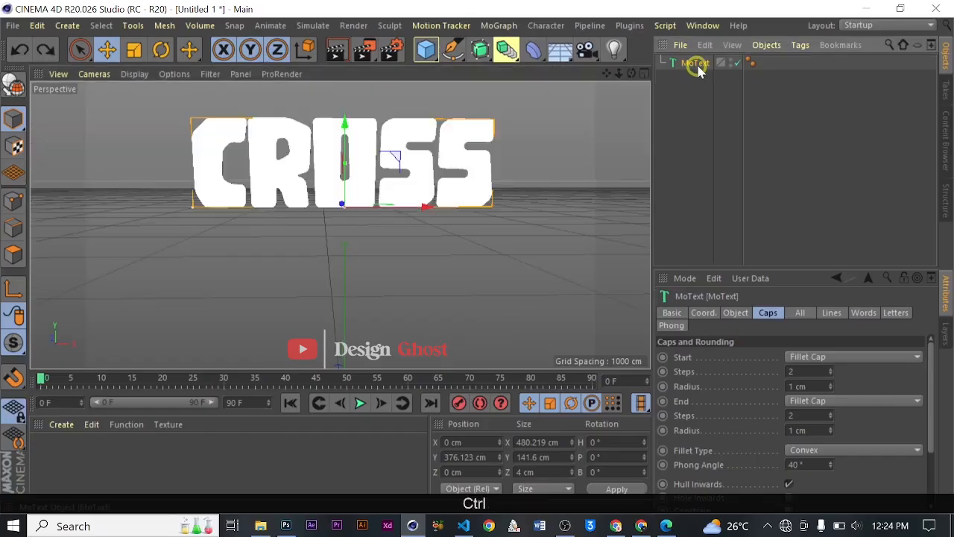
{"action": "left_click_drag", "start_coordinate": [701, 88], "coordinate": [699, 75], "text": "ctrl"}
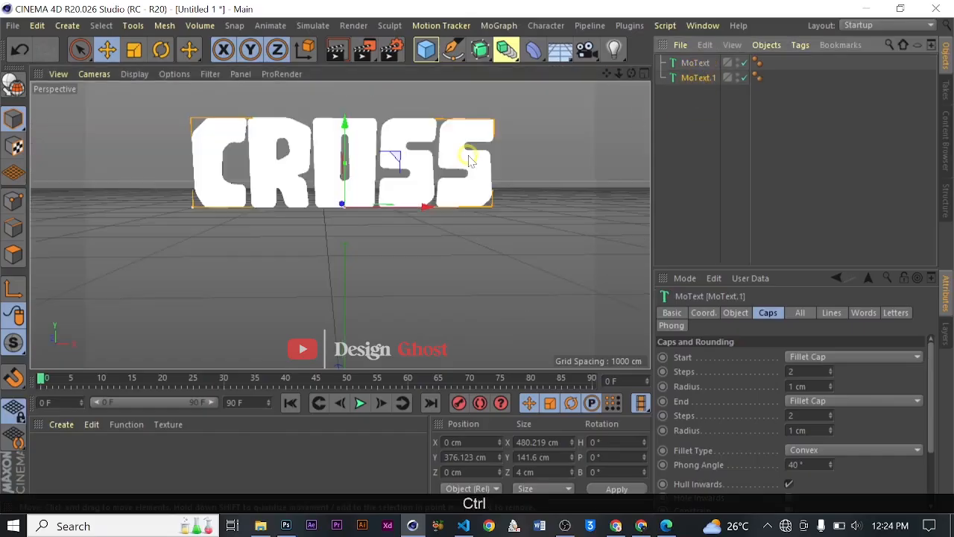
{"action": "left_click_drag", "start_coordinate": [475, 150], "coordinate": [472, 182], "text": "alt"}
{"action": "scroll", "coordinate": [415, 201], "scroll_direction": "down", "scroll_amount": 3}
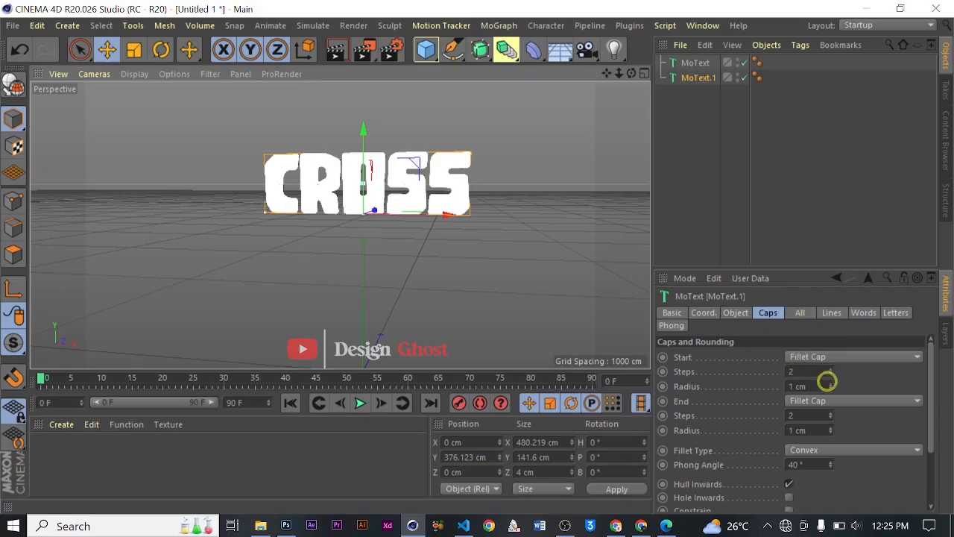
Set the fillet radius of MoText.1 to 2 cm for both its start and end caps.
{"action": "left_click_drag", "start_coordinate": [800, 372], "coordinate": [781, 370]}
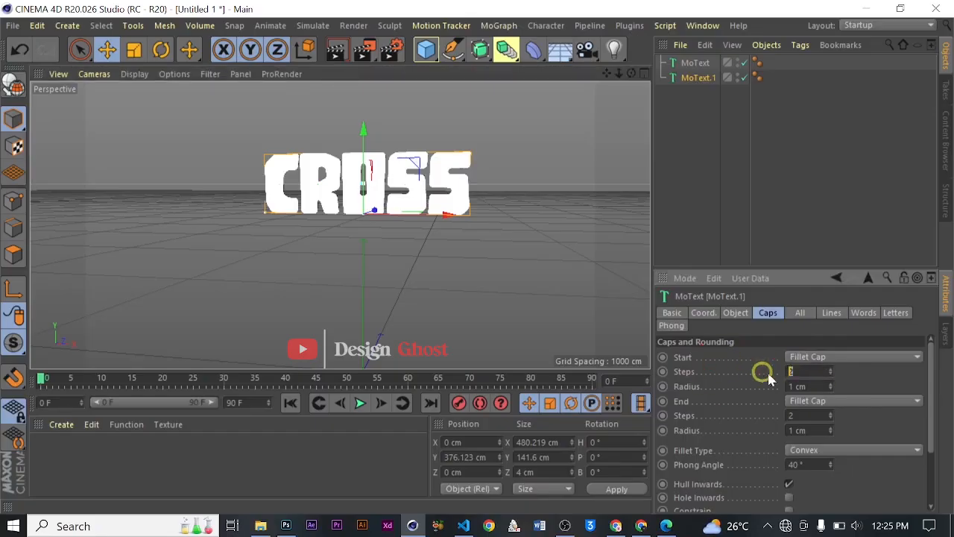
{"action": "type", "text": "2"}
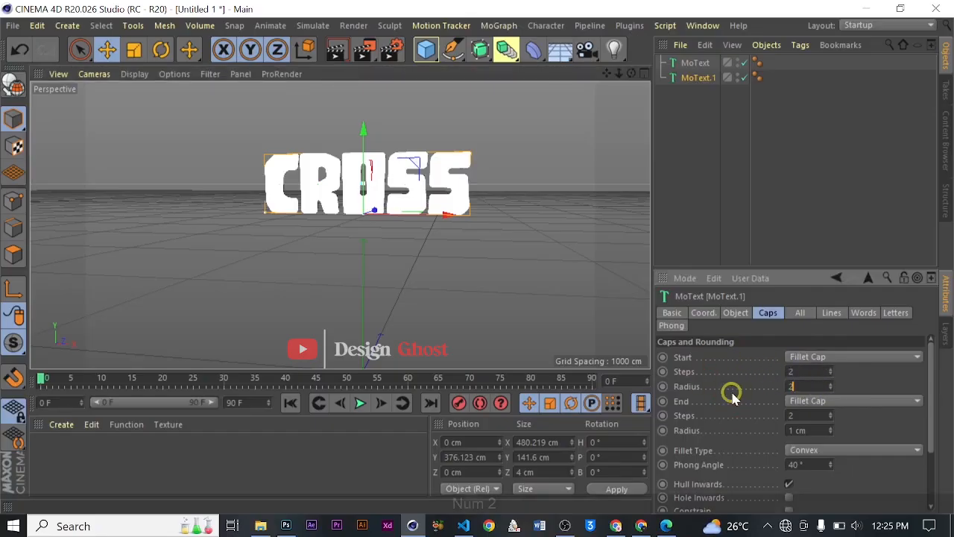
{"action": "left_click_drag", "start_coordinate": [818, 427], "coordinate": [720, 425]}
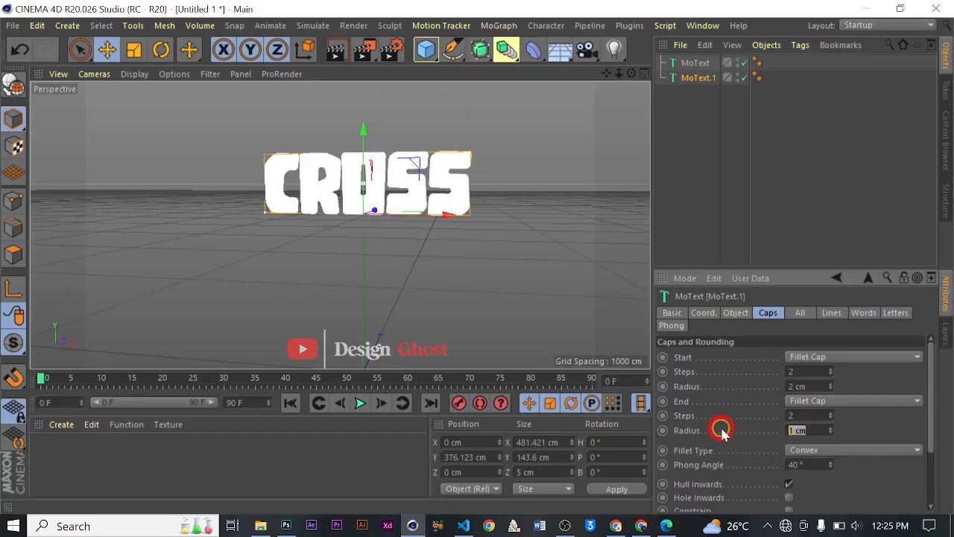
{"action": "type", "text": "2"}
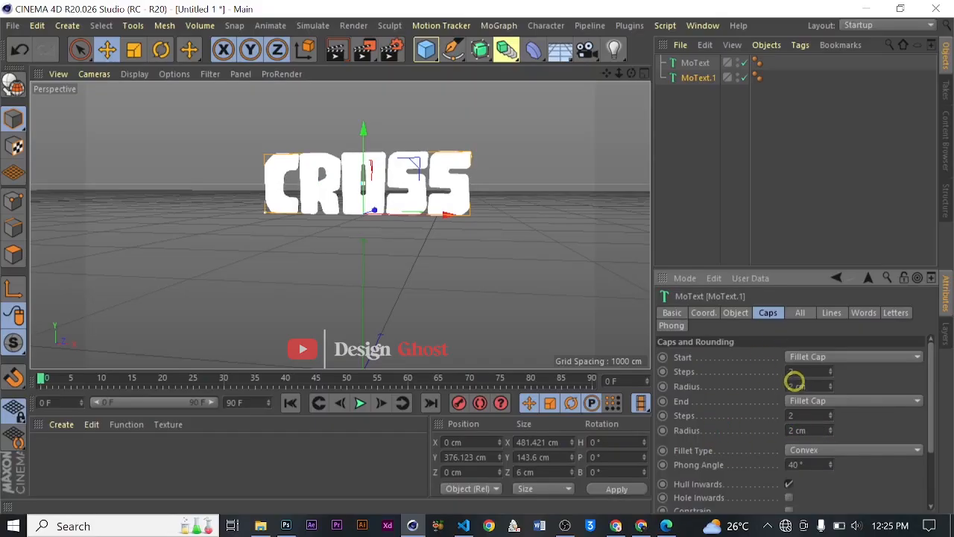
Set the extrusion depth of MoText.1 to 40 cm and inspect its thickness from different angles.
{"action": "left_click", "coordinate": [735, 314]}
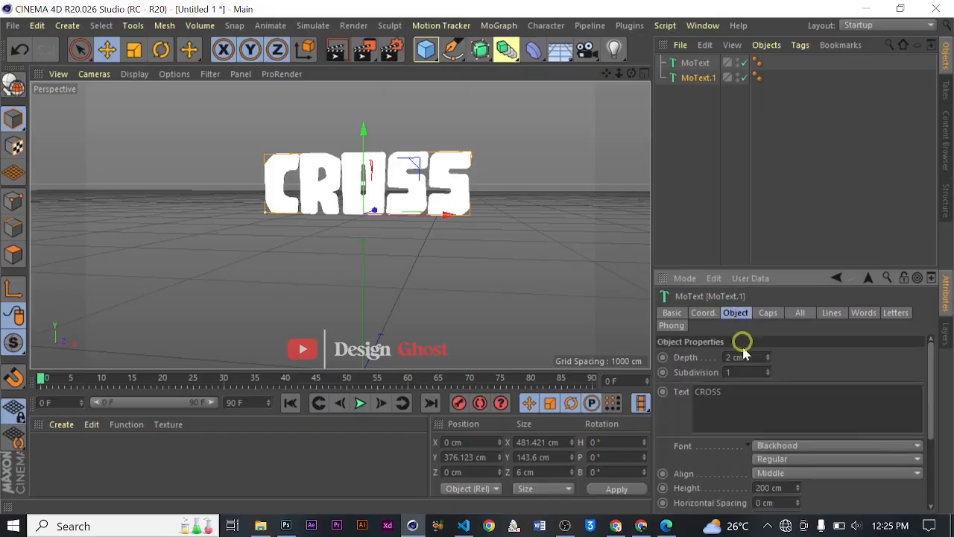
{"action": "left_click", "coordinate": [745, 359]}
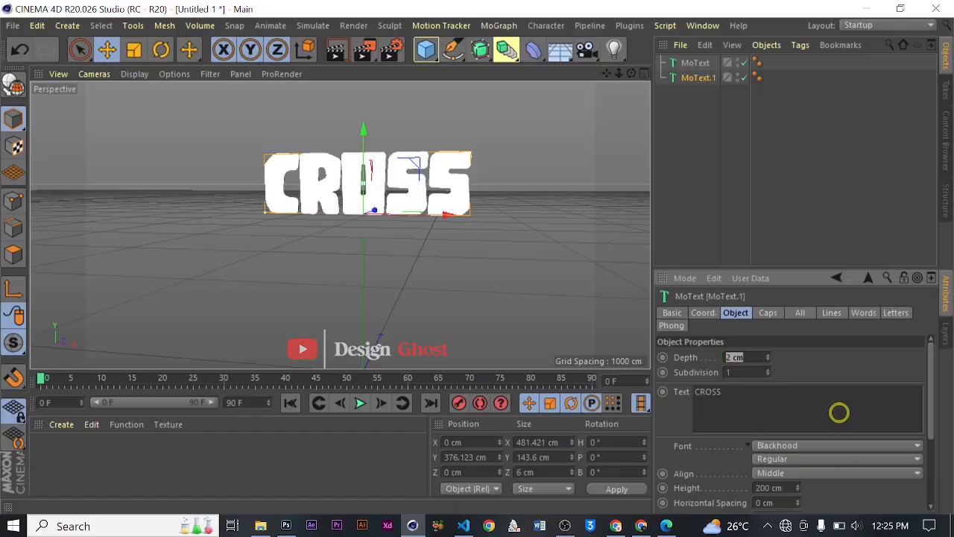
{"action": "type", "text": "40"}
{"action": "key", "text": "Return"}
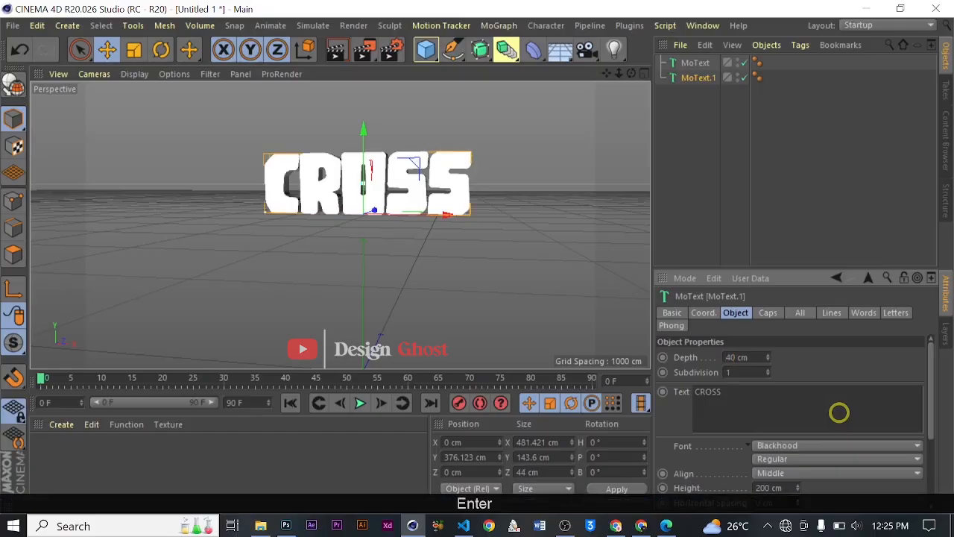
{"action": "left_click_drag", "start_coordinate": [631, 73], "coordinate": [476, 256]}
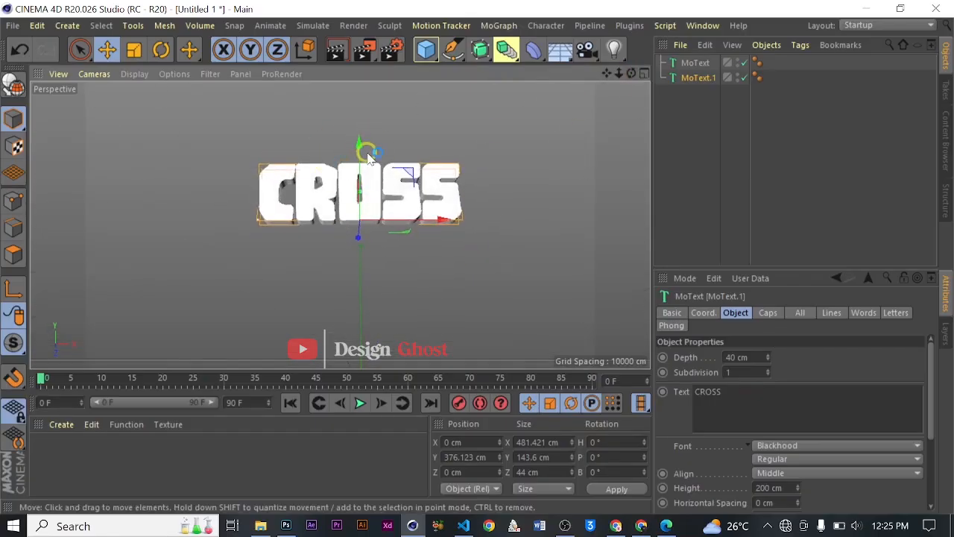
{"action": "scroll", "coordinate": [367, 153], "scroll_direction": "up", "scroll_amount": 4}
{"action": "scroll", "coordinate": [439, 229], "scroll_direction": "down", "scroll_amount": 1}
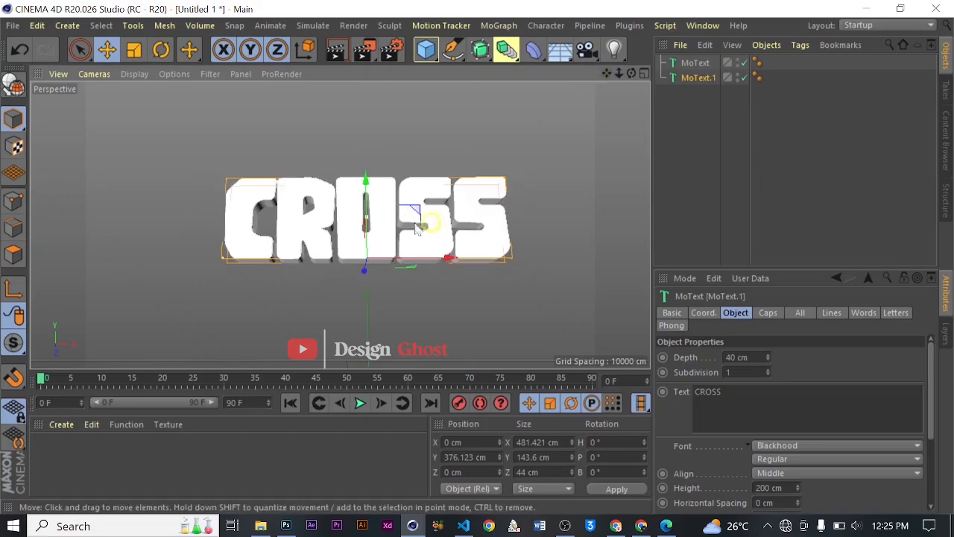
{"action": "scroll", "coordinate": [374, 231], "scroll_direction": "up", "scroll_amount": 3}
{"action": "scroll", "coordinate": [365, 279], "scroll_direction": "up", "scroll_amount": 3}
{"action": "scroll", "coordinate": [377, 271], "scroll_direction": "down", "scroll_amount": 5}
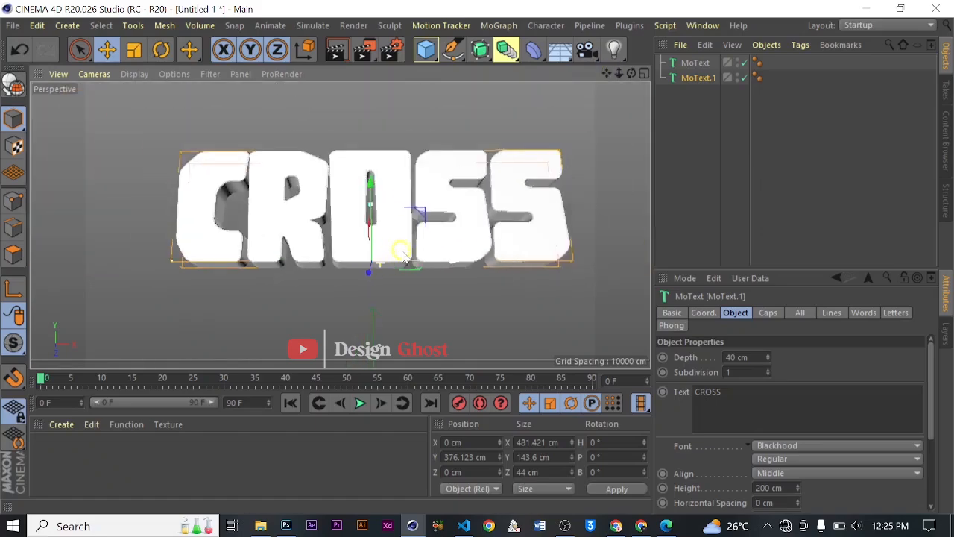
{"action": "scroll", "coordinate": [412, 252], "scroll_direction": "up", "scroll_amount": 2}
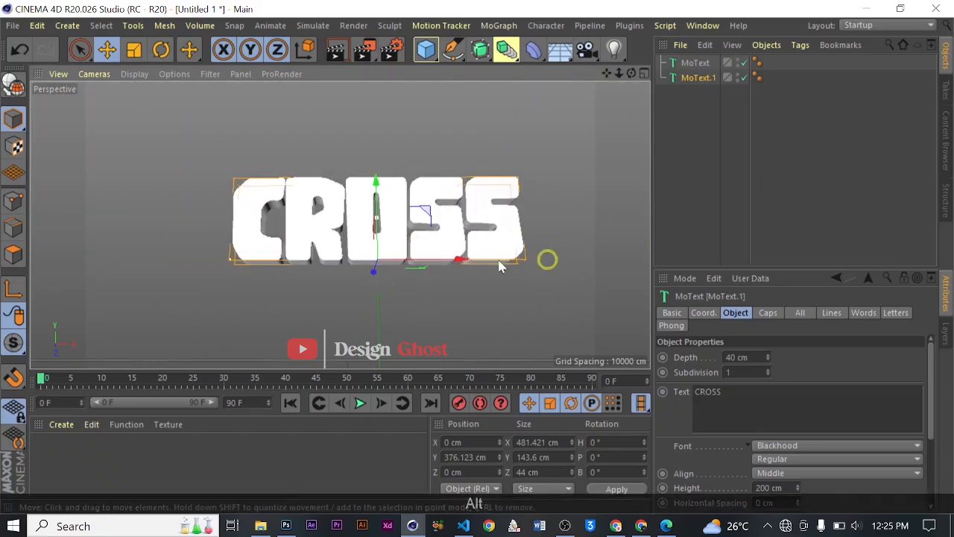
Set the extrusion depth of MoText.1 to 35 cm.
{"action": "left_click_drag", "start_coordinate": [545, 260], "coordinate": [582, 266], "text": "alt"}
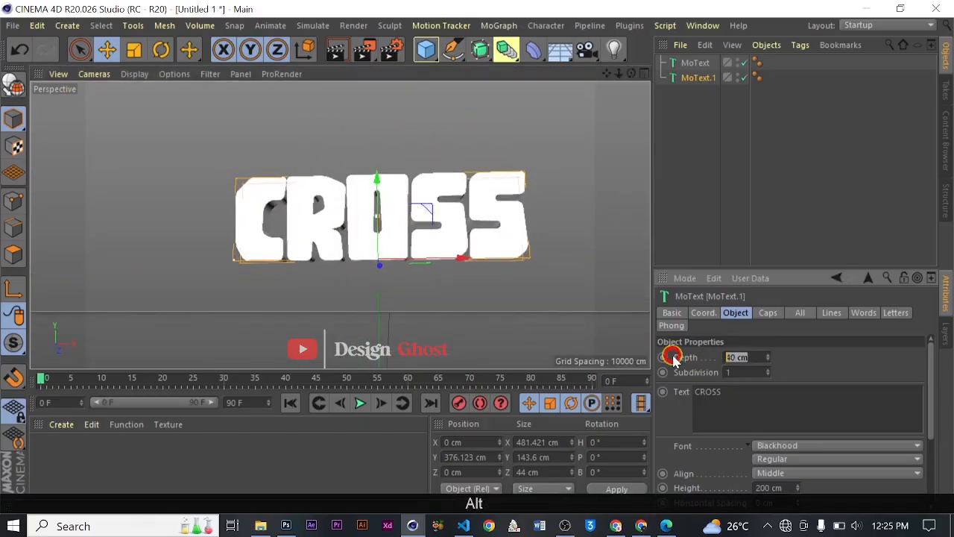
{"action": "type", "text": "35"}
{"action": "key", "text": "Return"}
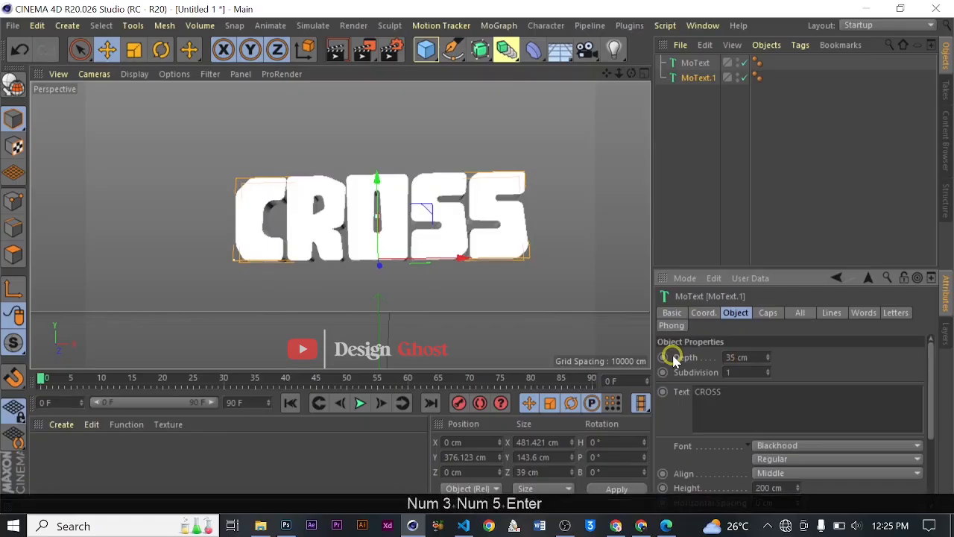
Duplicate the MoText.1 object in place to make a third layer of the CROSS text.
{"action": "left_click_drag", "start_coordinate": [631, 73], "coordinate": [462, 257]}
{"action": "left_click_drag", "start_coordinate": [607, 73], "coordinate": [475, 255]}
{"action": "mouse_move", "coordinate": [632, 72]}
{"action": "left_mouse_down"}
{"action": "mouse_move", "coordinate": [476, 256]}
{"action": "mouse_move", "coordinate": [635, 80]}
{"action": "left_mouse_up"}
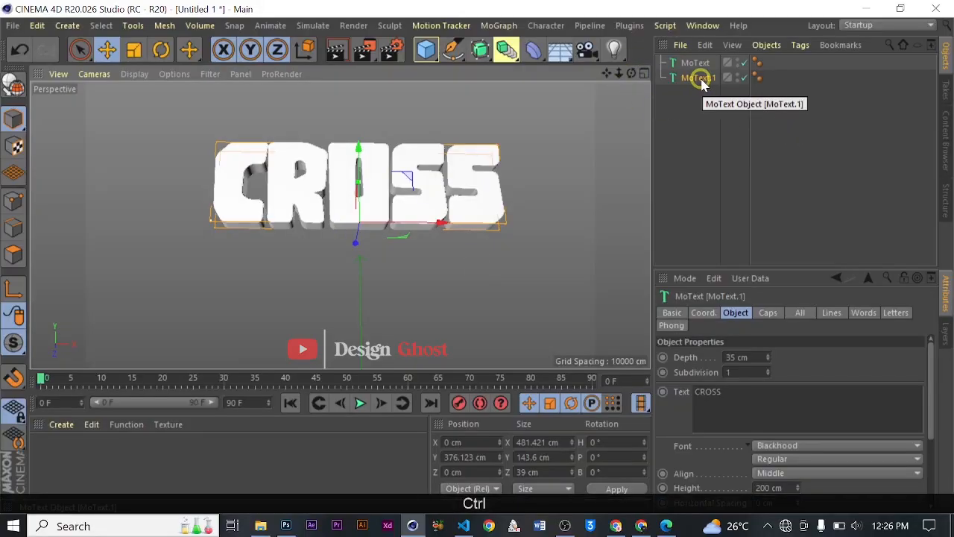
{"action": "left_click_drag", "start_coordinate": [701, 80], "coordinate": [696, 110], "text": "ctrl"}
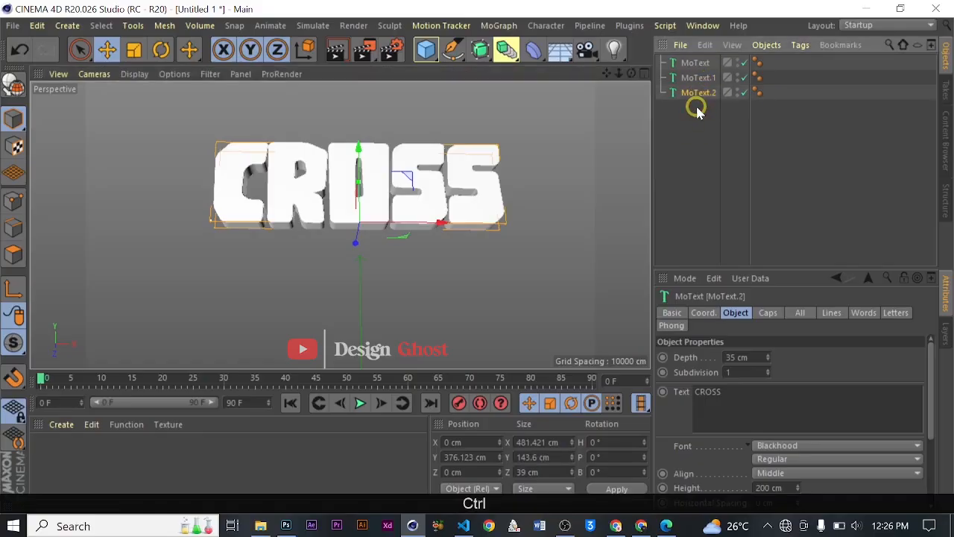
Set the start and end fillet caps of MoText.2 to 5 steps and a 5 cm radius.
{"action": "left_click", "coordinate": [769, 313]}
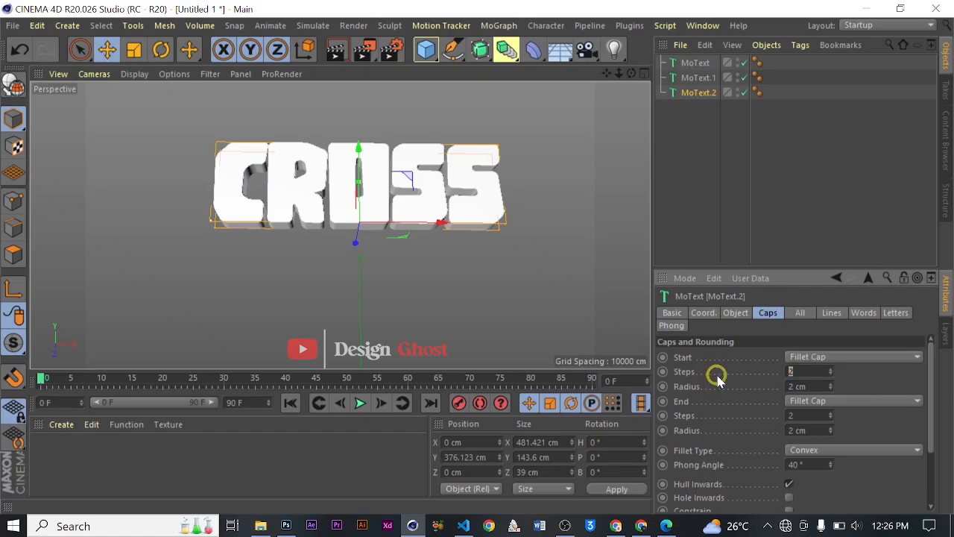
{"action": "left_click", "coordinate": [812, 386]}
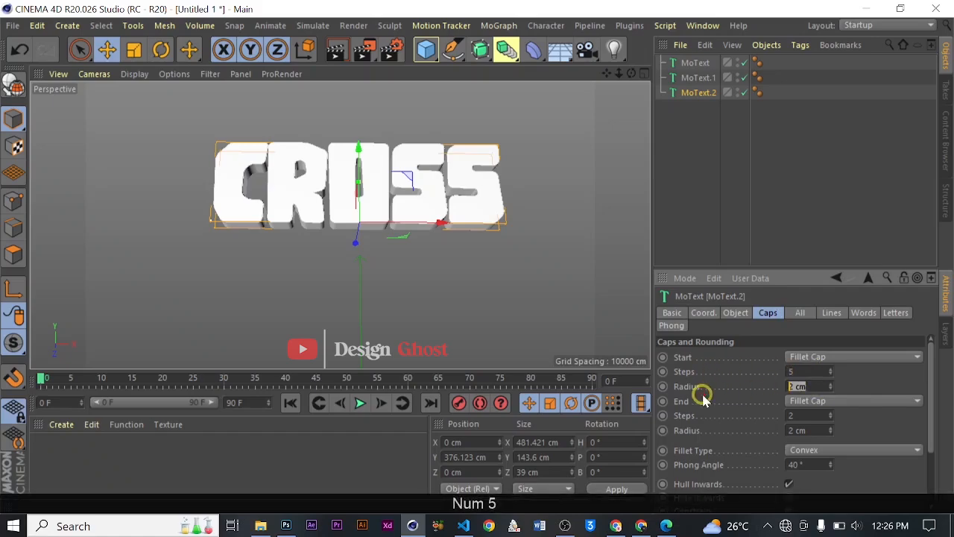
{"action": "type", "text": "5"}
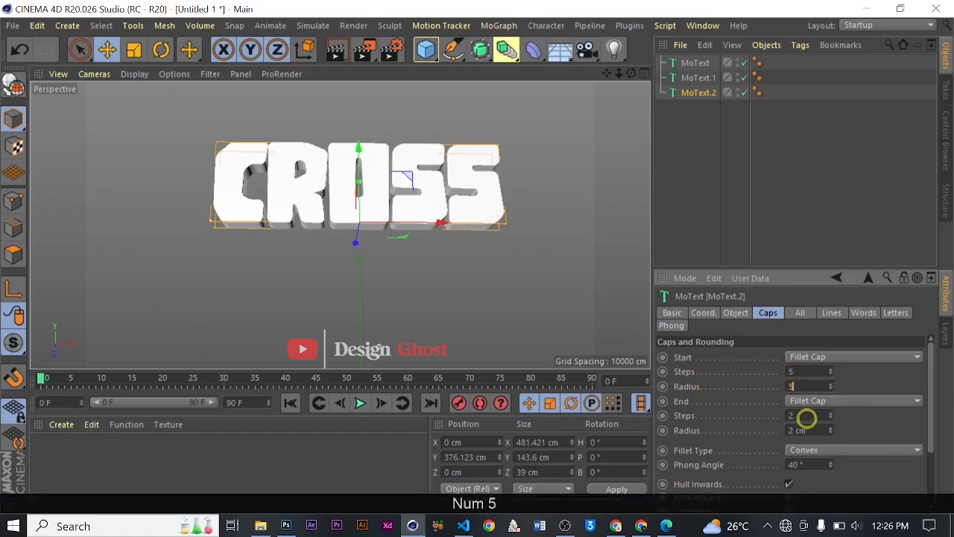
{"action": "left_click", "coordinate": [807, 416]}
{"action": "type", "text": "5"}
{"action": "left_click", "coordinate": [811, 430]}
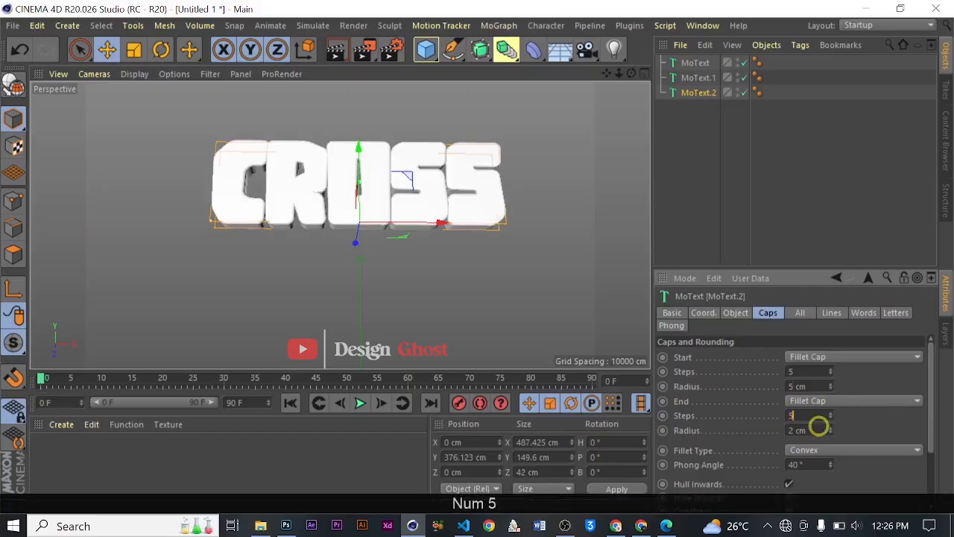
{"action": "type", "text": "5"}
{"action": "key", "text": "Return"}
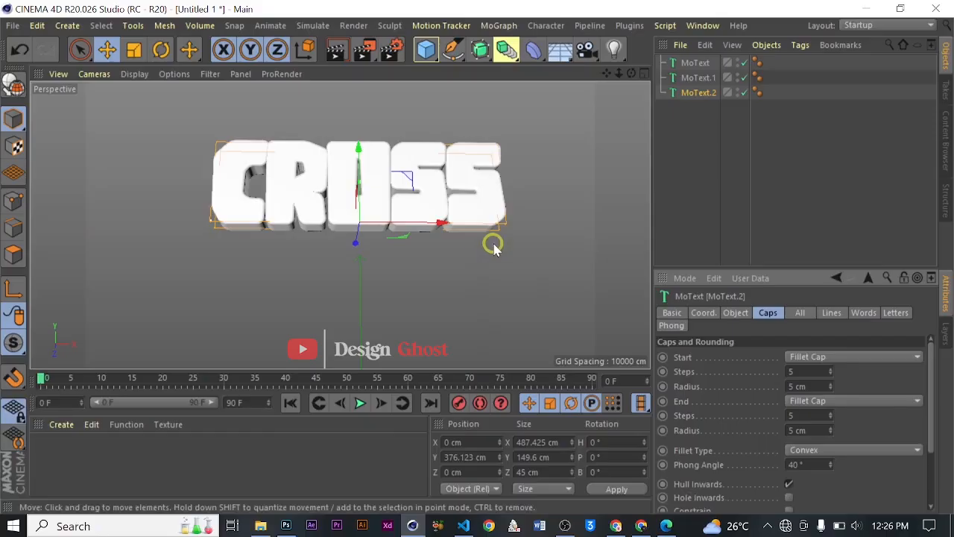
Set the extrusion depth of MoText.2 to 150 cm.
{"action": "mouse_move", "coordinate": [517, 209]}
{"action": "left_mouse_down", "text": "alt"}
{"action": "mouse_move", "coordinate": [496, 219]}
{"action": "mouse_move", "coordinate": [520, 220]}
{"action": "left_mouse_up", "text": "alt"}
{"action": "left_click", "coordinate": [735, 313]}
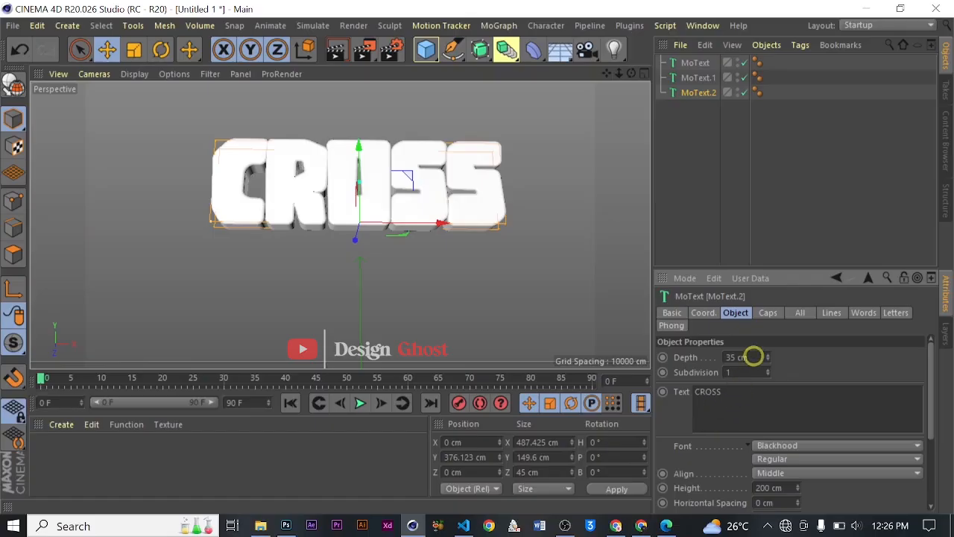
{"action": "double_click", "coordinate": [753, 357]}
{"action": "type", "text": "150"}
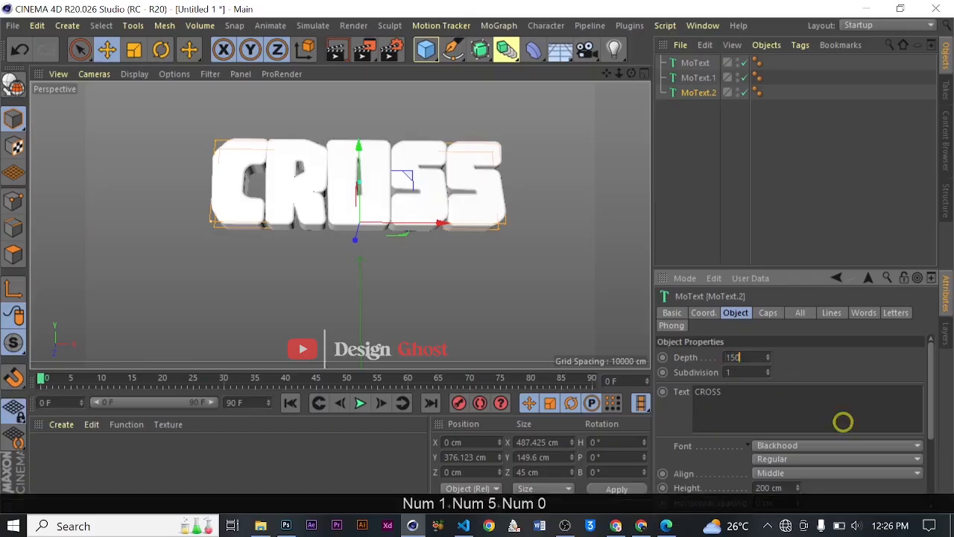
{"action": "key", "text": "Return"}
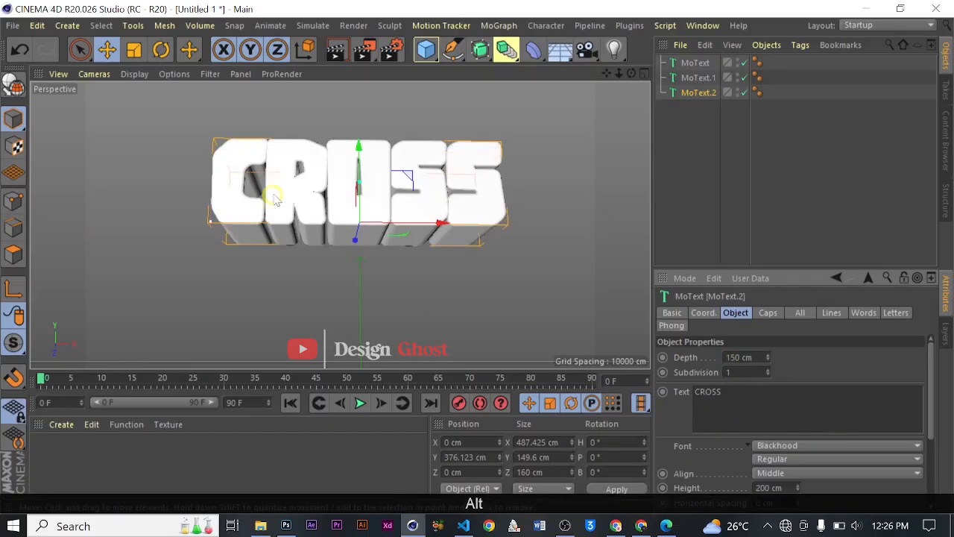
Move MoText.1 and MoText.2 together about 6.5 cm back along the Z axis, behind the front text layer.
{"action": "left_click_drag", "start_coordinate": [277, 190], "coordinate": [192, 251], "text": "alt"}
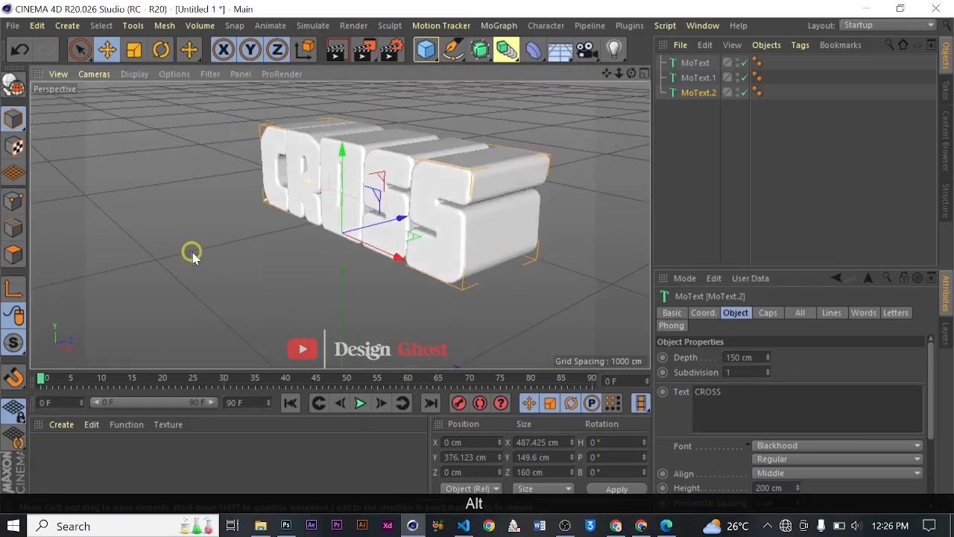
{"action": "left_click", "coordinate": [692, 78], "text": "ctrl"}
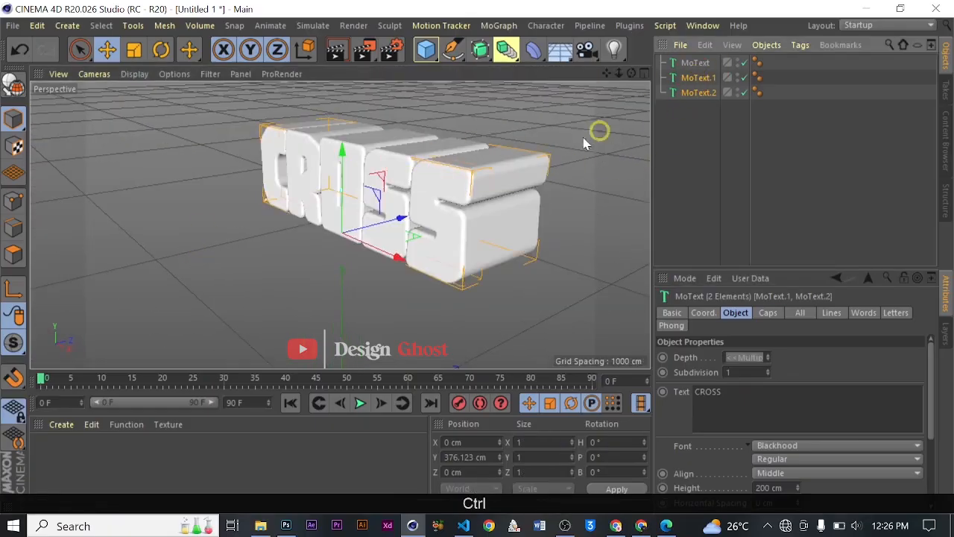
{"action": "scroll", "coordinate": [417, 235], "scroll_direction": "up", "scroll_amount": 2}
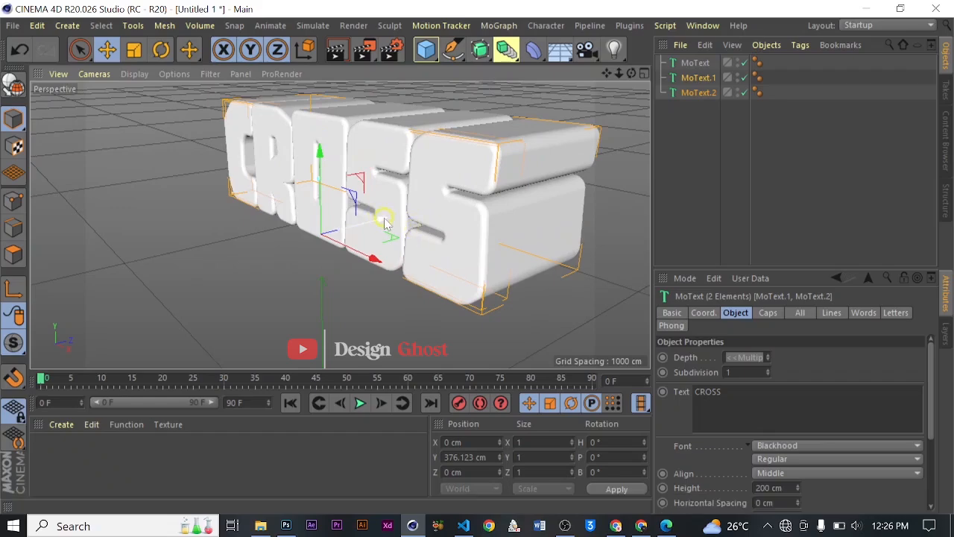
{"action": "left_click_drag", "start_coordinate": [386, 222], "coordinate": [388, 218]}
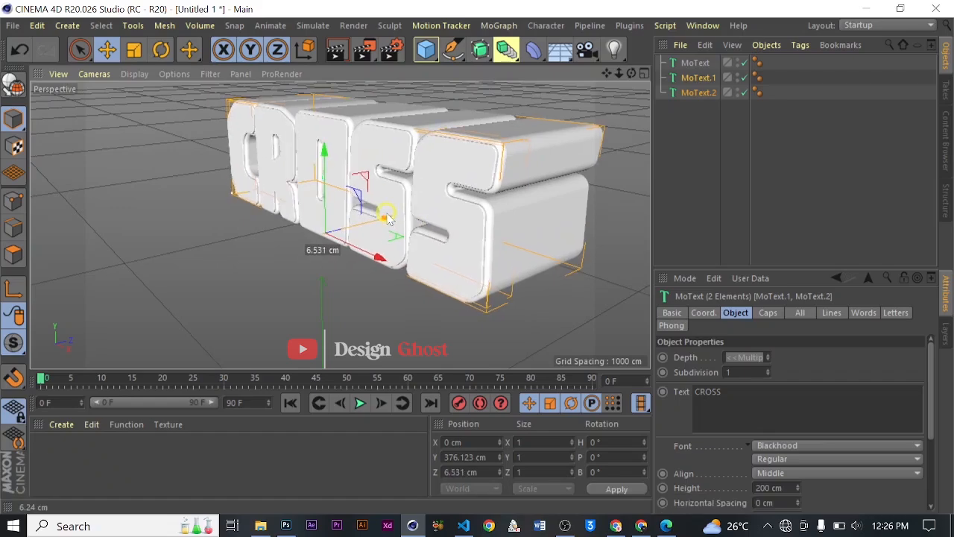
Move only MoText.2 further back along the Z axis to a position of about 49.5 cm.
{"action": "left_click_drag", "start_coordinate": [504, 235], "coordinate": [449, 206], "text": "alt"}
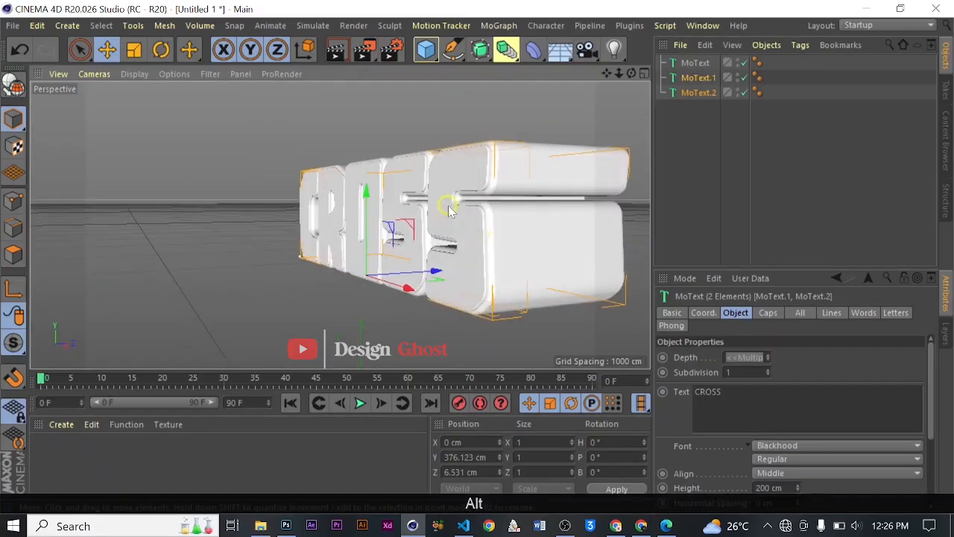
{"action": "left_click", "coordinate": [697, 95]}
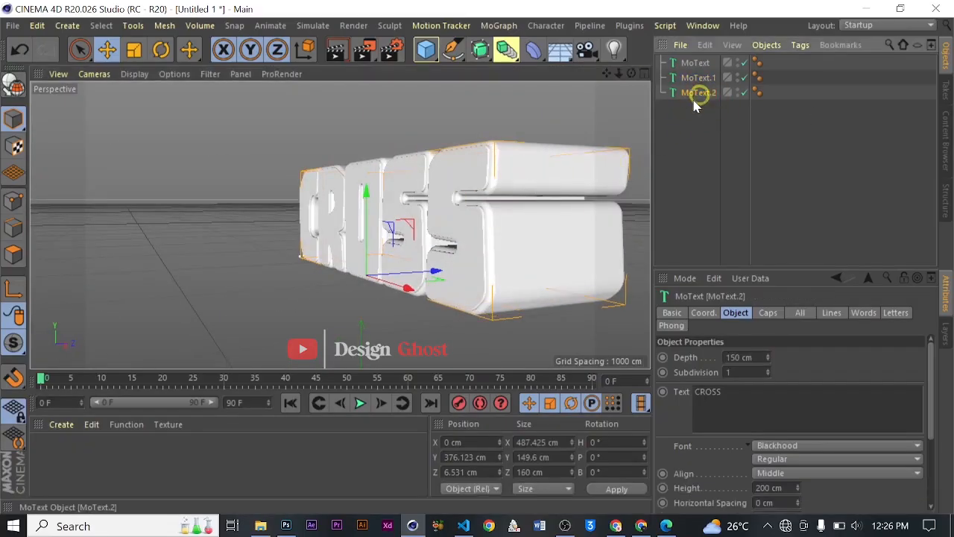
{"action": "left_click_drag", "start_coordinate": [437, 275], "coordinate": [455, 252]}
{"action": "scroll", "coordinate": [526, 228], "scroll_direction": "down", "scroll_amount": 2}
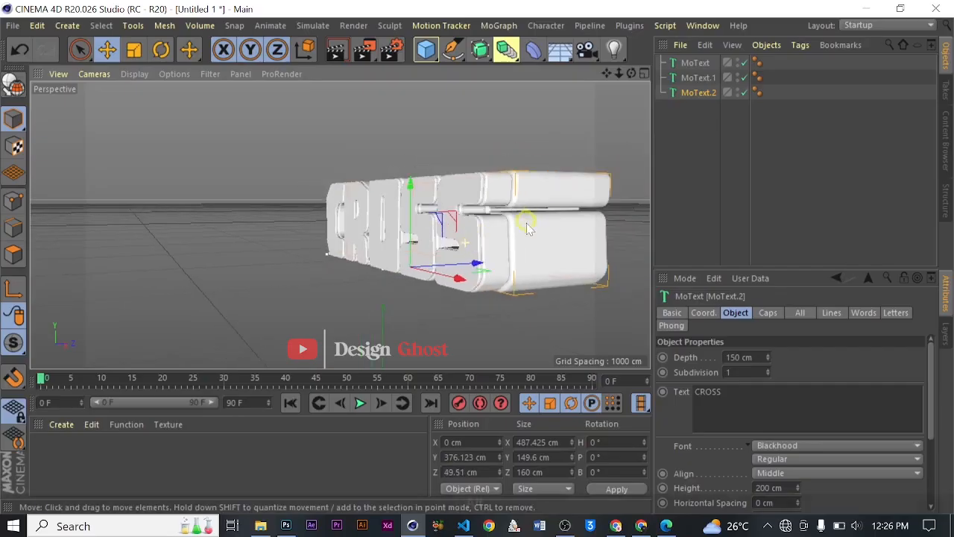
Maximize the Right view to examine the stacked text layers from the side.
{"action": "left_click_drag", "start_coordinate": [527, 227], "coordinate": [461, 182], "text": "alt"}
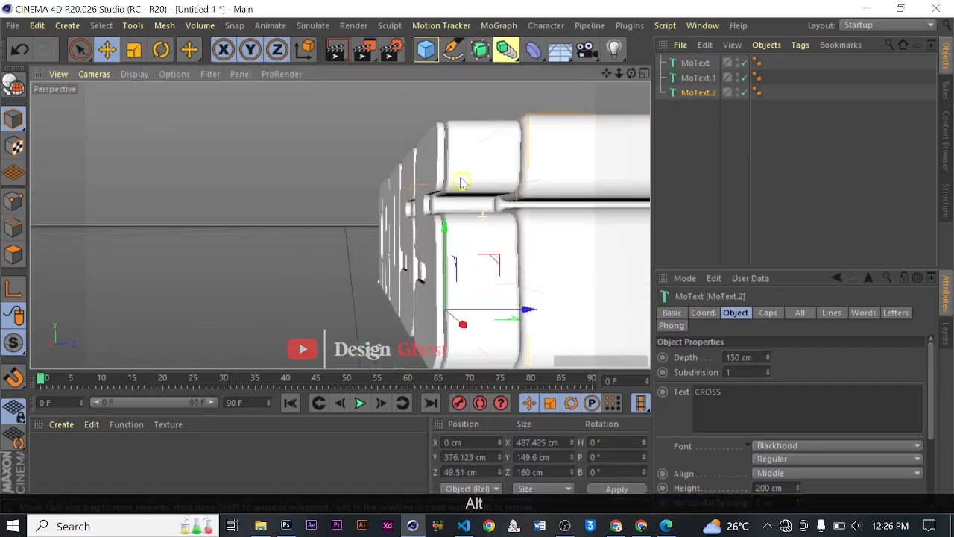
{"action": "middle_click", "coordinate": [457, 172]}
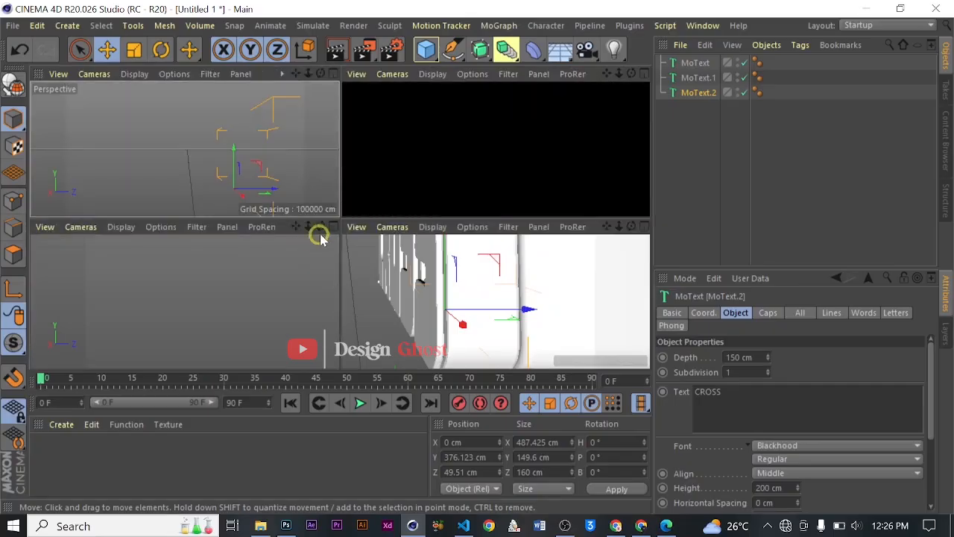
{"action": "left_click", "coordinate": [307, 292]}
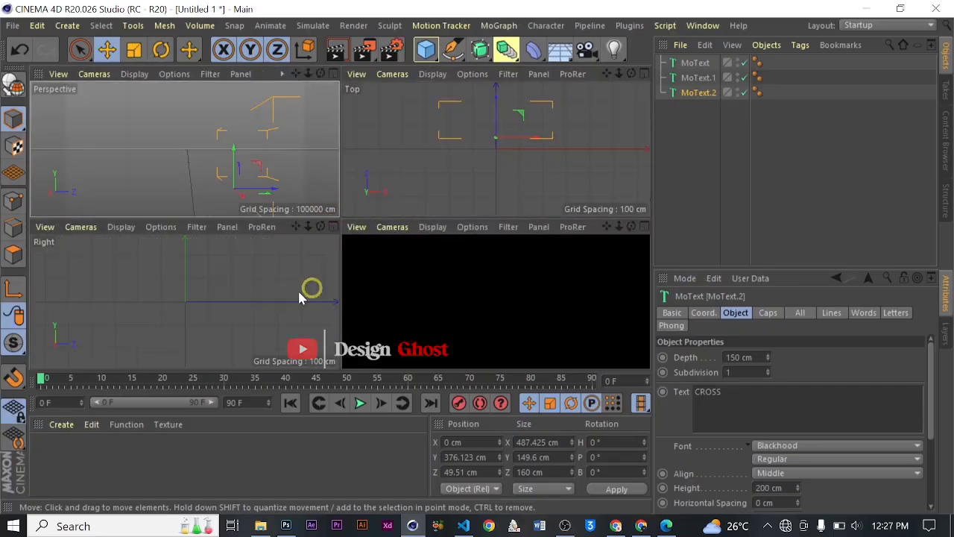
{"action": "middle_click", "coordinate": [248, 290]}
{"action": "middle_click", "coordinate": [249, 280]}
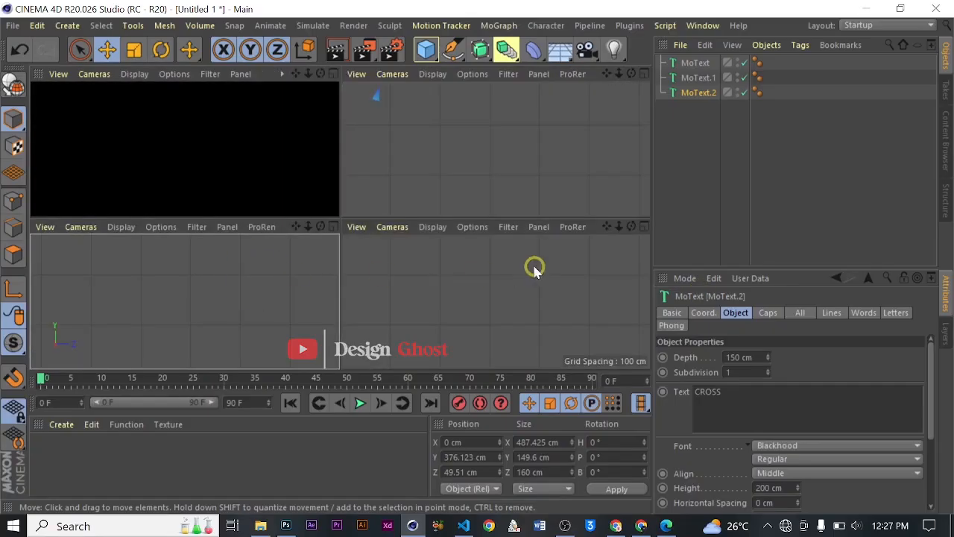
{"action": "middle_click", "coordinate": [281, 285]}
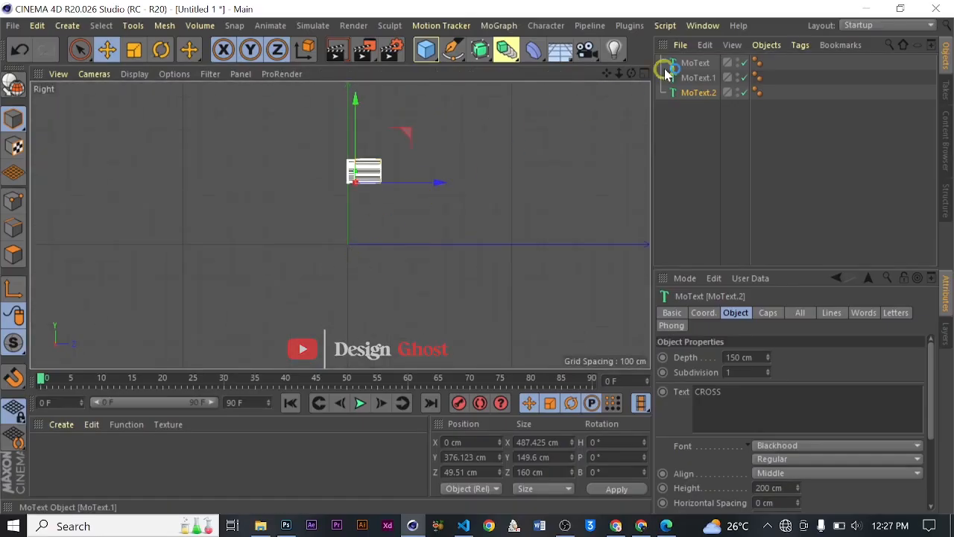
Inspect the spacing between the three stacked text layers up close in the side view, checking MoText.1 and MoText.2 along Z.
{"action": "left_click_drag", "start_coordinate": [607, 73], "coordinate": [477, 255]}
{"action": "middle_click_drag", "start_coordinate": [313, 172], "coordinate": [471, 203], "text": "alt"}
{"action": "scroll", "coordinate": [473, 200], "scroll_direction": "up", "scroll_amount": 6}
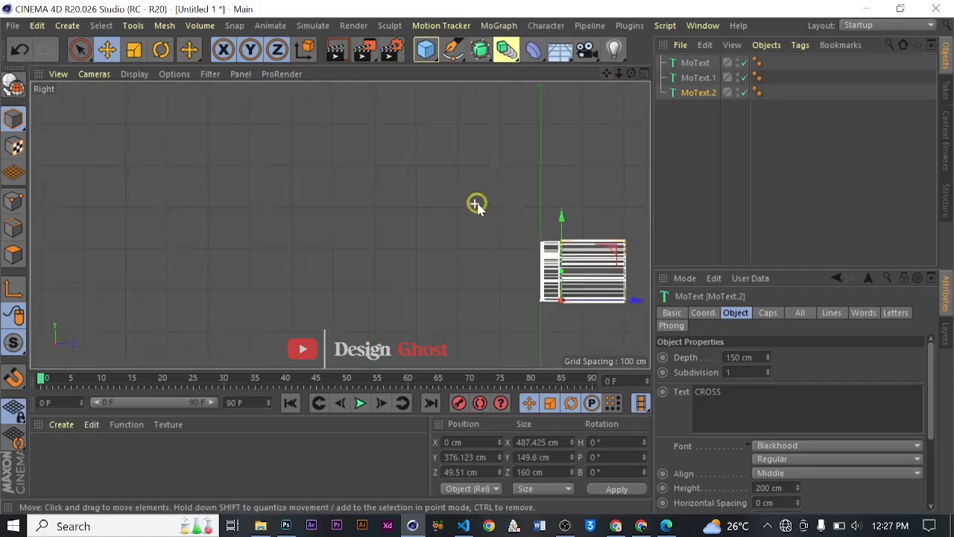
{"action": "left_click_drag", "start_coordinate": [476, 256], "coordinate": [215, 157]}
{"action": "scroll", "coordinate": [458, 311], "scroll_direction": "up", "scroll_amount": 3}
{"action": "scroll", "coordinate": [471, 259], "scroll_direction": "down", "scroll_amount": 2}
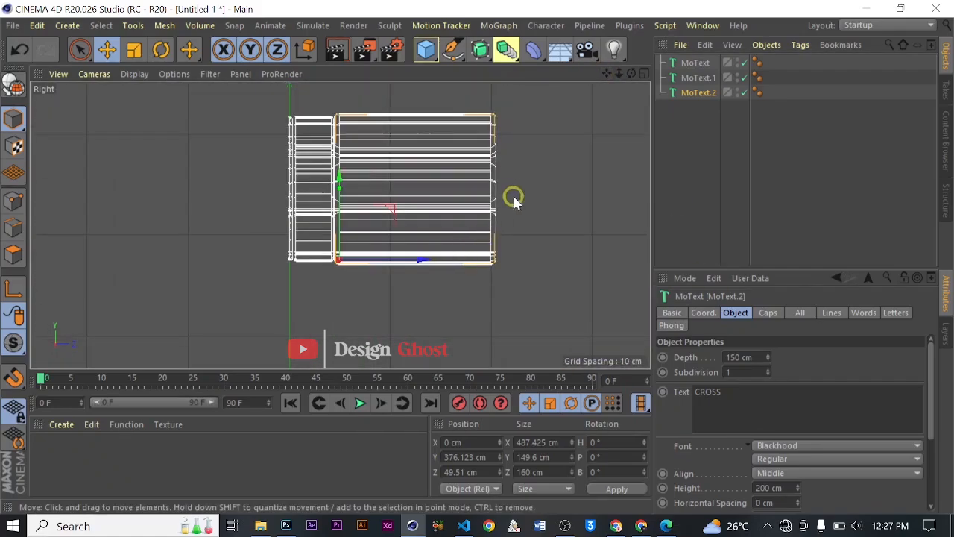
{"action": "left_click", "coordinate": [699, 78], "text": "ctrl"}
{"action": "scroll", "coordinate": [356, 208], "scroll_direction": "up", "scroll_amount": 2}
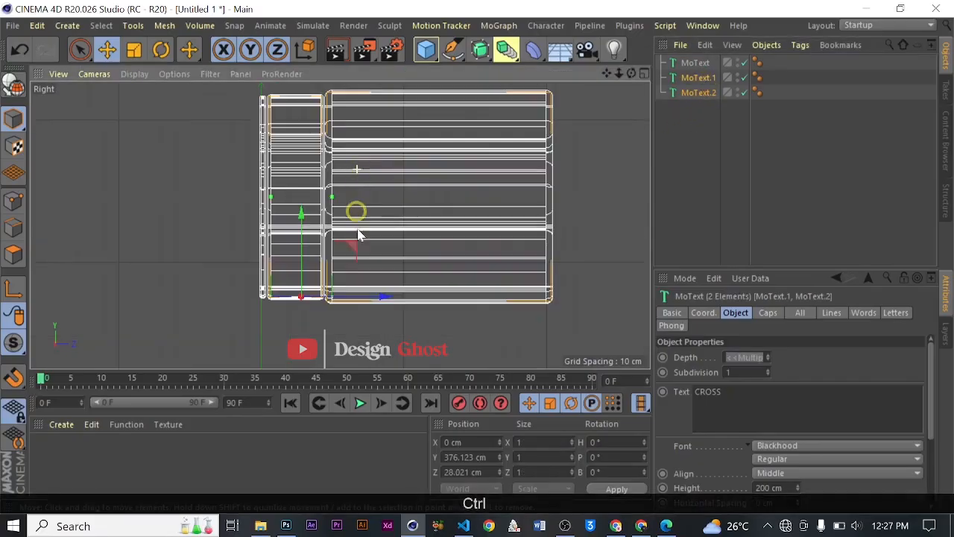
{"action": "left_click_drag", "start_coordinate": [379, 300], "coordinate": [383, 294]}
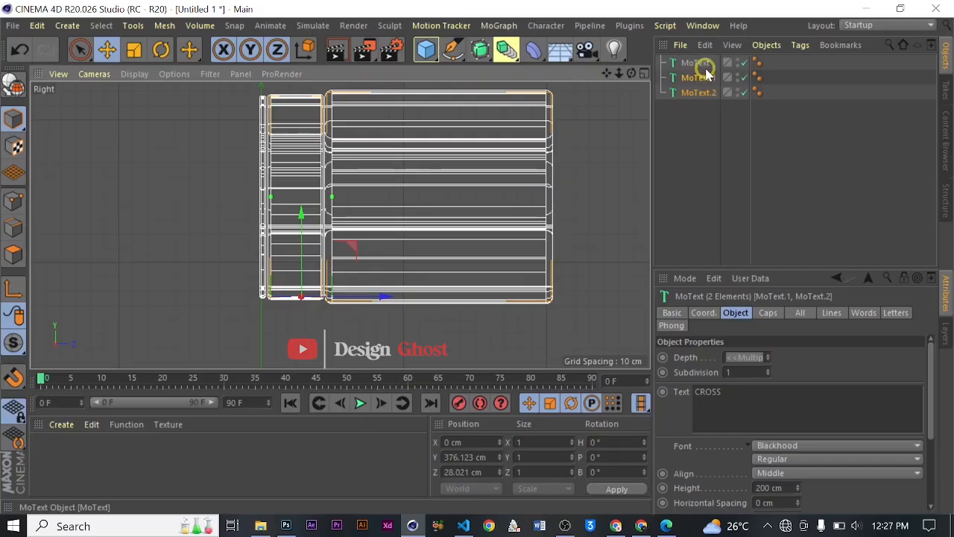
{"action": "left_click", "coordinate": [698, 92]}
{"action": "left_click", "coordinate": [483, 193]}
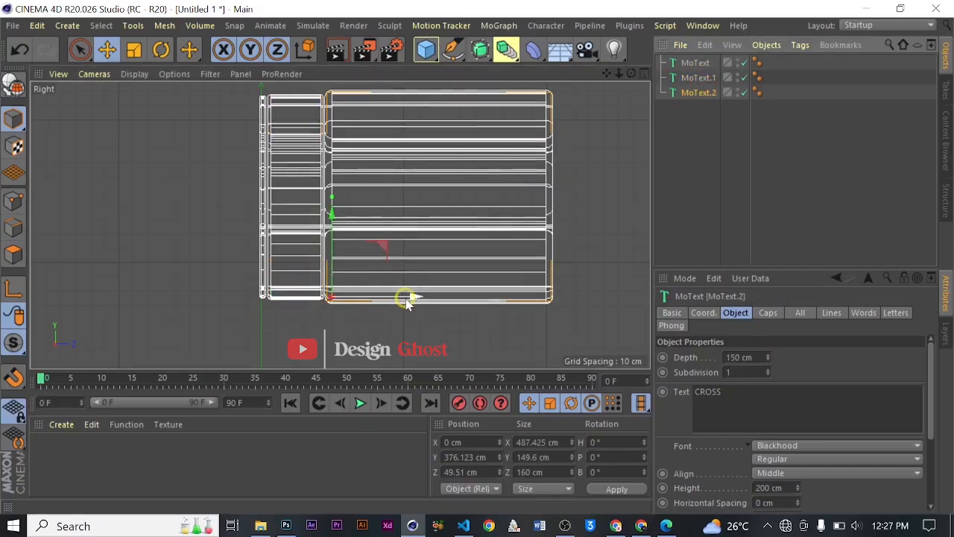
{"action": "mouse_move", "coordinate": [404, 298]}
{"action": "left_mouse_down"}
{"action": "mouse_move", "coordinate": [415, 299]}
{"action": "mouse_move", "coordinate": [407, 294]}
{"action": "left_mouse_up"}
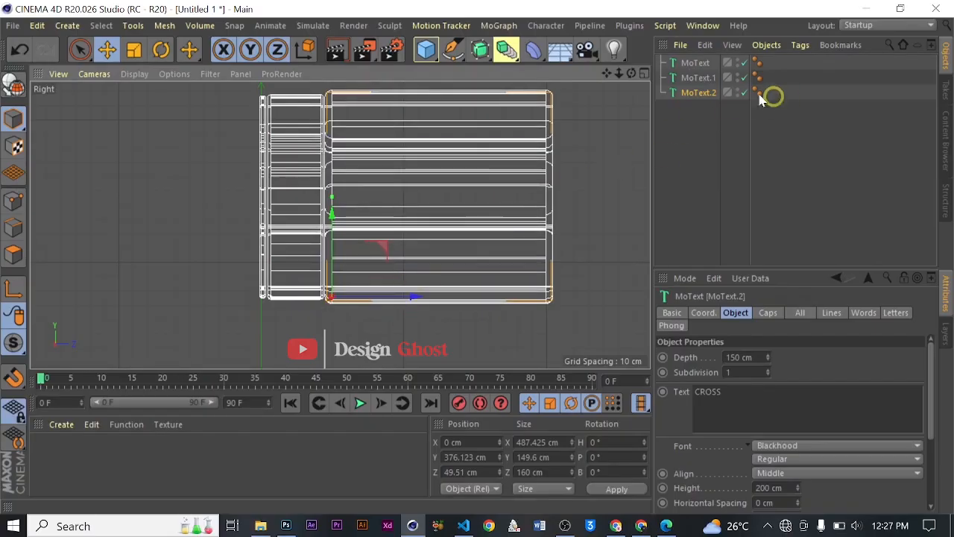
Return to the Perspective view and group MoText, MoText.1 and MoText.2 under a null.
{"action": "middle_click", "coordinate": [561, 145]}
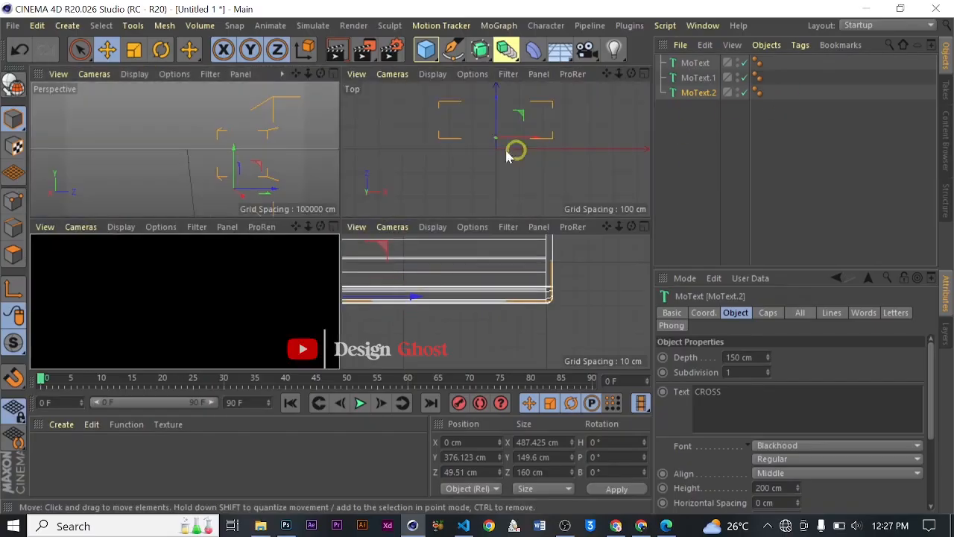
{"action": "middle_click", "coordinate": [335, 76]}
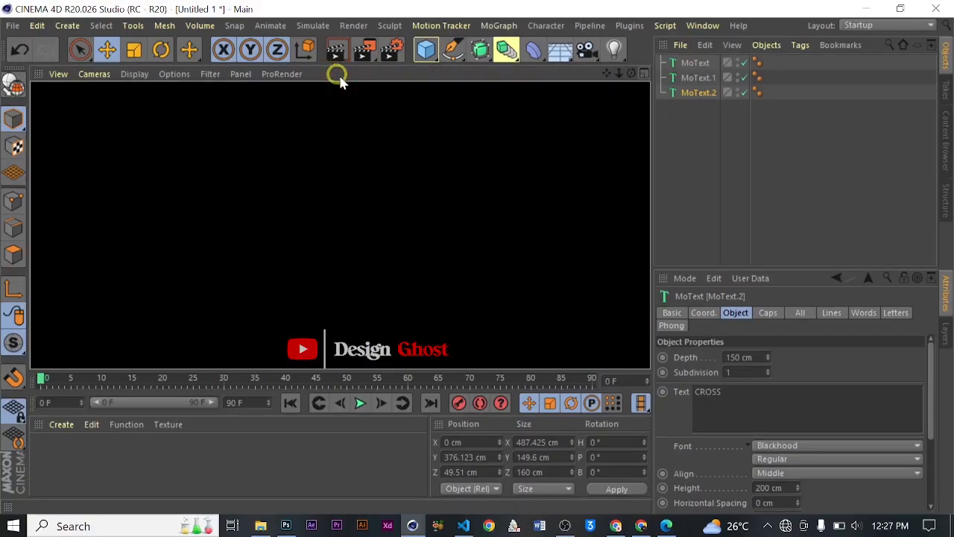
{"action": "scroll", "coordinate": [293, 186], "scroll_direction": "down", "scroll_amount": 2}
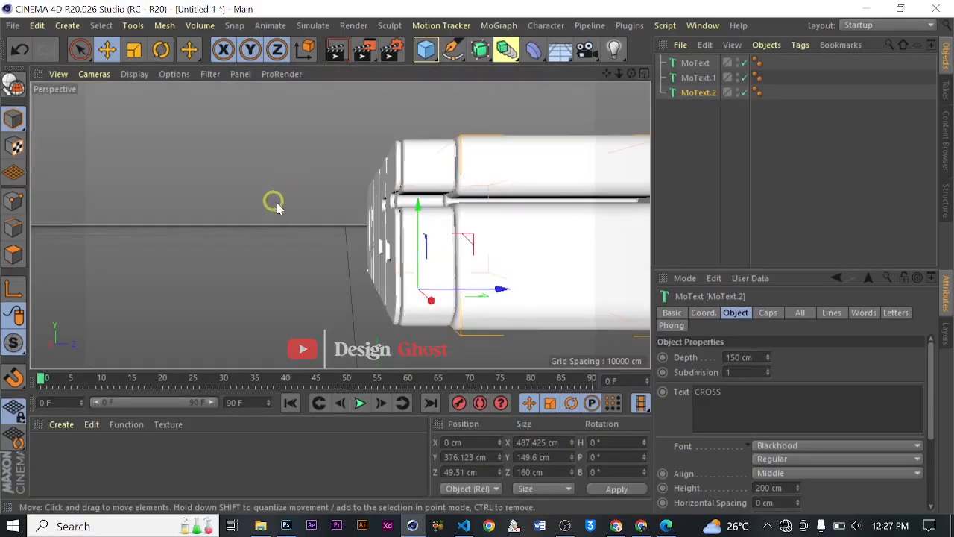
{"action": "left_click_drag", "start_coordinate": [256, 203], "coordinate": [445, 207], "text": "alt"}
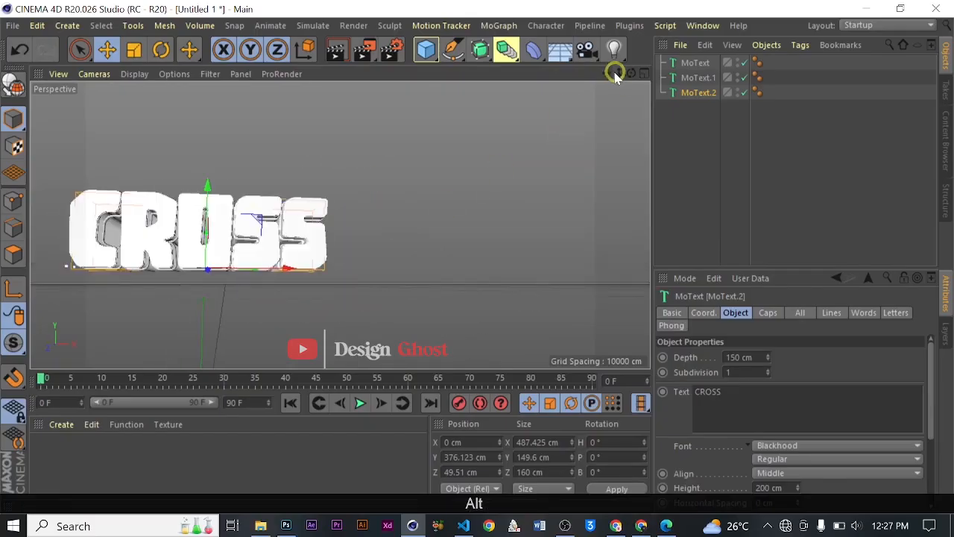
{"action": "left_click_drag", "start_coordinate": [528, 253], "coordinate": [474, 213], "text": "alt"}
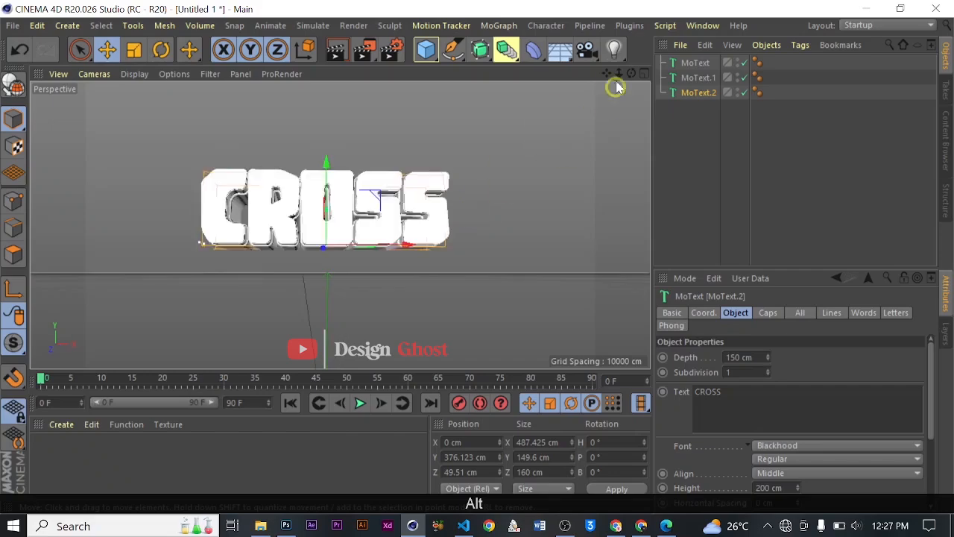
{"action": "mouse_move", "coordinate": [609, 73]}
{"action": "left_mouse_down"}
{"action": "mouse_move", "coordinate": [470, 255]}
{"action": "mouse_move", "coordinate": [605, 76]}
{"action": "left_mouse_up"}
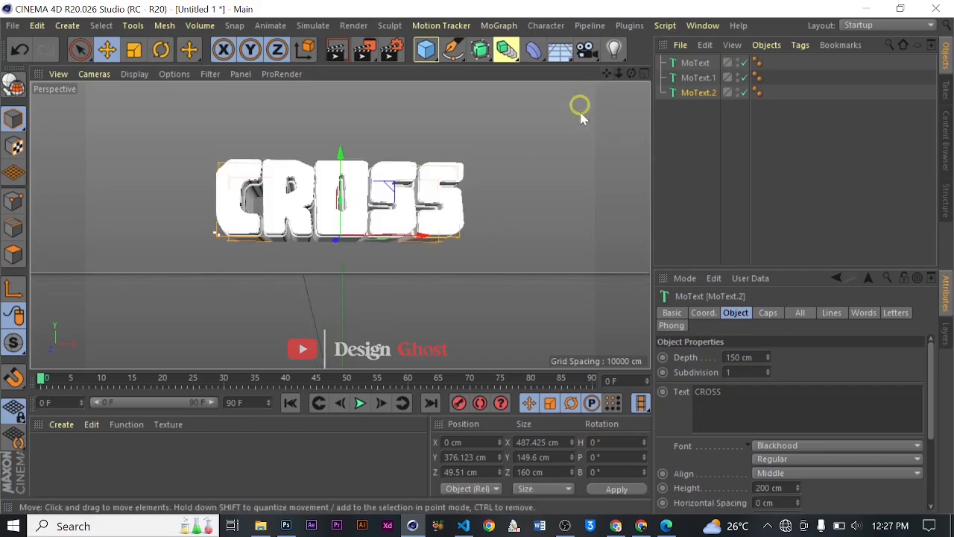
{"action": "left_click", "coordinate": [718, 134]}
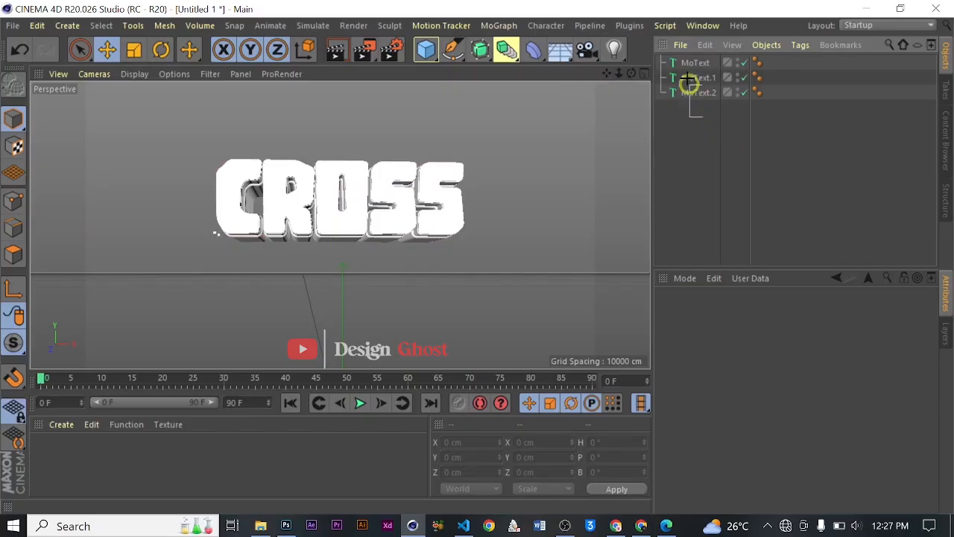
{"action": "left_click_drag", "start_coordinate": [685, 55], "coordinate": [686, 56]}
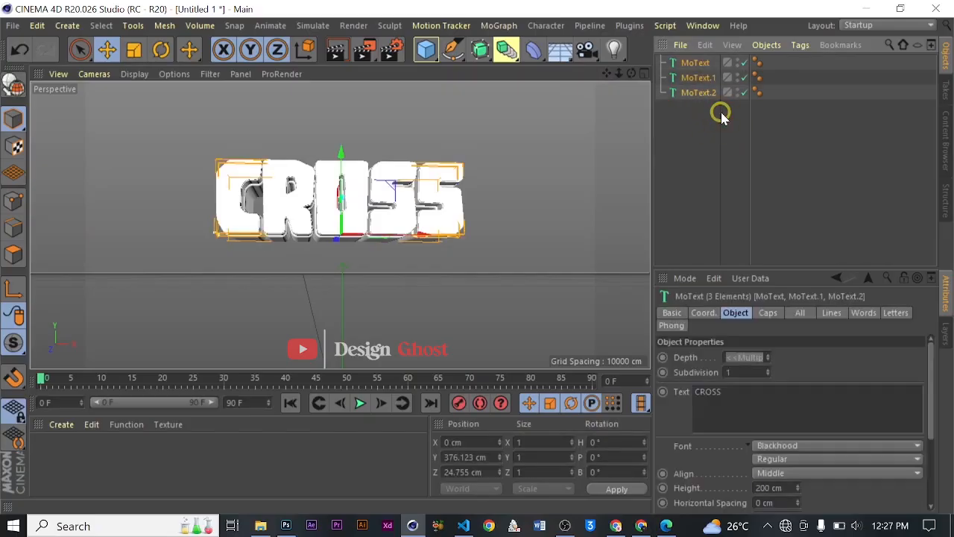
{"action": "key", "text": "alt+g"}
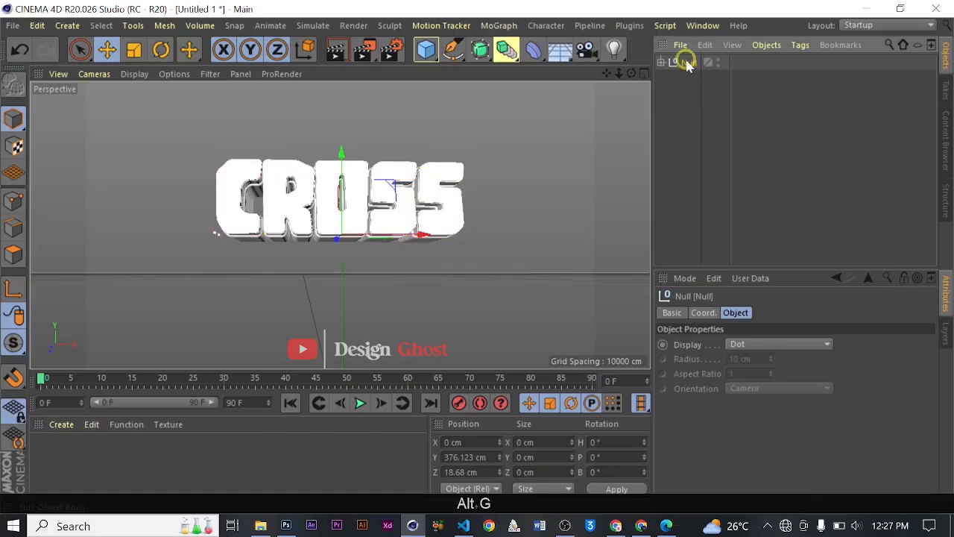
Rename the null that holds the three text layers as CROSS.
{"action": "double_click", "coordinate": [691, 63]}
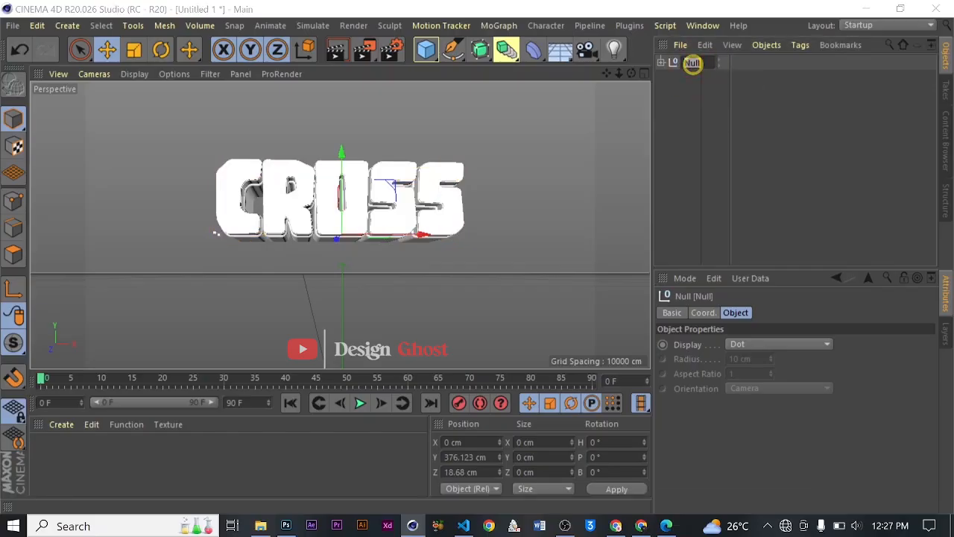
{"action": "key", "text": "Caps_Lock"}
{"action": "type", "text": "c"}
{"action": "key", "text": "Caps_Lock"}
{"action": "type", "text": "ROSS"}
{"action": "key", "text": "Return"}
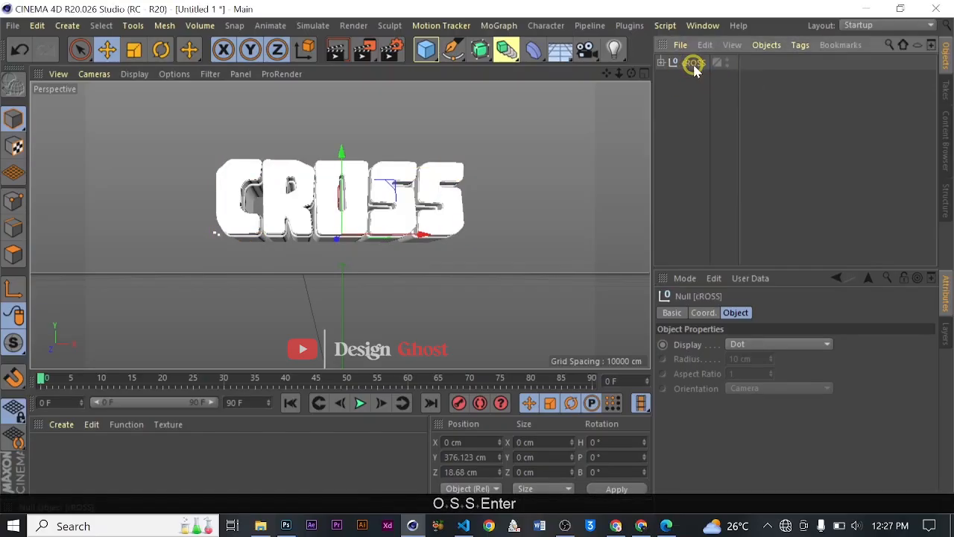
{"action": "double_click", "coordinate": [693, 64]}
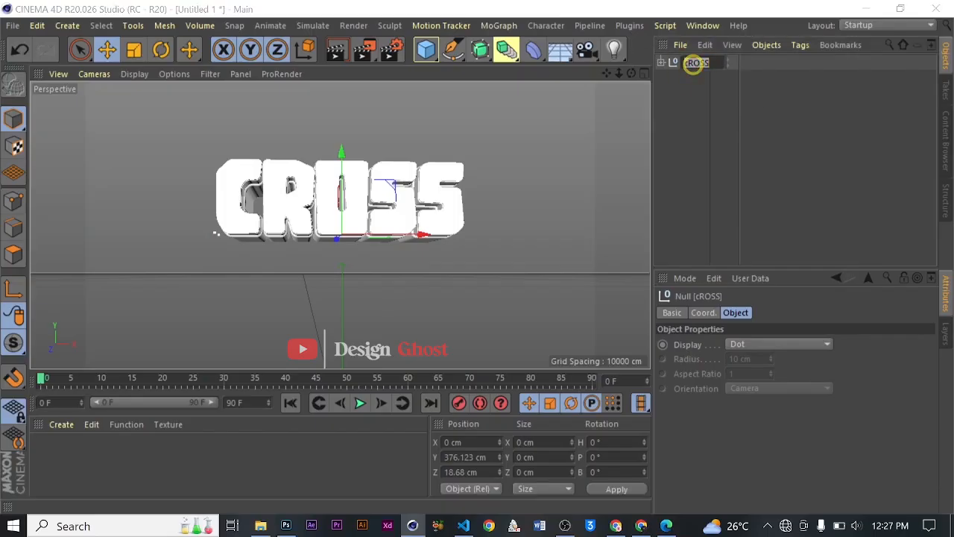
{"action": "type", "text": "CROS"}
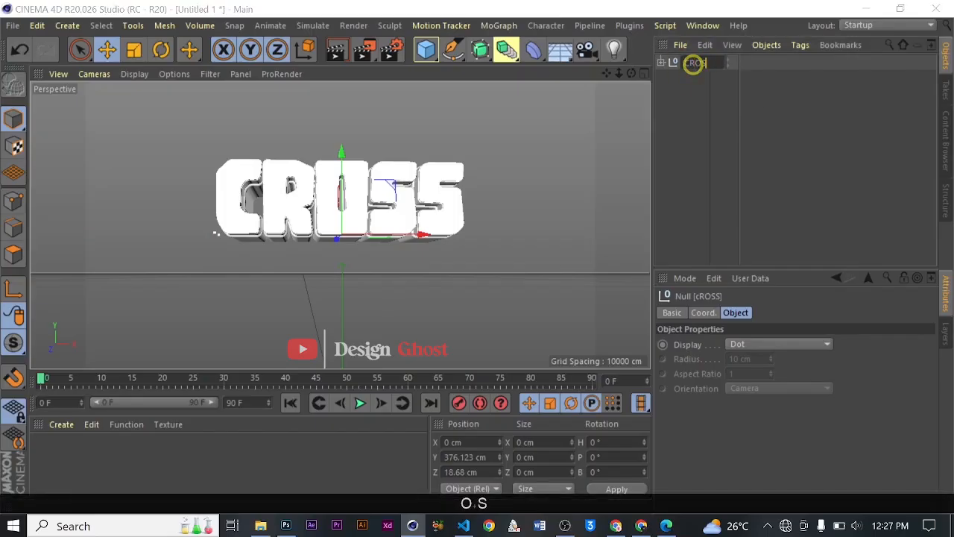
{"action": "type", "text": "S"}
{"action": "key", "text": "Return"}
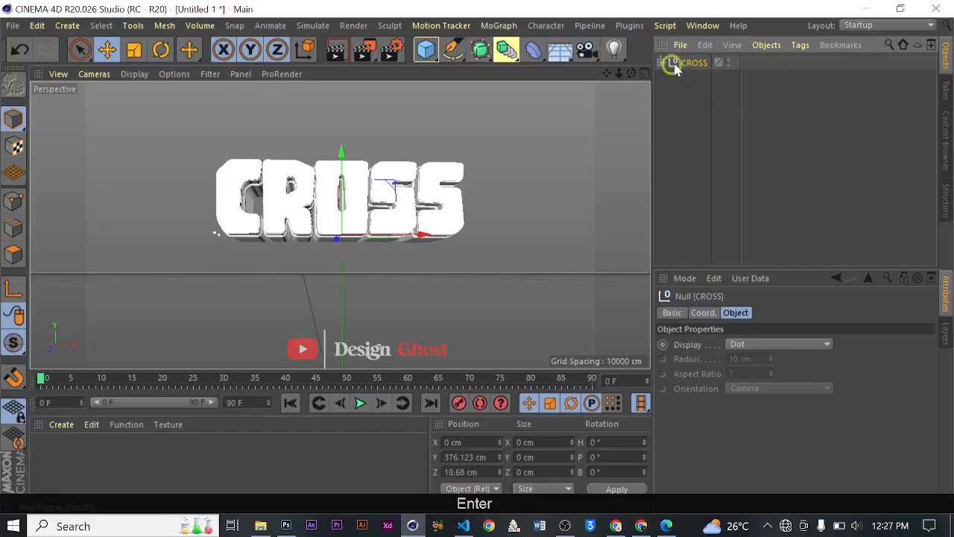
Add a Taper deformer and raise it along the Y axis to about 440 cm, level with the text.
{"action": "left_click", "coordinate": [661, 64]}
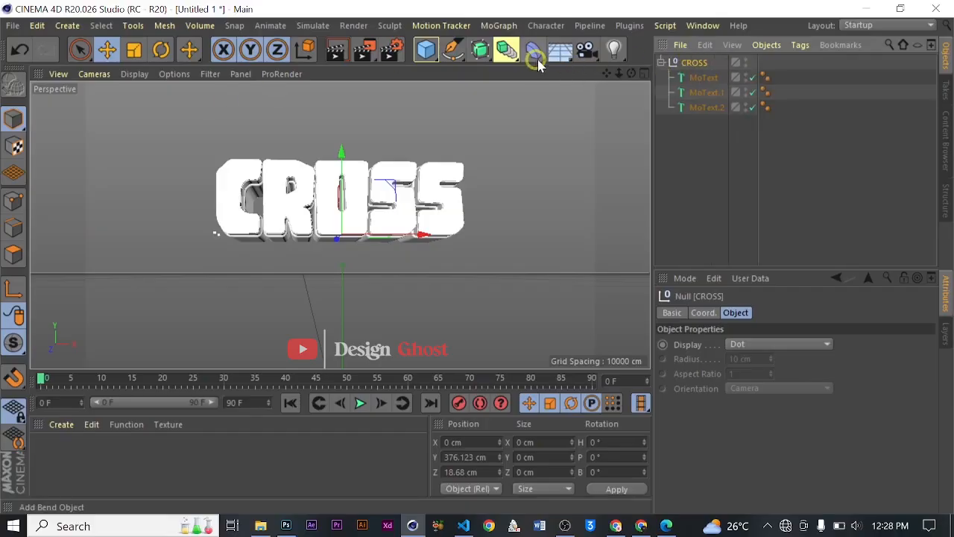
{"action": "left_click", "coordinate": [544, 62]}
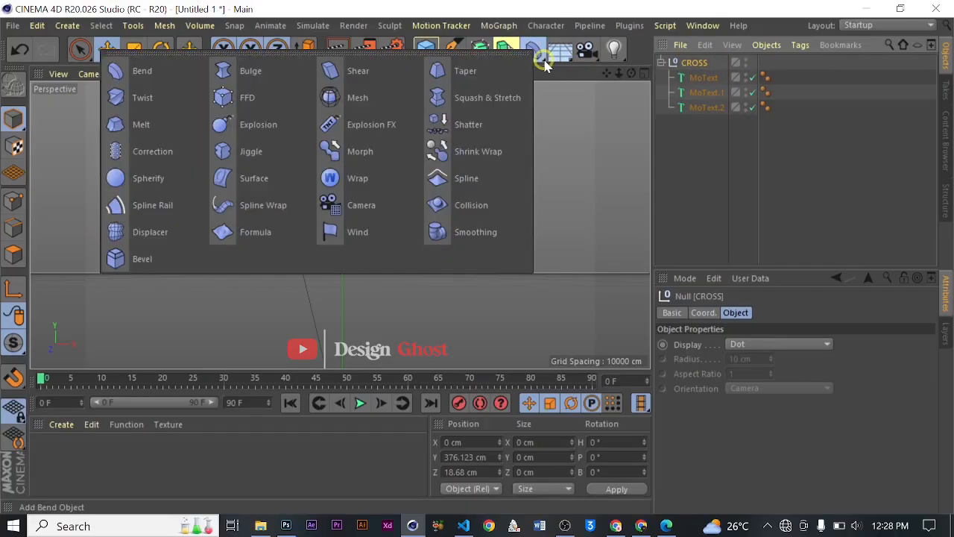
{"action": "left_click", "coordinate": [465, 71]}
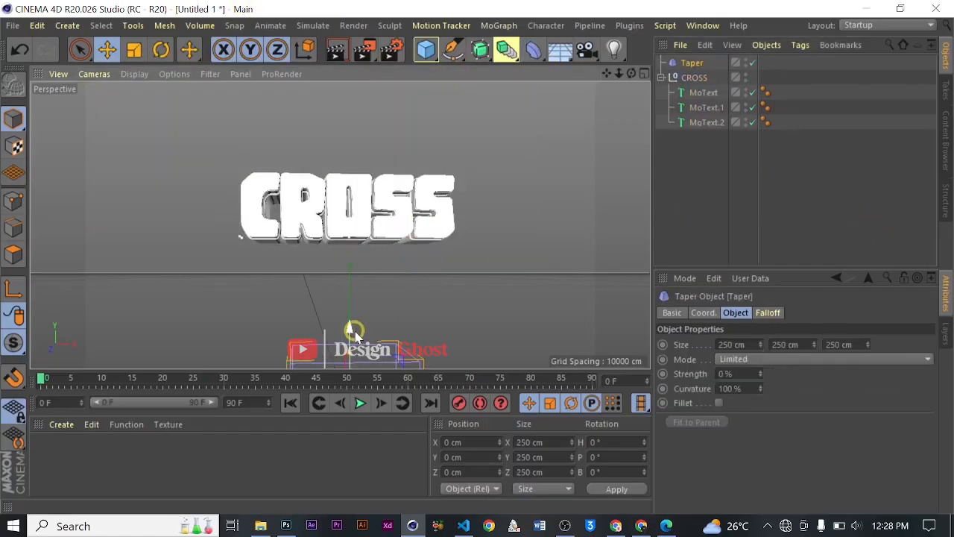
{"action": "left_click_drag", "start_coordinate": [356, 329], "coordinate": [362, 128]}
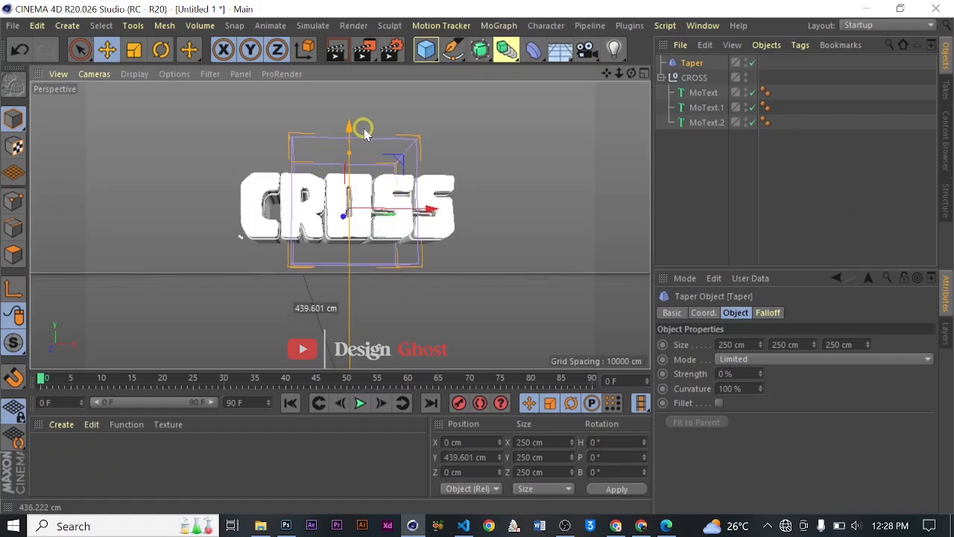
In the Right view, center the Taper around the text layers at about 100 cm on Z and 442 cm on Y.
{"action": "middle_click", "coordinate": [573, 141]}
{"action": "middle_click", "coordinate": [324, 230]}
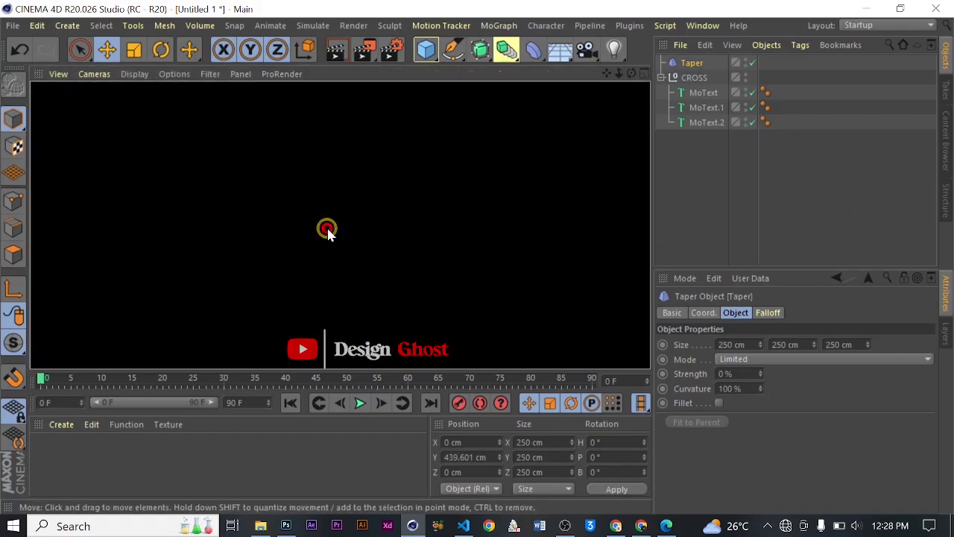
{"action": "scroll", "coordinate": [502, 225], "scroll_direction": "down", "scroll_amount": 4}
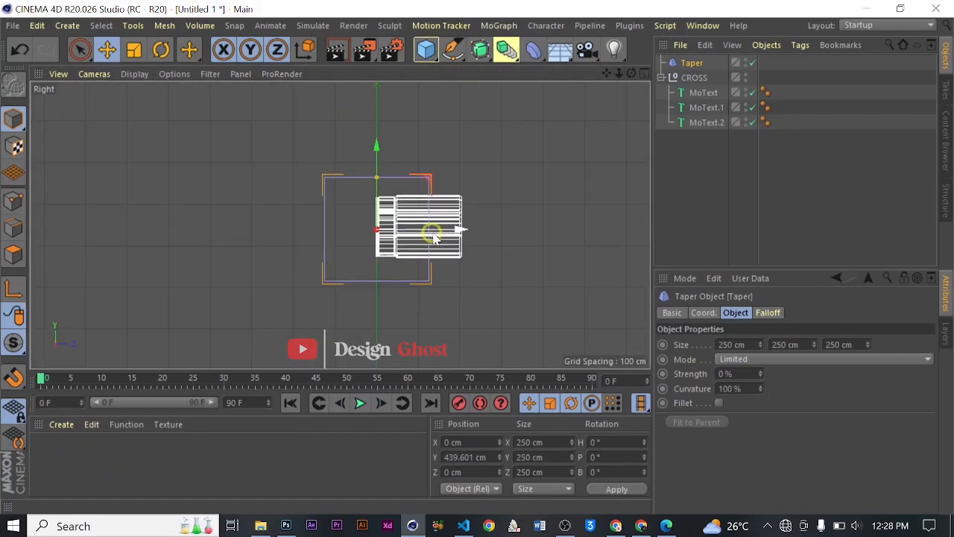
{"action": "left_click_drag", "start_coordinate": [426, 230], "coordinate": [490, 230]}
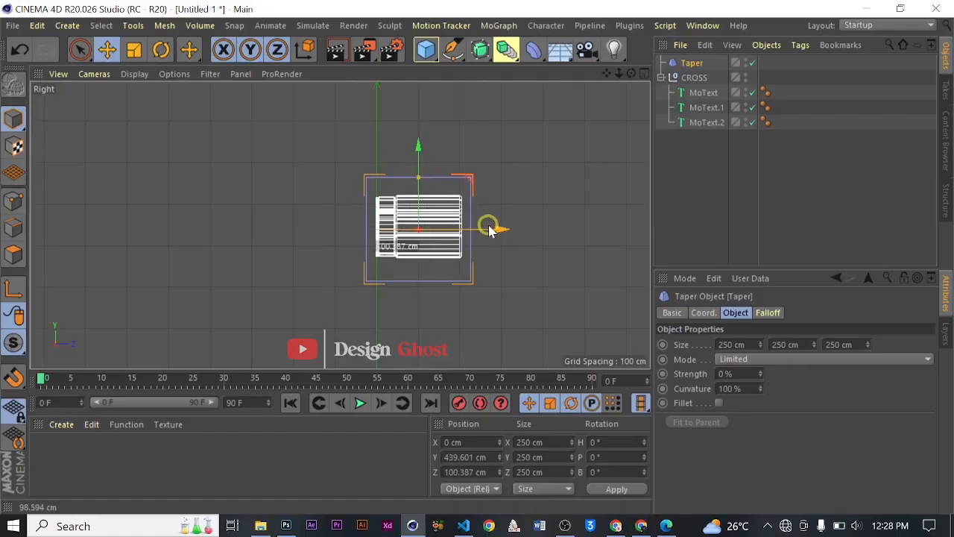
{"action": "scroll", "coordinate": [436, 205], "scroll_direction": "up", "scroll_amount": 3}
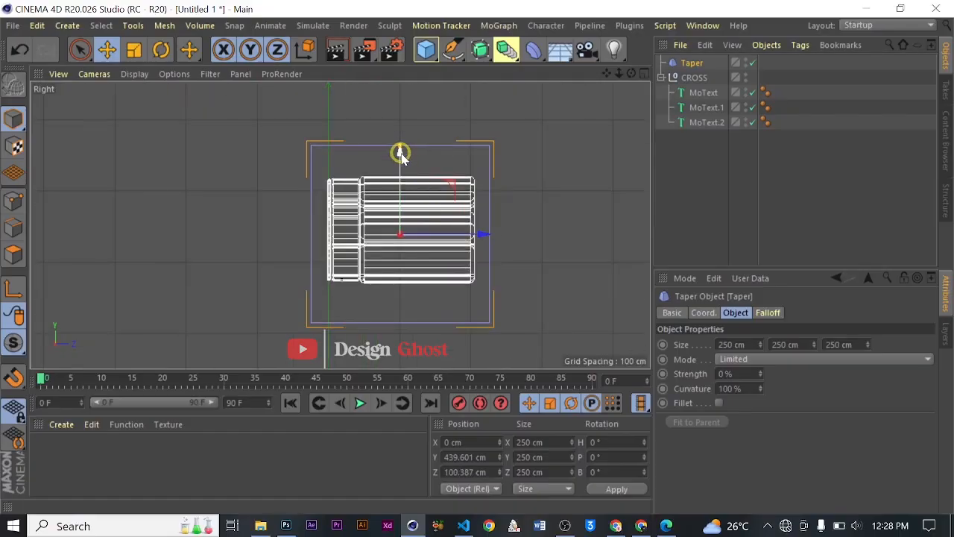
{"action": "left_click_drag", "start_coordinate": [401, 153], "coordinate": [395, 149]}
Set the Taper's X size to 2000 cm and make it a child of the CROSS null, above the text layers.
{"action": "middle_click", "coordinate": [531, 207]}
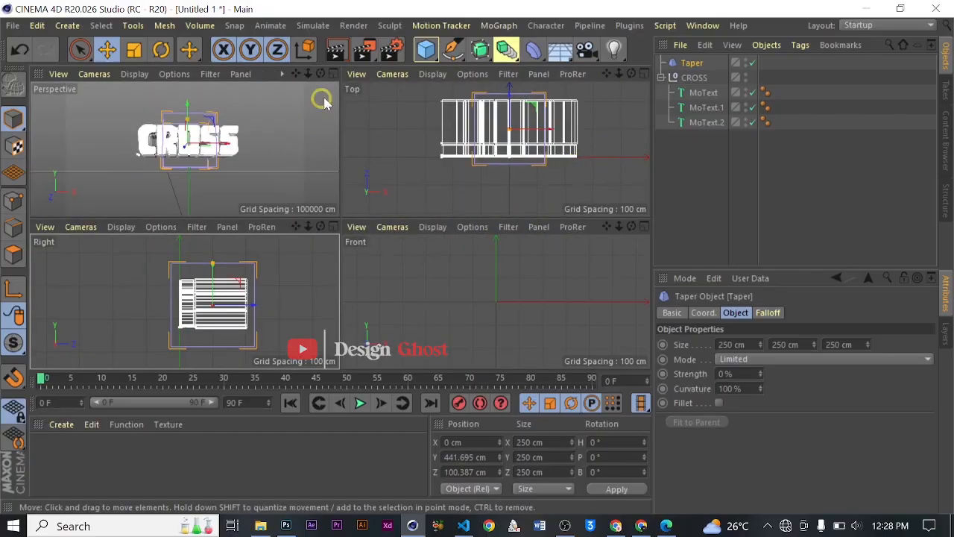
{"action": "middle_click", "coordinate": [337, 78]}
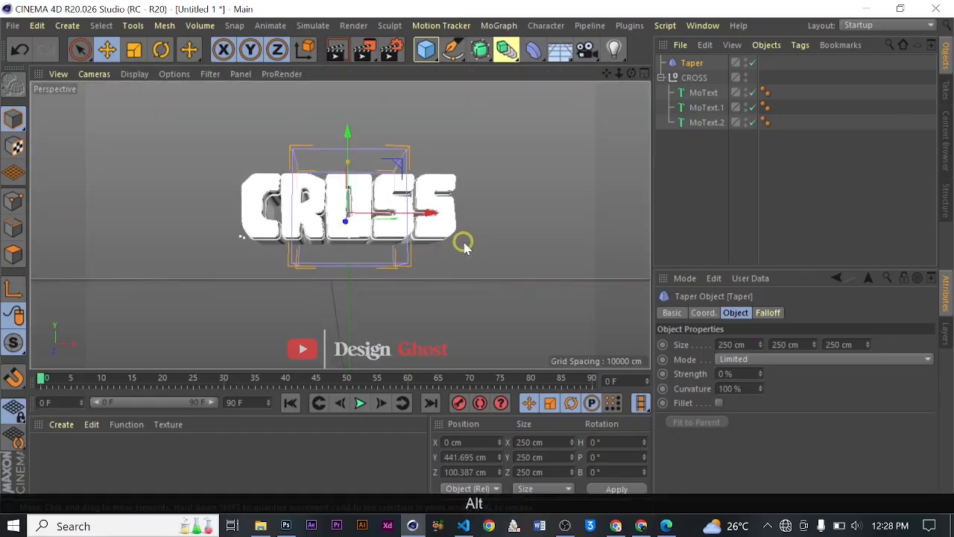
{"action": "left_click_drag", "start_coordinate": [463, 240], "coordinate": [382, 255], "text": "alt"}
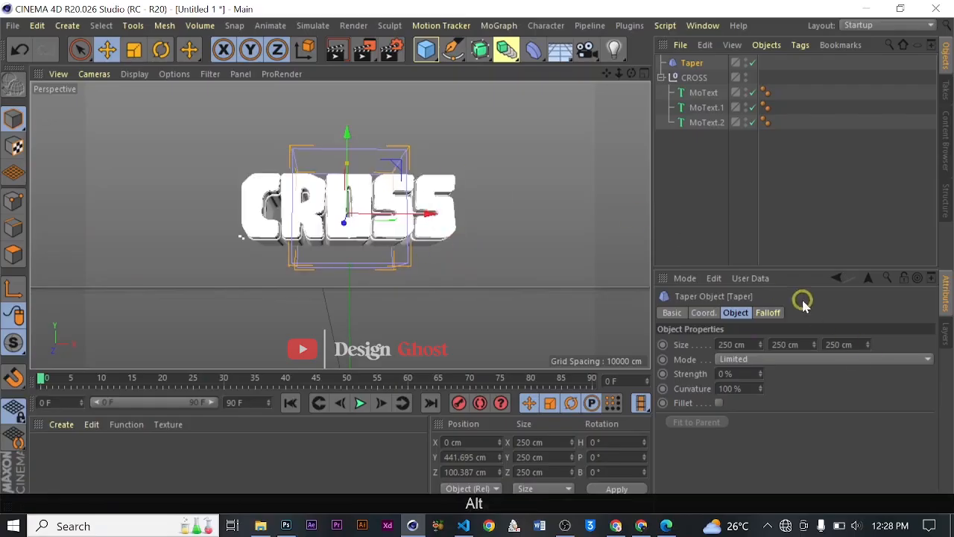
{"action": "left_click", "coordinate": [734, 344]}
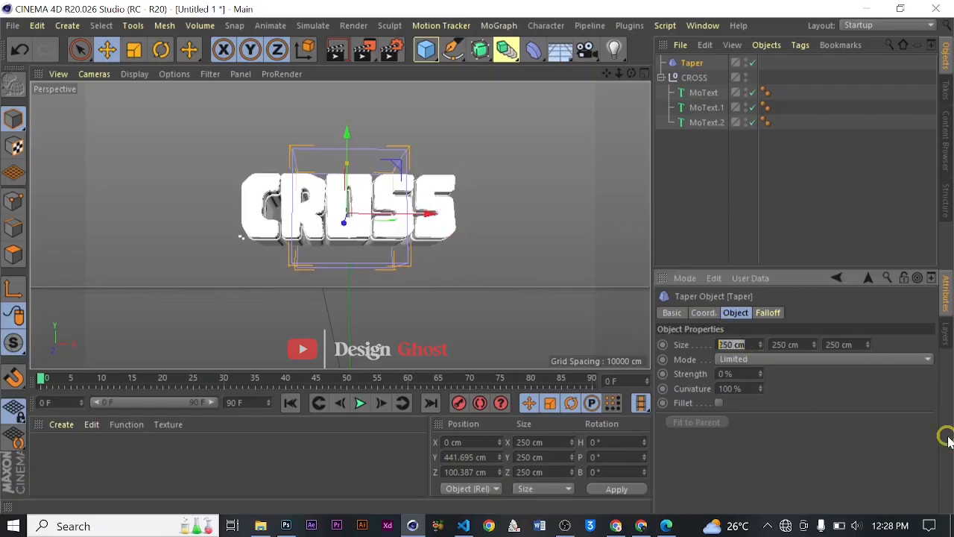
{"action": "type", "text": "2000"}
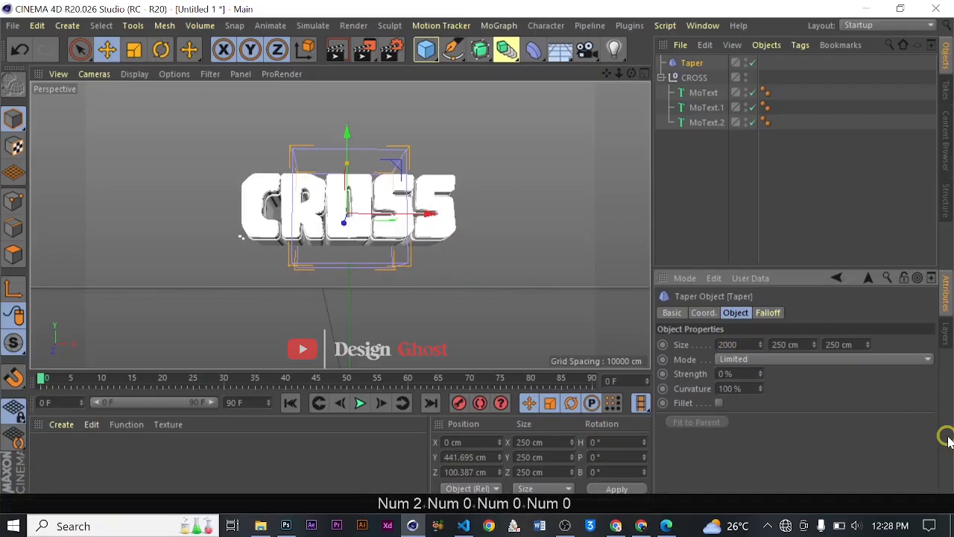
{"action": "key", "text": "Return"}
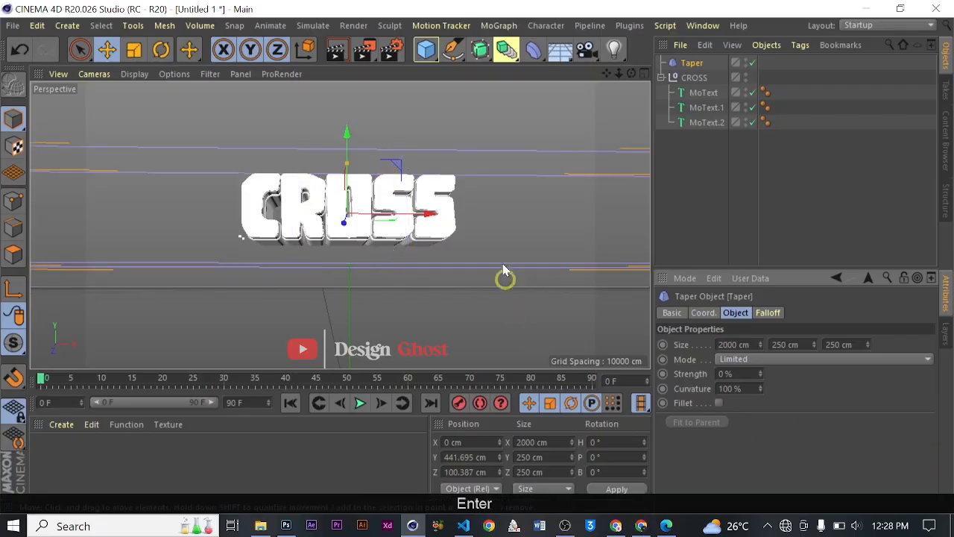
{"action": "left_click_drag", "start_coordinate": [695, 71], "coordinate": [703, 86]}
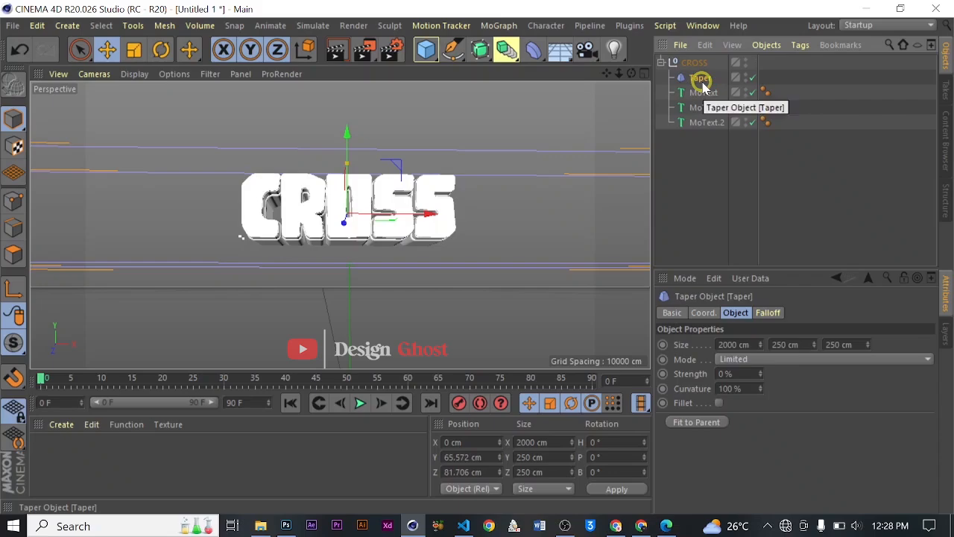
Set the Taper's strength to 15% and its curvature to 65%.
{"action": "left_click_drag", "start_coordinate": [744, 374], "coordinate": [656, 381]}
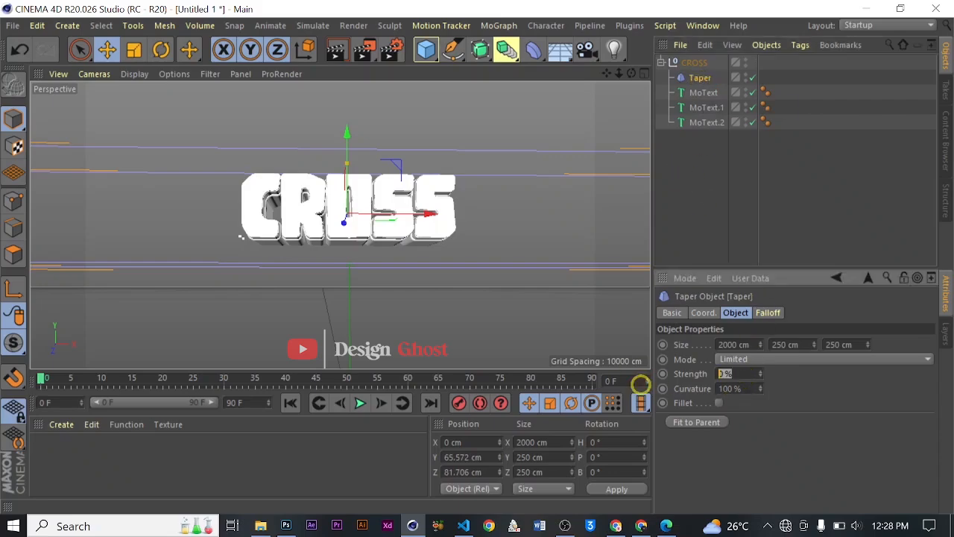
{"action": "type", "text": "15"}
{"action": "key", "text": "Return"}
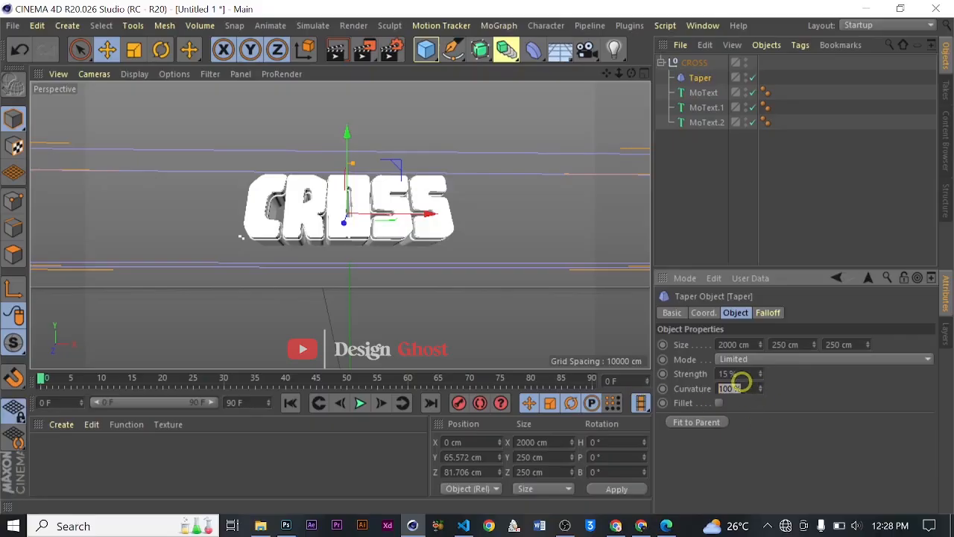
{"action": "type", "text": "65"}
{"action": "key", "text": "Return"}
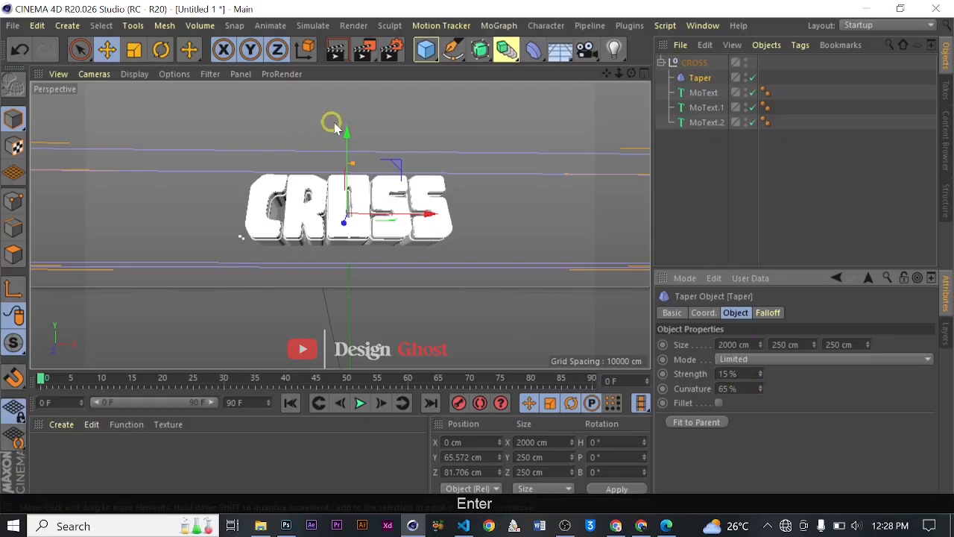
Raise the Taper along the Y axis to about 114 cm and set its strength to 35%.
{"action": "scroll", "coordinate": [498, 189], "scroll_direction": "down", "scroll_amount": 6}
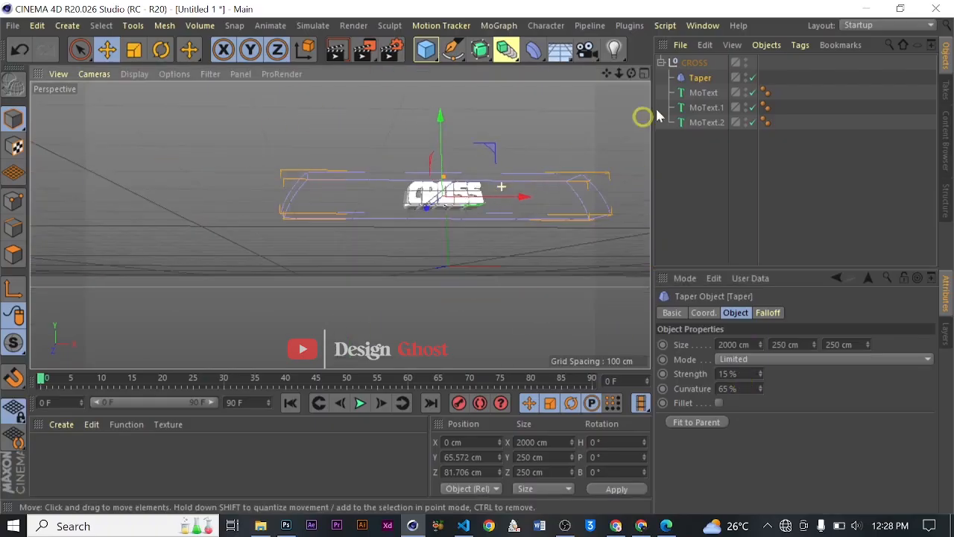
{"action": "left_click_drag", "start_coordinate": [606, 72], "coordinate": [549, 139]}
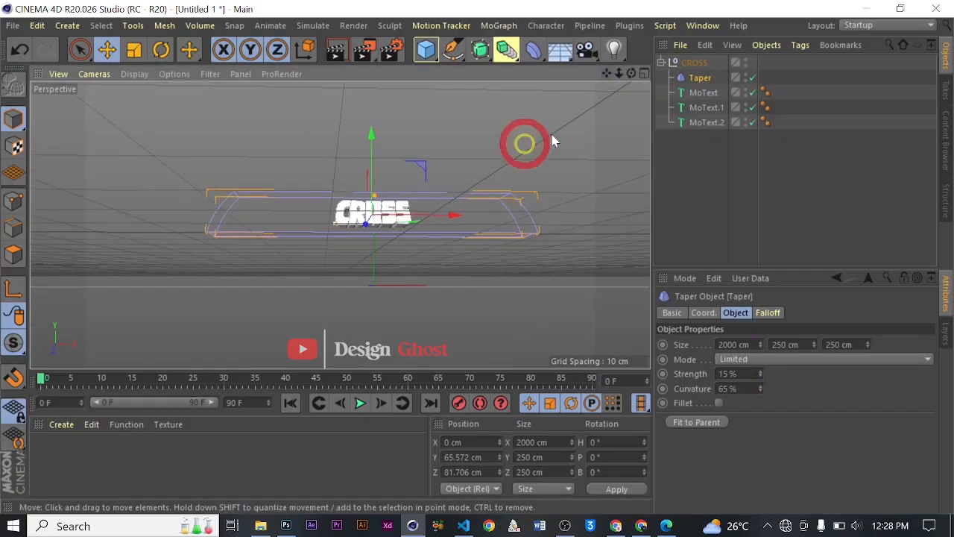
{"action": "mouse_move", "coordinate": [373, 152]}
{"action": "left_mouse_down"}
{"action": "mouse_move", "coordinate": [367, 81]}
{"action": "mouse_move", "coordinate": [477, 252]}
{"action": "mouse_move", "coordinate": [364, 91]}
{"action": "mouse_move", "coordinate": [363, 185]}
{"action": "mouse_move", "coordinate": [372, 98]}
{"action": "mouse_move", "coordinate": [370, 145]}
{"action": "left_mouse_up"}
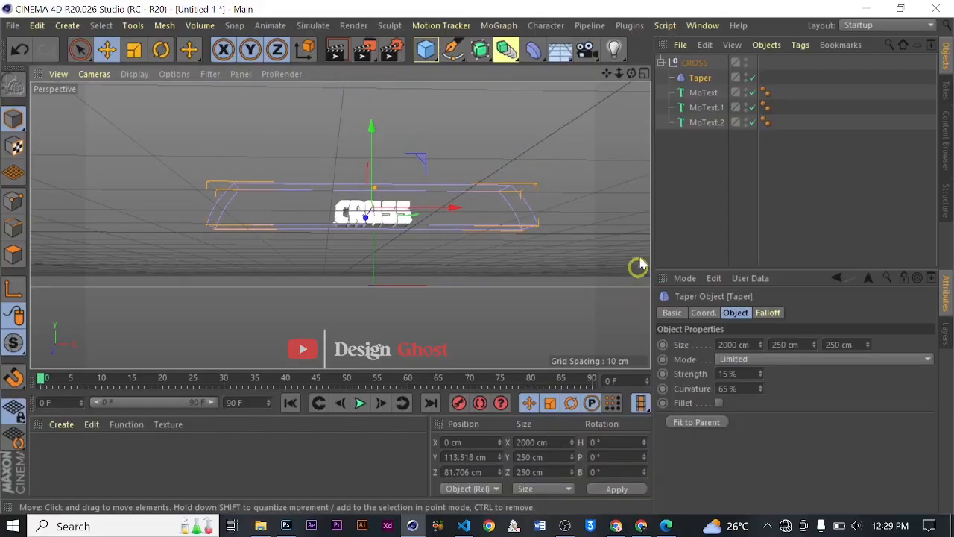
{"action": "scroll", "coordinate": [432, 256], "scroll_direction": "up", "scroll_amount": 3}
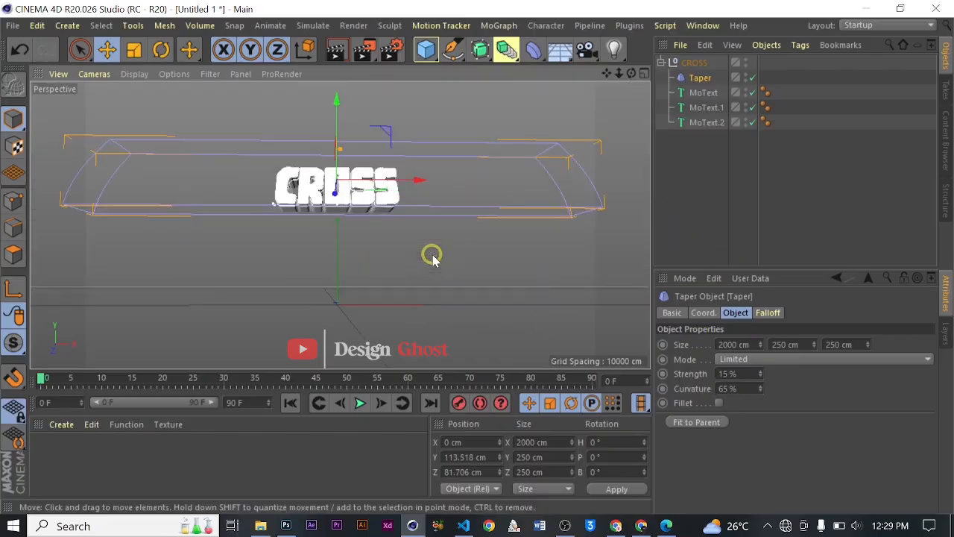
{"action": "left_click_drag", "start_coordinate": [742, 374], "coordinate": [761, 377]}
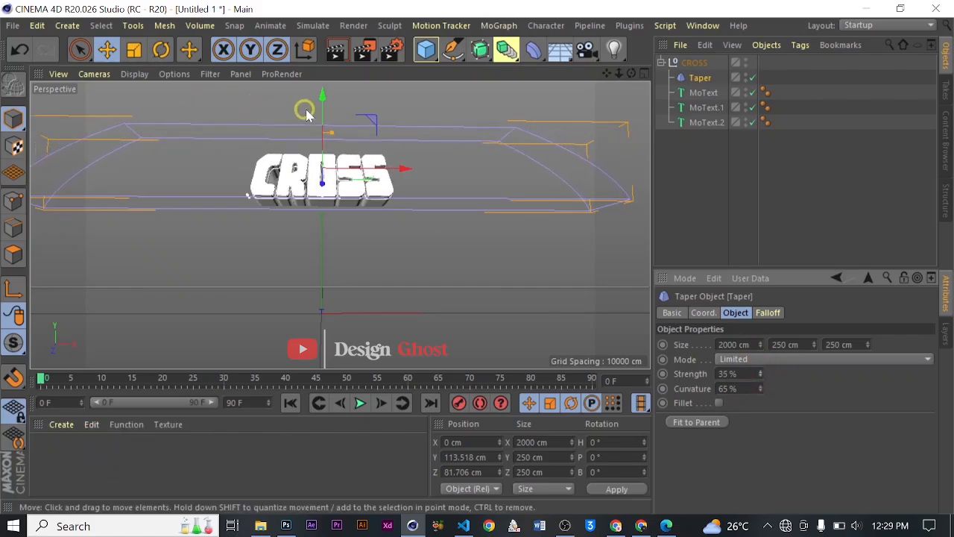
Lower the Taper along the Y axis to about -50 cm so the letters narrow more toward their tops.
{"action": "left_click_drag", "start_coordinate": [318, 110], "coordinate": [330, 150]}
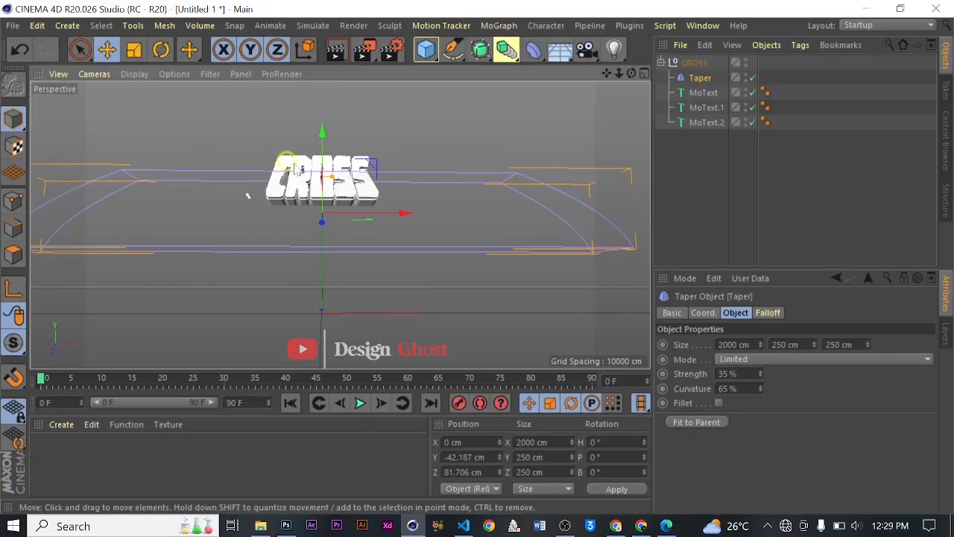
{"action": "scroll", "coordinate": [302, 170], "scroll_direction": "up", "scroll_amount": 5}
{"action": "left_click_drag", "start_coordinate": [360, 196], "coordinate": [366, 218]}
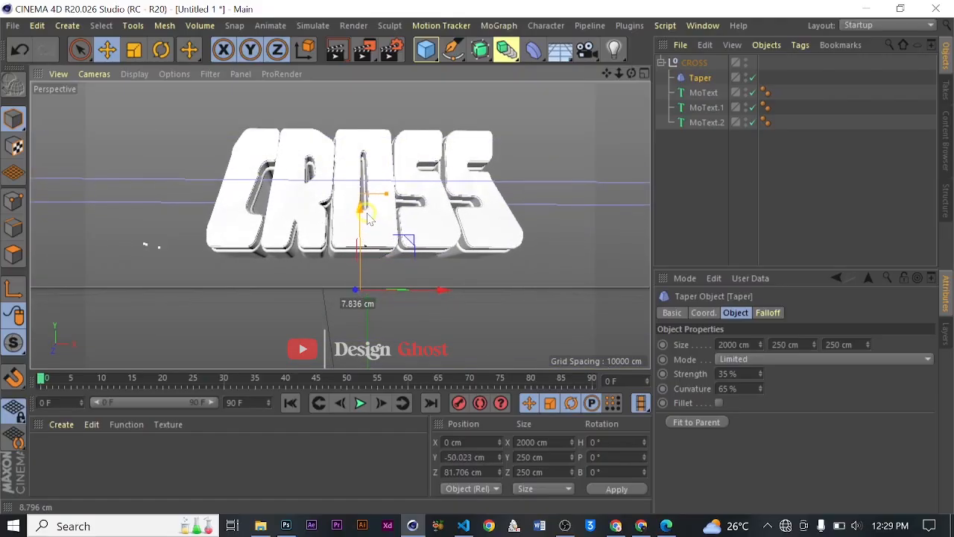
{"action": "scroll", "coordinate": [368, 279], "scroll_direction": "down", "scroll_amount": 4}
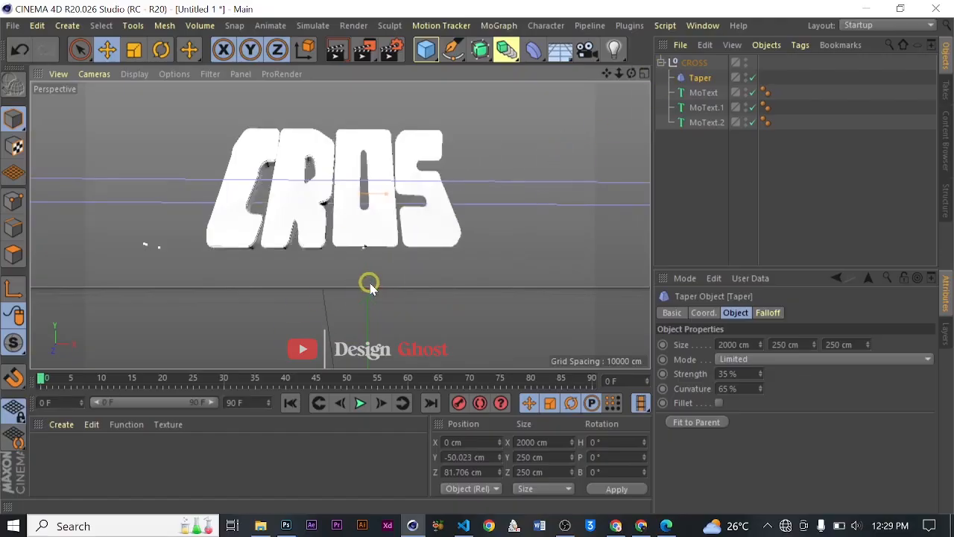
{"action": "scroll", "coordinate": [351, 236], "scroll_direction": "down", "scroll_amount": 3}
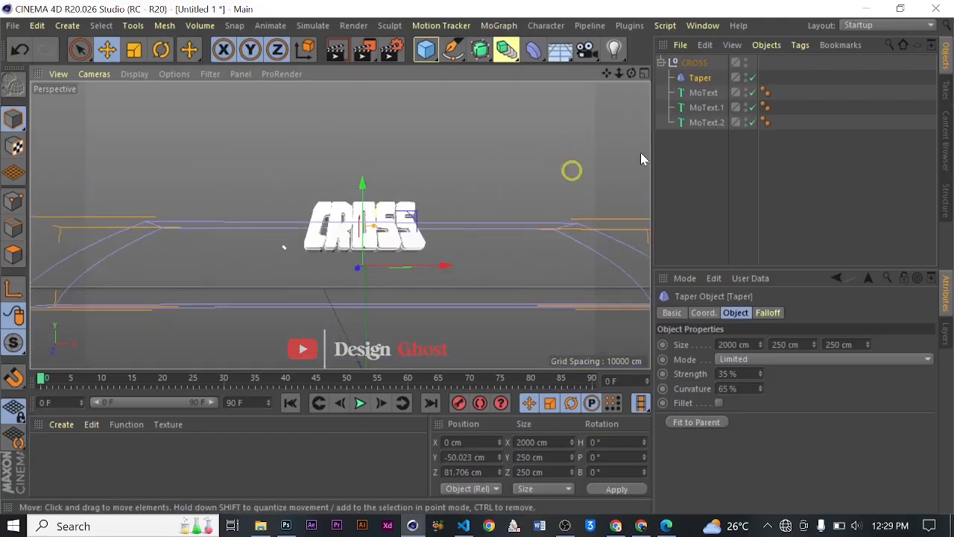
Hide the Taper deformer in the viewport only and inspect the tapered text up close.
{"action": "left_click", "coordinate": [746, 75]}
{"action": "scroll", "coordinate": [406, 235], "scroll_direction": "up", "scroll_amount": 4}
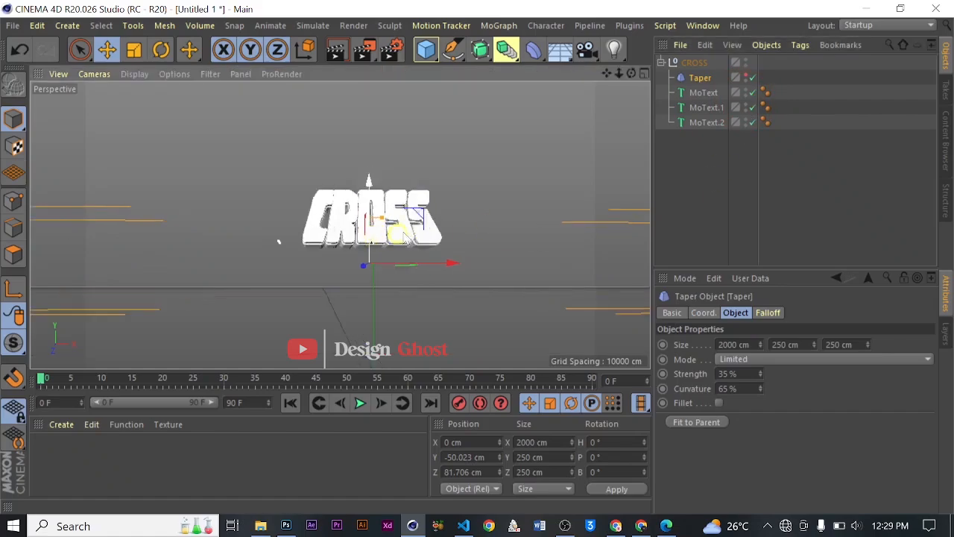
{"action": "scroll", "coordinate": [410, 239], "scroll_direction": "down", "scroll_amount": 3}
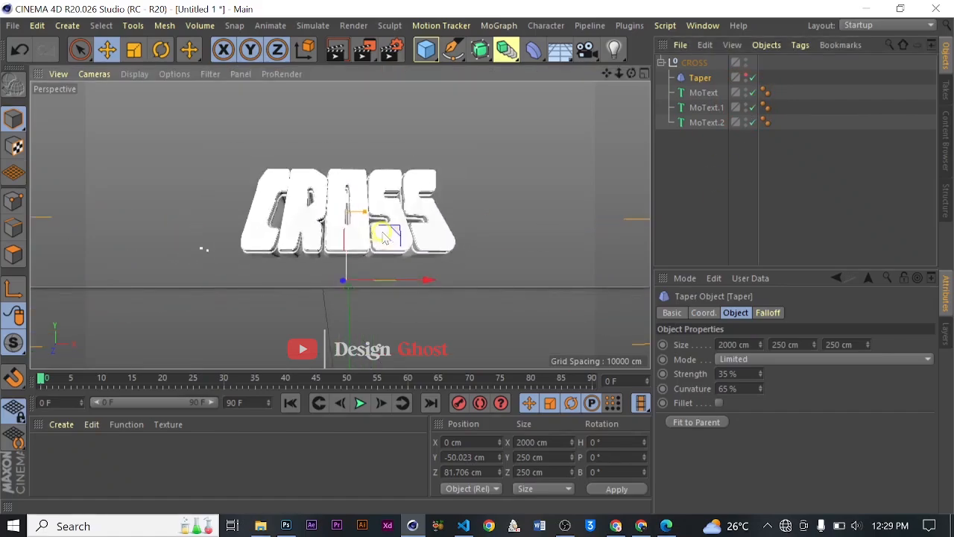
{"action": "scroll", "coordinate": [416, 242], "scroll_direction": "up", "scroll_amount": 5}
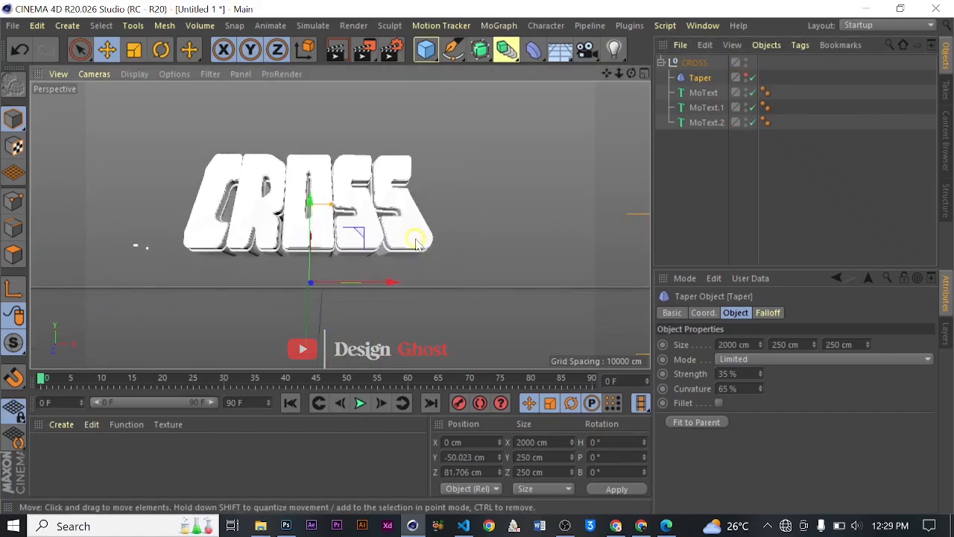
{"action": "scroll", "coordinate": [417, 243], "scroll_direction": "down", "scroll_amount": 3}
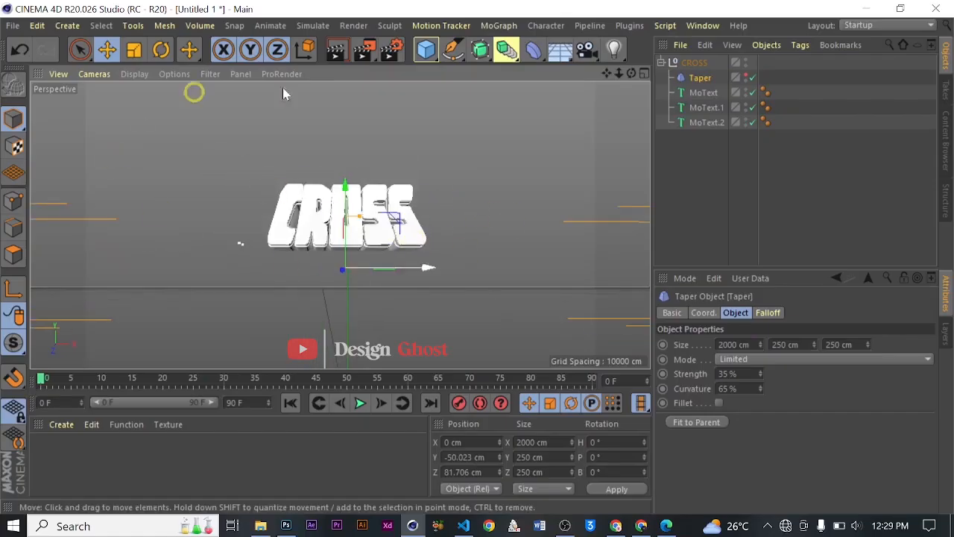
{"action": "scroll", "coordinate": [401, 204], "scroll_direction": "up", "scroll_amount": 2}
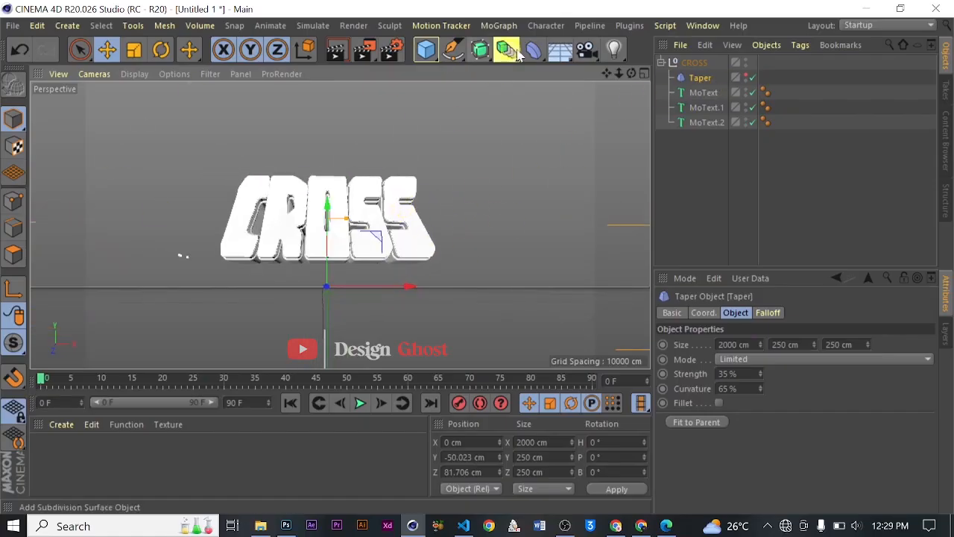
Add a Bulge deformer and set its strength to 20%.
{"action": "left_click", "coordinate": [547, 65]}
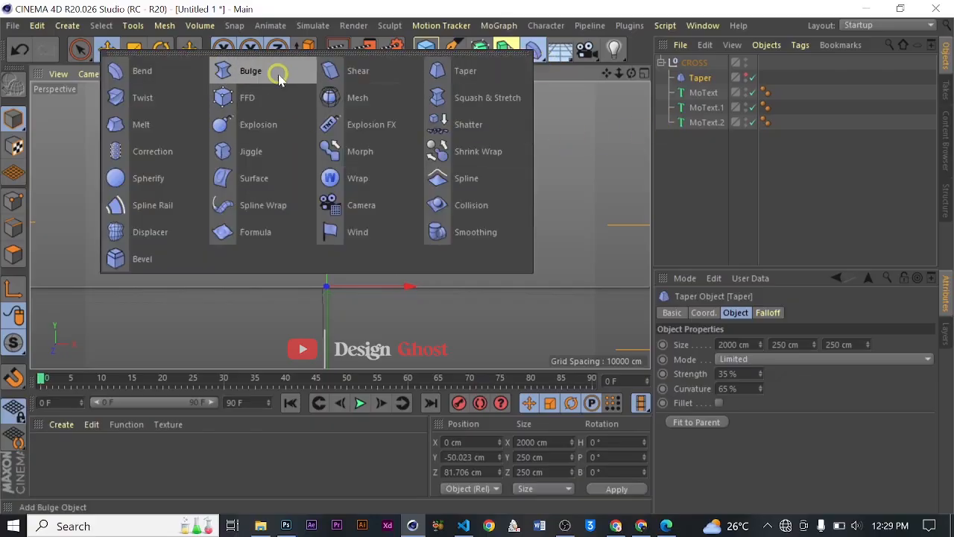
{"action": "left_click", "coordinate": [250, 72]}
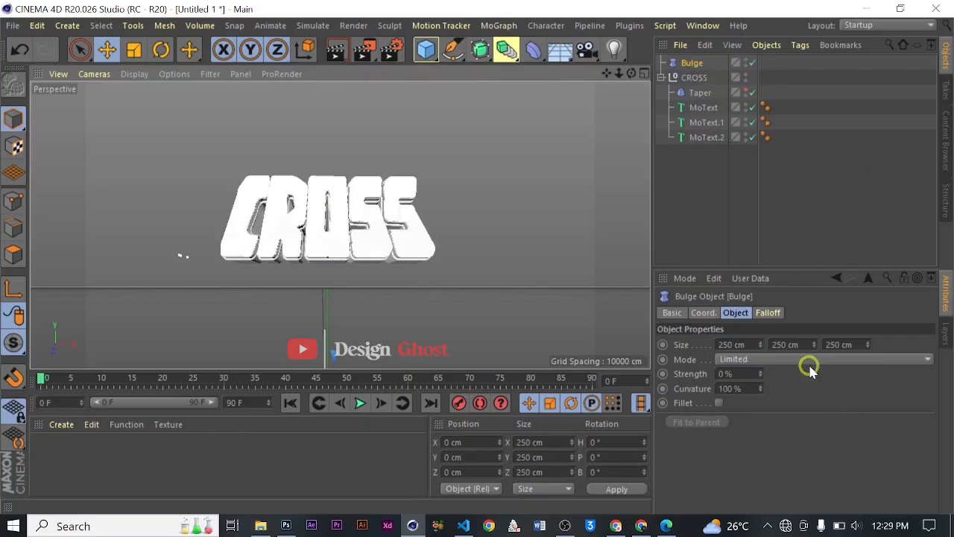
{"action": "left_click_drag", "start_coordinate": [803, 341], "coordinate": [713, 341]}
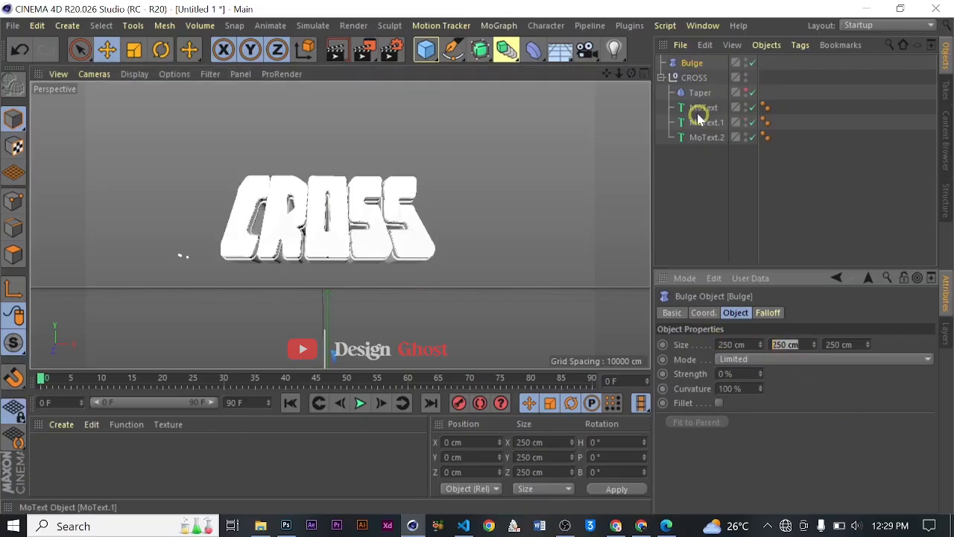
{"action": "left_click", "coordinate": [684, 64]}
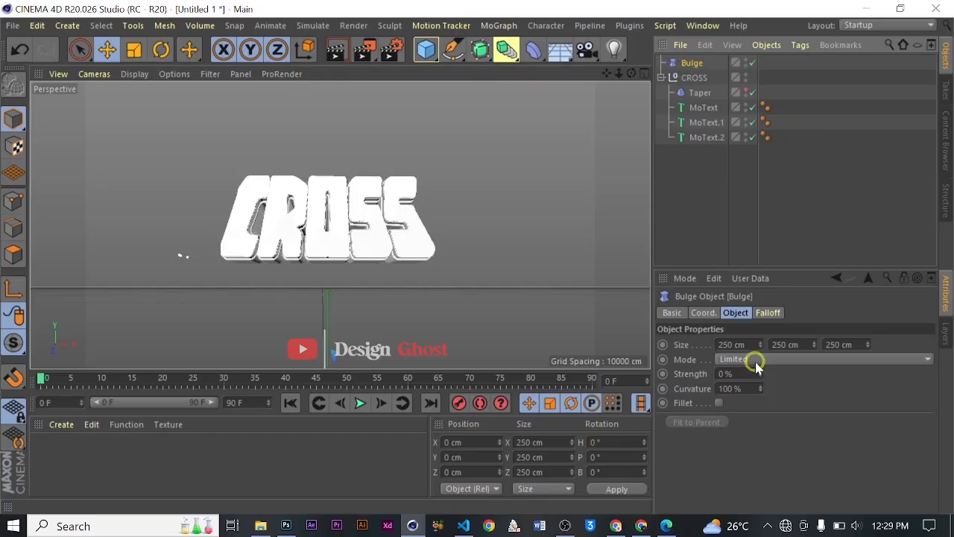
{"action": "left_click_drag", "start_coordinate": [742, 373], "coordinate": [663, 372]}
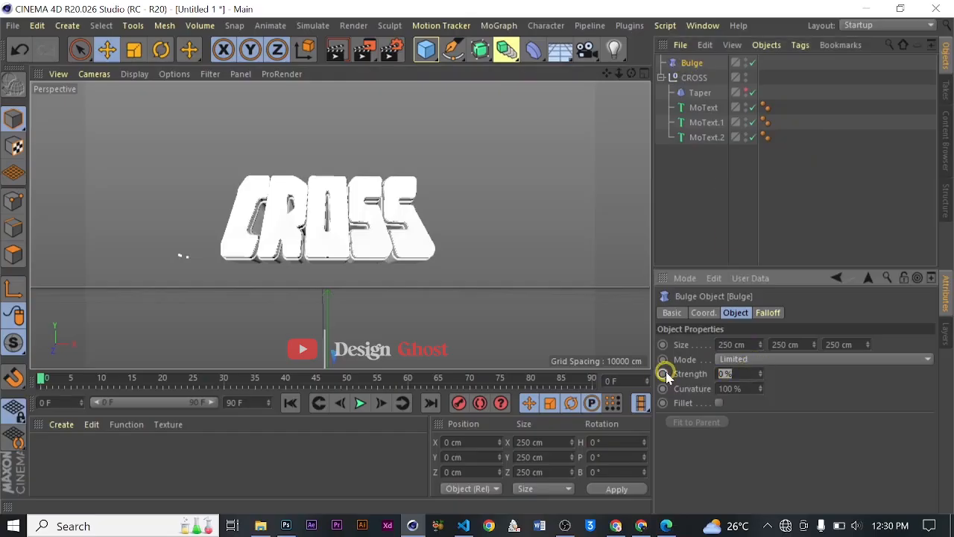
{"action": "type", "text": "20"}
{"action": "key", "text": "Return"}
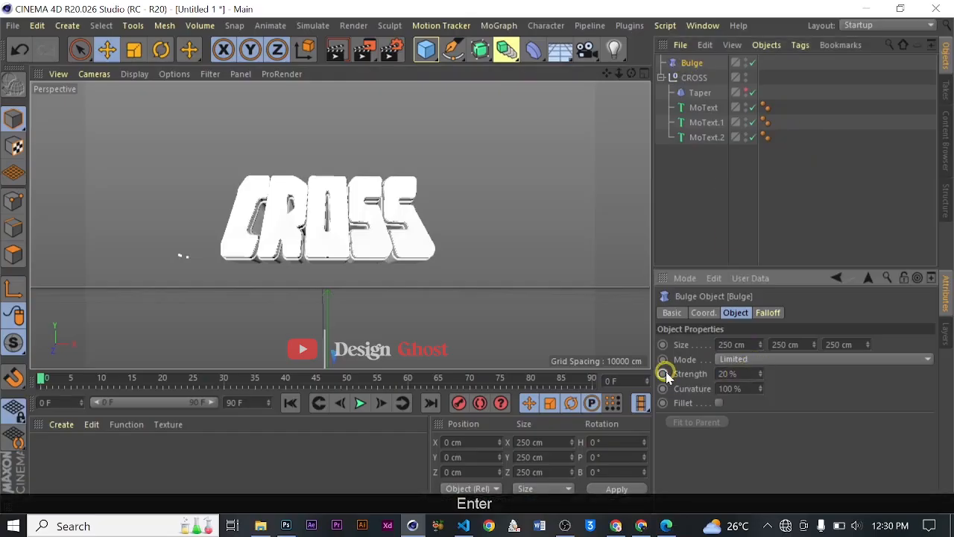
Set the Bulge's mode to Unlimited and raise it along the Y axis to about 506 cm, up to the text.
{"action": "scroll", "coordinate": [807, 362], "scroll_direction": "down", "scroll_amount": 2}
{"action": "scroll", "coordinate": [353, 256], "scroll_direction": "down", "scroll_amount": 4}
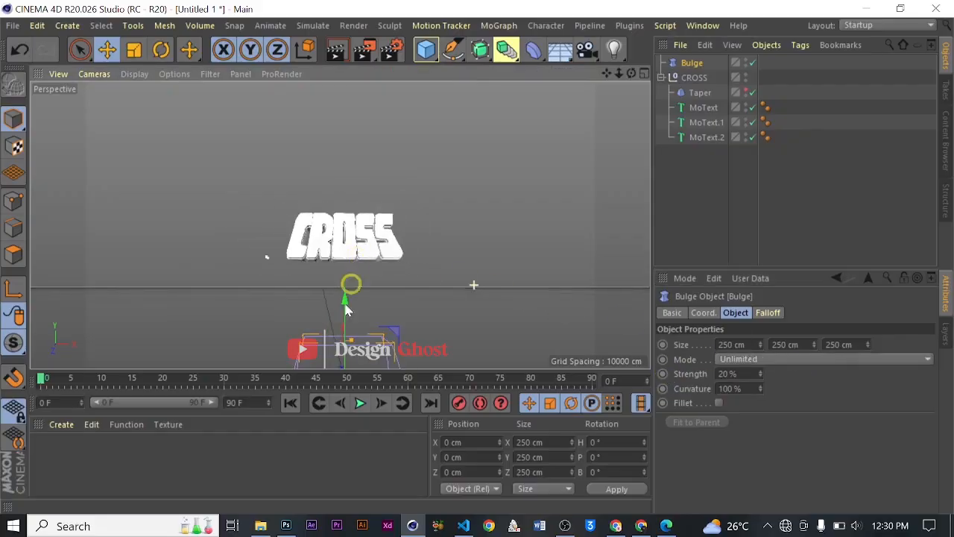
{"action": "left_click_drag", "start_coordinate": [346, 309], "coordinate": [351, 185]}
{"action": "scroll", "coordinate": [349, 181], "scroll_direction": "up", "scroll_amount": 2}
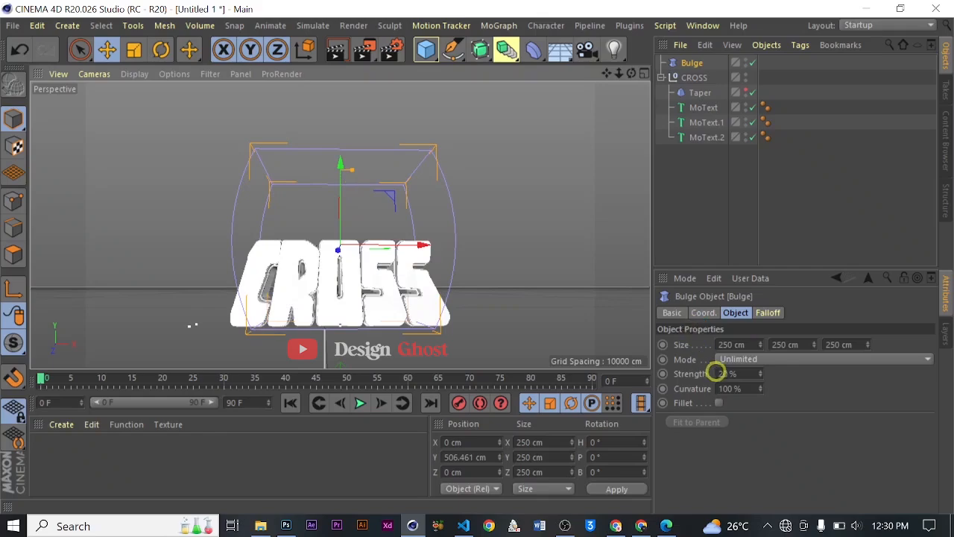
Reverse the Bulge to an inward curve by making its strength negative, ending at -11%.
{"action": "left_click", "coordinate": [792, 417]}
{"action": "type", "text": "-"}
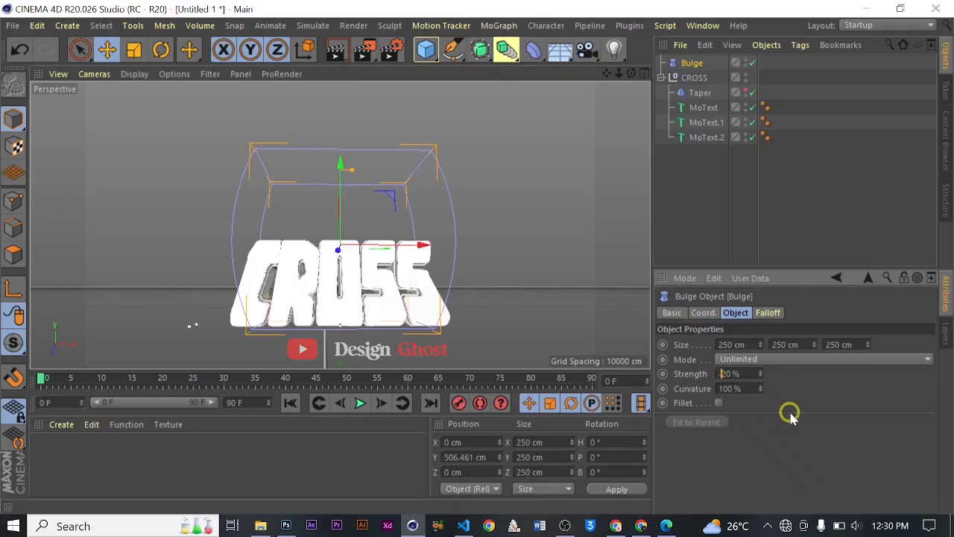
{"action": "key", "text": "Return"}
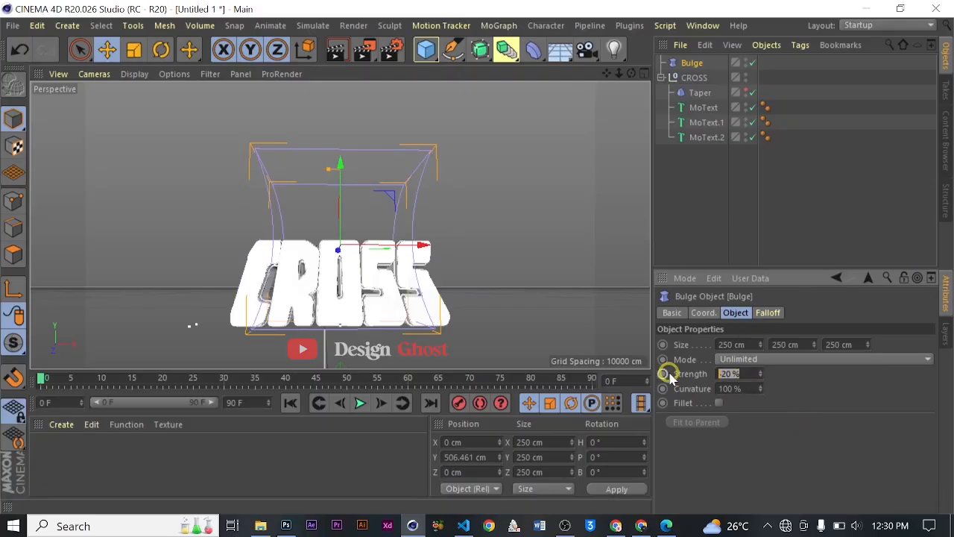
{"action": "type", "text": "-11"}
{"action": "key", "text": "Return"}
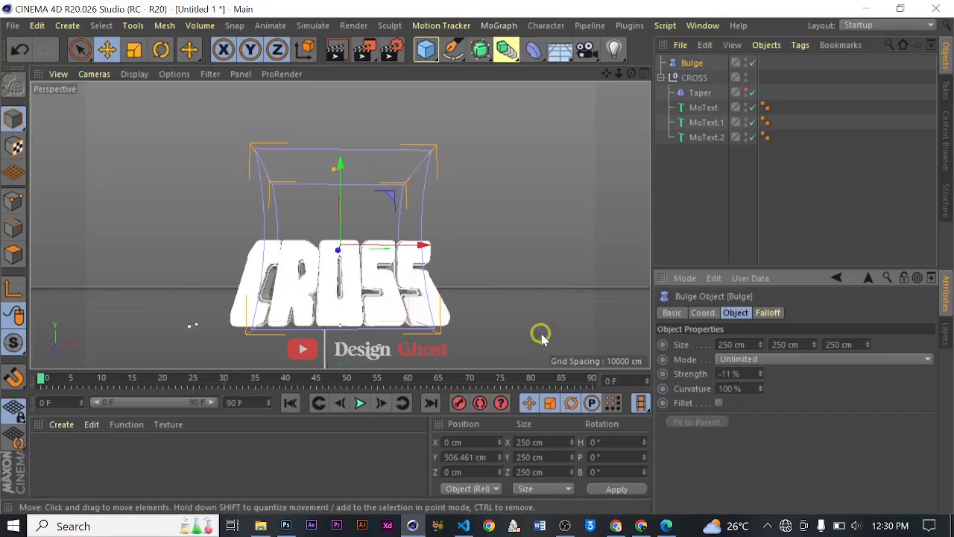
Rotate the Bulge deformer about its bank axis to exactly 90°.
{"action": "key", "text": "r"}
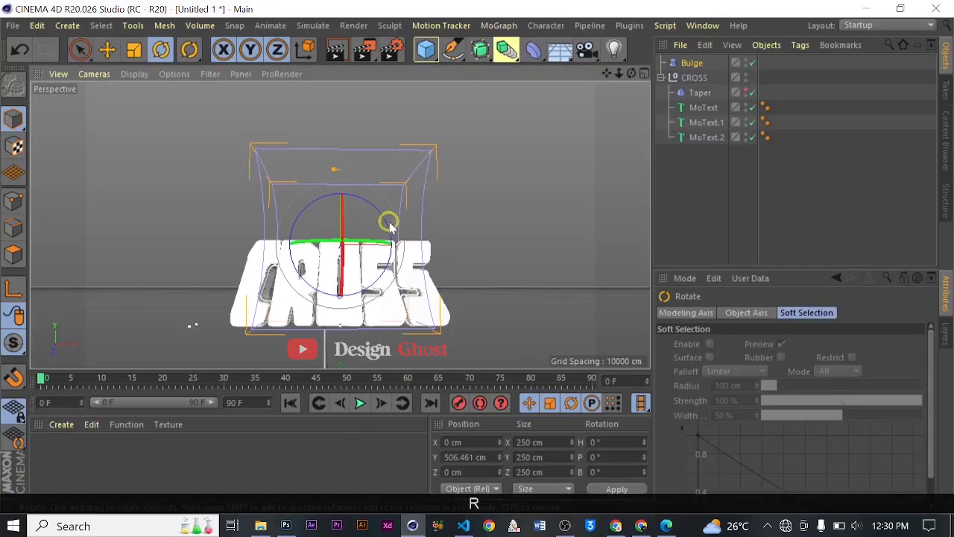
{"action": "left_click_drag", "start_coordinate": [388, 224], "coordinate": [365, 300]}
{"action": "left_click", "coordinate": [623, 473]}
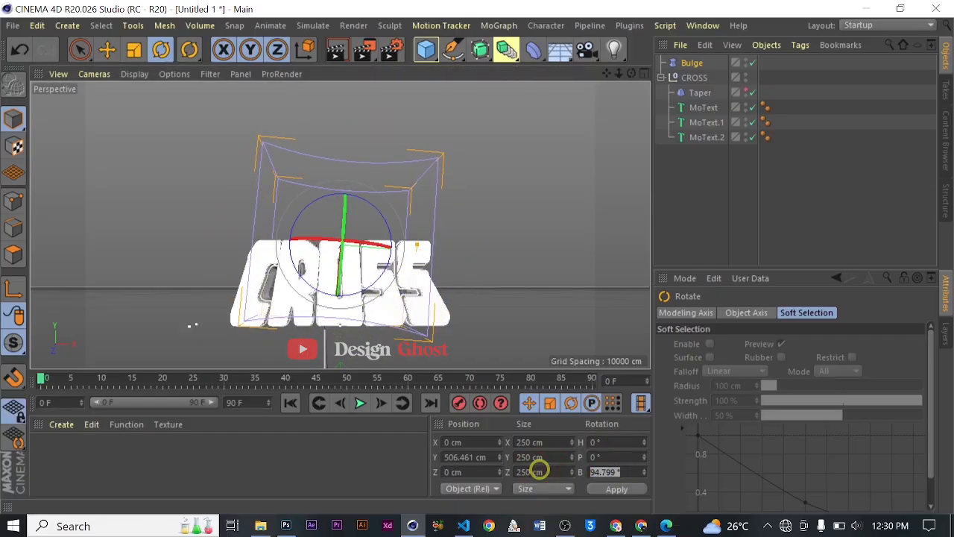
{"action": "type", "text": "68"}
{"action": "key", "text": "BackSpace"}
{"action": "key", "text": "BackSpace"}
{"action": "type", "text": "9"}
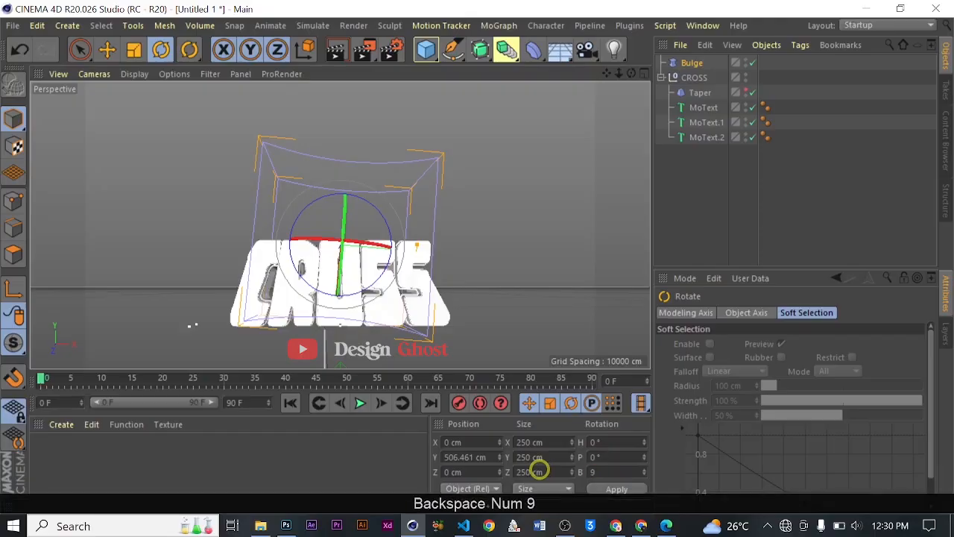
{"action": "type", "text": "0"}
{"action": "key", "text": "Return"}
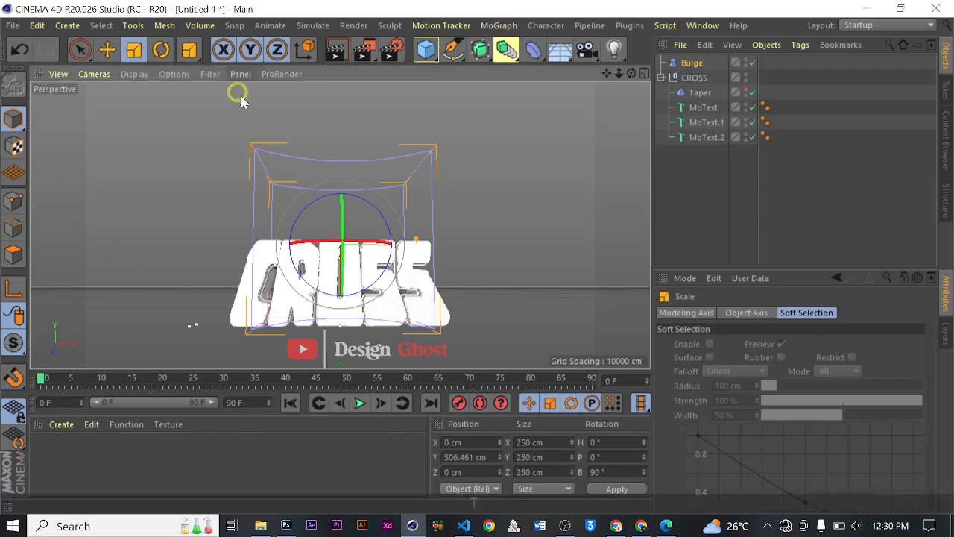
Lower the Bulge vertically to about 457 cm on Y so it surrounds the text.
{"action": "key", "text": "t"}
{"action": "key", "text": "e"}
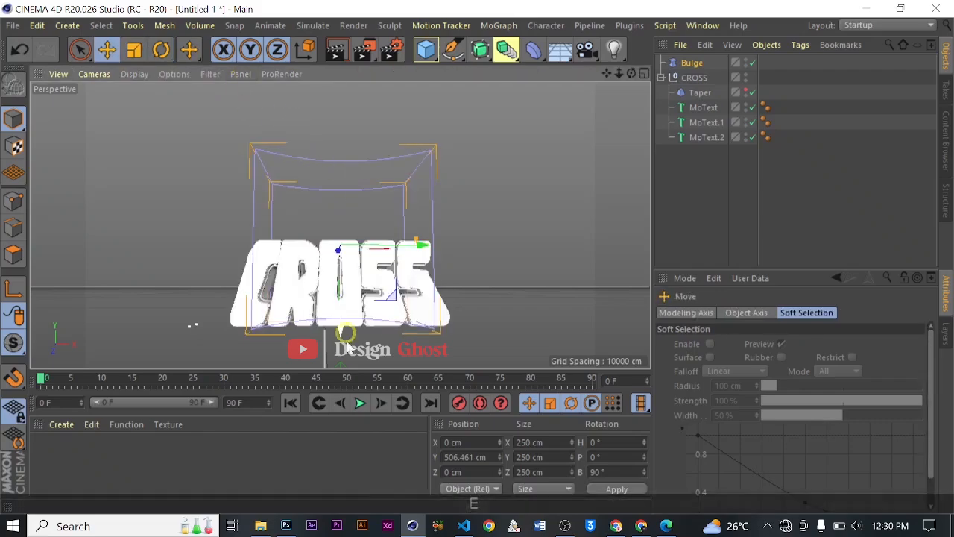
{"action": "left_click_drag", "start_coordinate": [340, 328], "coordinate": [338, 361]}
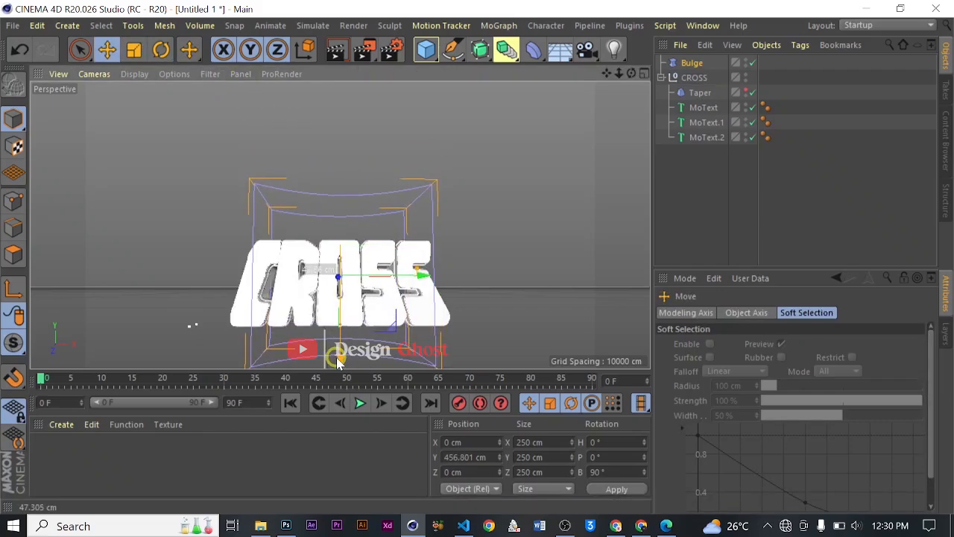
{"action": "scroll", "coordinate": [399, 192], "scroll_direction": "down", "scroll_amount": 3}
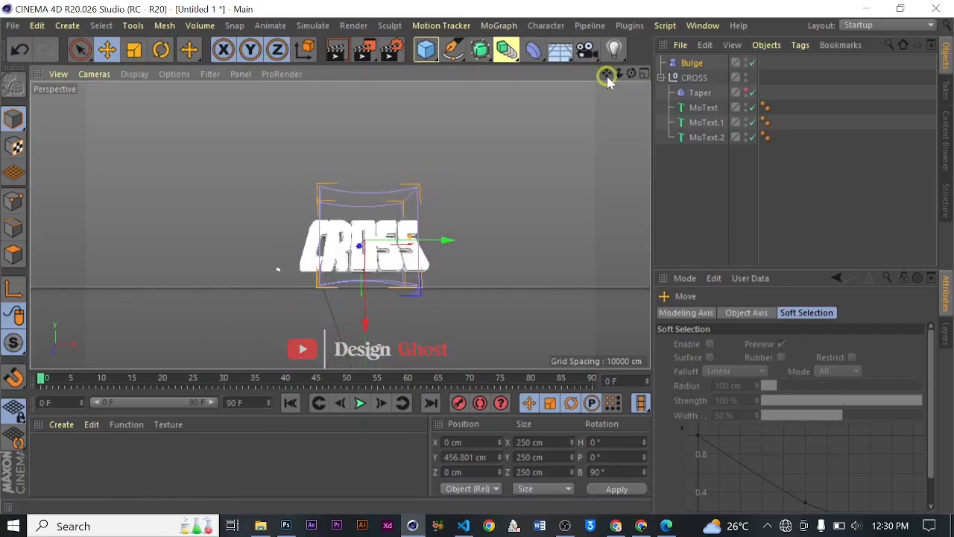
Move the Bulge deformer over the text's depth in the side view, to about 100 cm on Z and 452 cm on Y.
{"action": "mouse_move", "coordinate": [604, 76]}
{"action": "left_mouse_down"}
{"action": "mouse_move", "coordinate": [473, 251]}
{"action": "mouse_move", "coordinate": [608, 90]}
{"action": "left_mouse_up"}
{"action": "scroll", "coordinate": [579, 202], "scroll_direction": "down", "scroll_amount": 2}
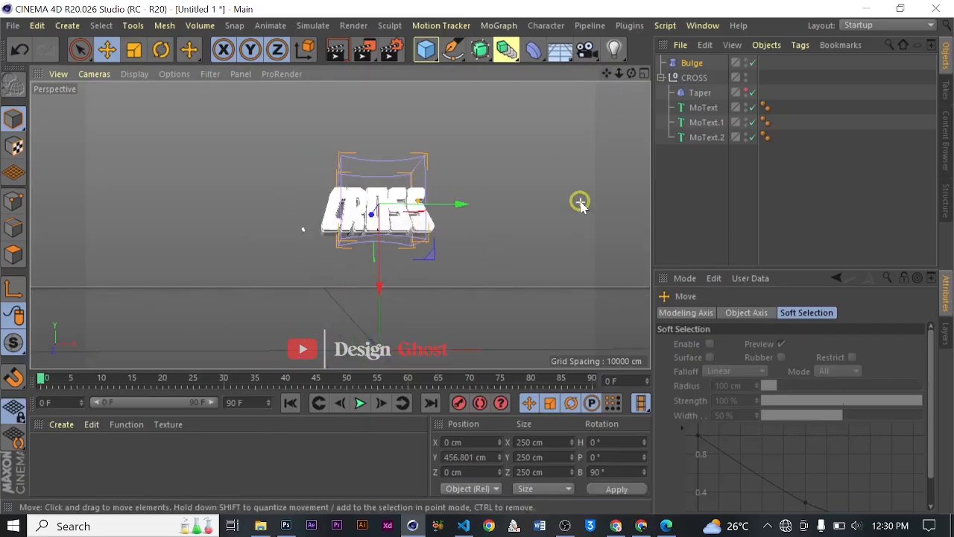
{"action": "scroll", "coordinate": [579, 202], "scroll_direction": "up", "scroll_amount": 2}
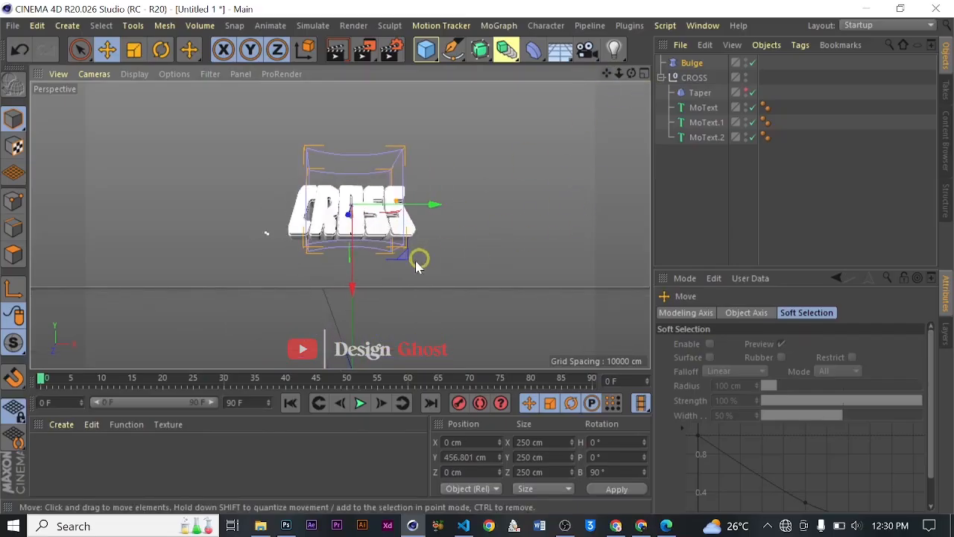
{"action": "middle_click", "coordinate": [520, 258]}
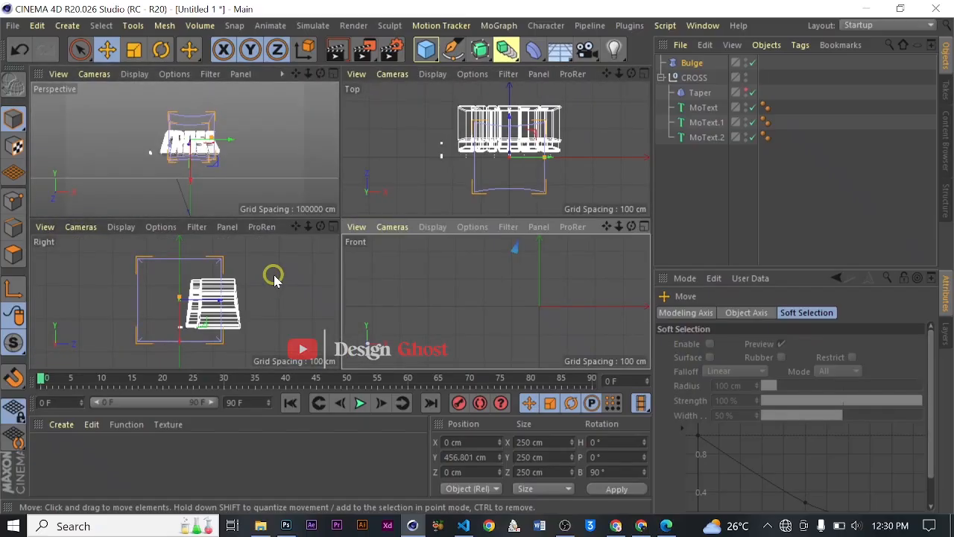
{"action": "scroll", "coordinate": [273, 277], "scroll_direction": "down", "scroll_amount": 1}
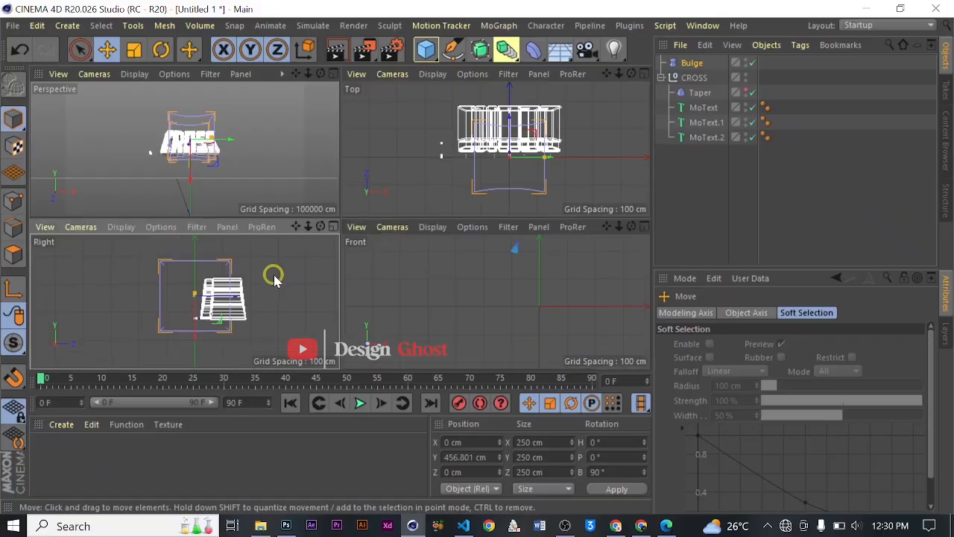
{"action": "middle_click", "coordinate": [330, 237]}
{"action": "left_click_drag", "start_coordinate": [426, 213], "coordinate": [493, 215]}
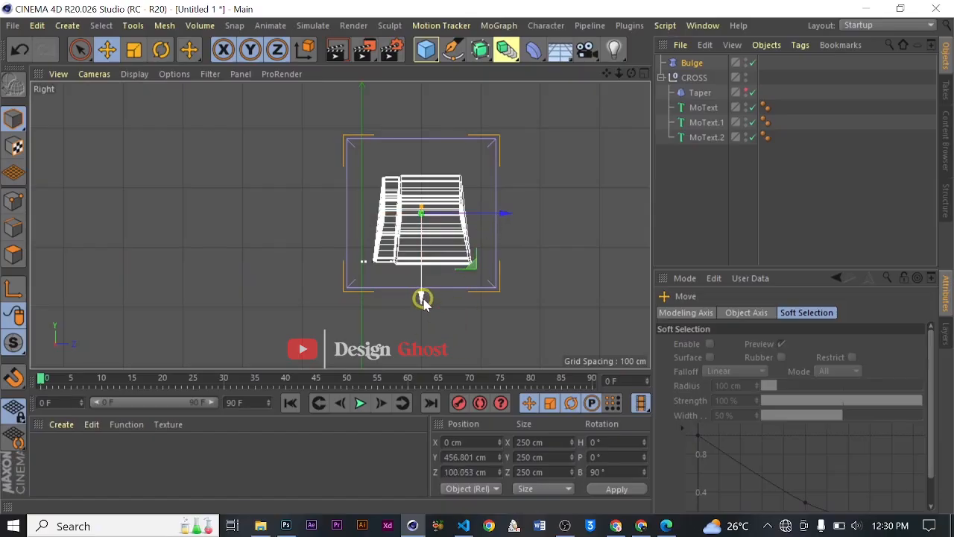
{"action": "left_click_drag", "start_coordinate": [423, 300], "coordinate": [424, 304]}
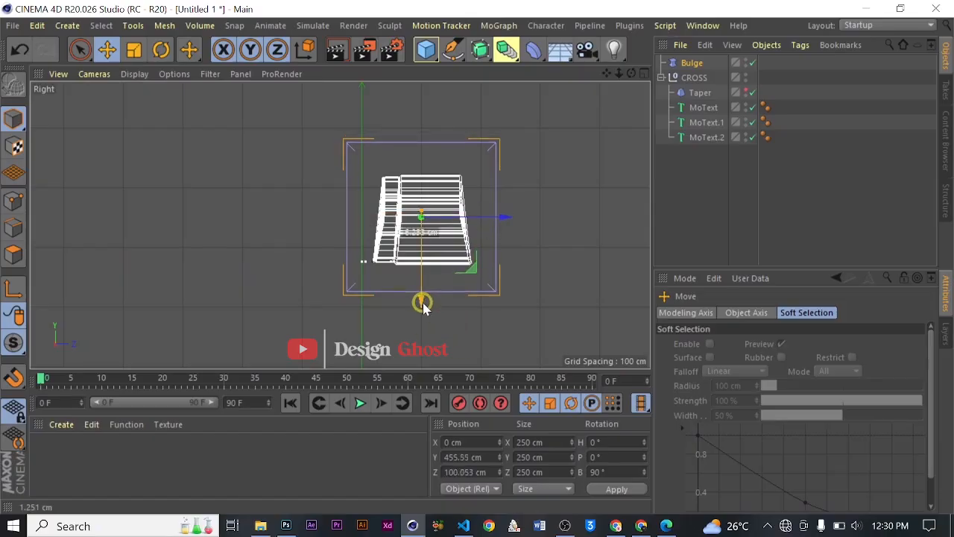
{"action": "middle_click", "coordinate": [603, 188]}
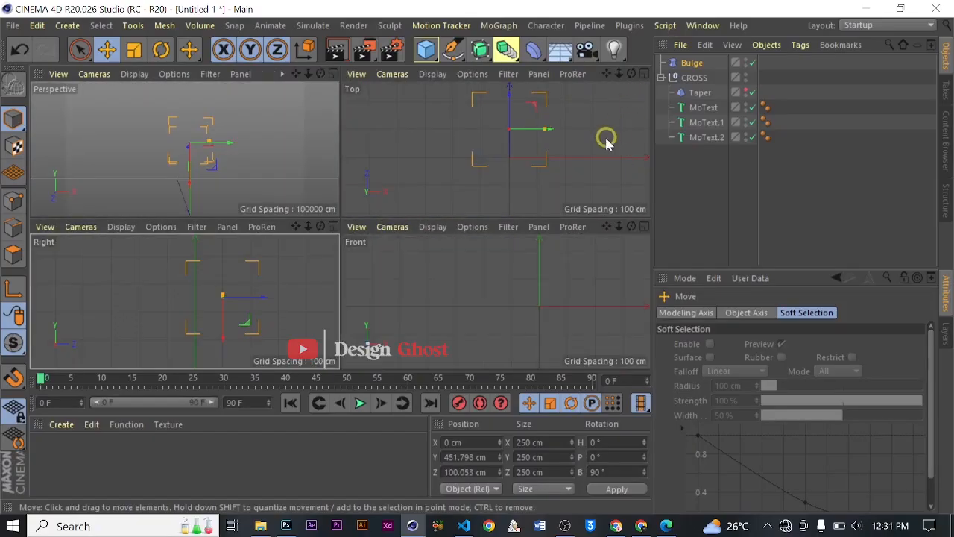
Lengthen the Bulge deformer's cage by setting its Y size to 2000 cm.
{"action": "middle_click", "coordinate": [605, 141]}
{"action": "scroll", "coordinate": [484, 203], "scroll_direction": "down", "scroll_amount": 3}
{"action": "scroll", "coordinate": [468, 179], "scroll_direction": "up", "scroll_amount": 5}
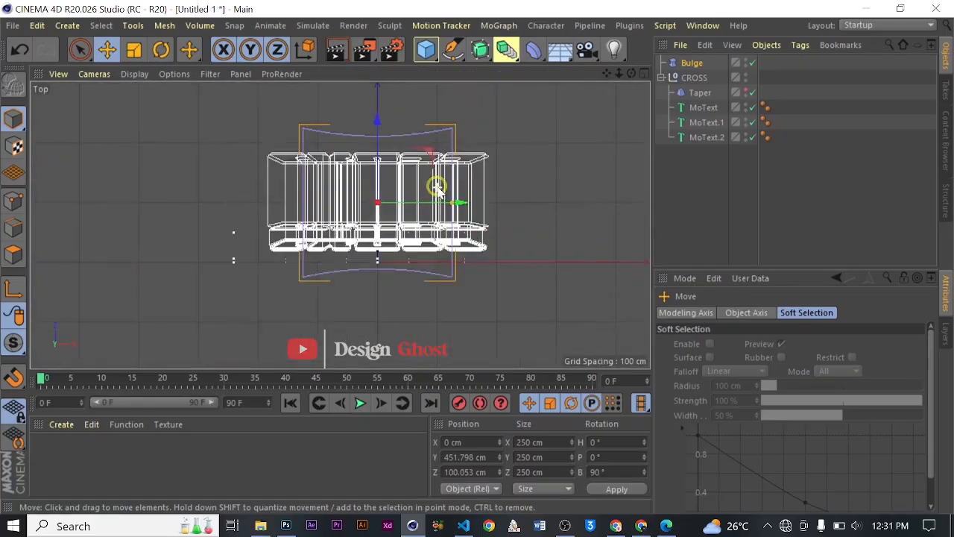
{"action": "middle_click", "coordinate": [560, 153]}
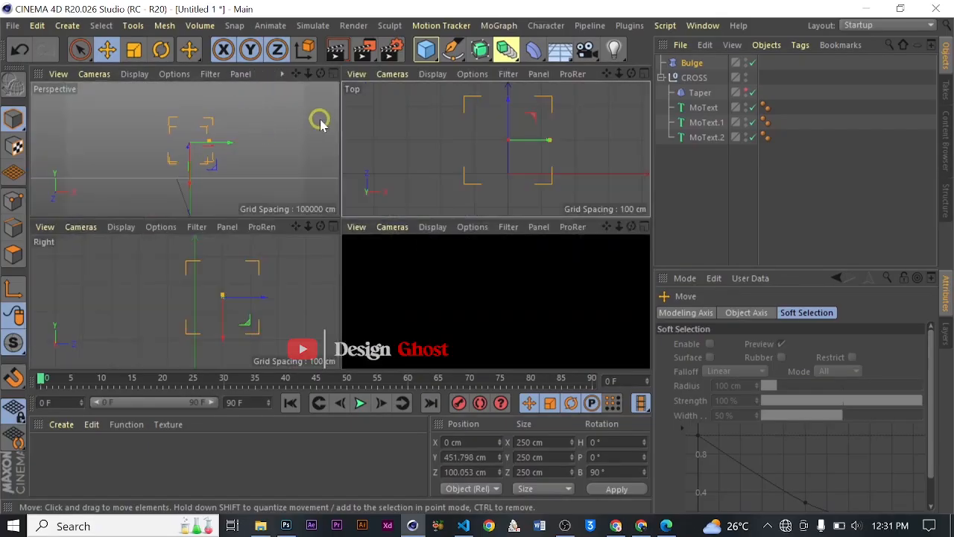
{"action": "middle_click", "coordinate": [319, 121]}
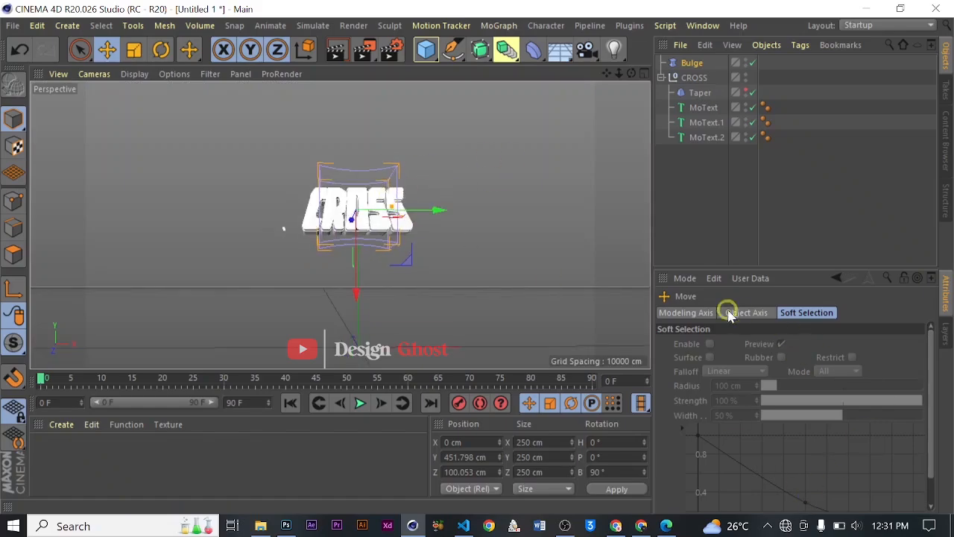
{"action": "left_click", "coordinate": [691, 63]}
{"action": "left_click", "coordinate": [790, 345]}
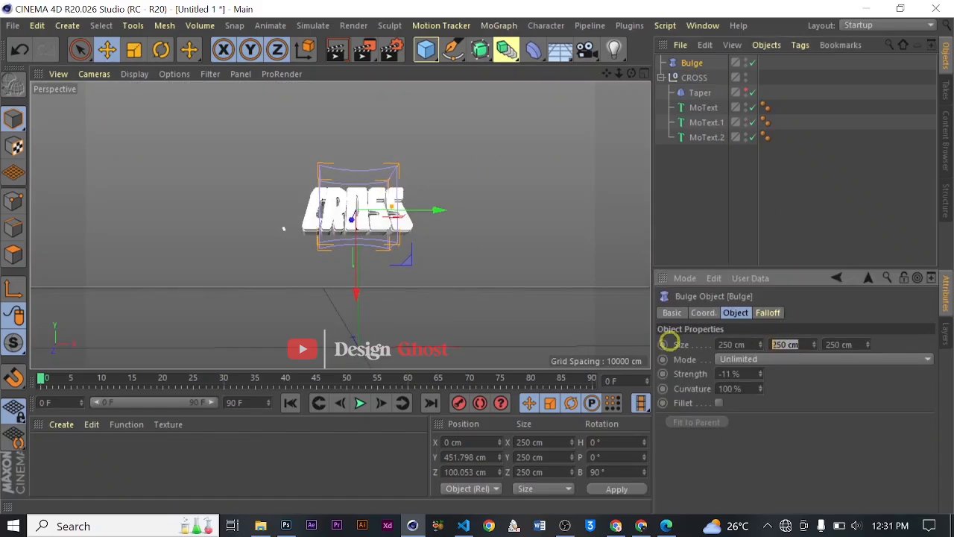
{"action": "type", "text": "200"}
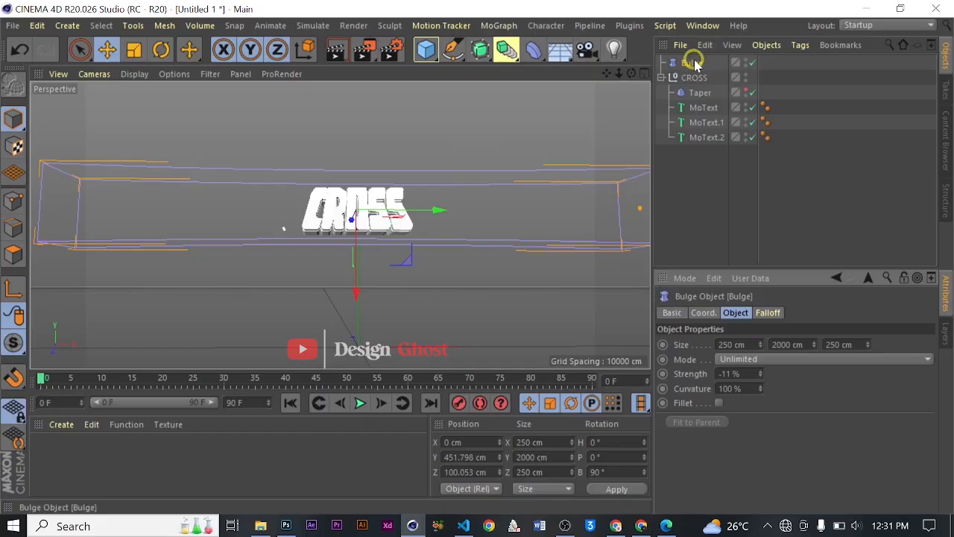
Nest the Bulge deformer inside the CROSS null and set its strength to -20%.
{"action": "left_click_drag", "start_coordinate": [694, 63], "coordinate": [706, 77]}
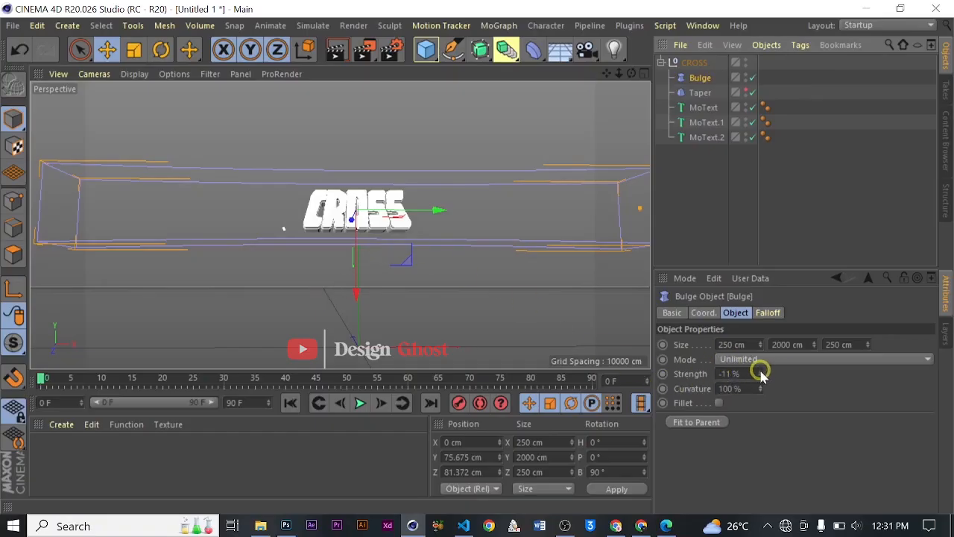
{"action": "left_click", "coordinate": [687, 377]}
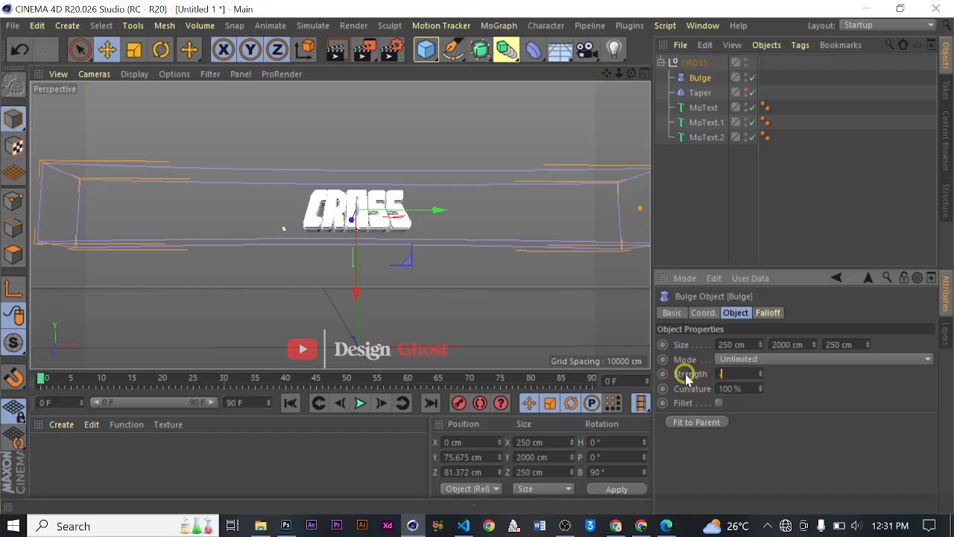
{"action": "type", "text": "-"}
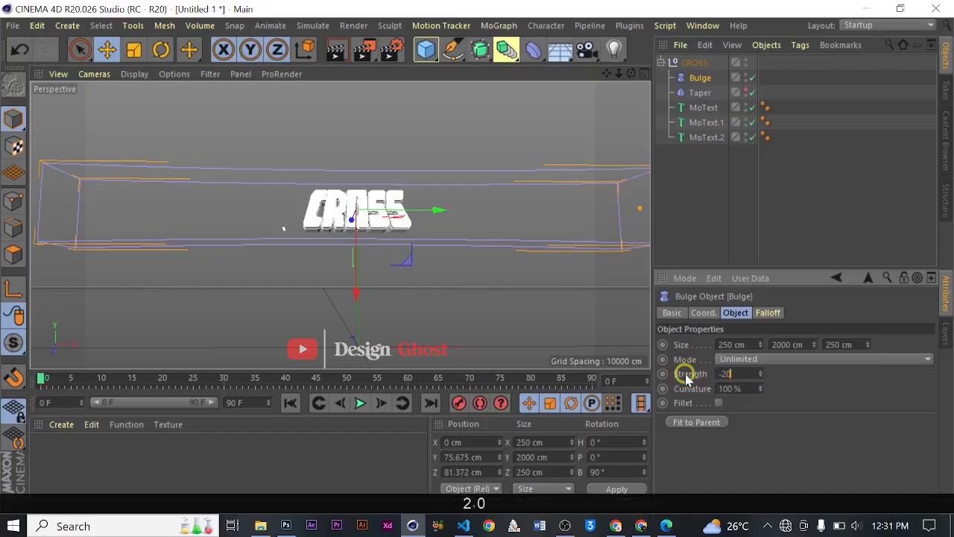
{"action": "type", "text": "20"}
{"action": "key", "text": "Return"}
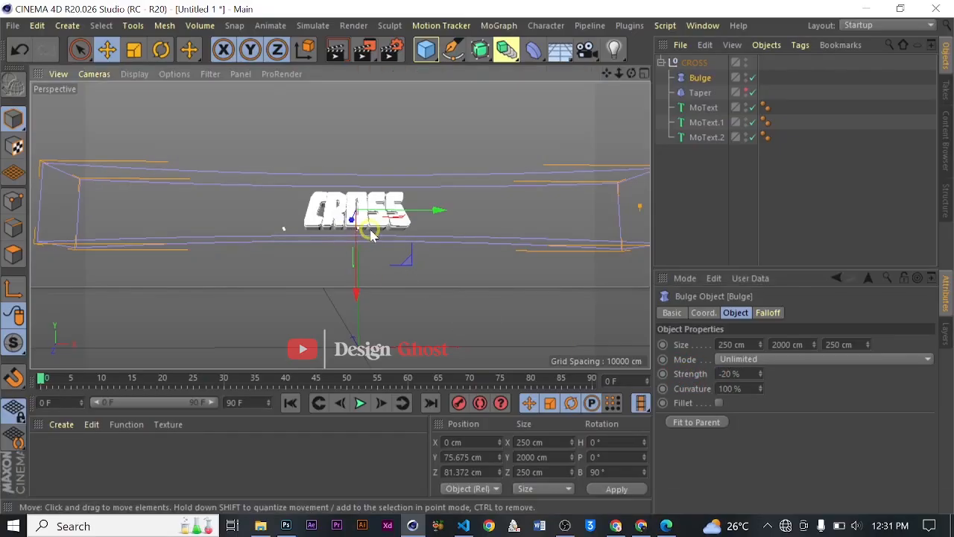
{"action": "scroll", "coordinate": [370, 233], "scroll_direction": "up", "scroll_amount": 5}
{"action": "scroll", "coordinate": [373, 229], "scroll_direction": "down", "scroll_amount": 6}
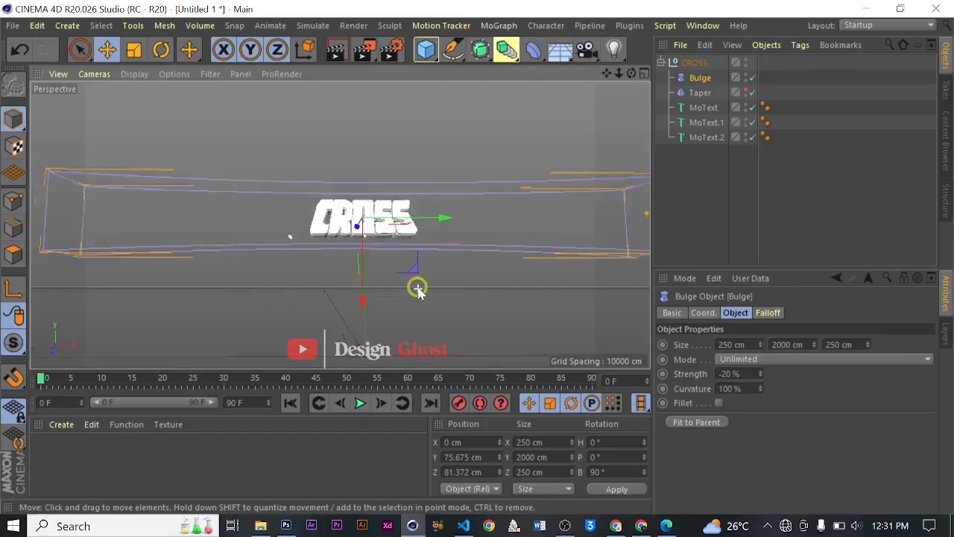
{"action": "scroll", "coordinate": [469, 254], "scroll_direction": "up", "scroll_amount": 3}
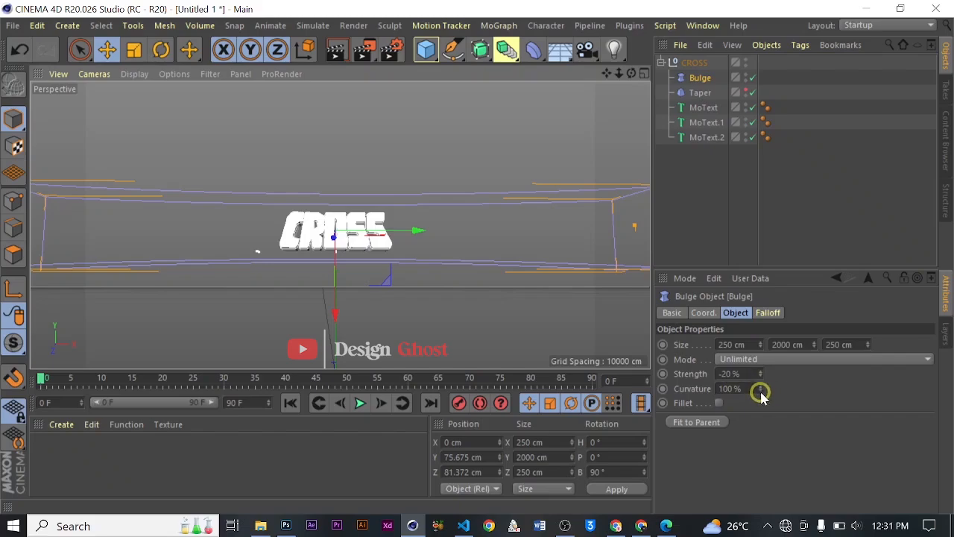
Try reducing the Bulge's curvature to 50% and inspect the text's shape.
{"action": "left_click_drag", "start_coordinate": [761, 390], "coordinate": [761, 392]}
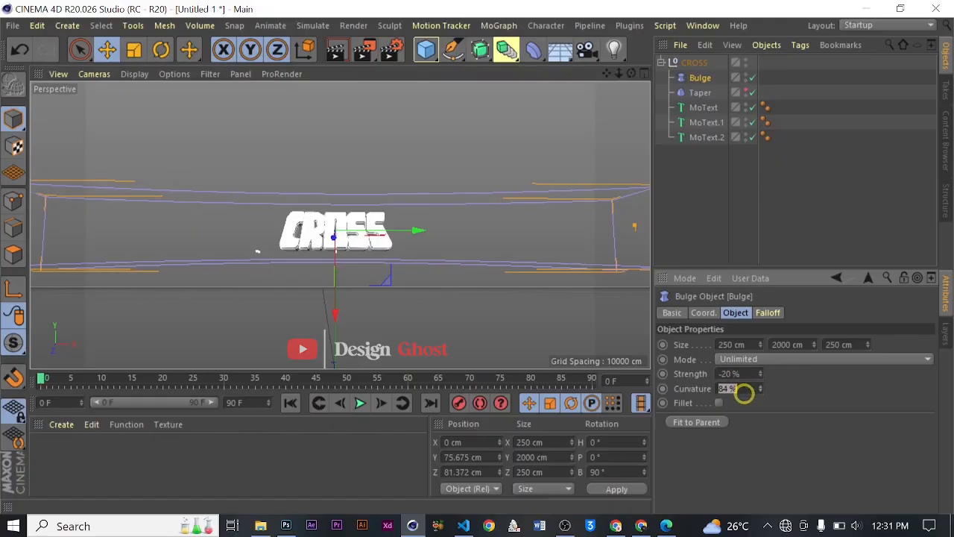
{"action": "left_click_drag", "start_coordinate": [744, 395], "coordinate": [744, 394]}
{"action": "left_click", "coordinate": [644, 404]}
{"action": "type", "text": "5"}
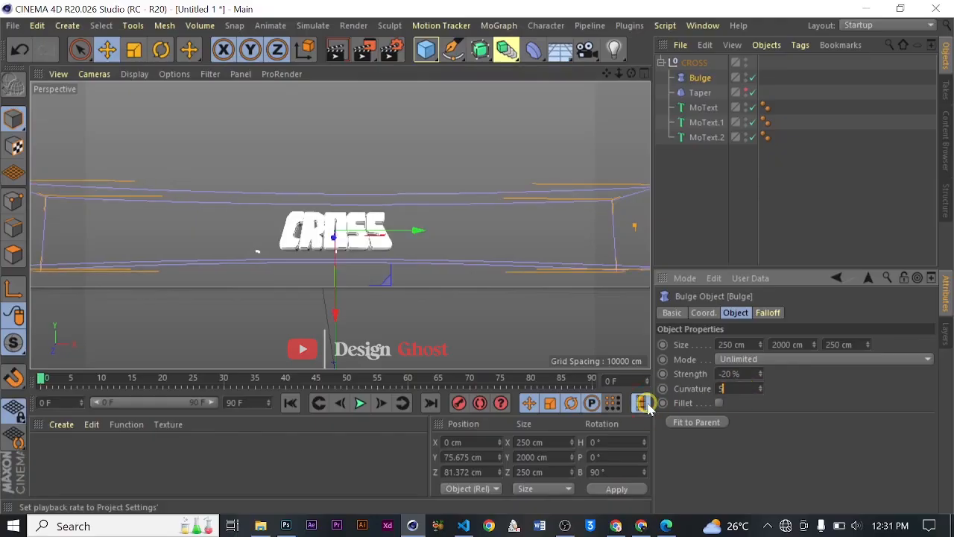
{"action": "type", "text": "0"}
{"action": "key", "text": "Return"}
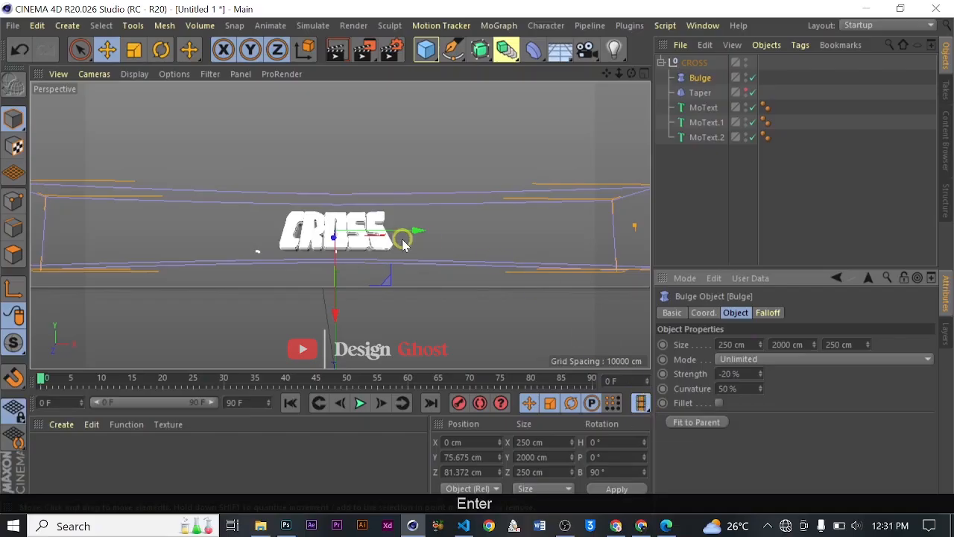
{"action": "scroll", "coordinate": [402, 239], "scroll_direction": "up", "scroll_amount": 3}
{"action": "scroll", "coordinate": [233, 211], "scroll_direction": "up", "scroll_amount": 8}
{"action": "scroll", "coordinate": [251, 214], "scroll_direction": "down", "scroll_amount": 5}
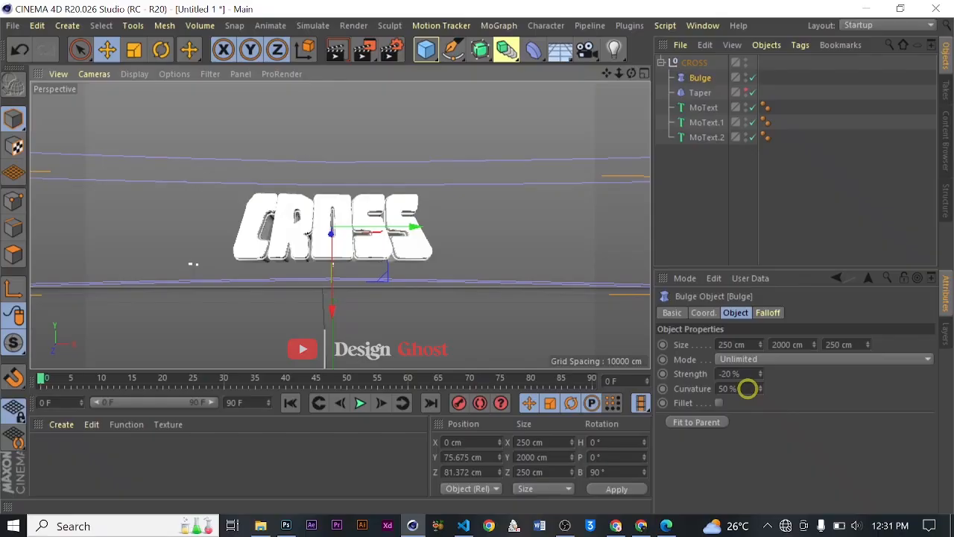
Set the Bulge's curvature back to 100%.
{"action": "double_click", "coordinate": [747, 388]}
{"action": "type", "text": "10"}
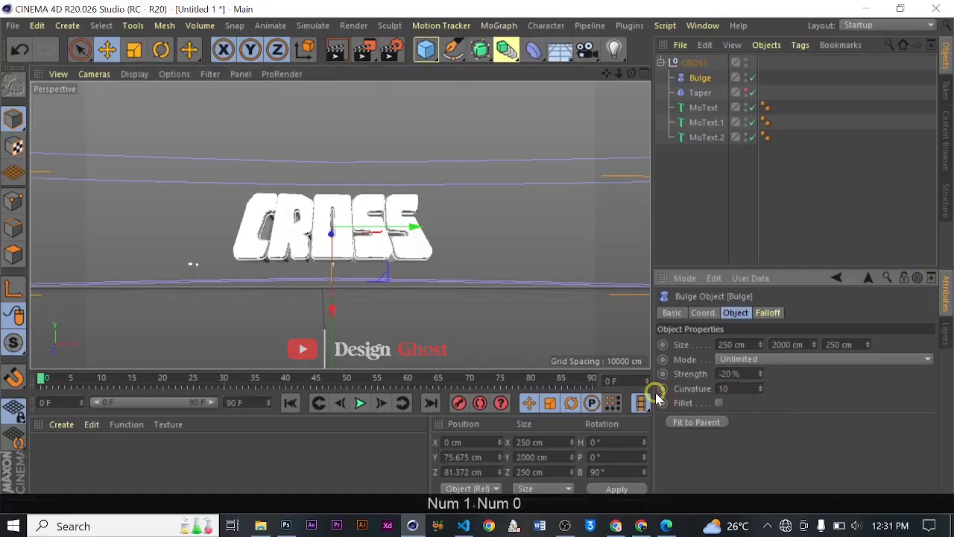
{"action": "type", "text": "0"}
{"action": "key", "text": "Return"}
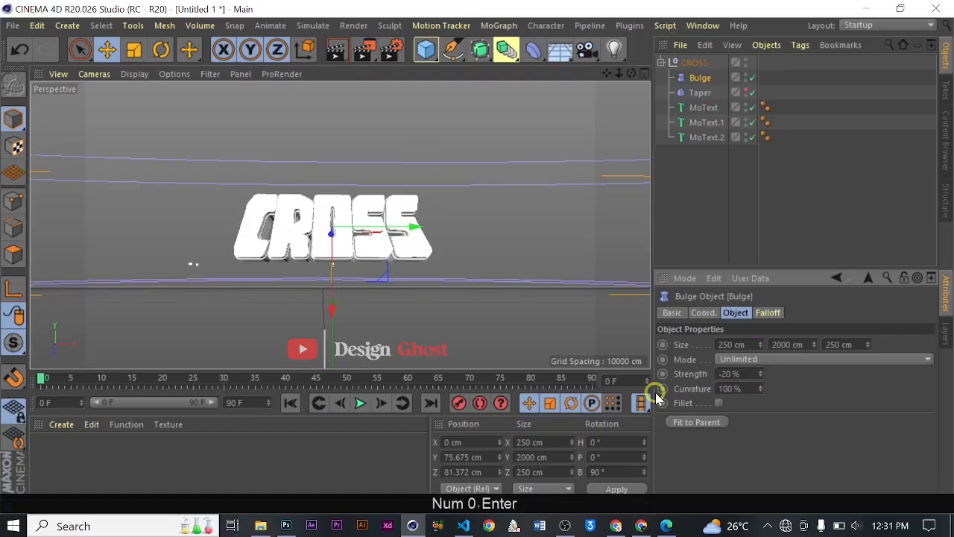
Rotate the Bulge deformer about its bank axis to about 7°, making its cage nearly upright.
{"action": "scroll", "coordinate": [409, 250], "scroll_direction": "down", "scroll_amount": 6}
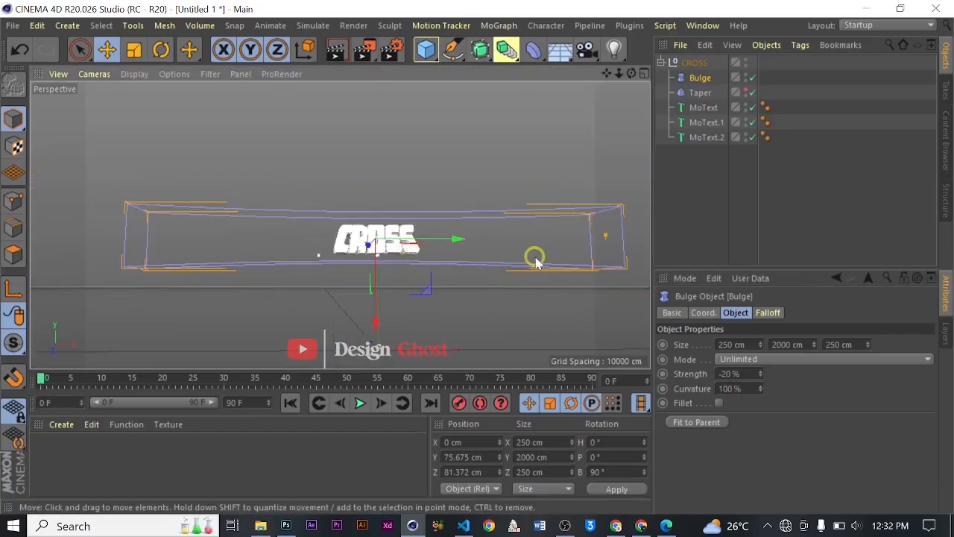
{"action": "scroll", "coordinate": [522, 260], "scroll_direction": "down", "scroll_amount": 1}
{"action": "scroll", "coordinate": [522, 246], "scroll_direction": "up", "scroll_amount": 1}
{"action": "scroll", "coordinate": [531, 247], "scroll_direction": "down", "scroll_amount": 1}
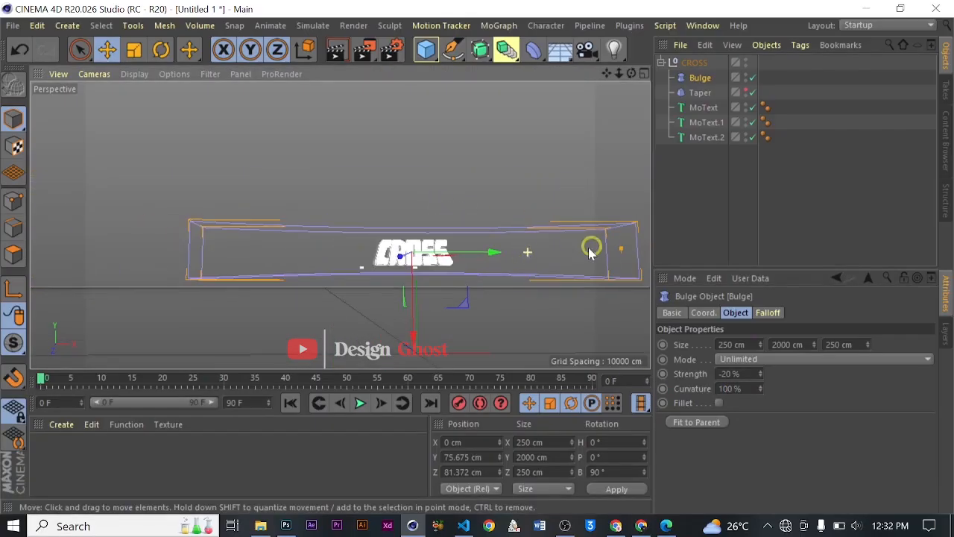
{"action": "scroll", "coordinate": [583, 252], "scroll_direction": "up", "scroll_amount": 1}
{"action": "scroll", "coordinate": [580, 252], "scroll_direction": "down", "scroll_amount": 2}
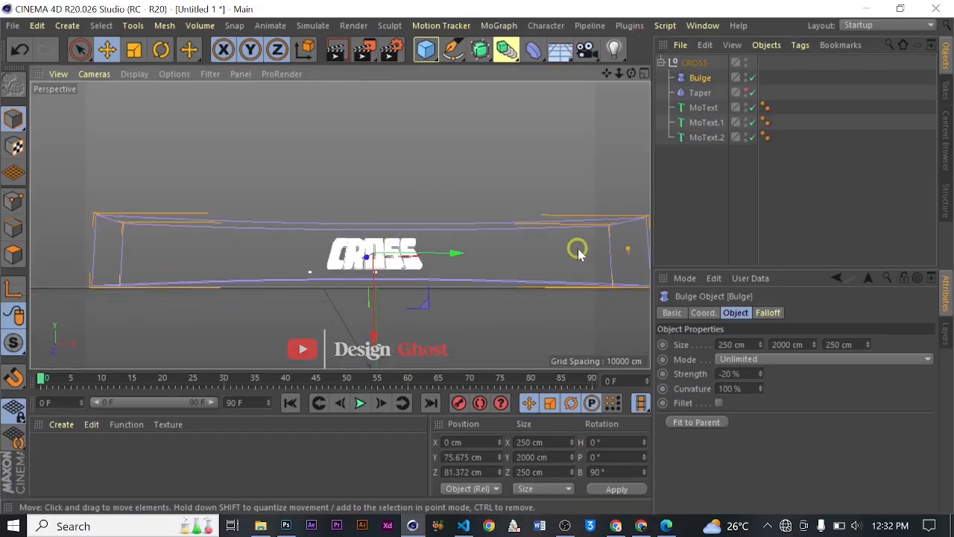
{"action": "key", "text": "r"}
{"action": "scroll", "coordinate": [567, 243], "scroll_direction": "down", "scroll_amount": 2}
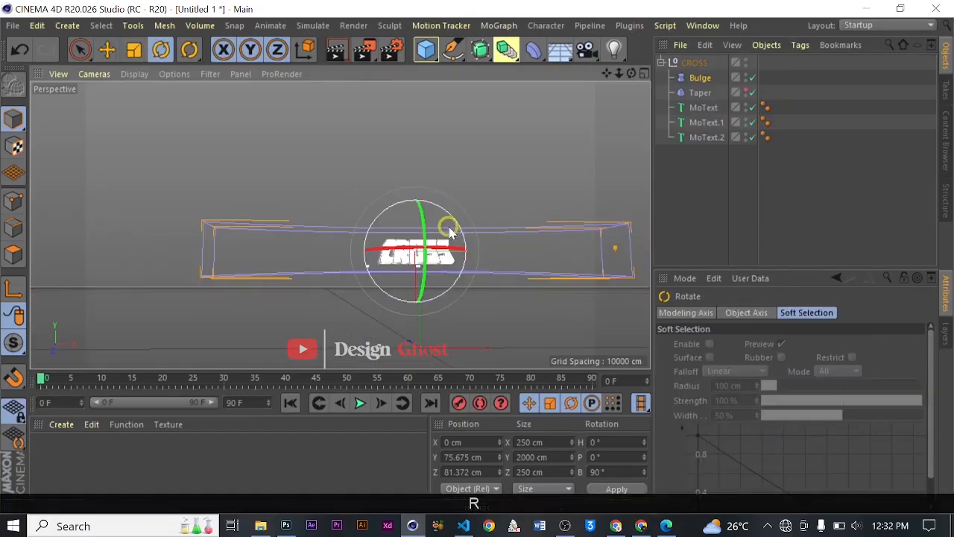
{"action": "left_click_drag", "start_coordinate": [456, 226], "coordinate": [382, 193]}
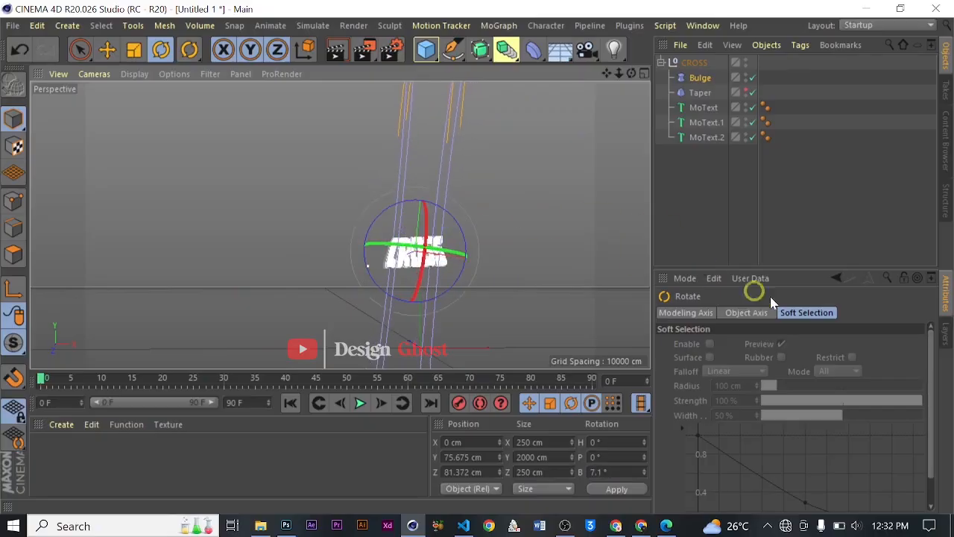
Shorten the Bulge's cage again by setting its Y size to 250 cm.
{"action": "left_click", "coordinate": [697, 78]}
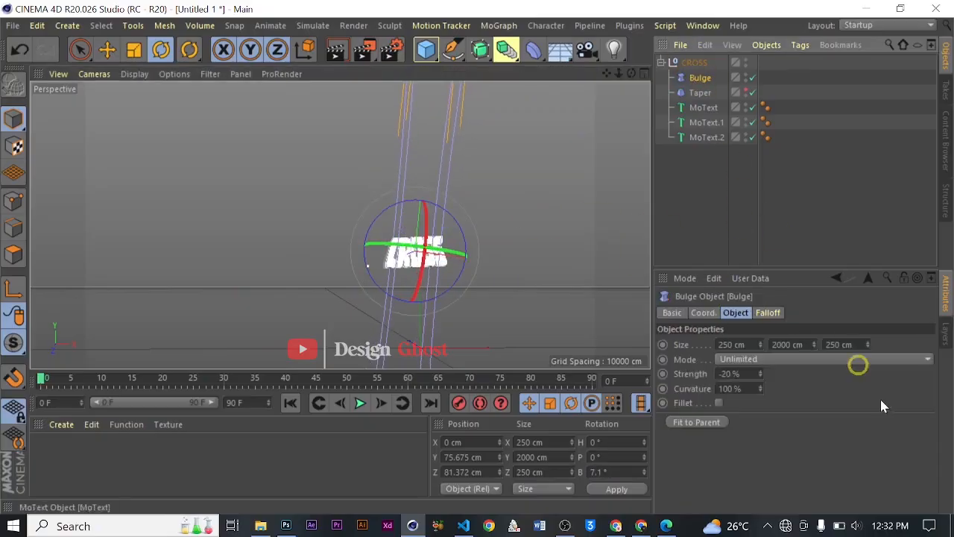
{"action": "double_click", "coordinate": [791, 344]}
{"action": "type", "text": "250"}
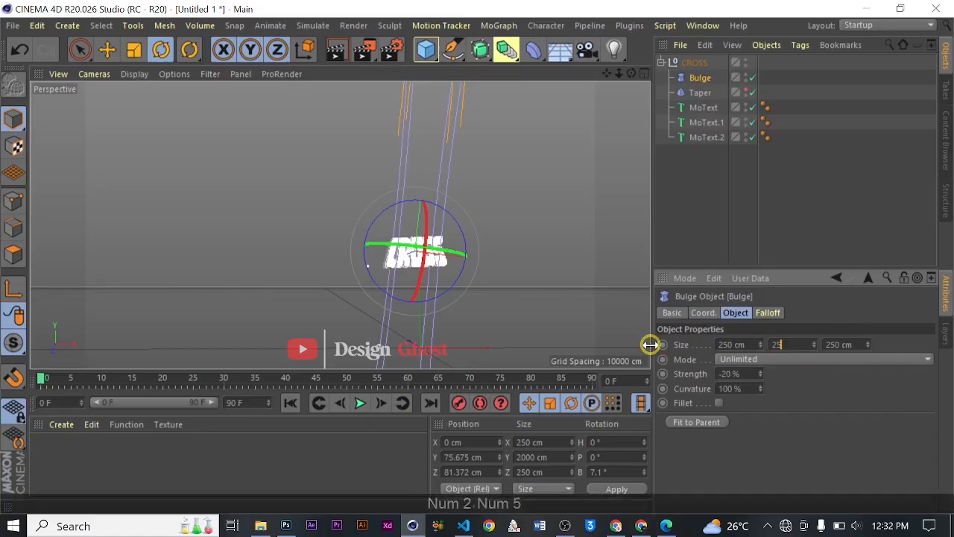
{"action": "key", "text": "Return"}
{"action": "scroll", "coordinate": [410, 233], "scroll_direction": "up", "scroll_amount": 4}
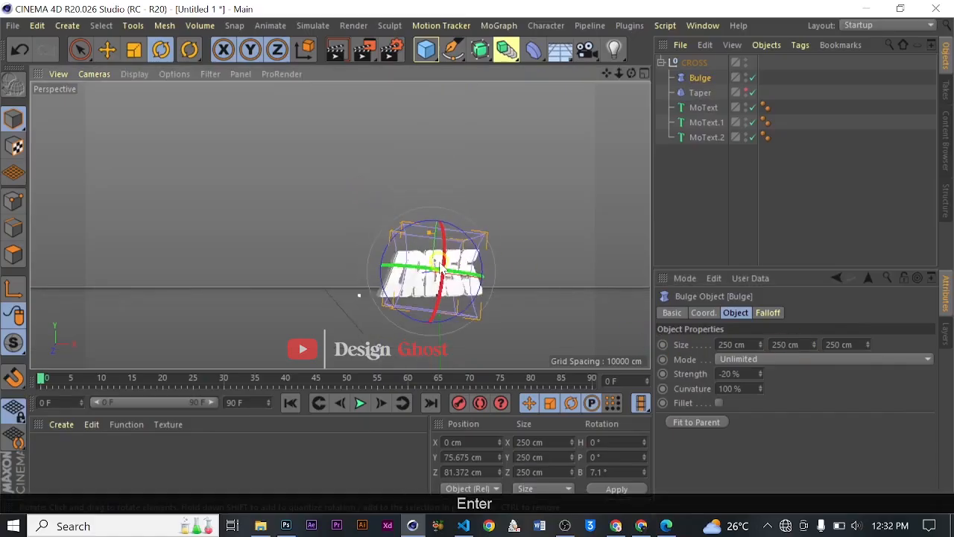
Rotate the Bulge deformer about its bank axis to about 63° so the text warps dynamically.
{"action": "scroll", "coordinate": [449, 246], "scroll_direction": "up", "scroll_amount": 1}
{"action": "left_click_drag", "start_coordinate": [607, 73], "coordinate": [530, 11]}
{"action": "left_click_drag", "start_coordinate": [481, 258], "coordinate": [428, 234]}
{"action": "scroll", "coordinate": [372, 195], "scroll_direction": "up", "scroll_amount": 3}
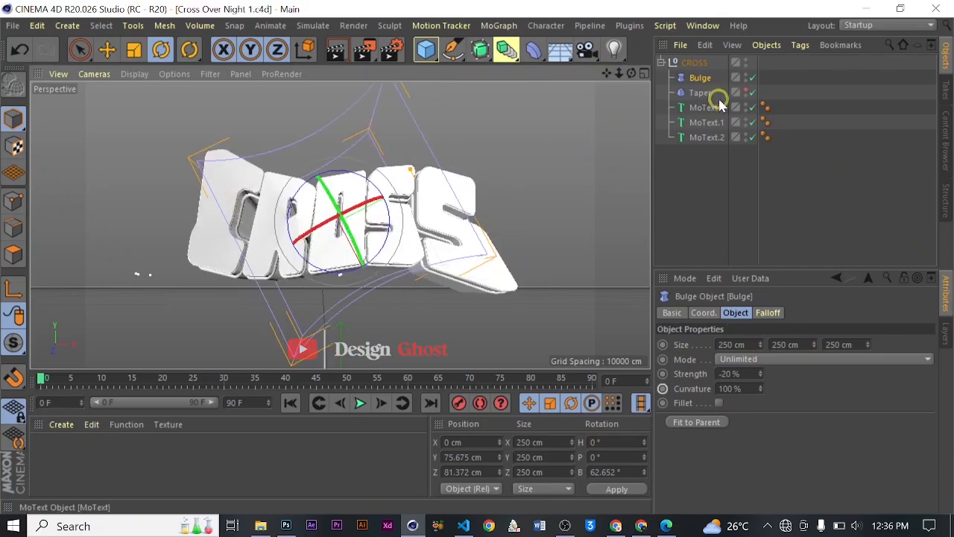
Hide the Bulge deformer's cage in the viewport while leaving the deformer enabled.
{"action": "left_click", "coordinate": [747, 75]}
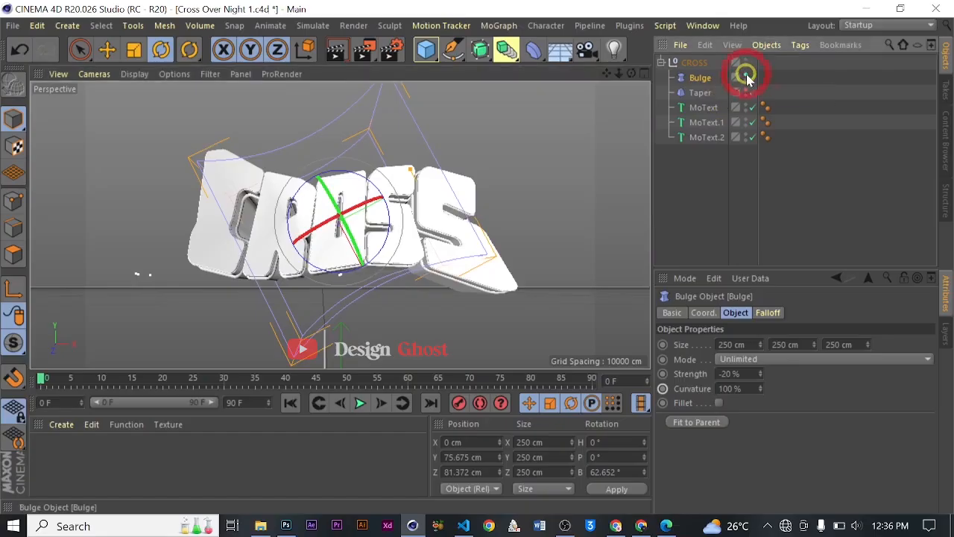
{"action": "left_click", "coordinate": [747, 75]}
{"action": "scroll", "coordinate": [452, 149], "scroll_direction": "down", "scroll_amount": 3}
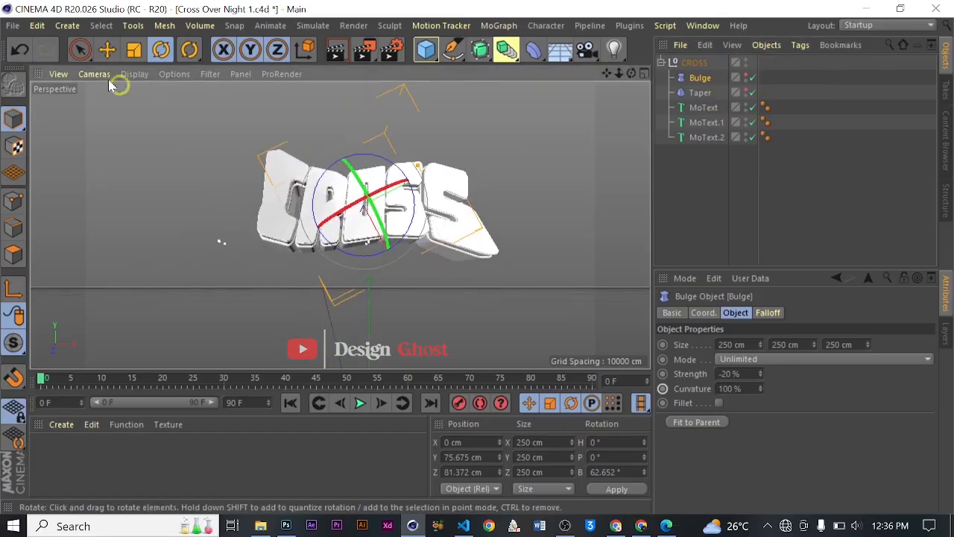
Add a Wrap deformer and raise it along Y to about 439 cm so its cage surrounds the CROSS text.
{"action": "left_click", "coordinate": [108, 48]}
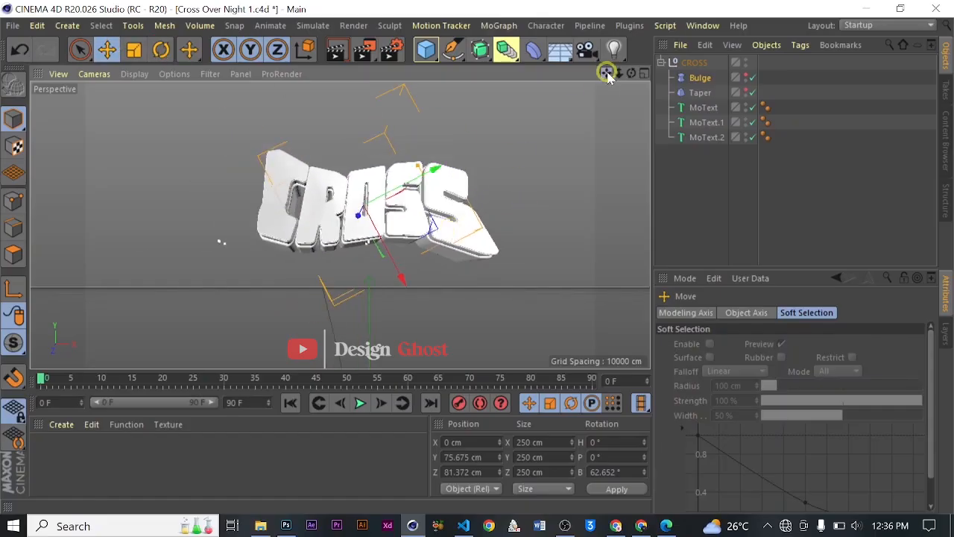
{"action": "left_click_drag", "start_coordinate": [607, 75], "coordinate": [475, 246]}
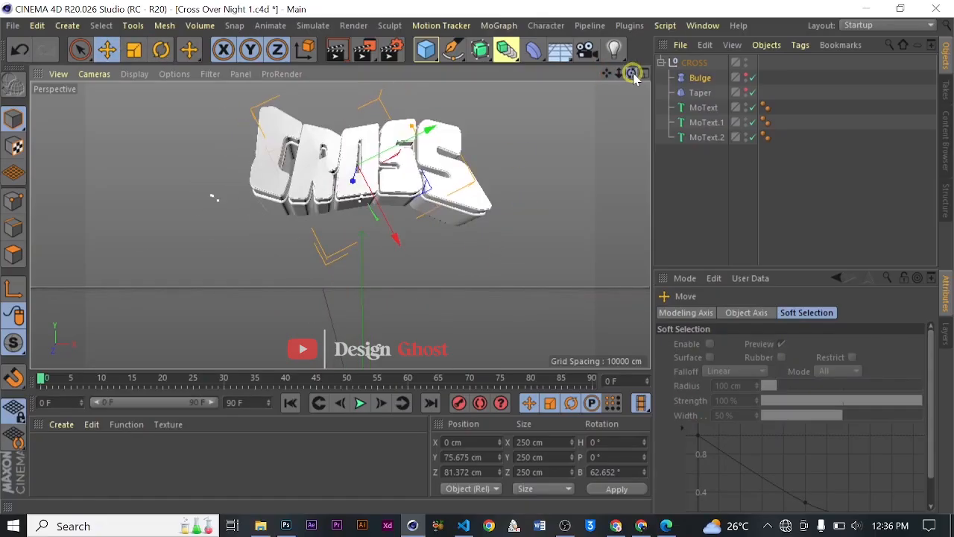
{"action": "left_click_drag", "start_coordinate": [633, 76], "coordinate": [603, 83]}
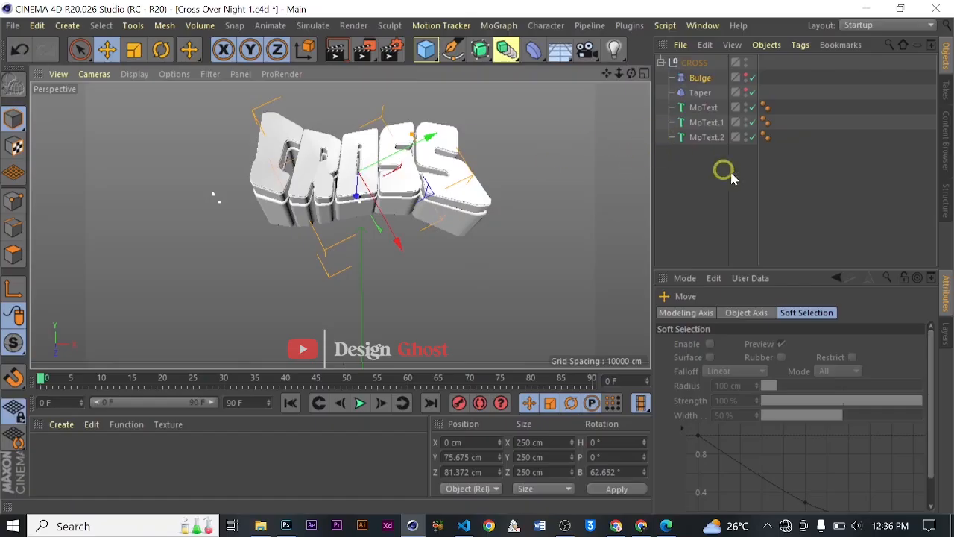
{"action": "left_click", "coordinate": [537, 52]}
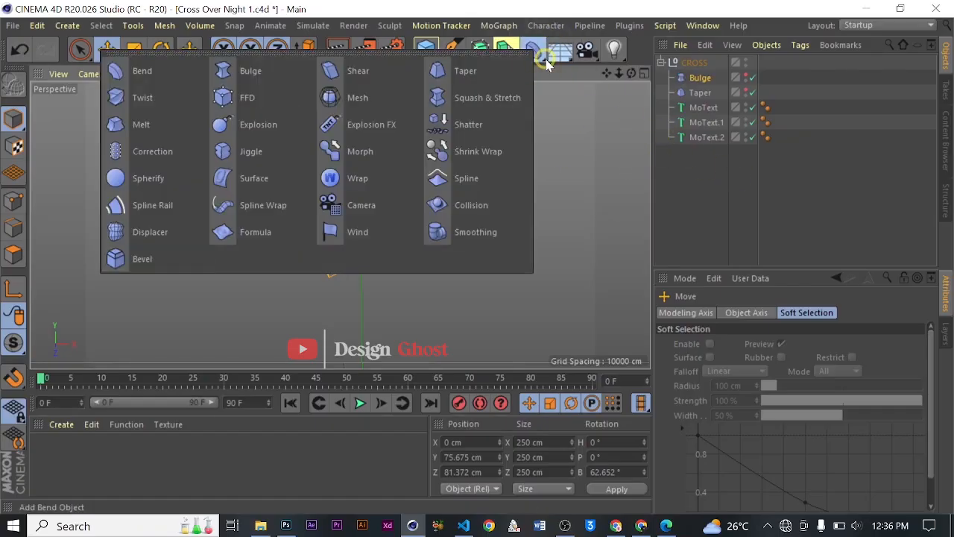
{"action": "left_click", "coordinate": [395, 182]}
{"action": "left_click", "coordinate": [363, 357]}
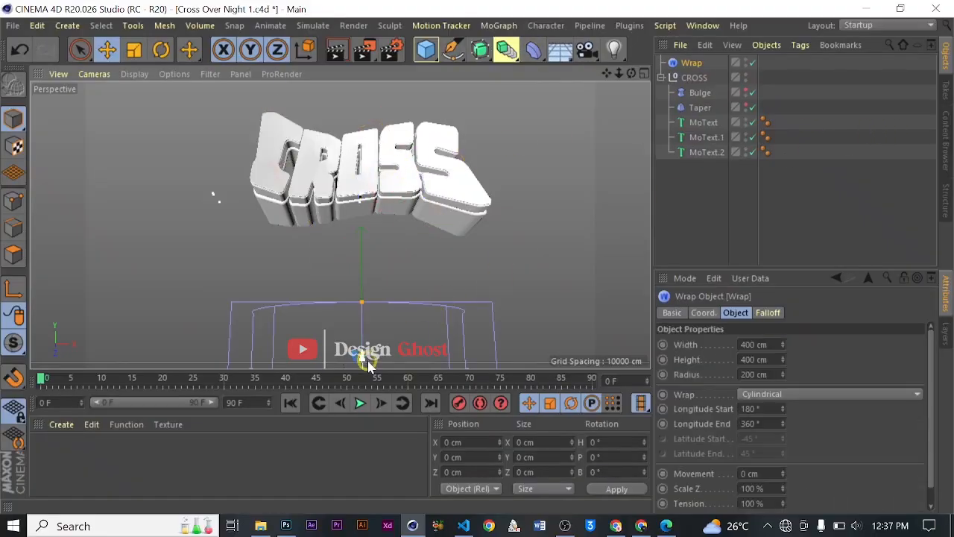
{"action": "left_click_drag", "start_coordinate": [363, 357], "coordinate": [395, 87]}
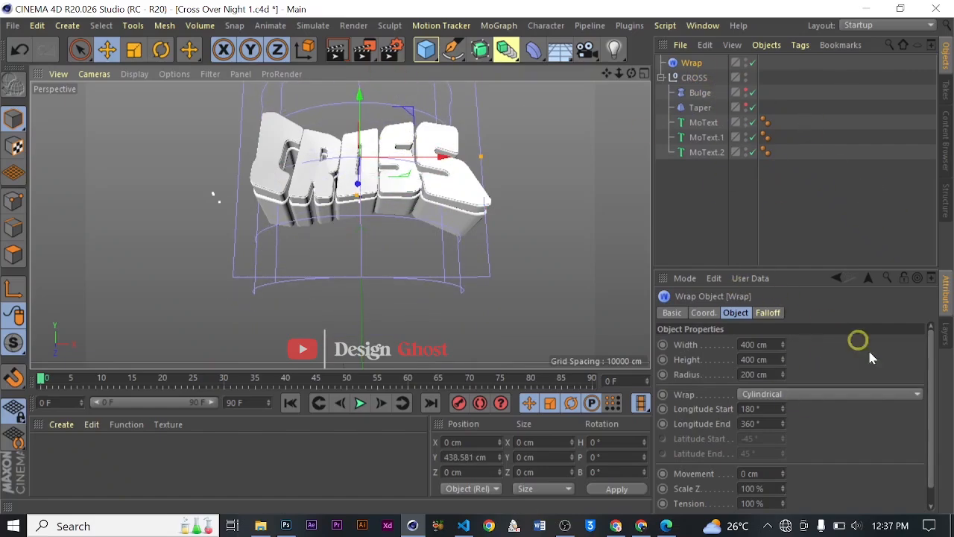
Set the Wrap deformer's tension to 20% and nest it inside the CROSS null above the Bulge.
{"action": "scroll", "coordinate": [887, 436], "scroll_direction": "down", "scroll_amount": 1}
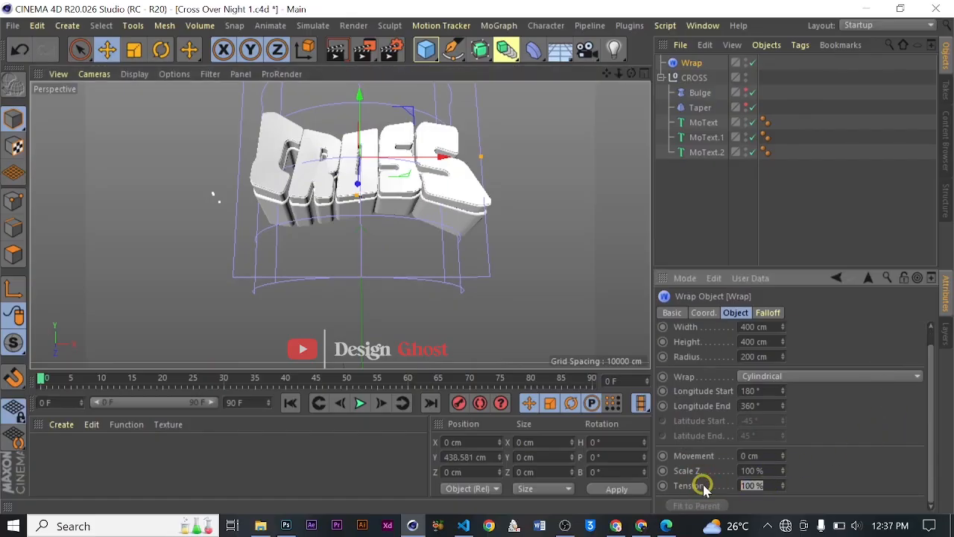
{"action": "type", "text": "20"}
{"action": "key", "text": "Return"}
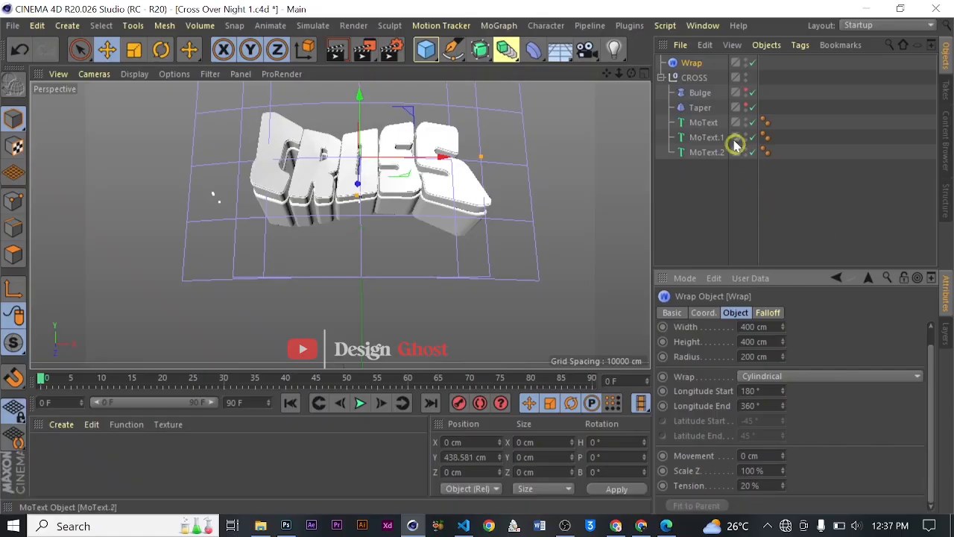
{"action": "left_click_drag", "start_coordinate": [697, 64], "coordinate": [707, 82]}
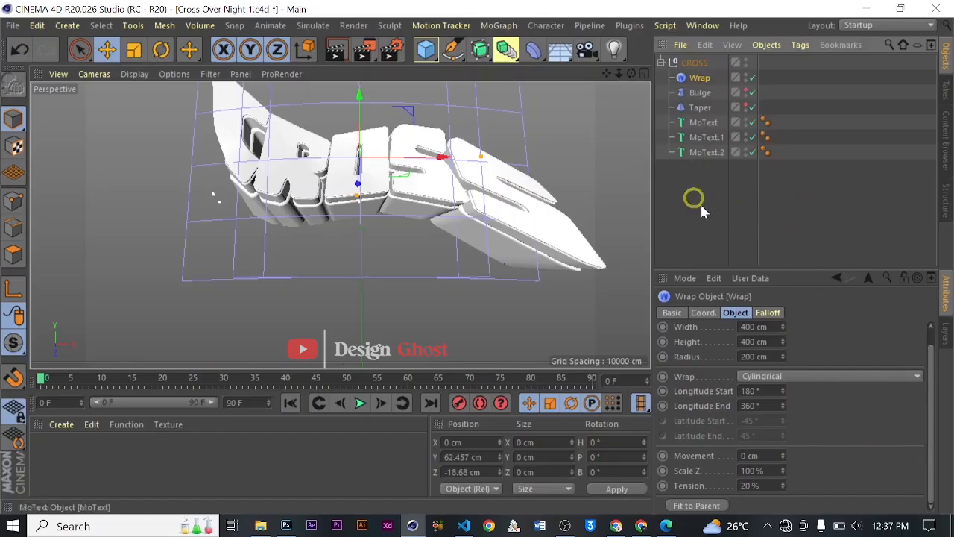
Rotate the Bulge deformer about its bank axis to about -3° to straighten the wrapped text.
{"action": "left_click", "coordinate": [700, 93]}
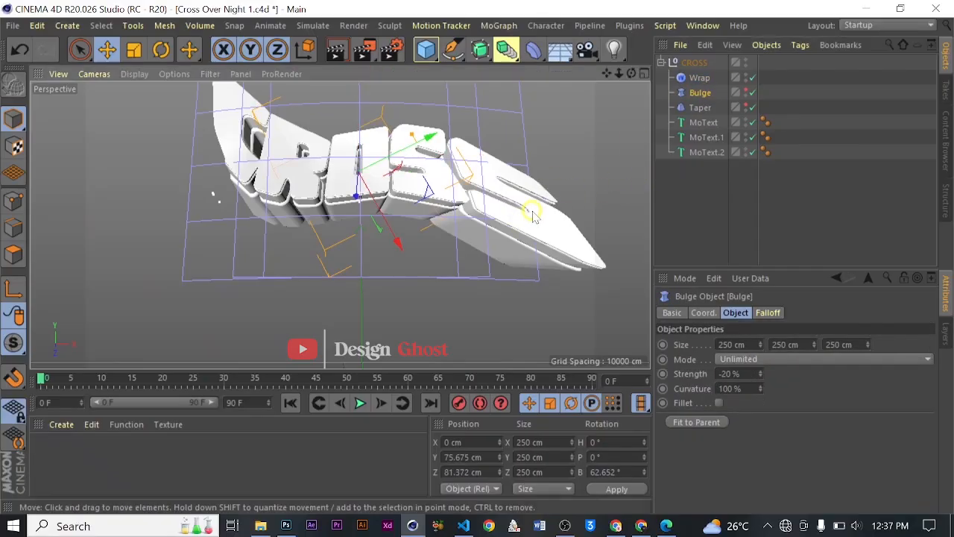
{"action": "key", "text": "r"}
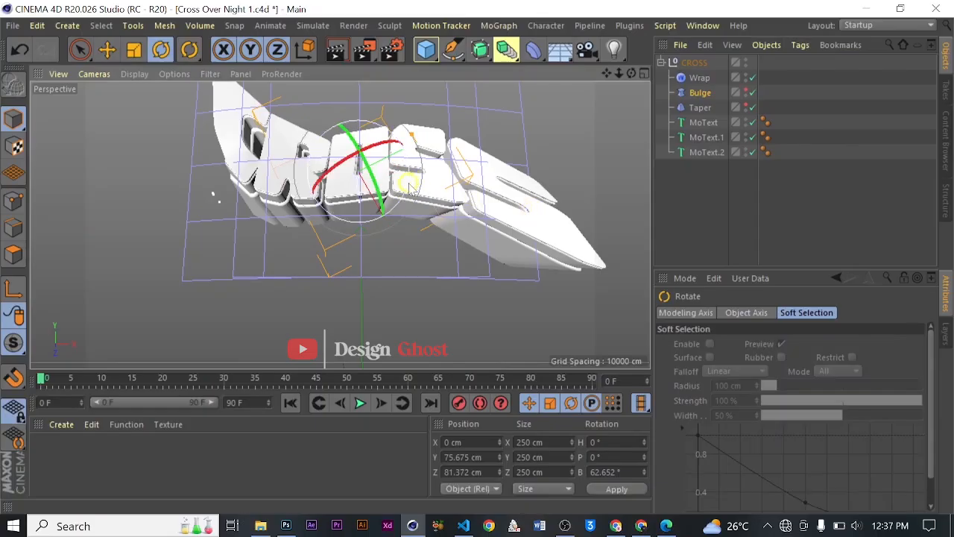
{"action": "left_click_drag", "start_coordinate": [415, 187], "coordinate": [417, 143]}
{"action": "left_click_drag", "start_coordinate": [415, 136], "coordinate": [435, 106]}
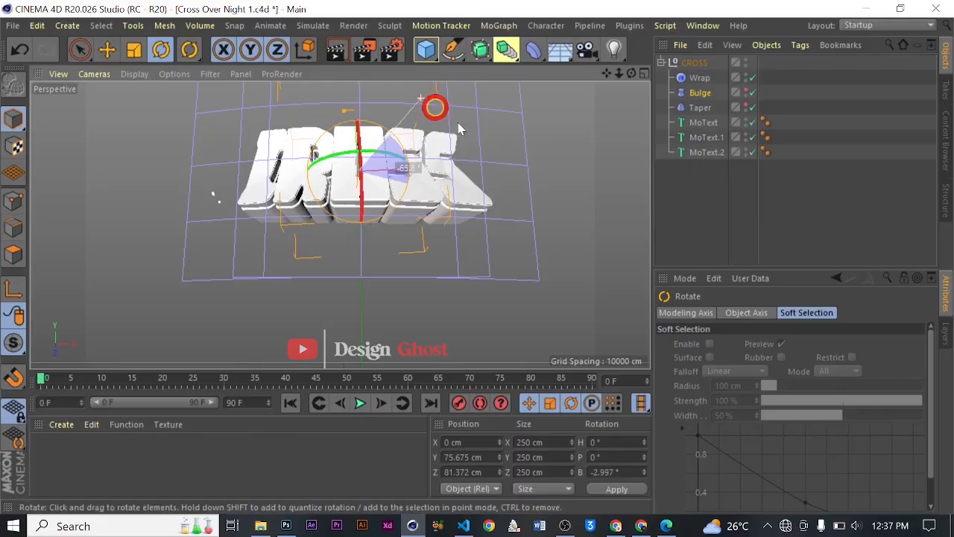
Widen the Wrap deformer to about 419 cm and set its tension to 5%.
{"action": "left_click", "coordinate": [687, 77]}
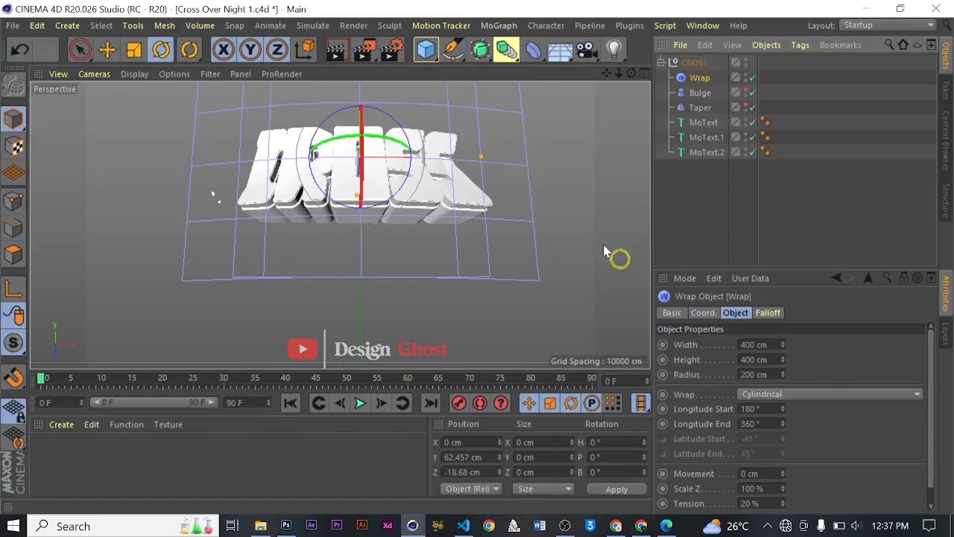
{"action": "mouse_move", "coordinate": [481, 159]}
{"action": "left_mouse_down"}
{"action": "mouse_move", "coordinate": [502, 155]}
{"action": "mouse_move", "coordinate": [485, 151]}
{"action": "left_mouse_up"}
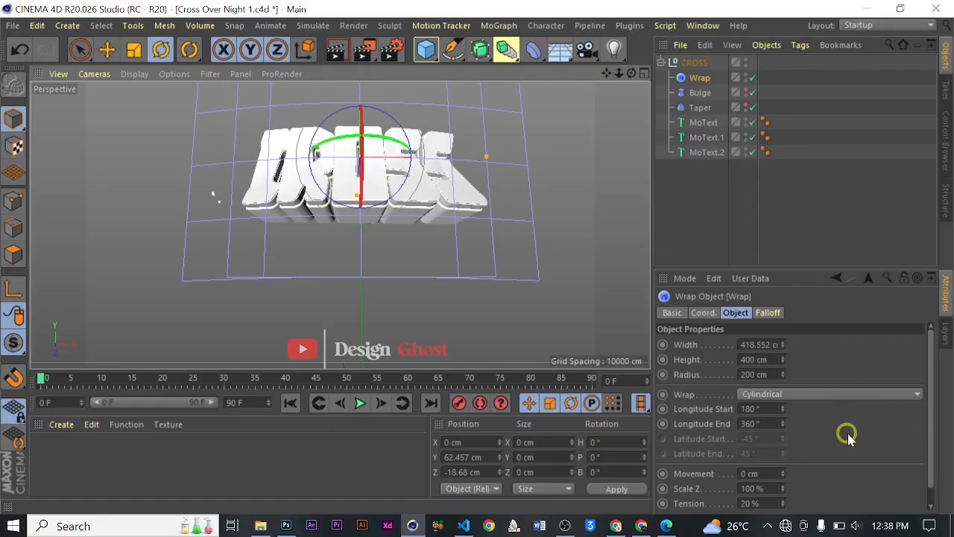
{"action": "left_click_drag", "start_coordinate": [782, 506], "coordinate": [706, 507]}
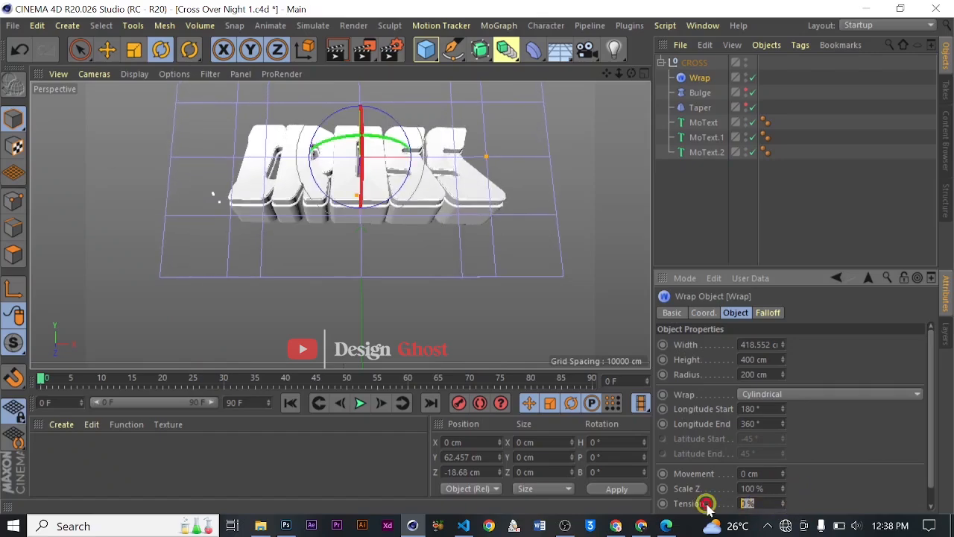
{"action": "type", "text": "5"}
{"action": "key", "text": "Return"}
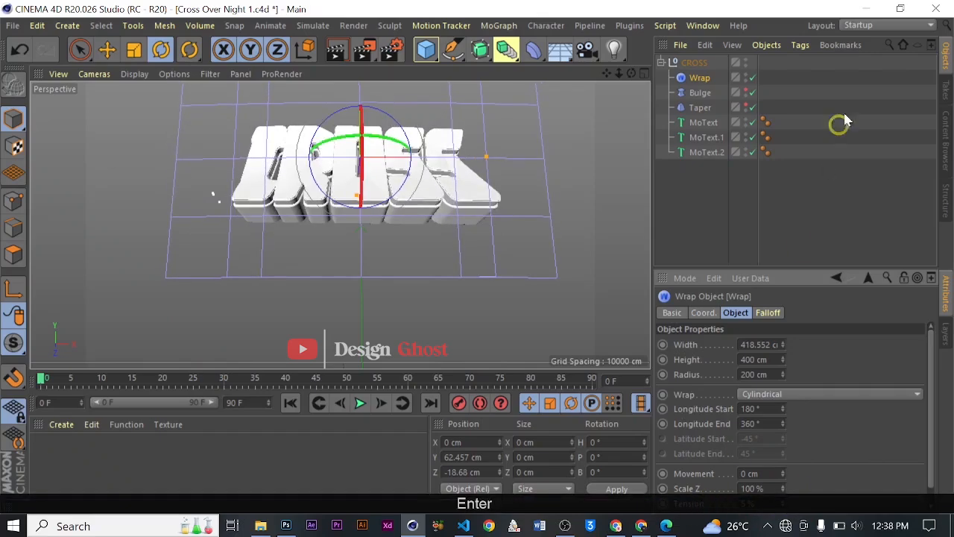
Rotate the Bulge deformer about its bank axis to about 180°.
{"action": "left_click", "coordinate": [698, 92]}
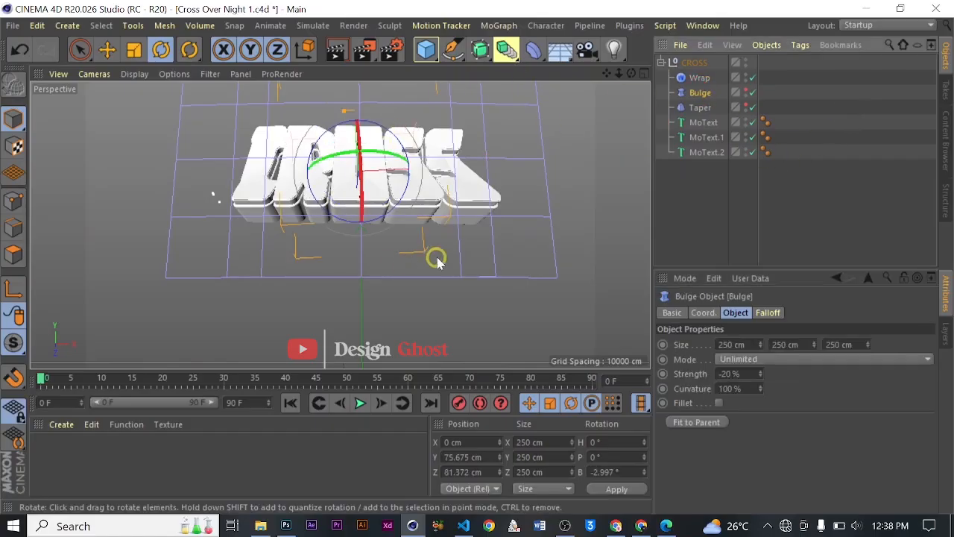
{"action": "left_click_drag", "start_coordinate": [403, 195], "coordinate": [295, 153]}
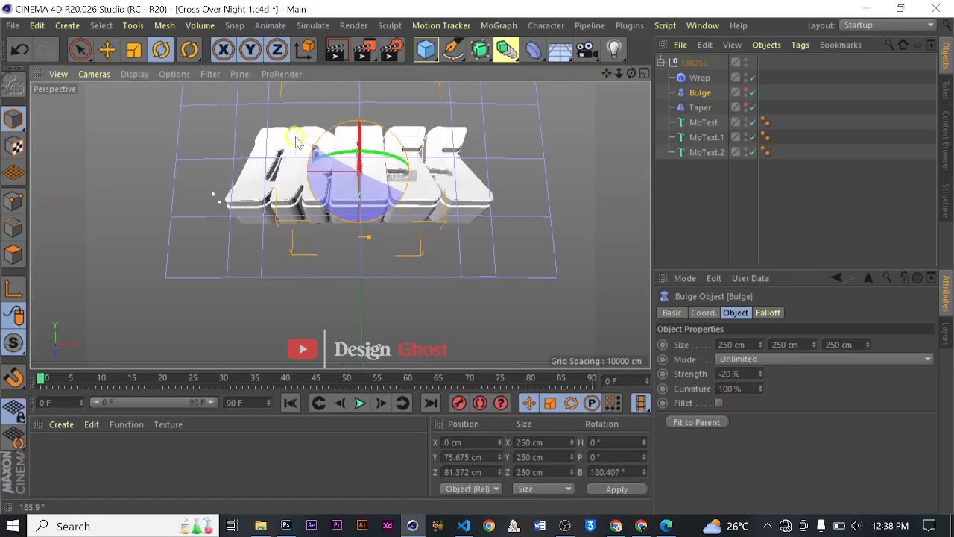
Rotate the Bulge deformer to a bank of about 182°, and move the Wrap deformer along X to about -68 cm.
{"action": "left_click_drag", "start_coordinate": [296, 139], "coordinate": [297, 138]}
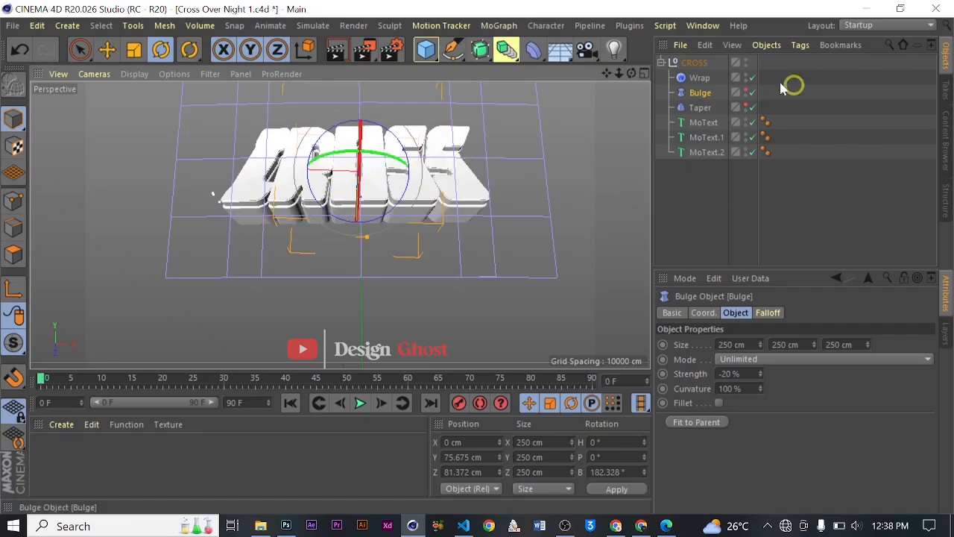
{"action": "left_click", "coordinate": [701, 79]}
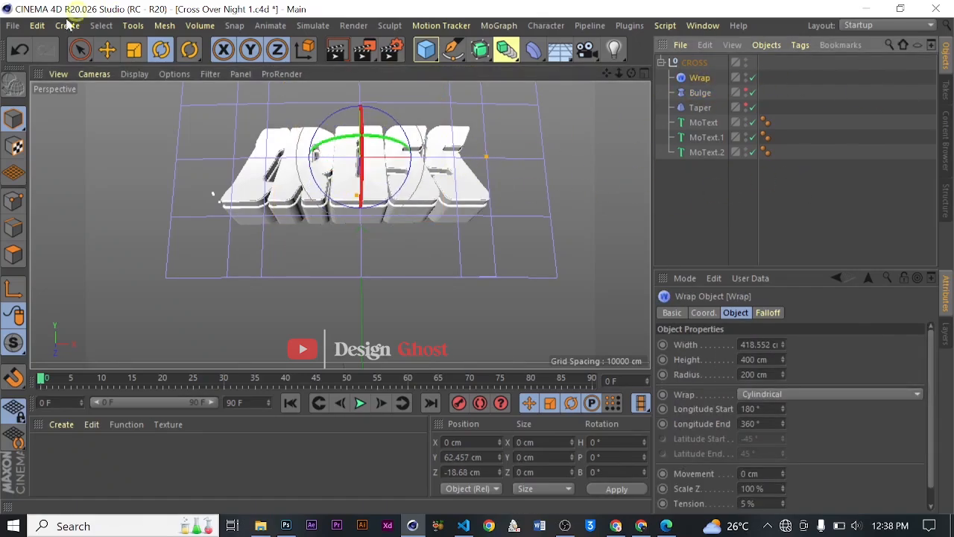
{"action": "key", "text": "e"}
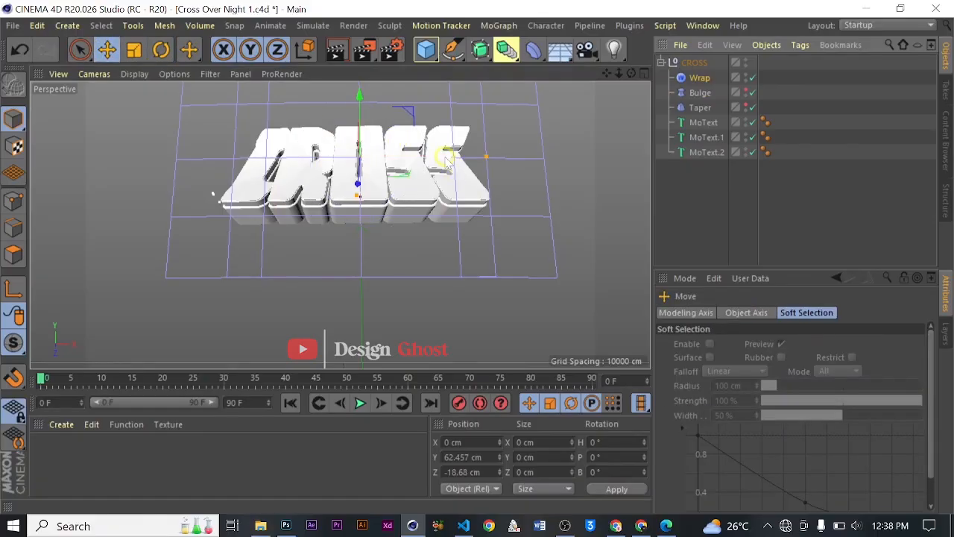
{"action": "left_click_drag", "start_coordinate": [451, 158], "coordinate": [422, 139]}
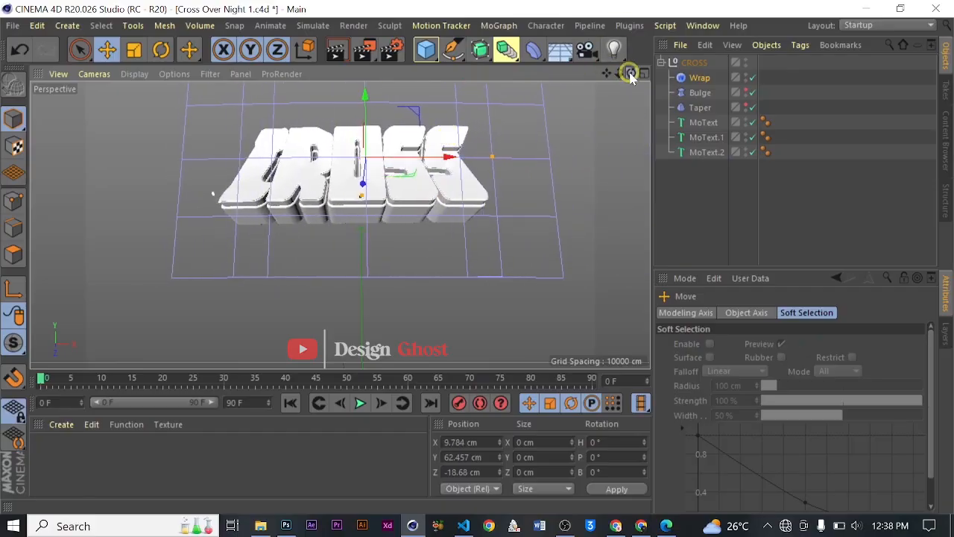
{"action": "left_click_drag", "start_coordinate": [477, 256], "coordinate": [476, 256], "text": "alt"}
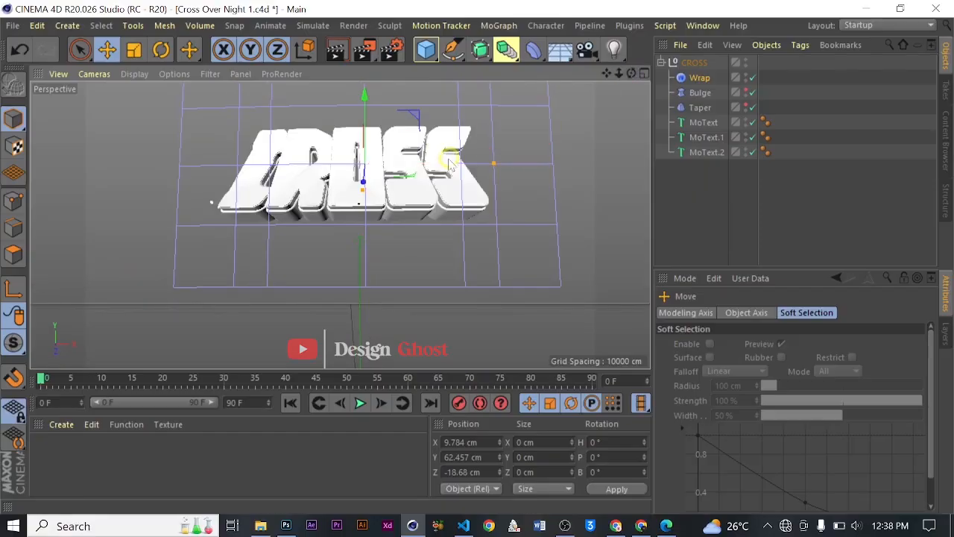
{"action": "left_click_drag", "start_coordinate": [438, 153], "coordinate": [400, 164]}
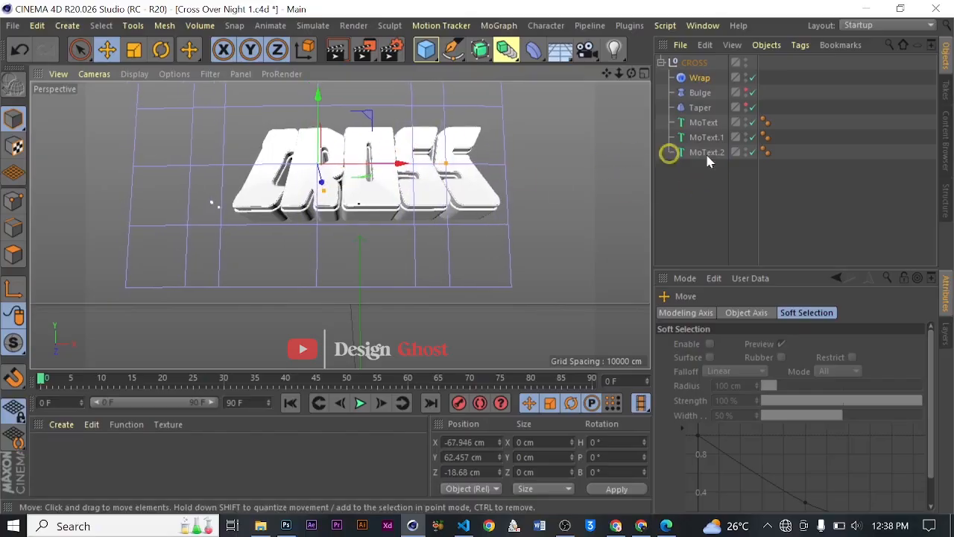
Rotate the Bulge deformer to a bank of about 169°.
{"action": "left_click", "coordinate": [700, 93]}
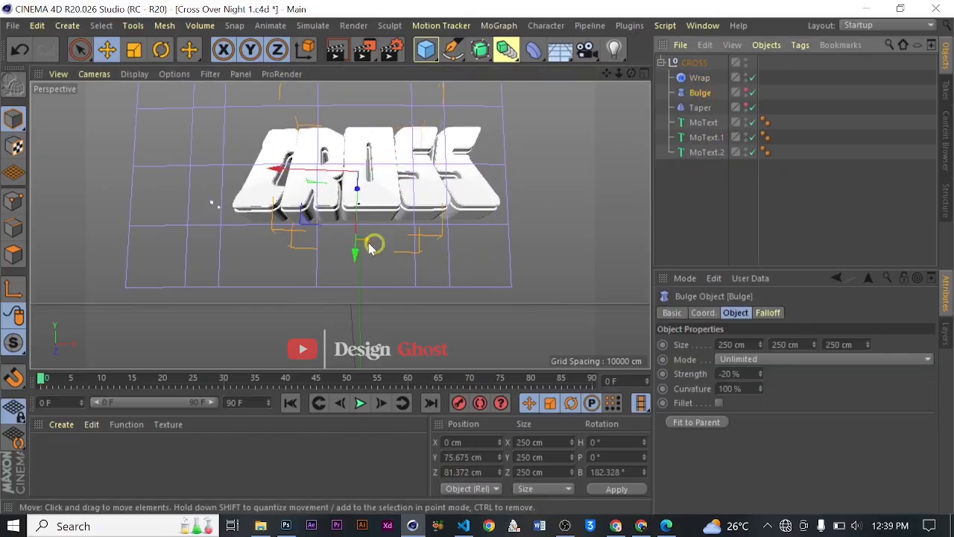
{"action": "key", "text": "r"}
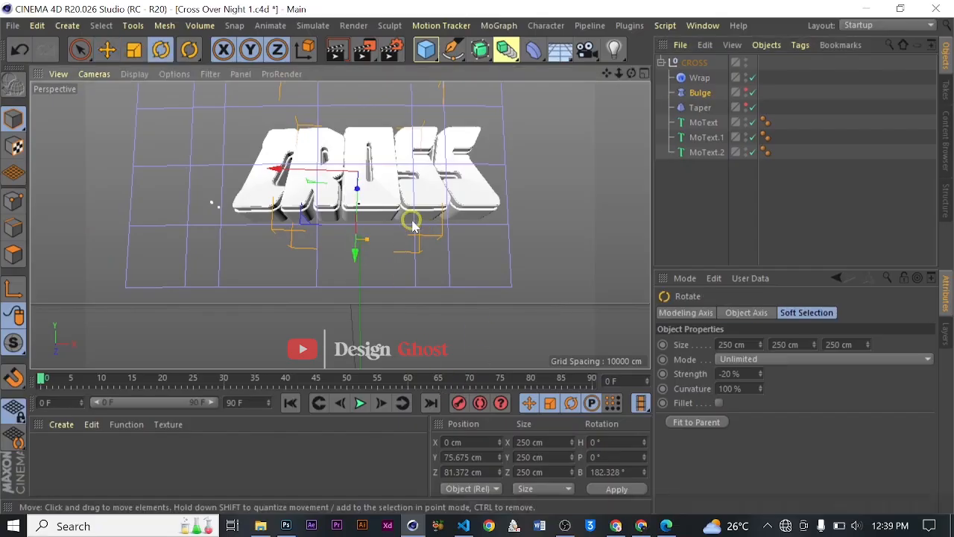
{"action": "left_click_drag", "start_coordinate": [406, 191], "coordinate": [432, 183]}
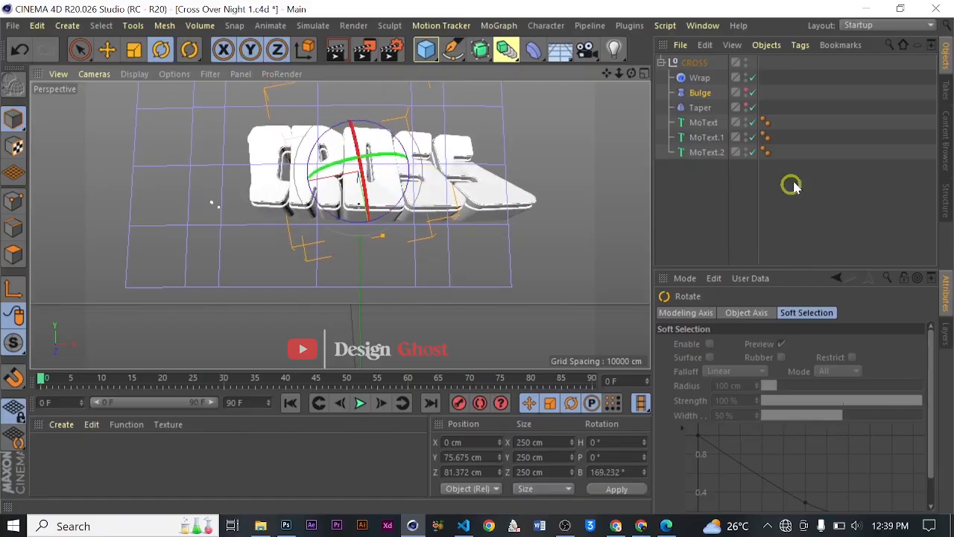
Set the Wrap deformer's tension to 10%, 30% and finally 20%.
{"action": "left_click", "coordinate": [699, 78]}
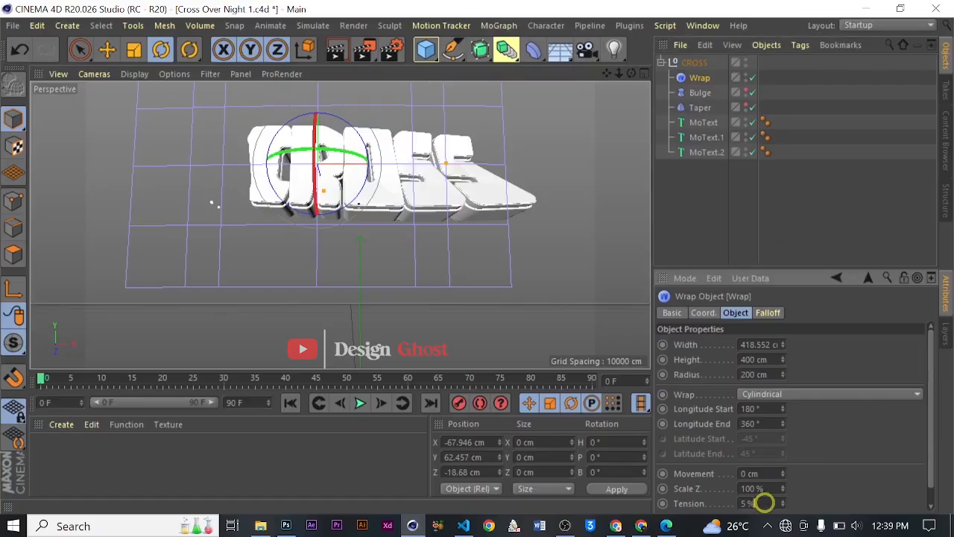
{"action": "type", "text": "10"}
{"action": "key", "text": "Return"}
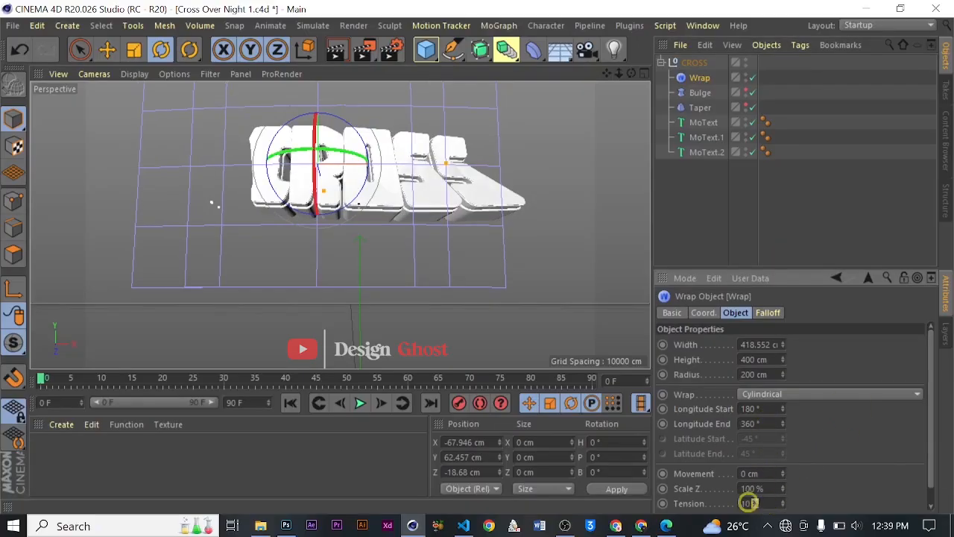
{"action": "type", "text": "30"}
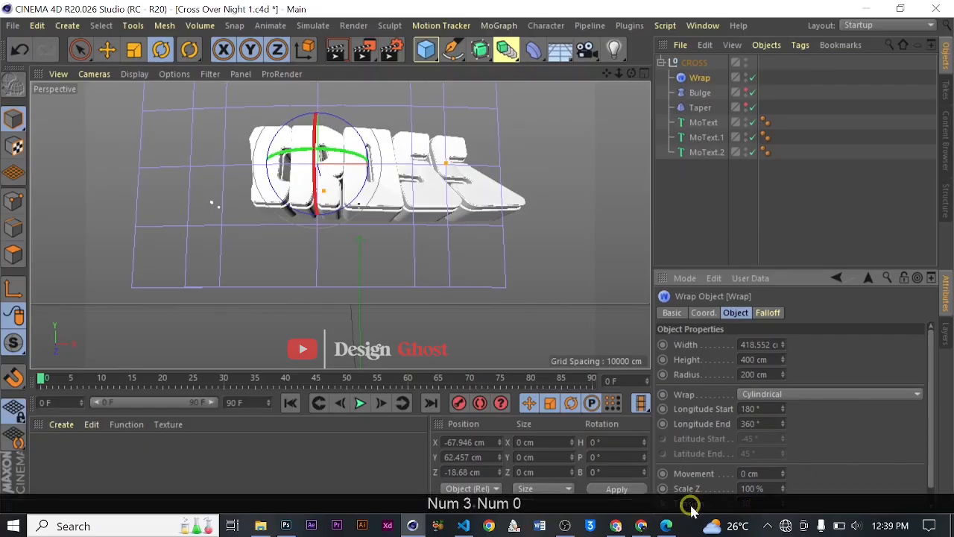
{"action": "key", "text": "Return"}
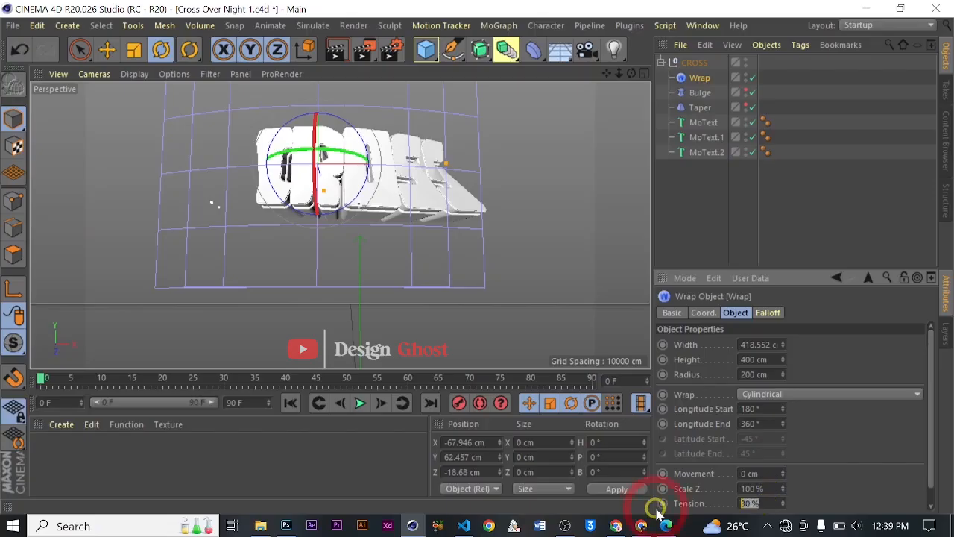
{"action": "key", "text": "Return"}
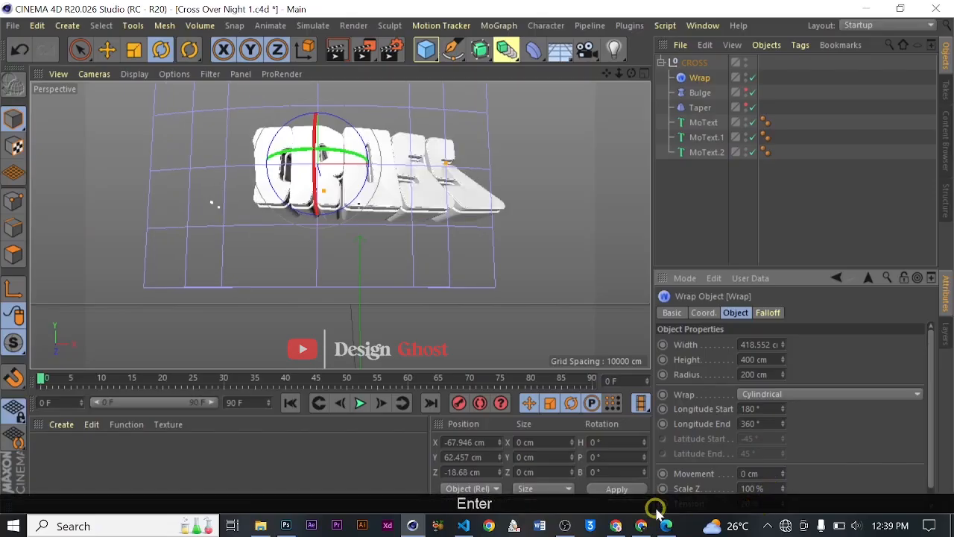
Hide the Wrap deformer's cage in the viewport and collapse the CROSS null's hierarchy.
{"action": "left_click", "coordinate": [711, 191]}
{"action": "left_click", "coordinate": [746, 77]}
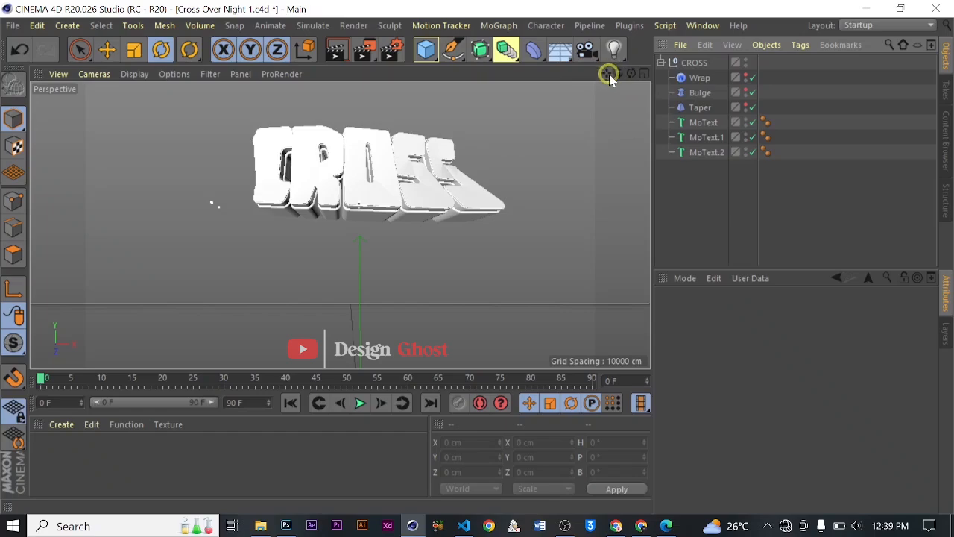
{"action": "left_click_drag", "start_coordinate": [609, 74], "coordinate": [631, 45]}
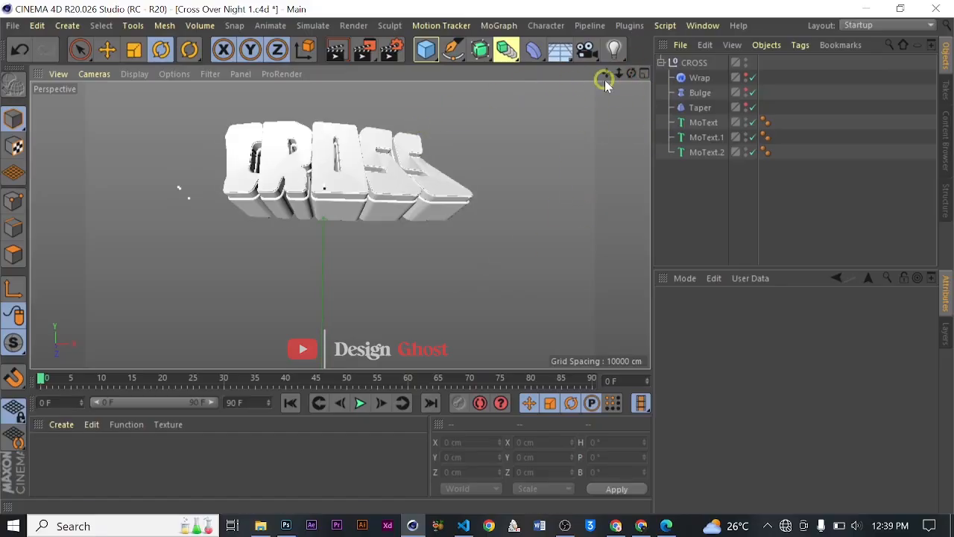
{"action": "mouse_move", "coordinate": [608, 74]}
{"action": "left_mouse_down"}
{"action": "mouse_move", "coordinate": [477, 256]}
{"action": "mouse_move", "coordinate": [610, 74]}
{"action": "left_mouse_up"}
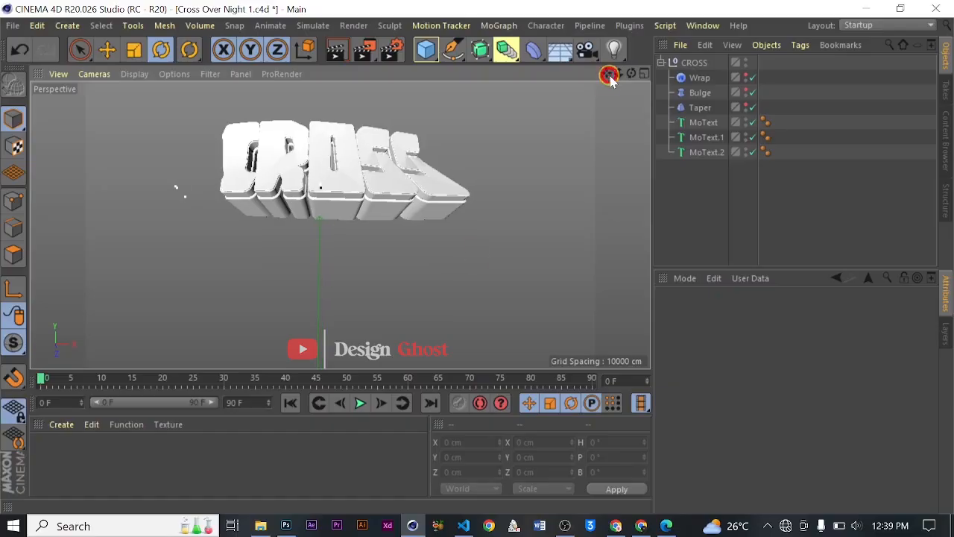
{"action": "left_click", "coordinate": [661, 63]}
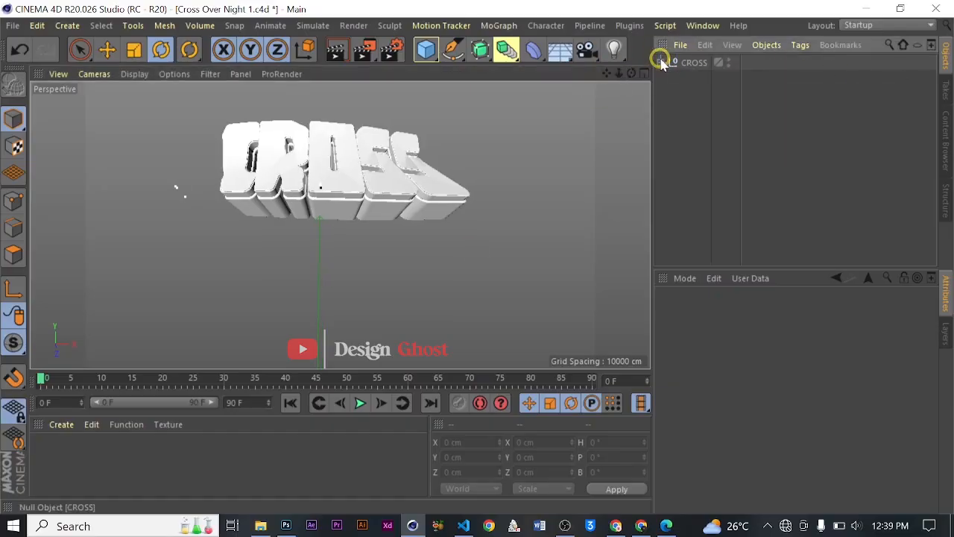
{"action": "left_click", "coordinate": [692, 66]}
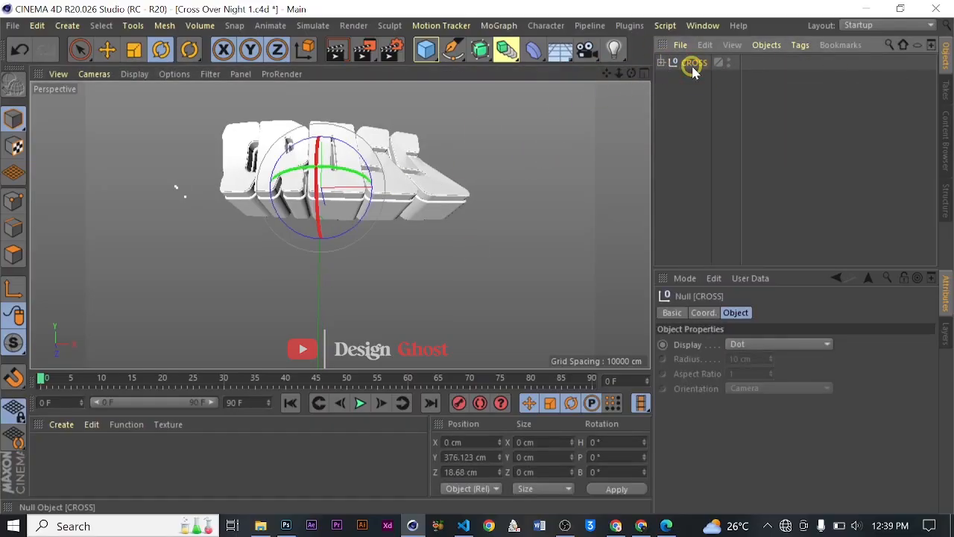
{"action": "left_click_drag", "start_coordinate": [692, 65], "coordinate": [692, 95], "text": "ctrl"}
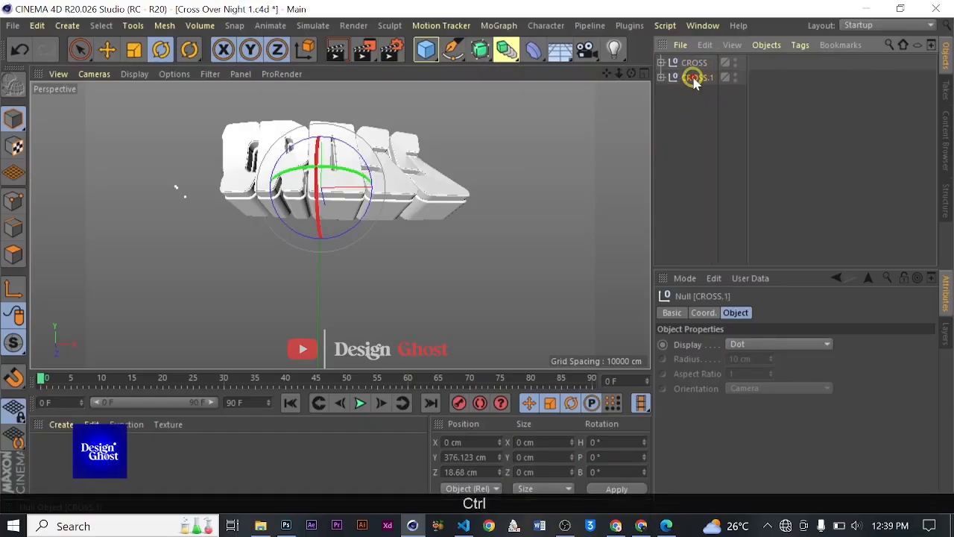
{"action": "double_click", "coordinate": [693, 78]}
{"action": "type", "text": "Overt"}
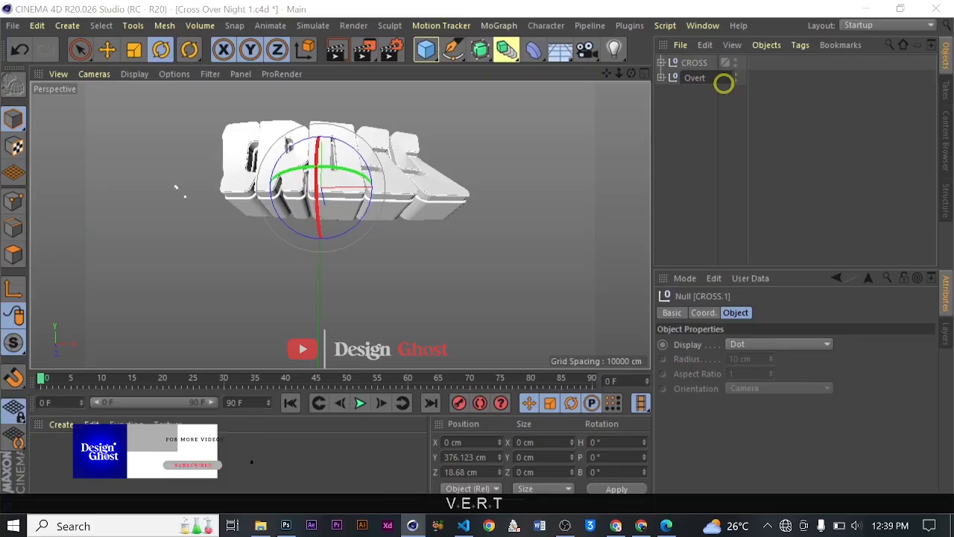
{"action": "key", "text": "BackSpace"}
{"action": "key", "text": "Return"}
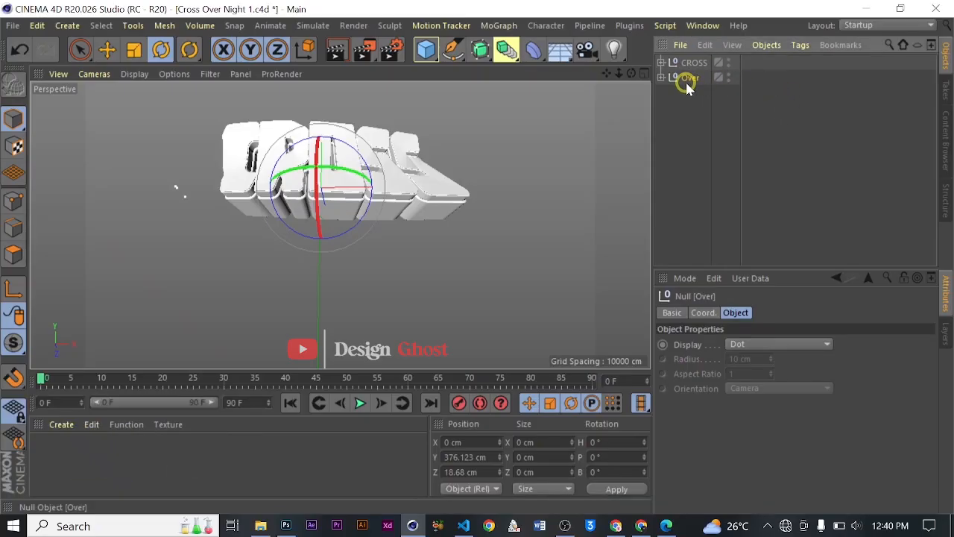
{"action": "key", "text": "Delete"}
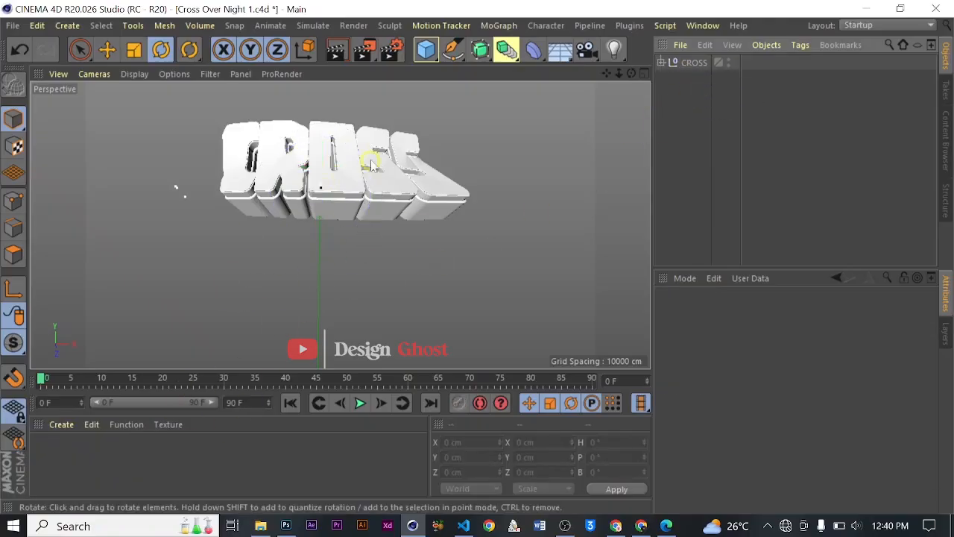
Frame the CROSS text from slightly below and create a new standard material.
{"action": "scroll", "coordinate": [302, 120], "scroll_direction": "up", "scroll_amount": 3}
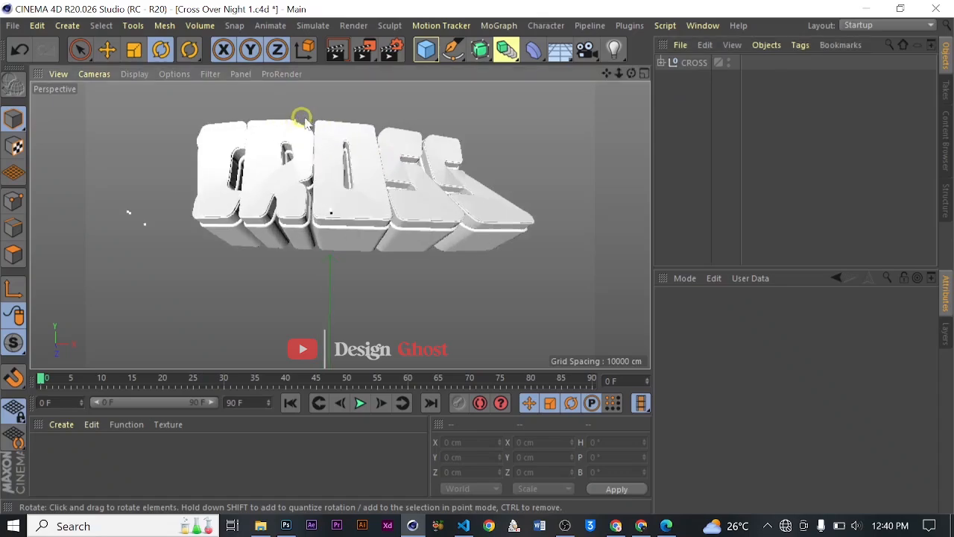
{"action": "left_click_drag", "start_coordinate": [604, 75], "coordinate": [474, 256]}
{"action": "left_click_drag", "start_coordinate": [631, 73], "coordinate": [478, 256]}
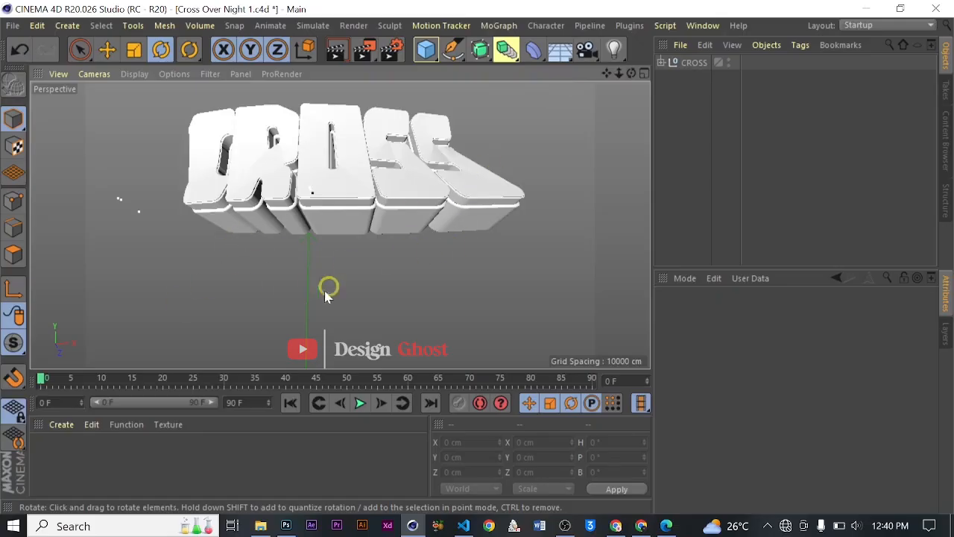
{"action": "left_click", "coordinate": [66, 426]}
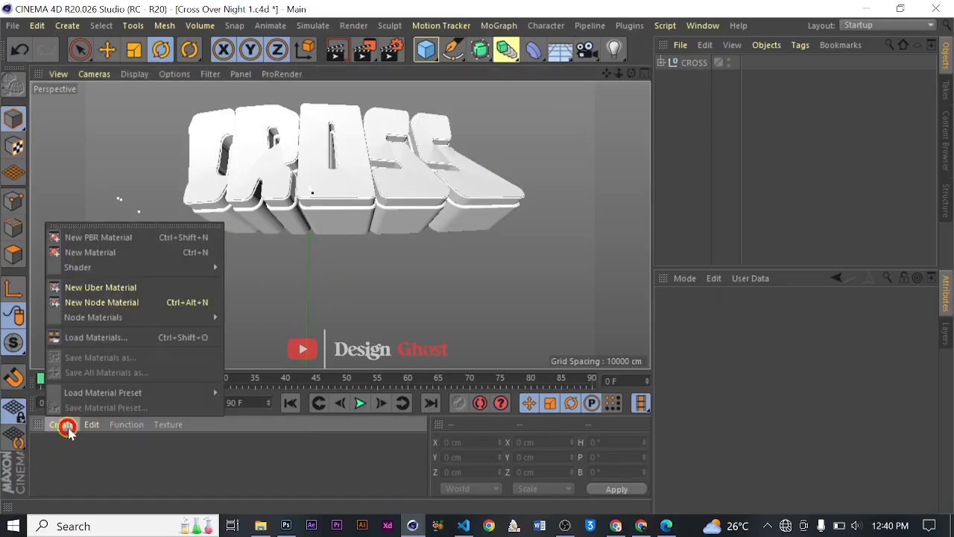
{"action": "left_click", "coordinate": [144, 252]}
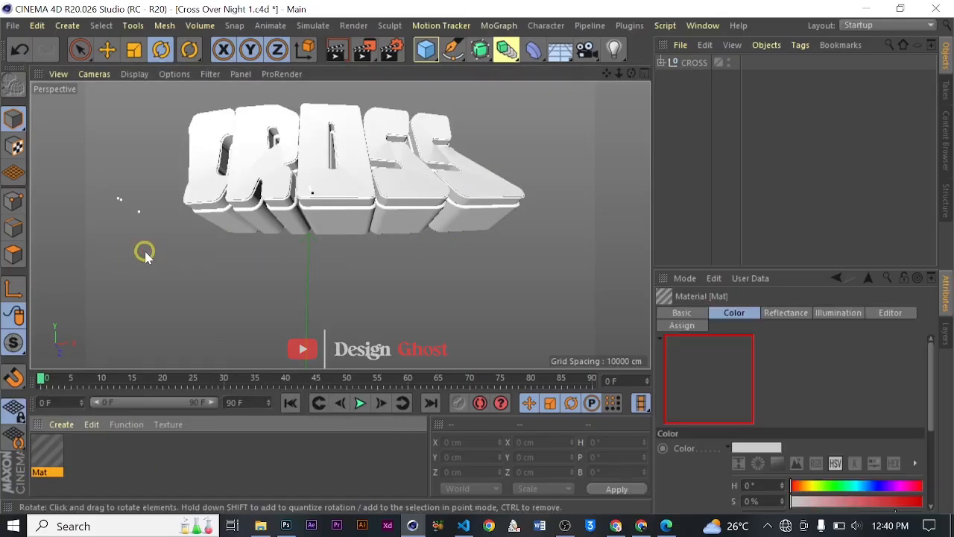
Set the new material's color to gold with H 46°, S 63% and V 80%, and copy that color.
{"action": "double_click", "coordinate": [51, 455]}
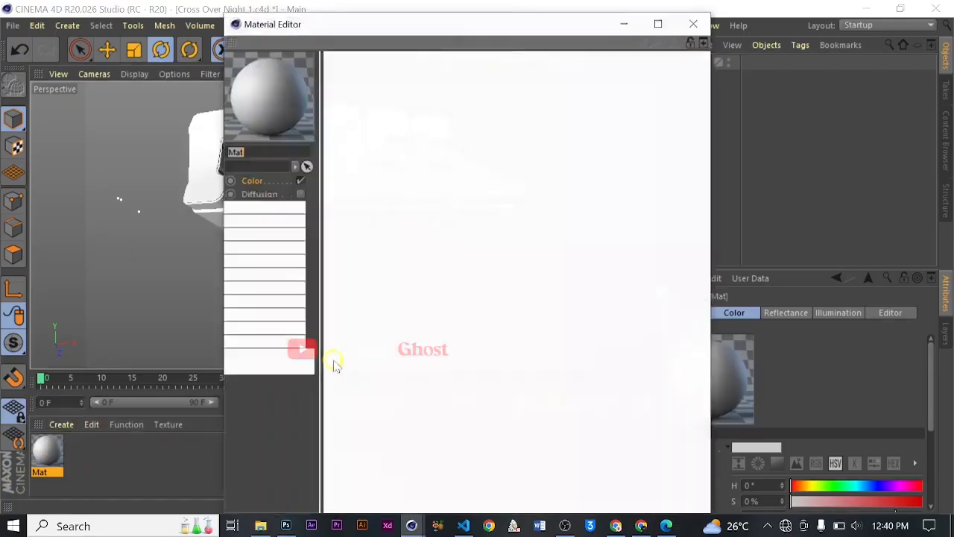
{"action": "left_click_drag", "start_coordinate": [443, 25], "coordinate": [606, 29]}
{"action": "left_click_drag", "start_coordinate": [616, 121], "coordinate": [789, 134]}
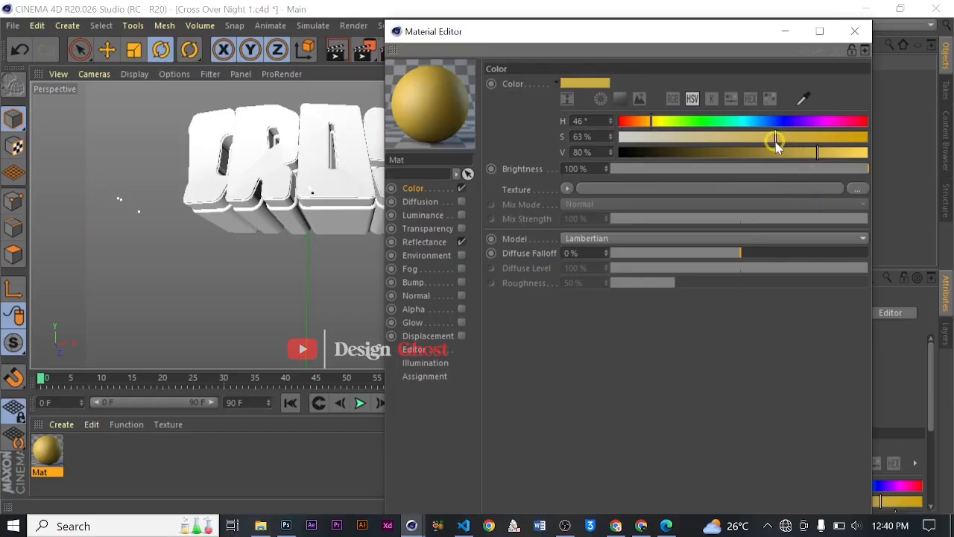
{"action": "right_click", "coordinate": [513, 83]}
{"action": "left_click", "coordinate": [559, 143]}
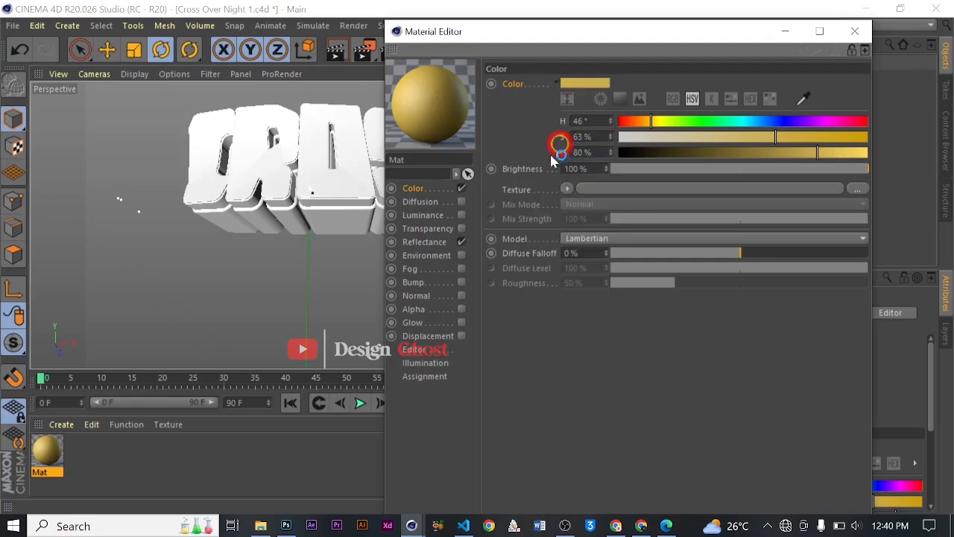
Replace the material's Default Specular reflectance layer with a GGX layer.
{"action": "left_click", "coordinate": [442, 240]}
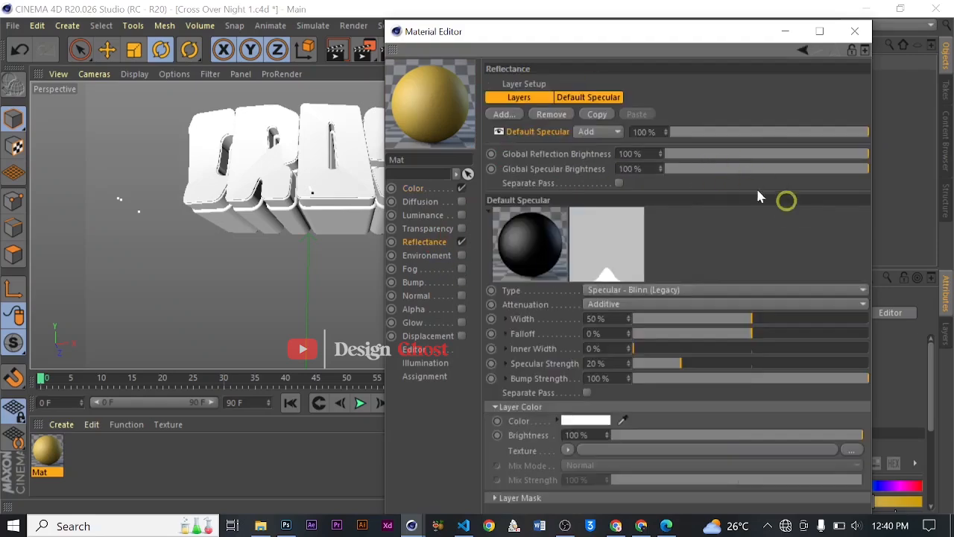
{"action": "left_click", "coordinate": [540, 117]}
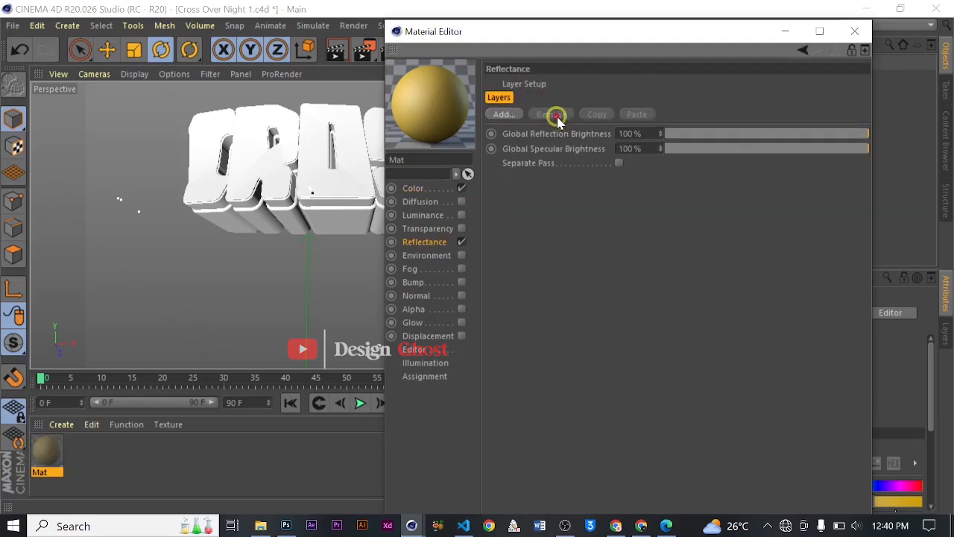
{"action": "left_click", "coordinate": [505, 114]}
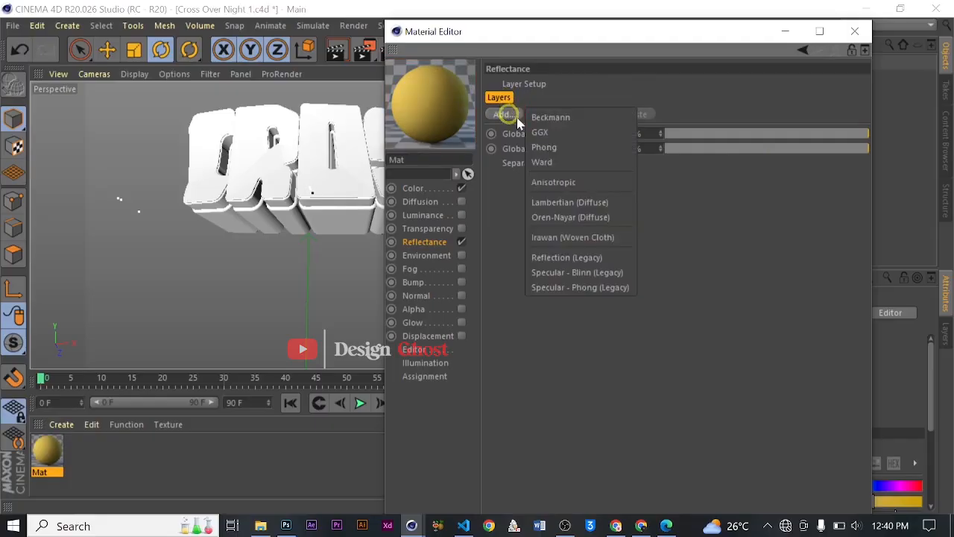
{"action": "left_click", "coordinate": [595, 133]}
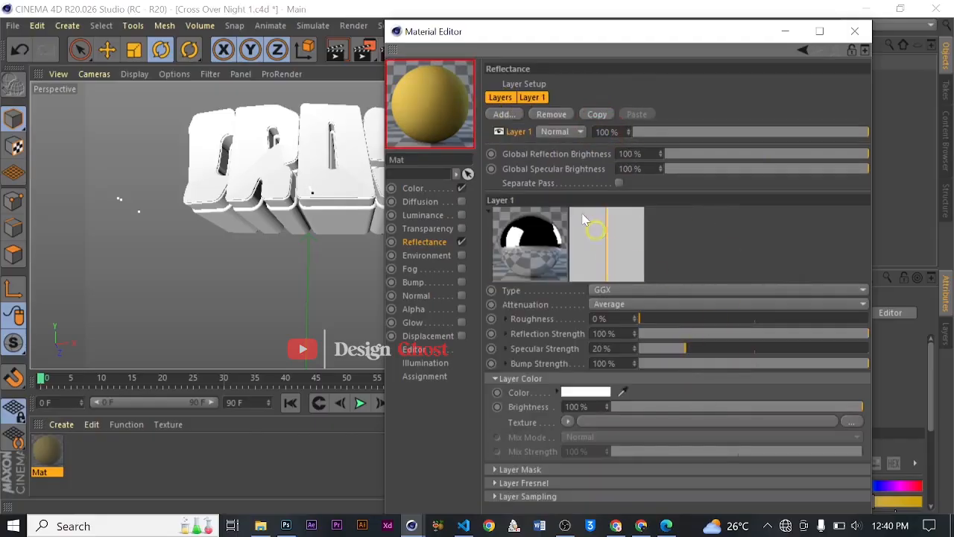
Paste the copied gold color into the Layer Color of the material's GGX reflectance layer and close the material editor.
{"action": "right_click", "coordinate": [521, 394]}
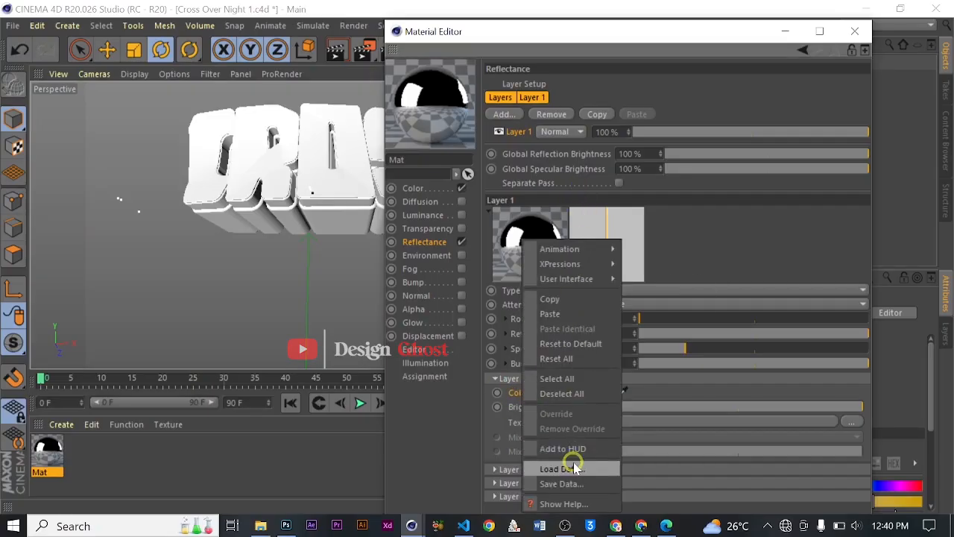
{"action": "left_click", "coordinate": [569, 314]}
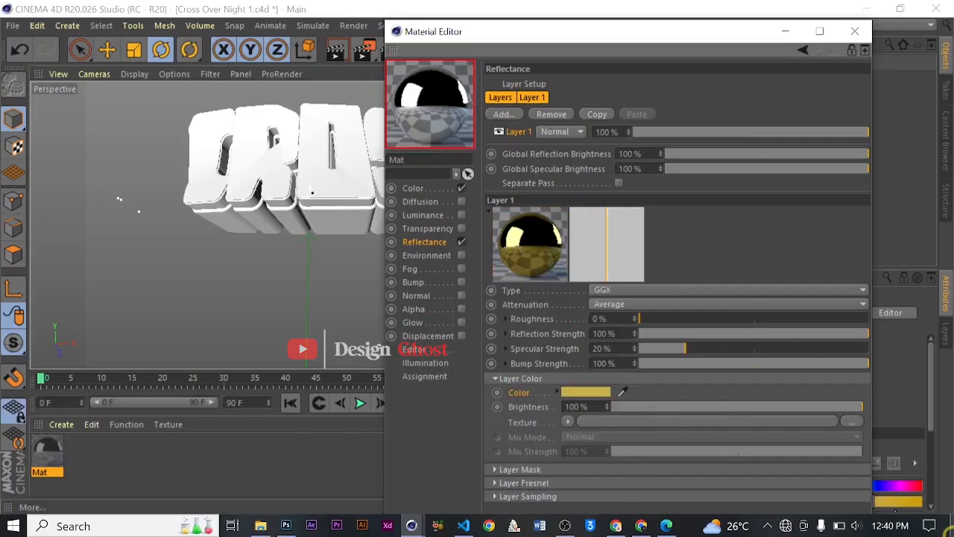
{"action": "left_click_drag", "start_coordinate": [712, 35], "coordinate": [583, 40]}
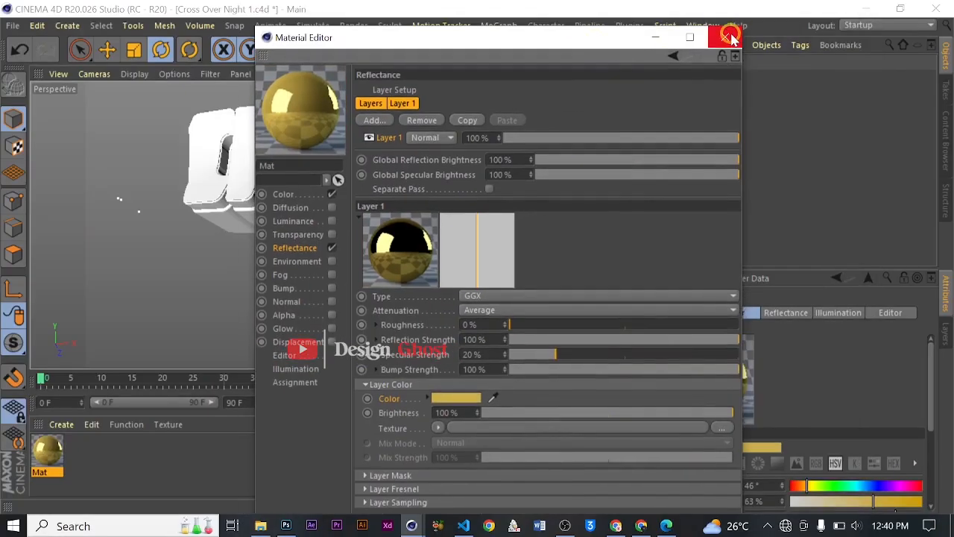
{"action": "left_click", "coordinate": [731, 37]}
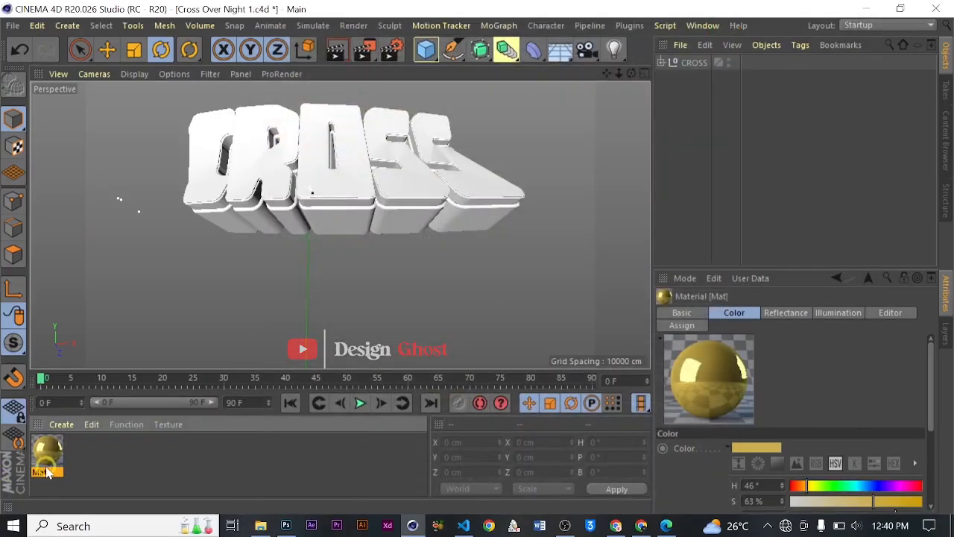
Apply the gold material to the front faces of the CROSS text.
{"action": "left_click_drag", "start_coordinate": [251, 179], "coordinate": [255, 184]}
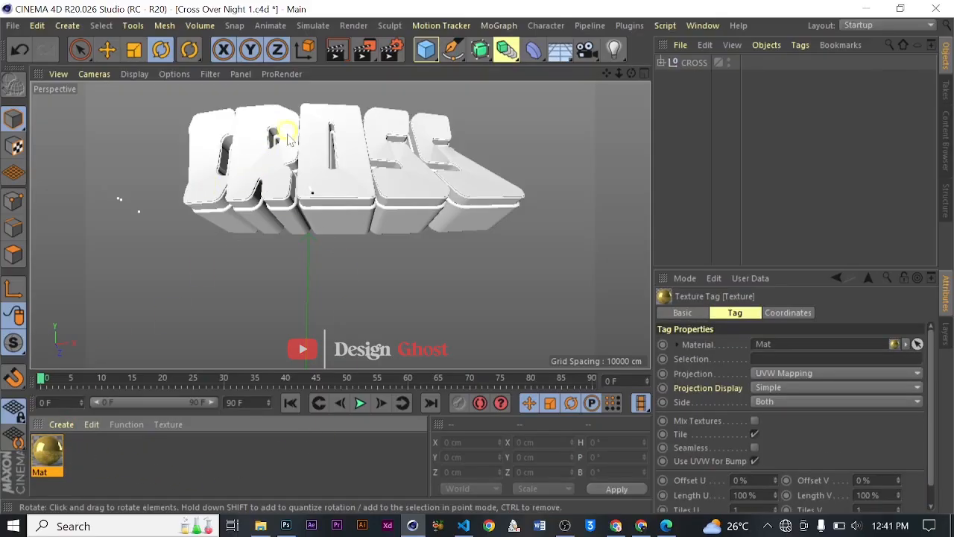
{"action": "key", "text": "ctrl+r"}
{"action": "left_click", "coordinate": [257, 147]}
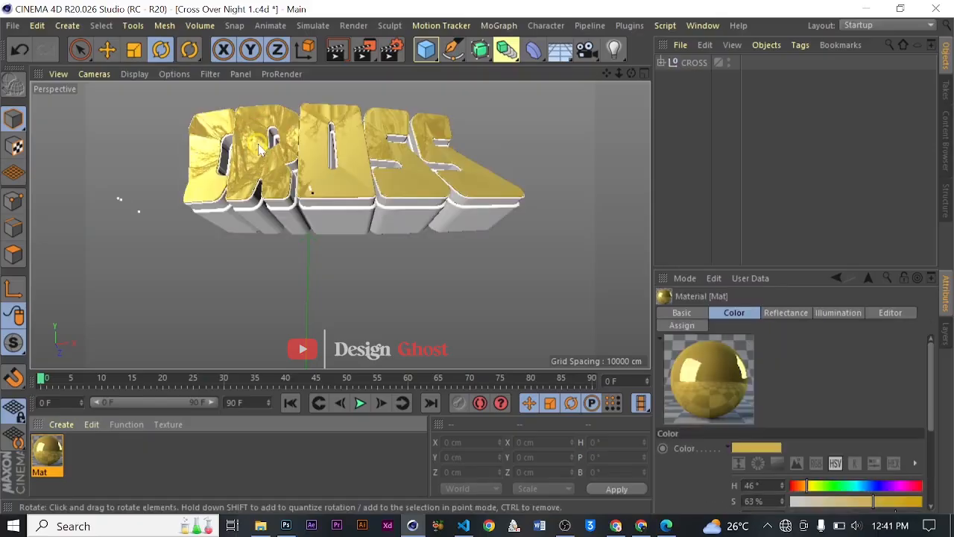
Duplicate the gold material and set the copy's color to H 53°, S 69% and V 72%.
{"action": "left_click_drag", "start_coordinate": [53, 466], "coordinate": [117, 460], "text": "alt"}
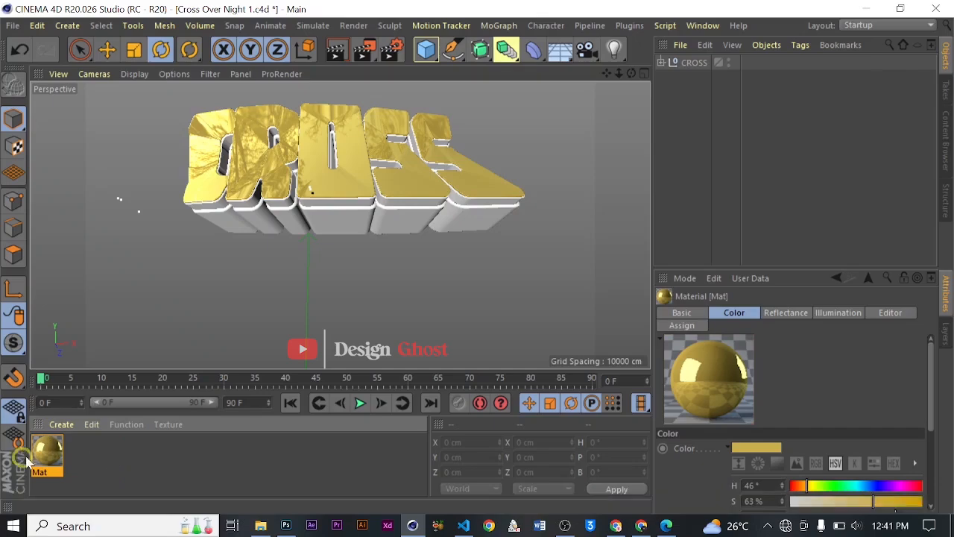
{"action": "left_click_drag", "start_coordinate": [47, 450], "coordinate": [109, 450], "text": "ctrl"}
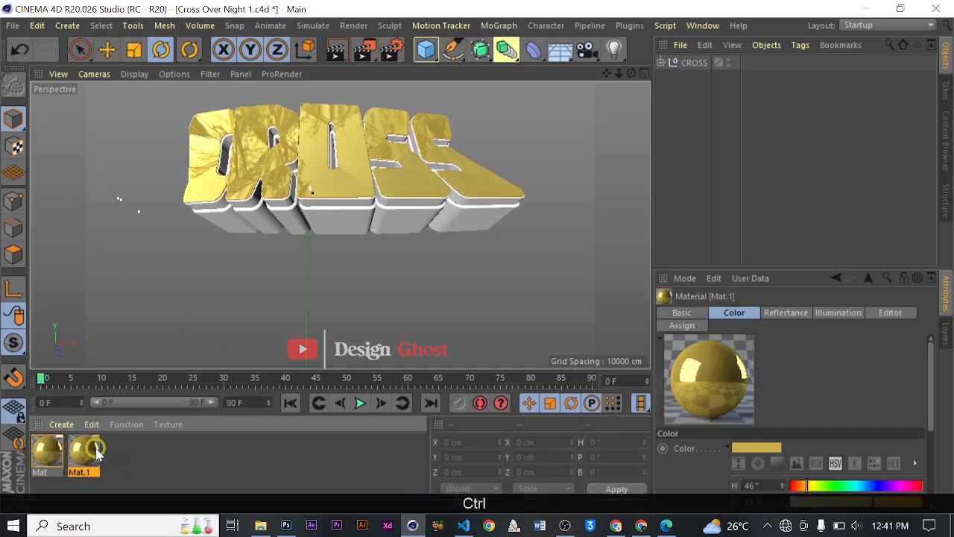
{"action": "double_click", "coordinate": [93, 453]}
{"action": "left_click_drag", "start_coordinate": [428, 28], "coordinate": [560, 34]}
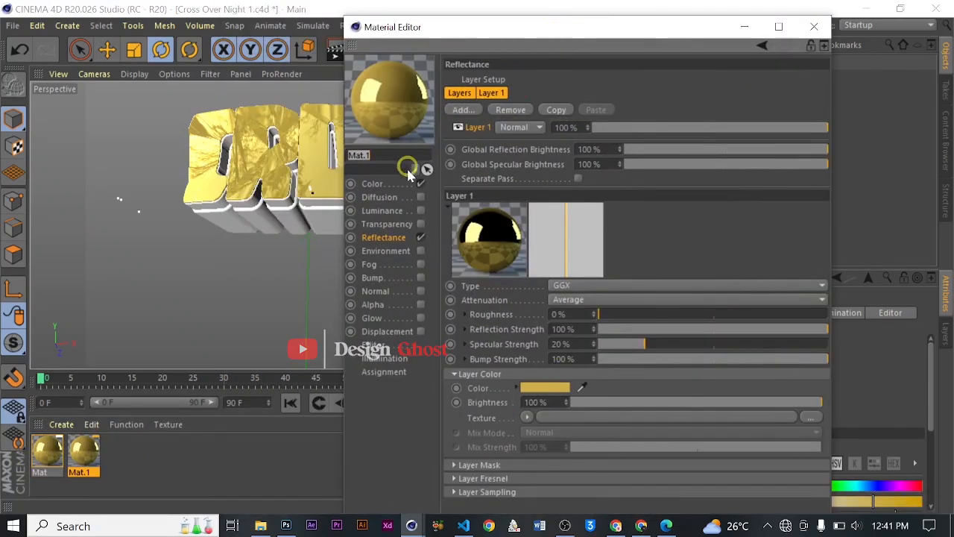
{"action": "left_click", "coordinate": [372, 184]}
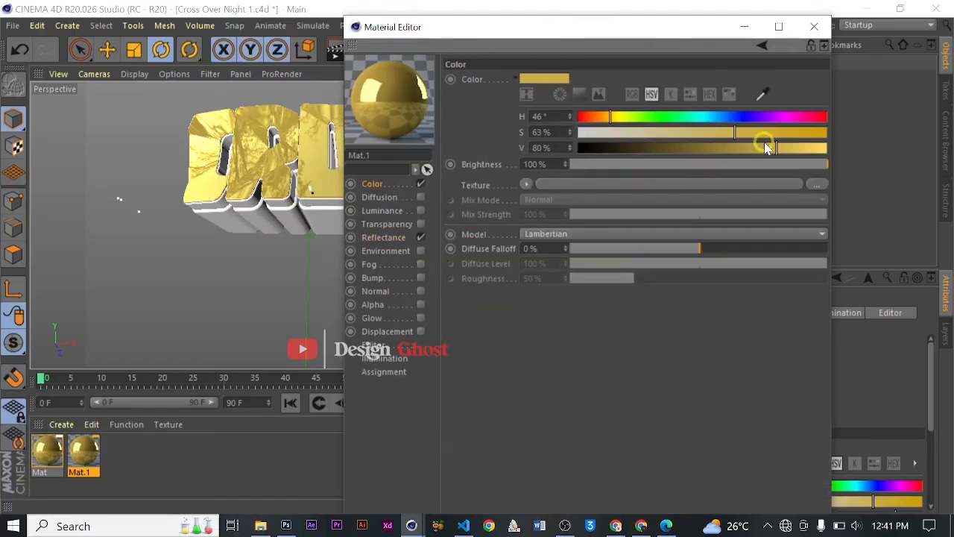
{"action": "left_click_drag", "start_coordinate": [776, 149], "coordinate": [749, 133]}
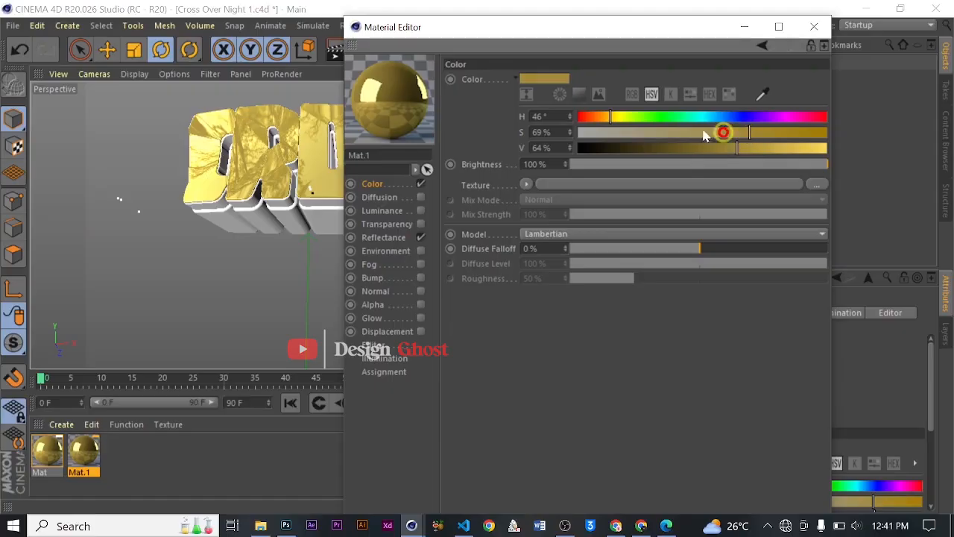
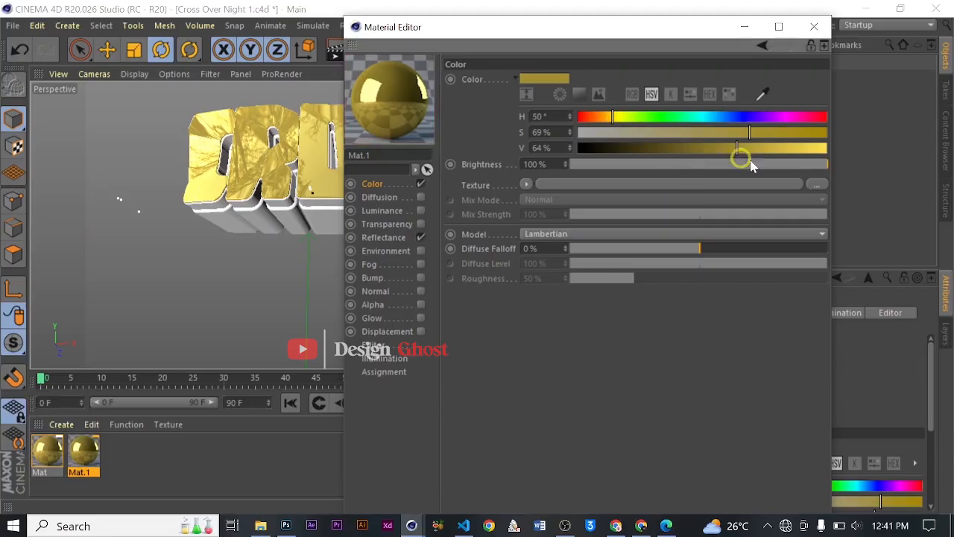
{"action": "left_click_drag", "start_coordinate": [734, 149], "coordinate": [758, 152]}
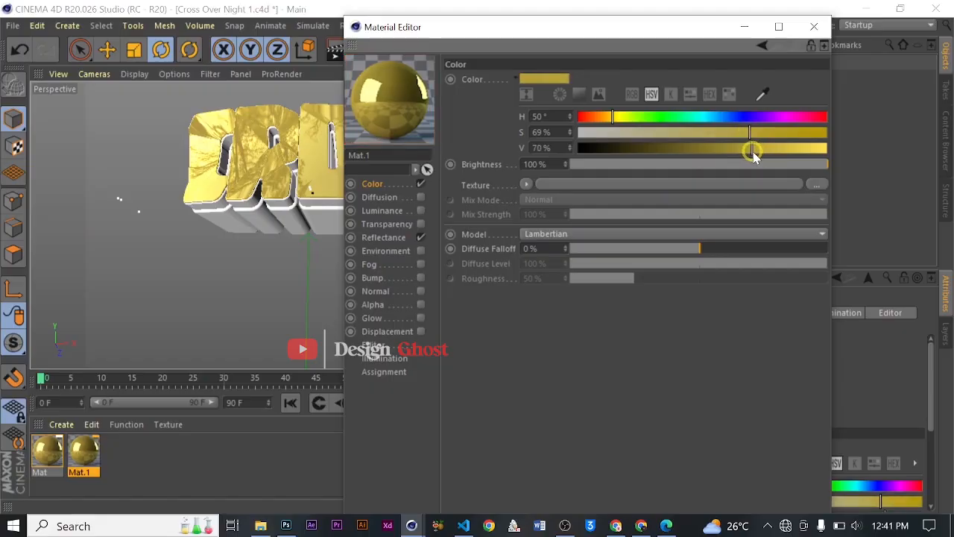
{"action": "left_click_drag", "start_coordinate": [750, 151], "coordinate": [747, 151]}
{"action": "left_click_drag", "start_coordinate": [753, 150], "coordinate": [758, 150]}
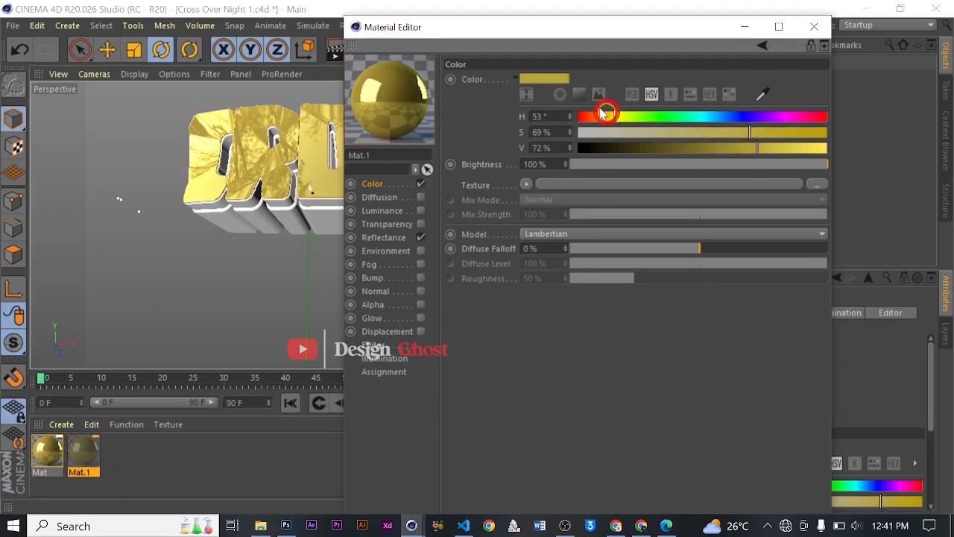
{"action": "left_click", "coordinate": [544, 79]}
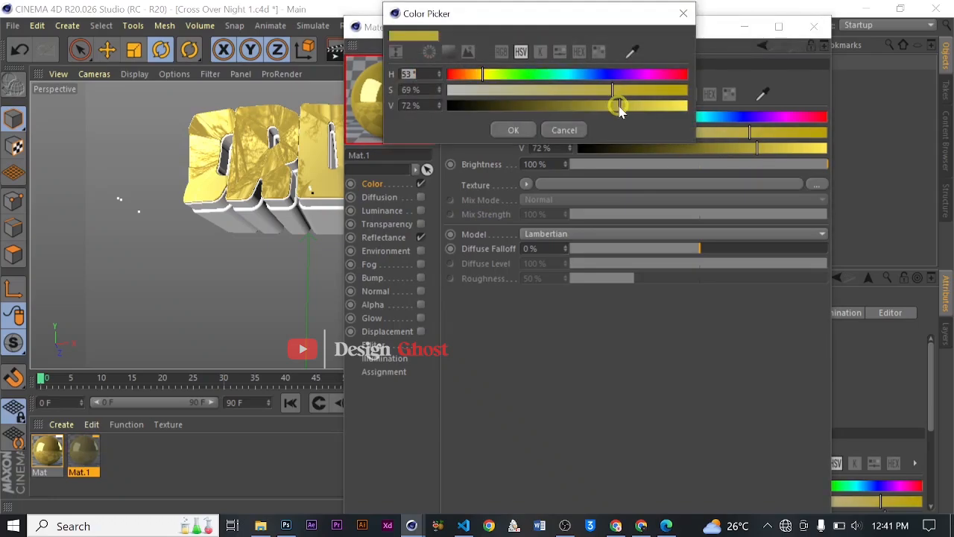
{"action": "left_click_drag", "start_coordinate": [619, 108], "coordinate": [630, 109]}
{"action": "left_click_drag", "start_coordinate": [623, 95], "coordinate": [633, 93]}
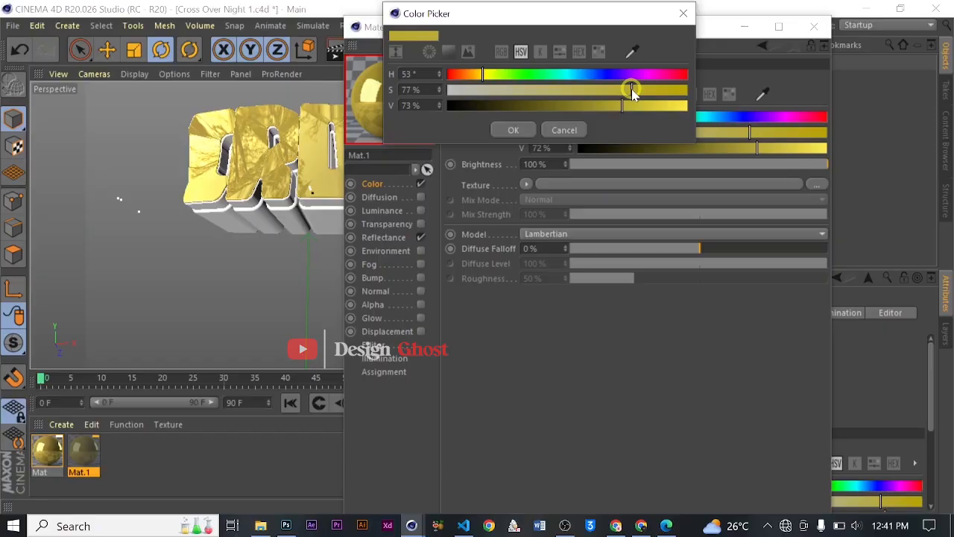
{"action": "left_click", "coordinate": [683, 14]}
Raise the brightness value of the duplicate material's color to V 75% and close the material editor.
{"action": "left_click", "coordinate": [760, 153]}
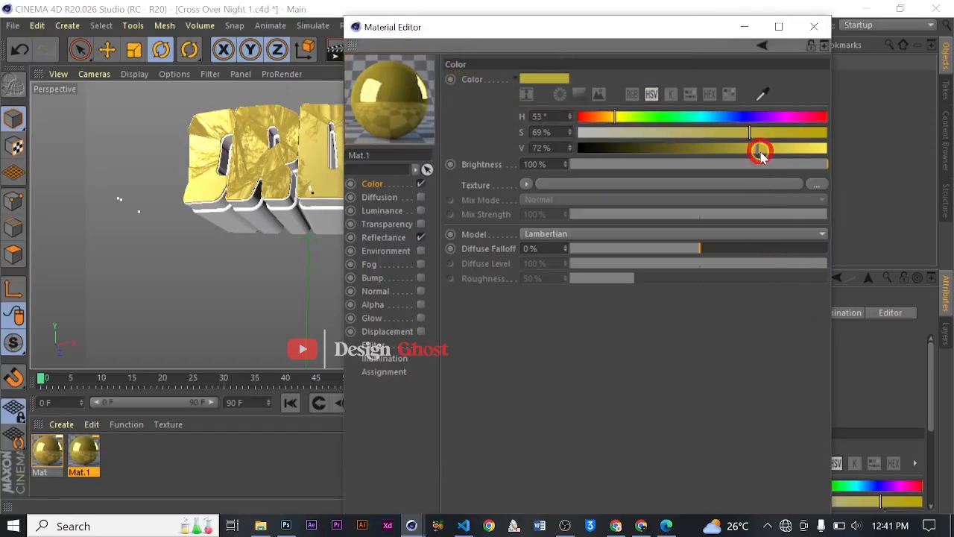
{"action": "left_click", "coordinate": [763, 150]}
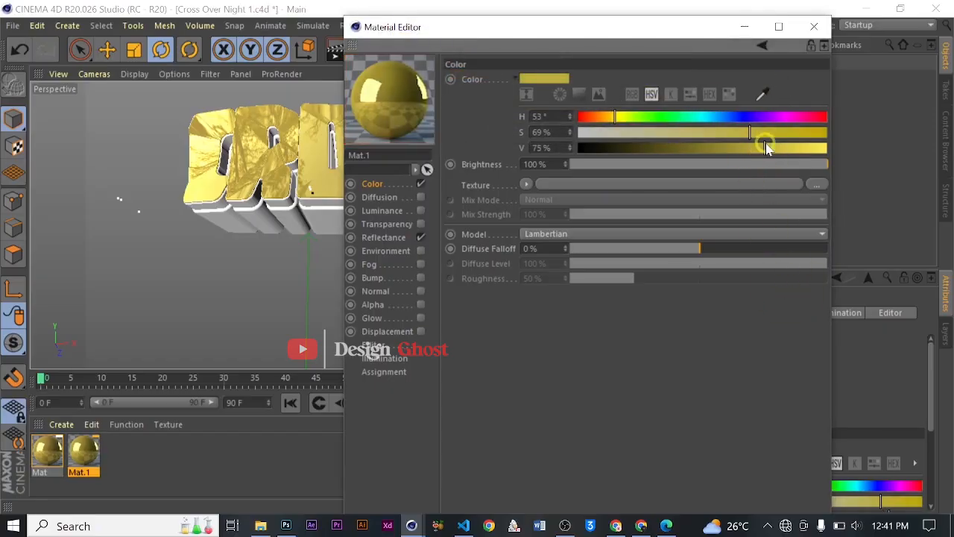
{"action": "left_click", "coordinate": [814, 27]}
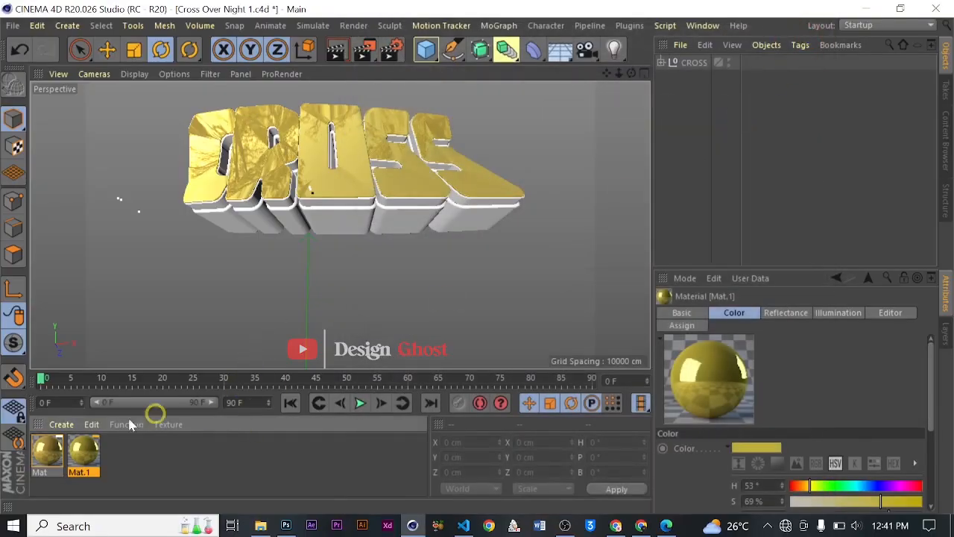
Copy the duplicate material's color into the Layer Color of its own reflectance layer.
{"action": "double_click", "coordinate": [84, 451]}
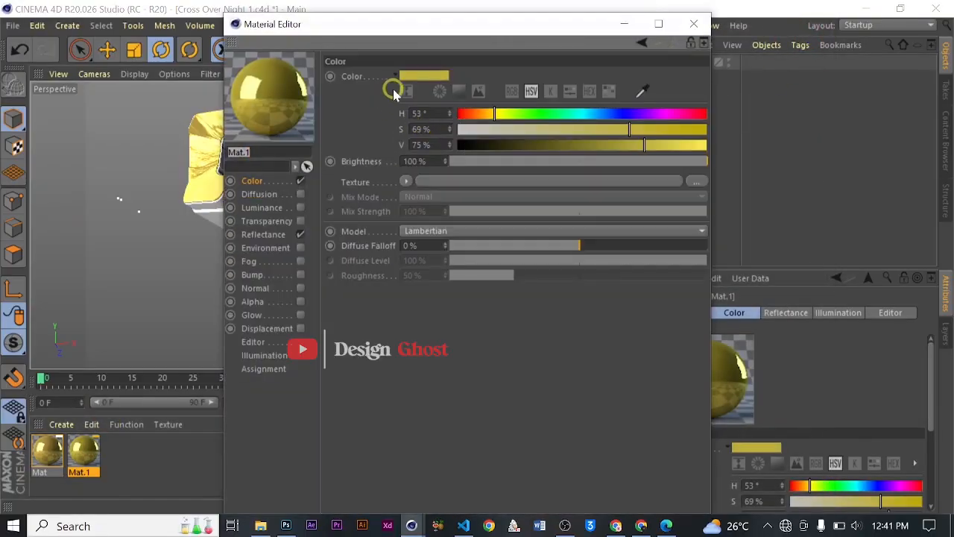
{"action": "right_click", "coordinate": [351, 76]}
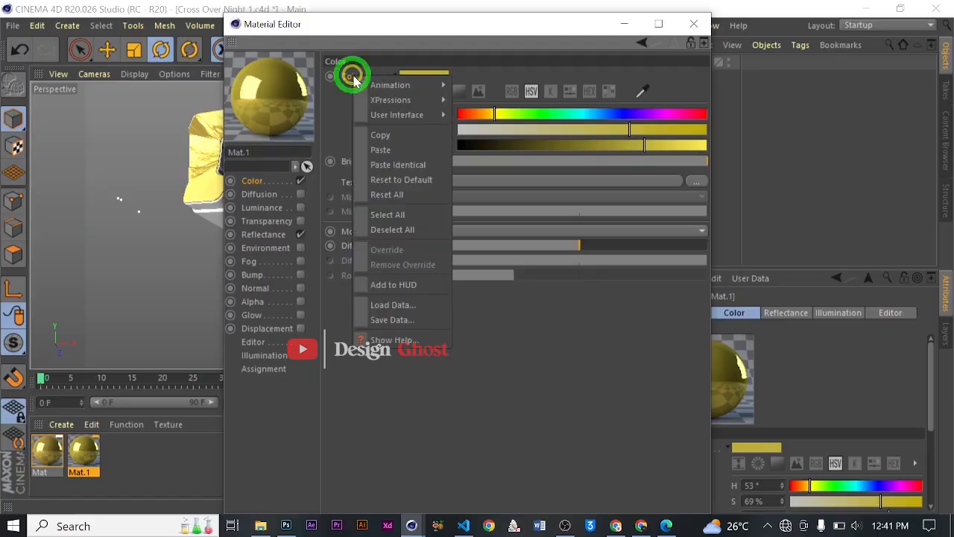
{"action": "left_click", "coordinate": [393, 132]}
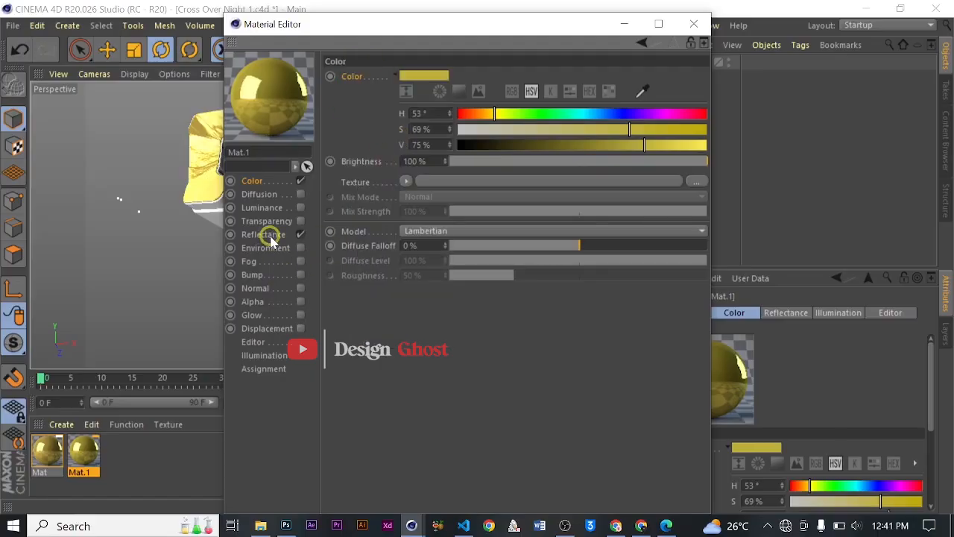
{"action": "left_click", "coordinate": [270, 236]}
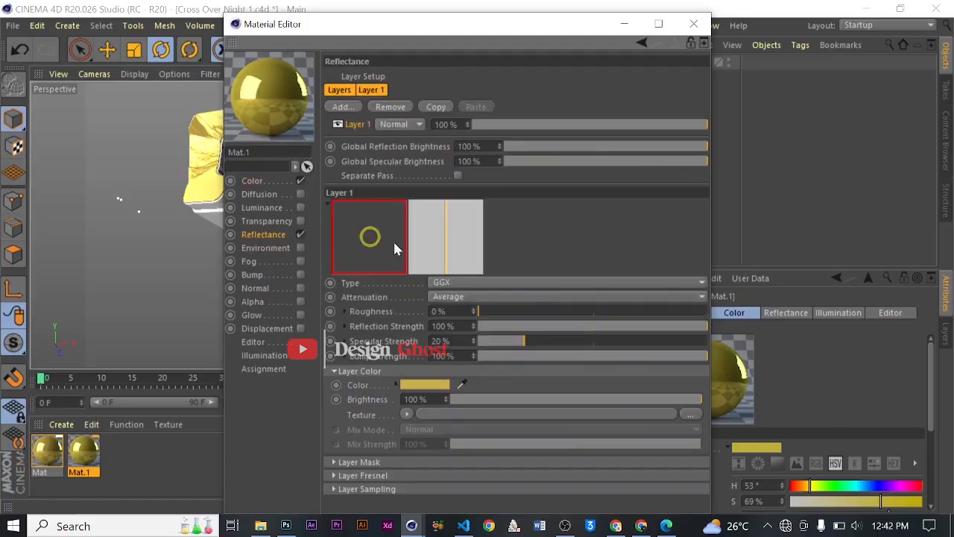
{"action": "right_click", "coordinate": [351, 389]}
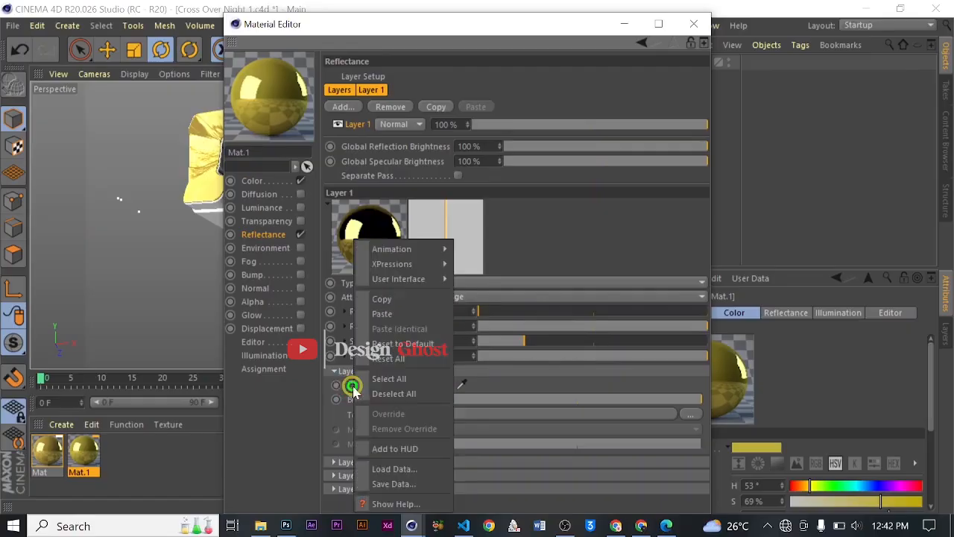
{"action": "left_click", "coordinate": [381, 314]}
{"action": "left_click", "coordinate": [693, 24]}
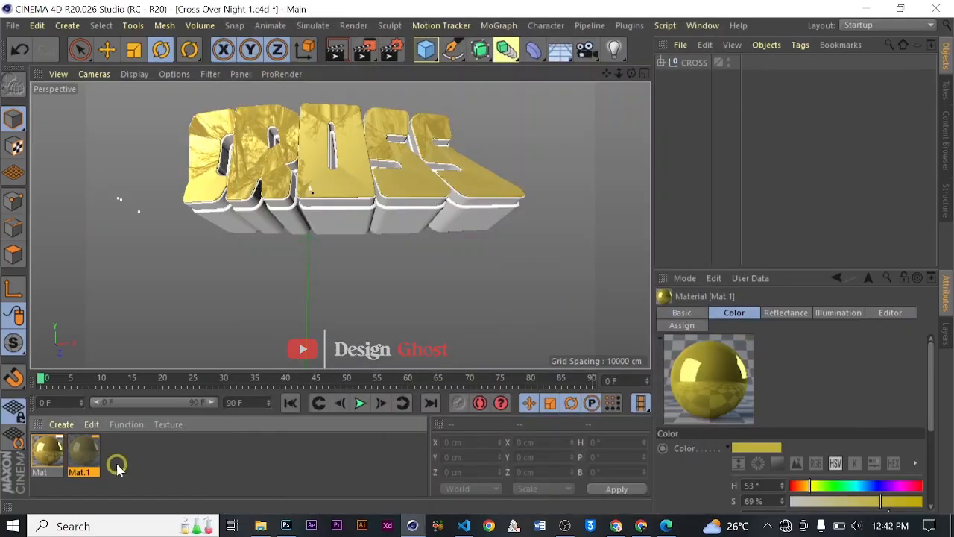
Lighten the original gold material by setting its color to S 54% and V 85%.
{"action": "double_click", "coordinate": [47, 450]}
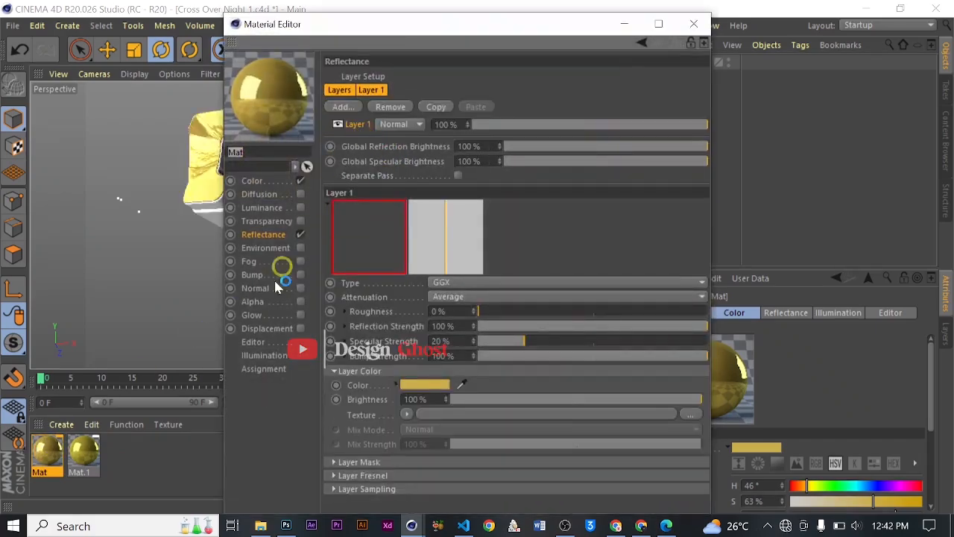
{"action": "left_click", "coordinate": [254, 182]}
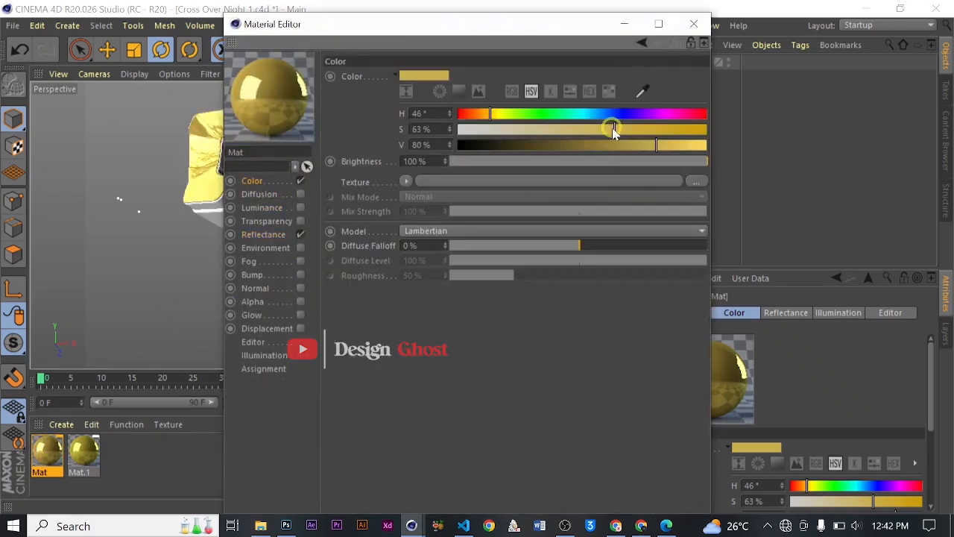
{"action": "left_click_drag", "start_coordinate": [613, 132], "coordinate": [583, 132]}
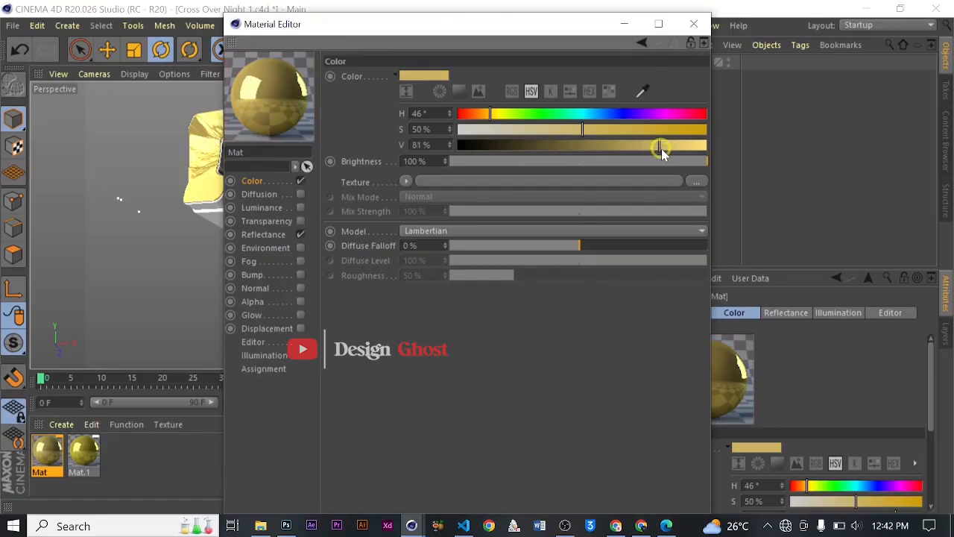
{"action": "left_click_drag", "start_coordinate": [662, 151], "coordinate": [667, 153]}
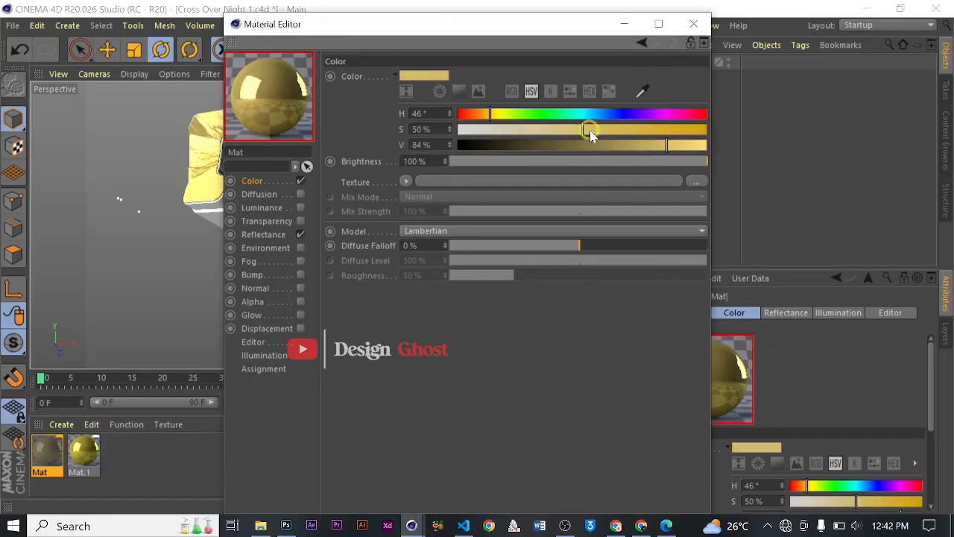
{"action": "left_click_drag", "start_coordinate": [591, 135], "coordinate": [594, 133]}
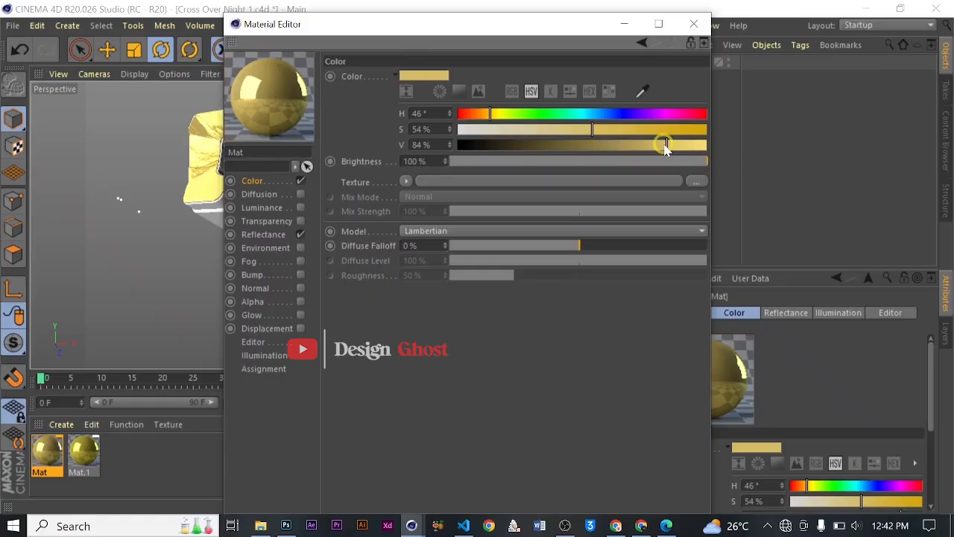
{"action": "left_click", "coordinate": [670, 149]}
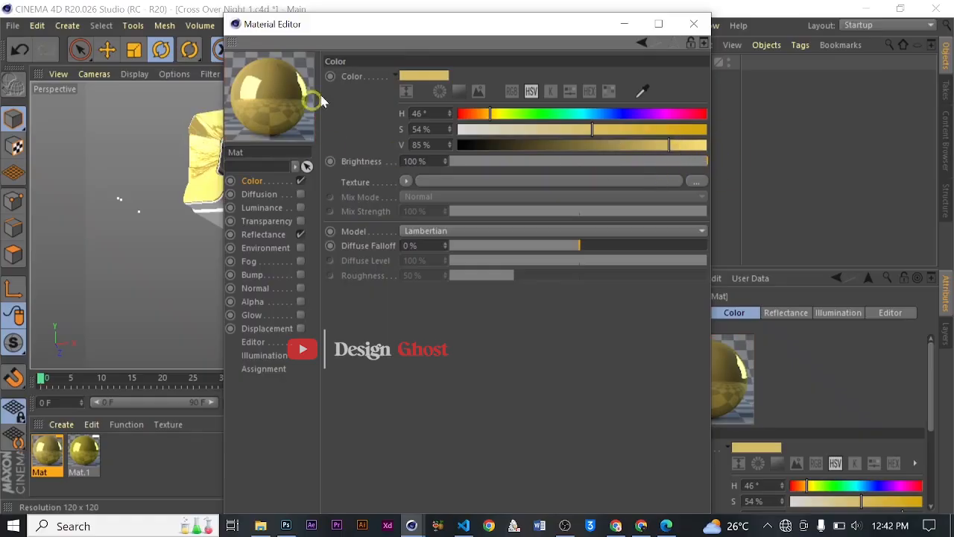
Copy the original material's lightened gold color into the Layer Color of its reflectance layer.
{"action": "right_click", "coordinate": [356, 77]}
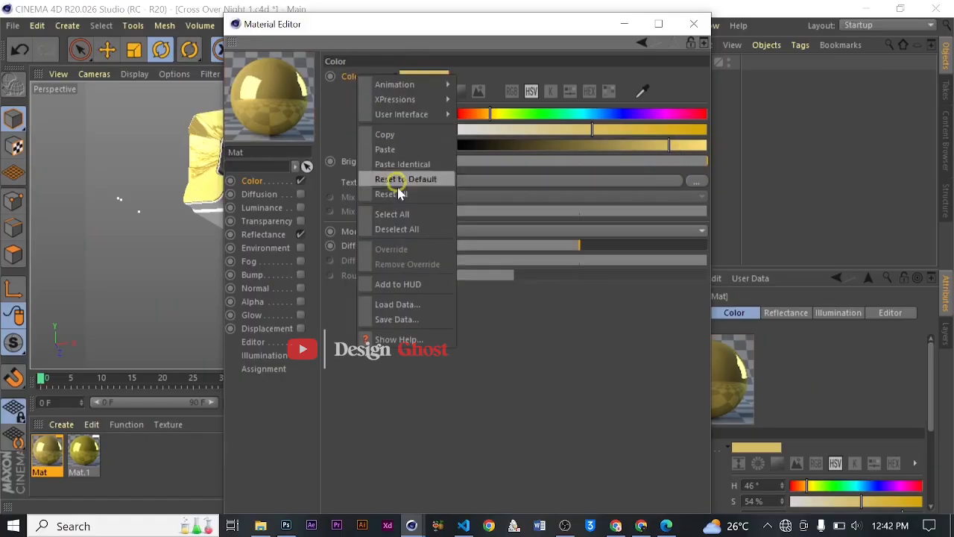
{"action": "left_click", "coordinate": [402, 134]}
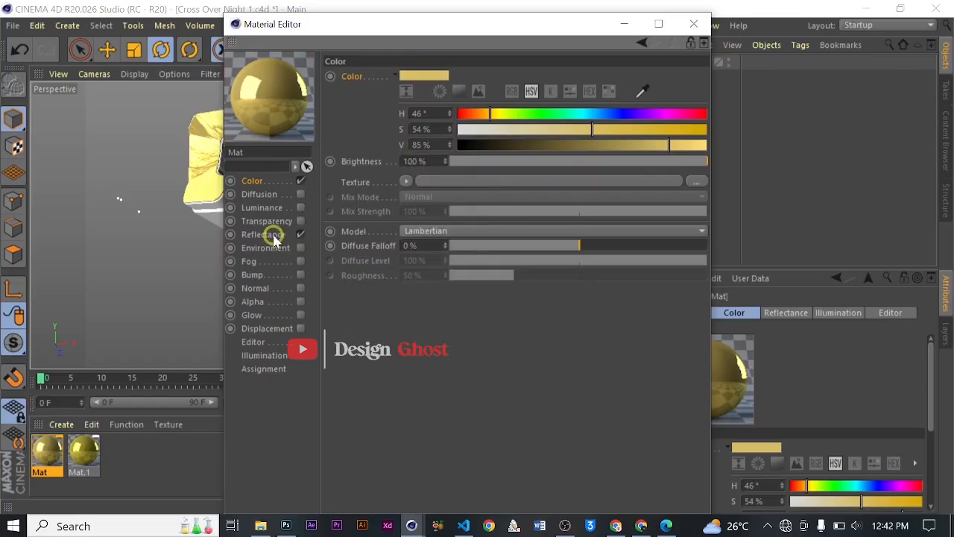
{"action": "left_click", "coordinate": [273, 237]}
{"action": "right_click", "coordinate": [355, 390]}
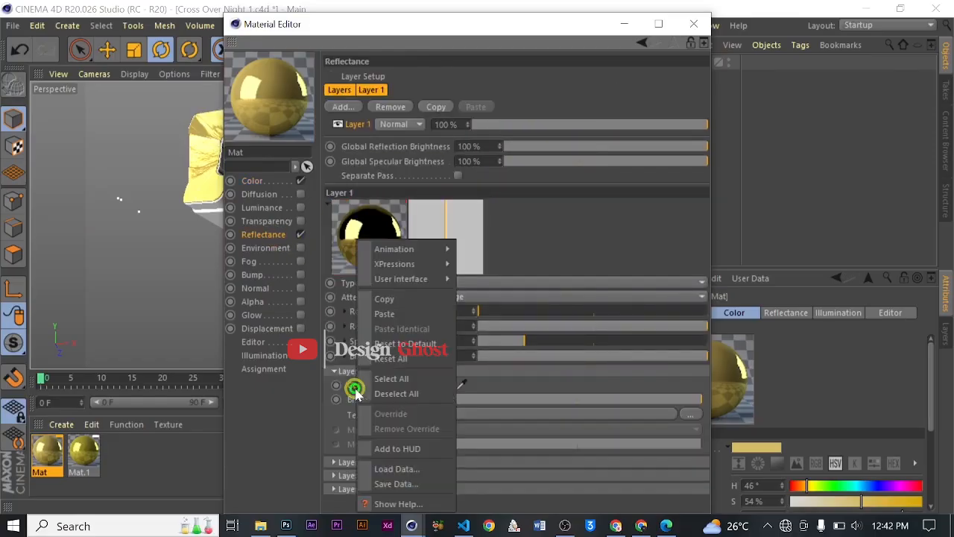
{"action": "left_click", "coordinate": [412, 319]}
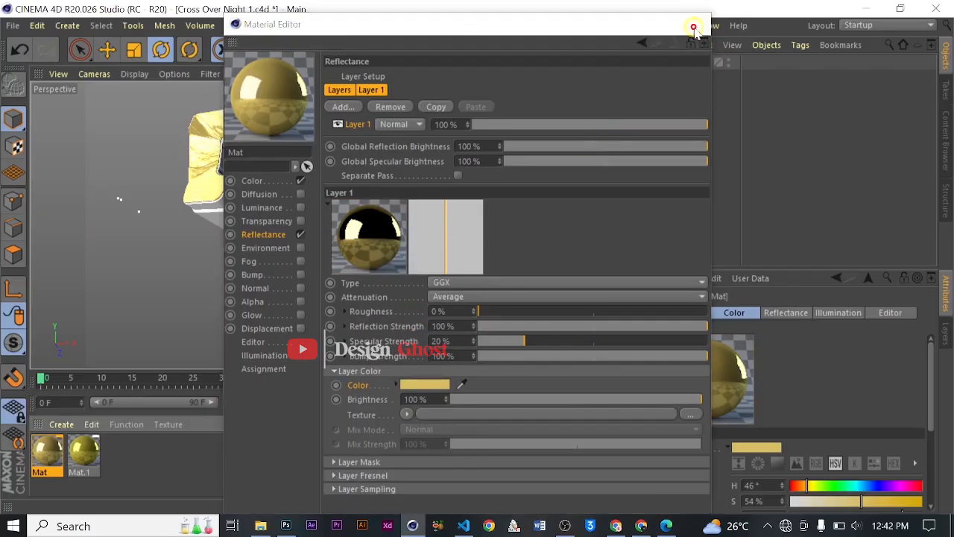
Apply the duplicate gold material Mat.1 to the middle rim just behind the CROSS letter faces.
{"action": "left_click", "coordinate": [693, 27]}
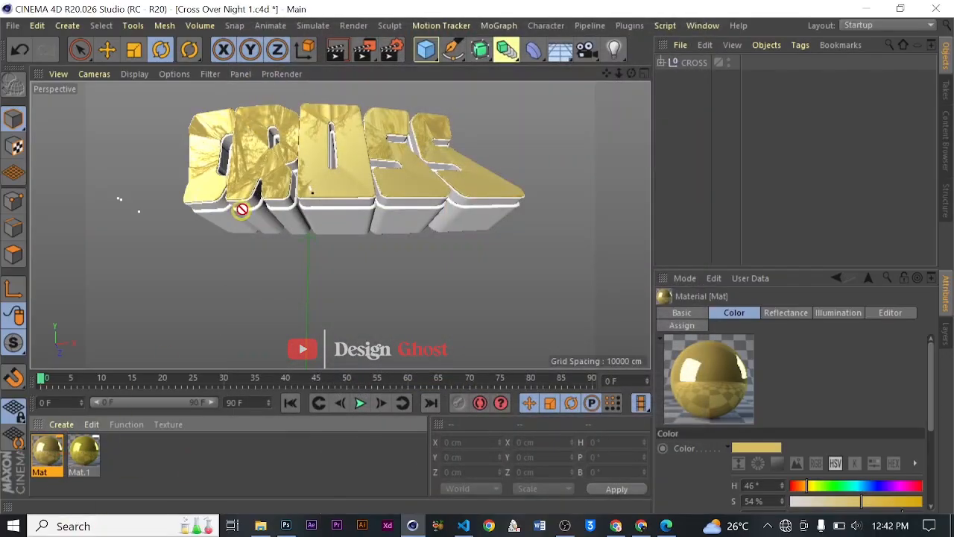
{"action": "left_click_drag", "start_coordinate": [257, 212], "coordinate": [252, 203]}
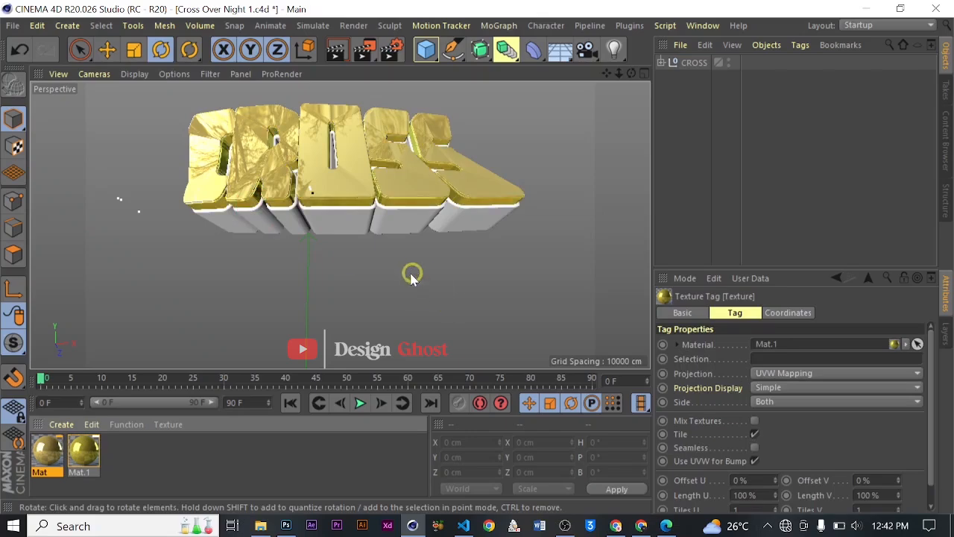
Darken the color of the duplicate gold material Mat.1 by setting its value to V 61%.
{"action": "double_click", "coordinate": [84, 451]}
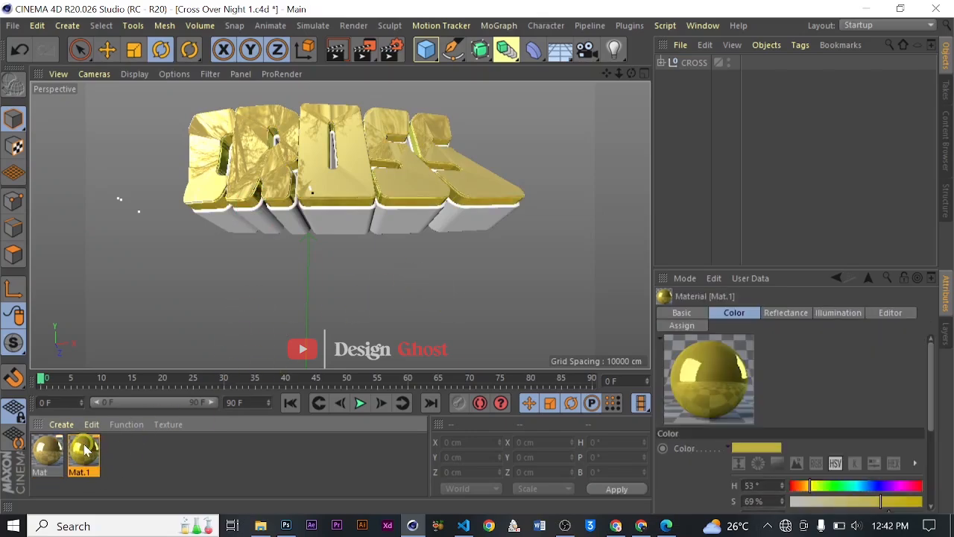
{"action": "left_click", "coordinate": [586, 32]}
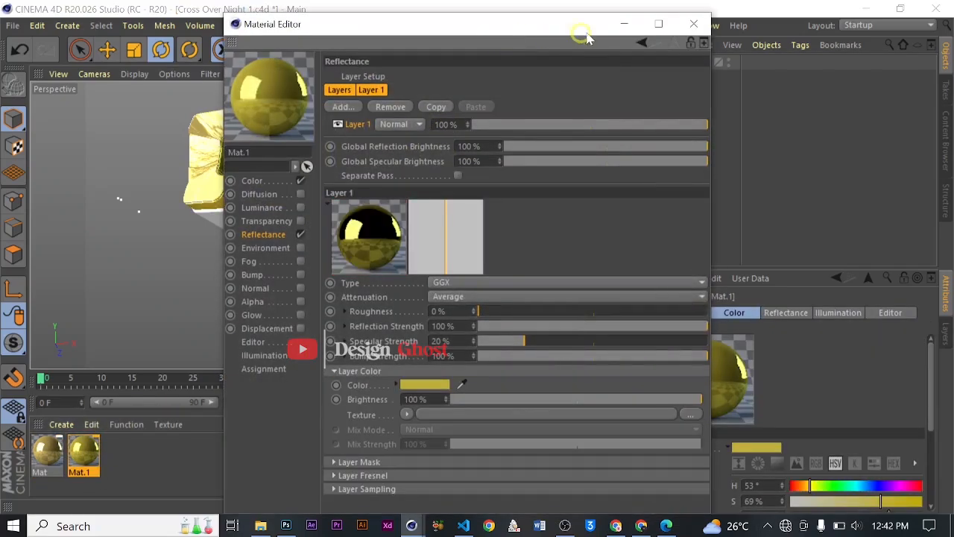
{"action": "left_click_drag", "start_coordinate": [504, 26], "coordinate": [594, 30]}
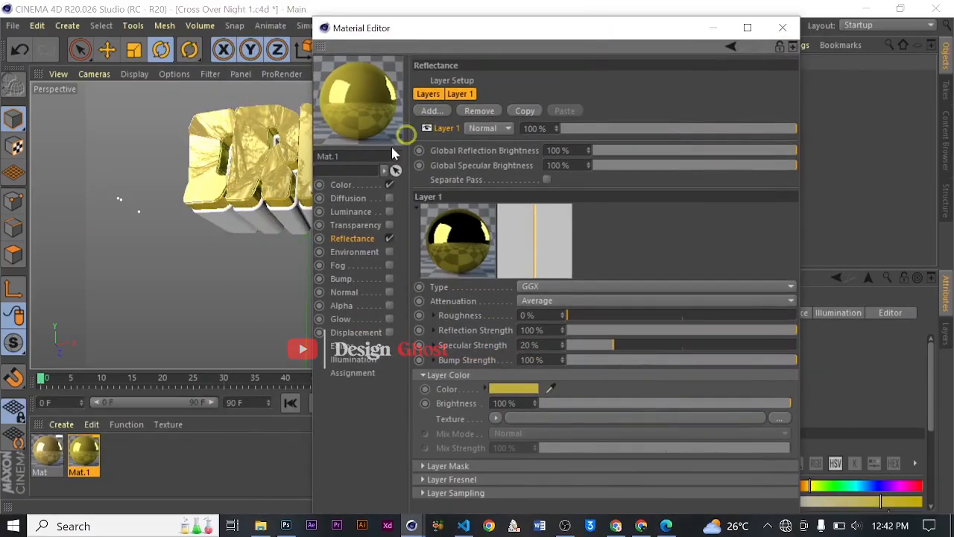
{"action": "left_click", "coordinate": [343, 185]}
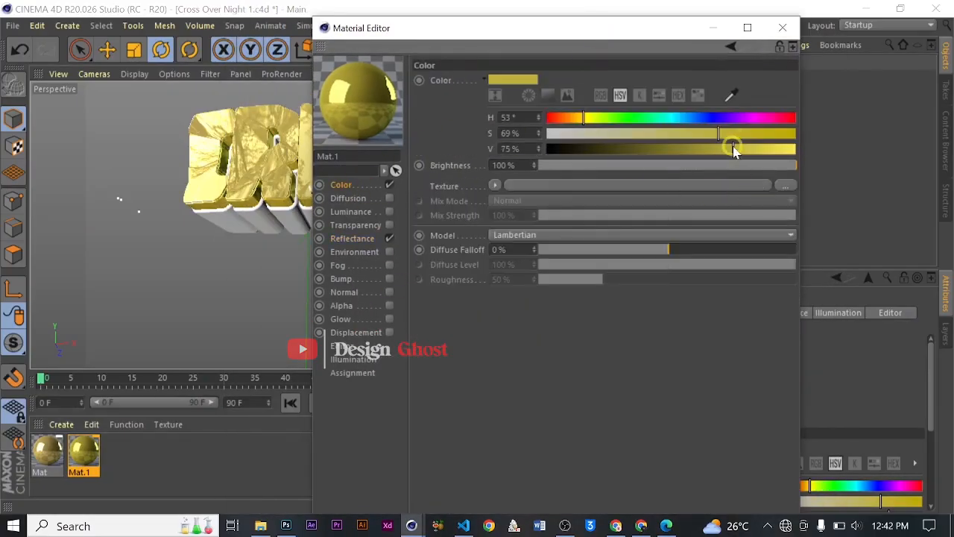
{"action": "left_click_drag", "start_coordinate": [734, 148], "coordinate": [696, 156]}
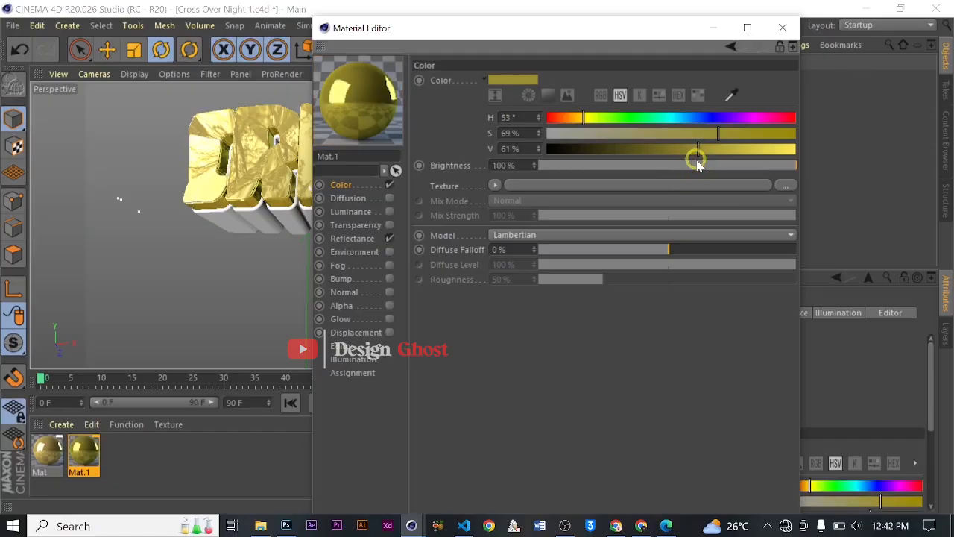
Copy Mat.1's darkened color into the Layer Color of its reflectance layer and close the material editor.
{"action": "right_click", "coordinate": [440, 81]}
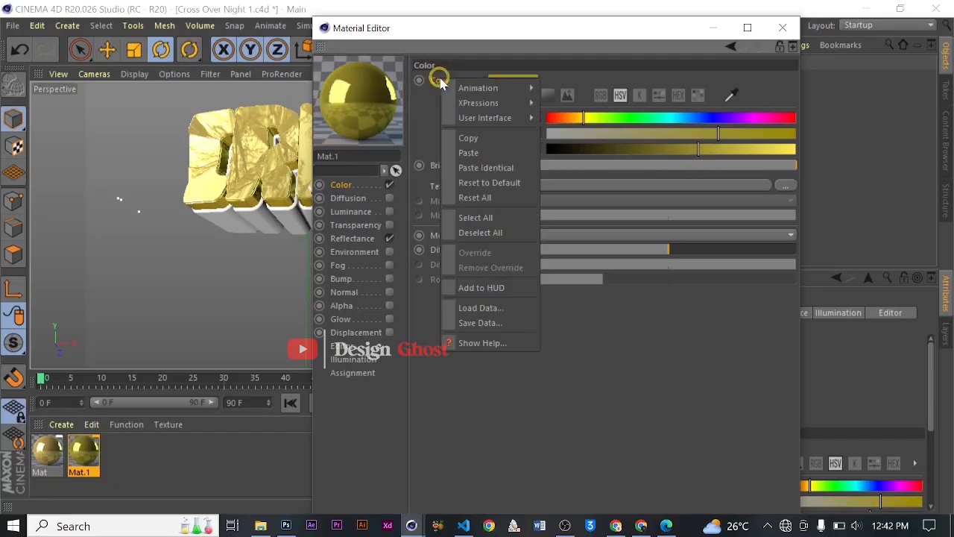
{"action": "left_click", "coordinate": [484, 138]}
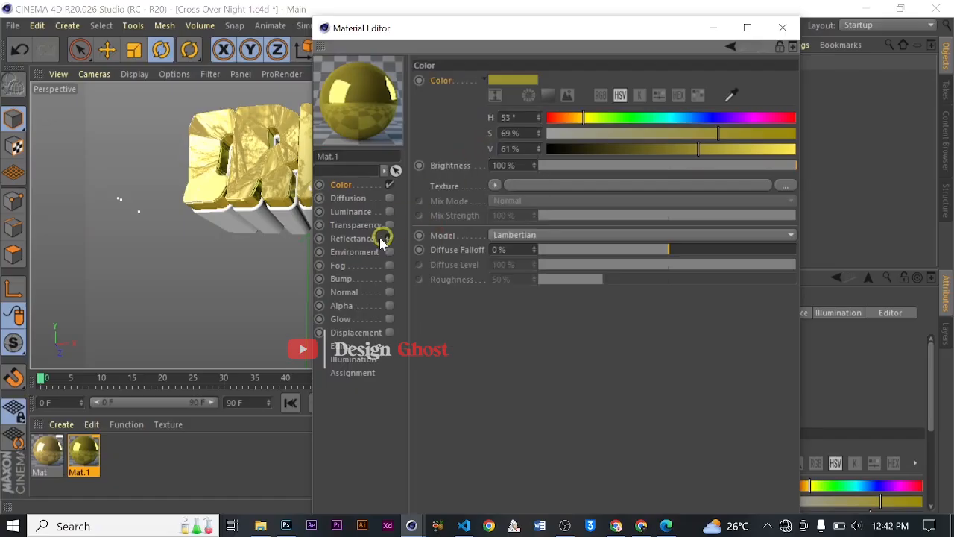
{"action": "left_click", "coordinate": [349, 238]}
{"action": "right_click", "coordinate": [445, 388]}
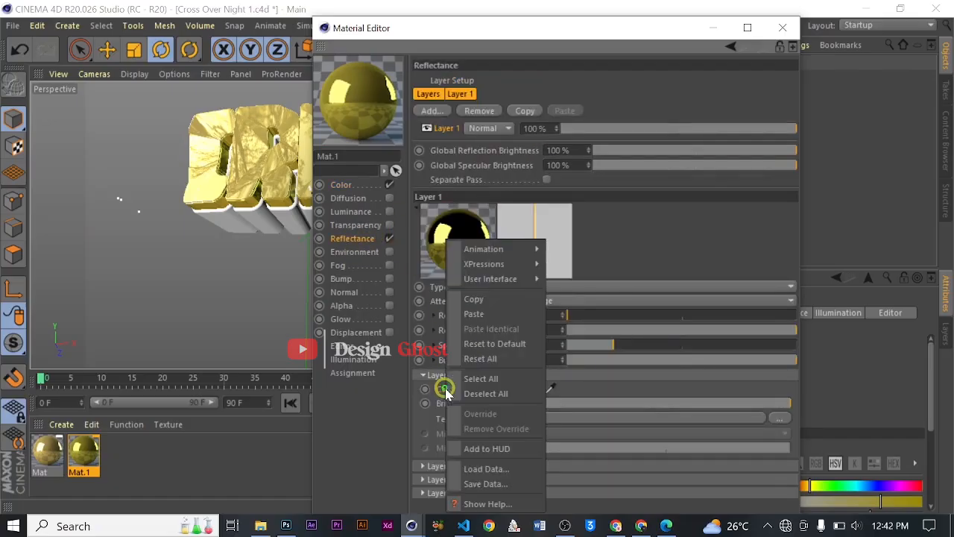
{"action": "left_click", "coordinate": [482, 315]}
{"action": "left_click", "coordinate": [783, 27]}
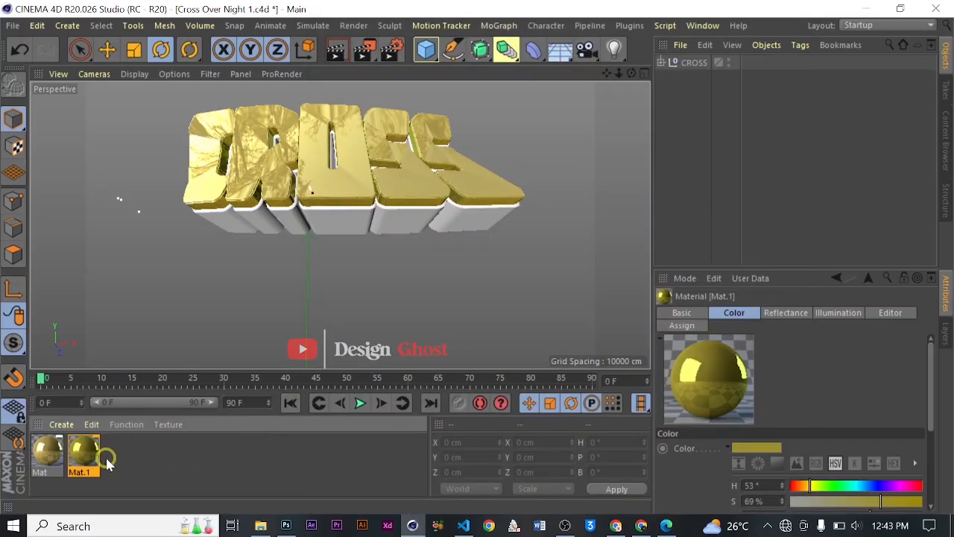
Create a new standard material and set its color to a neutral grey with S 0% and V 60%.
{"action": "left_click", "coordinate": [55, 426]}
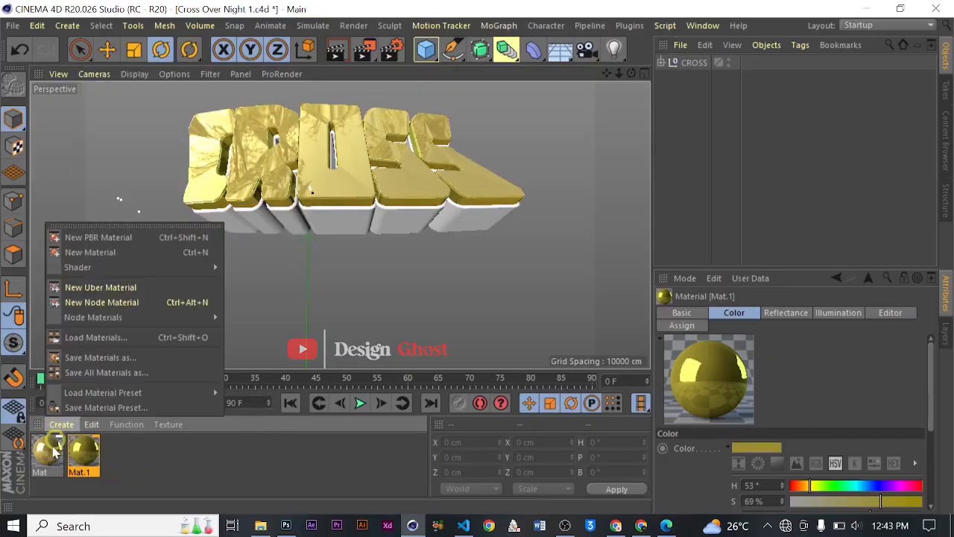
{"action": "left_click", "coordinate": [90, 252]}
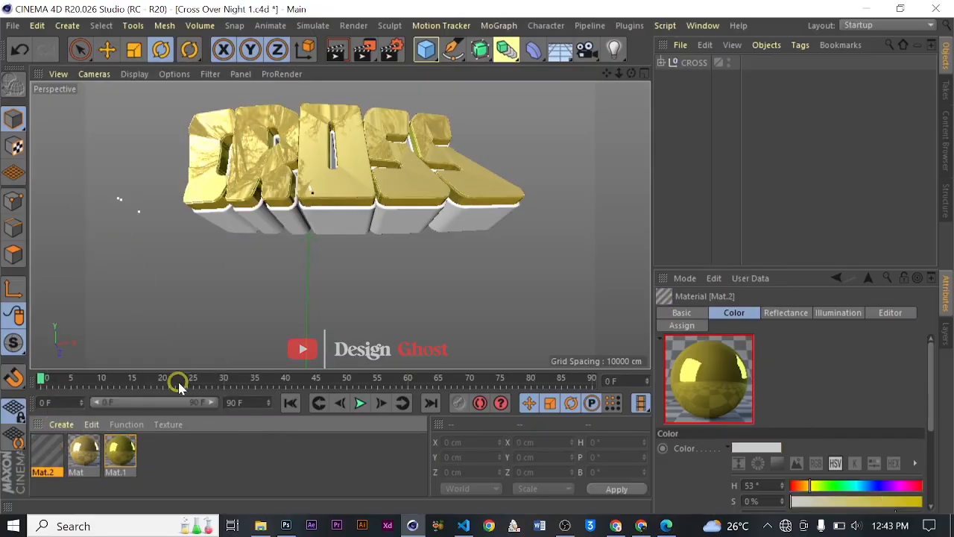
{"action": "double_click", "coordinate": [49, 451]}
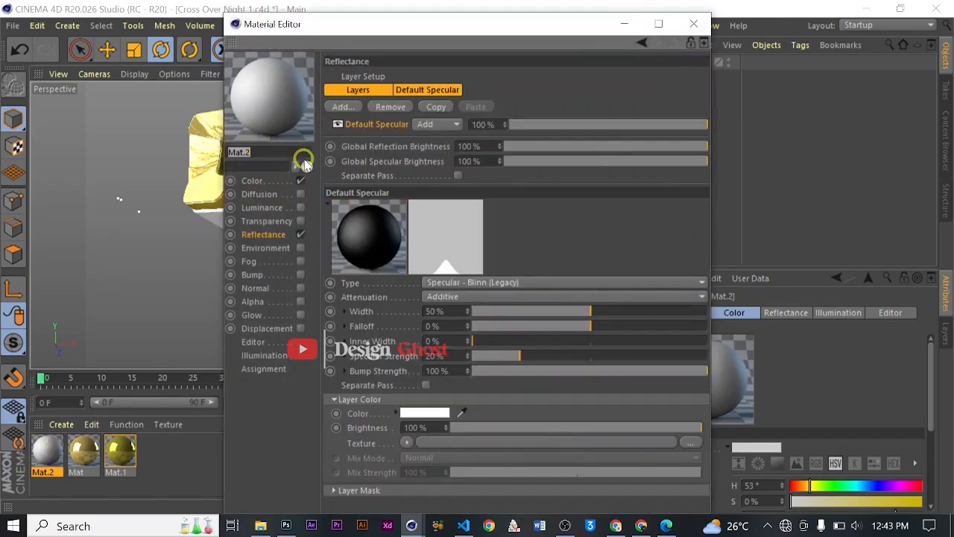
{"action": "left_click", "coordinate": [253, 181]}
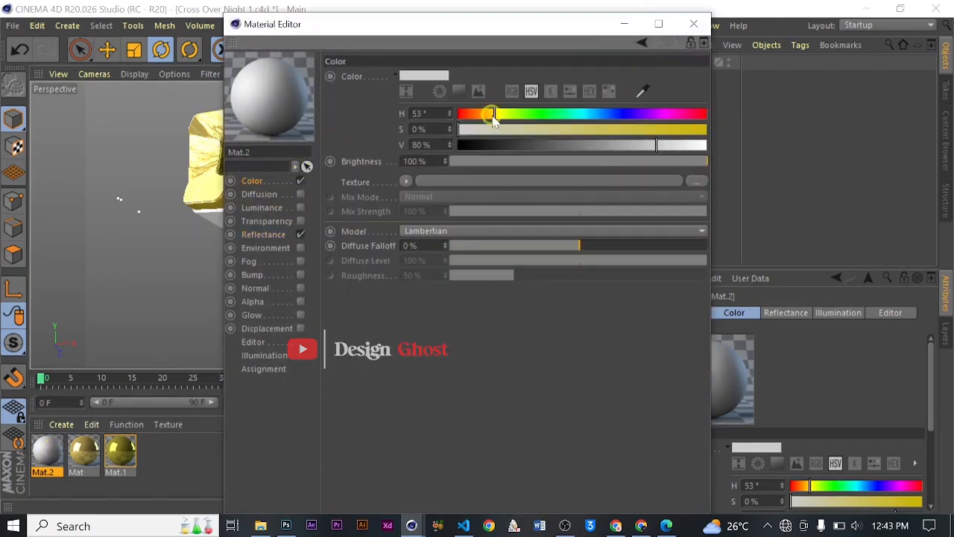
{"action": "left_click", "coordinate": [583, 146]}
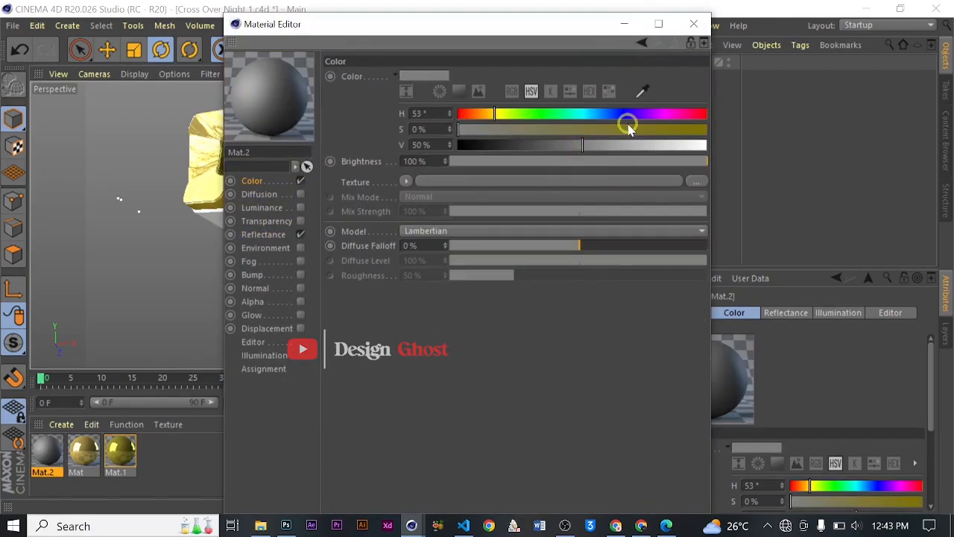
{"action": "left_click_drag", "start_coordinate": [592, 149], "coordinate": [607, 145]}
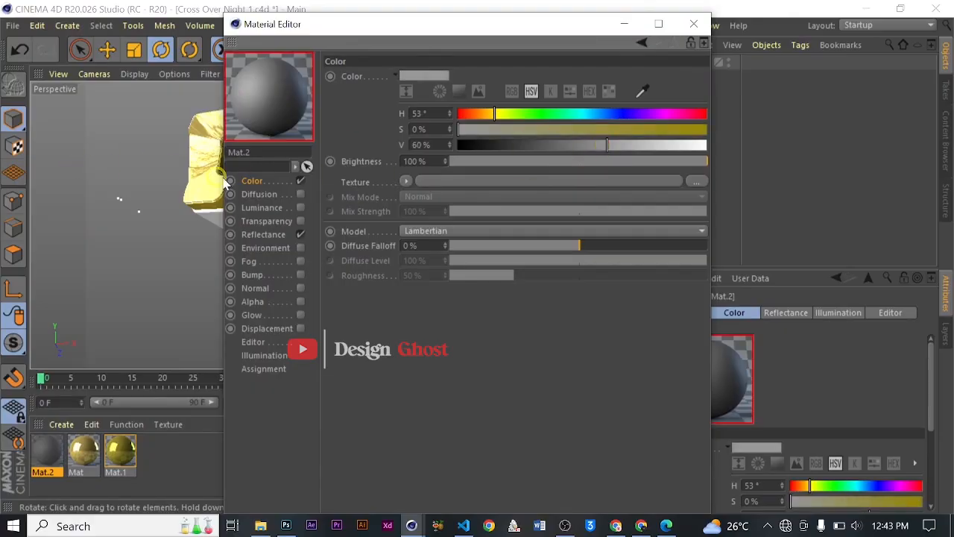
Copy the new material's grey color into the Layer Color of its Default Specular reflectance layer.
{"action": "right_click", "coordinate": [366, 76]}
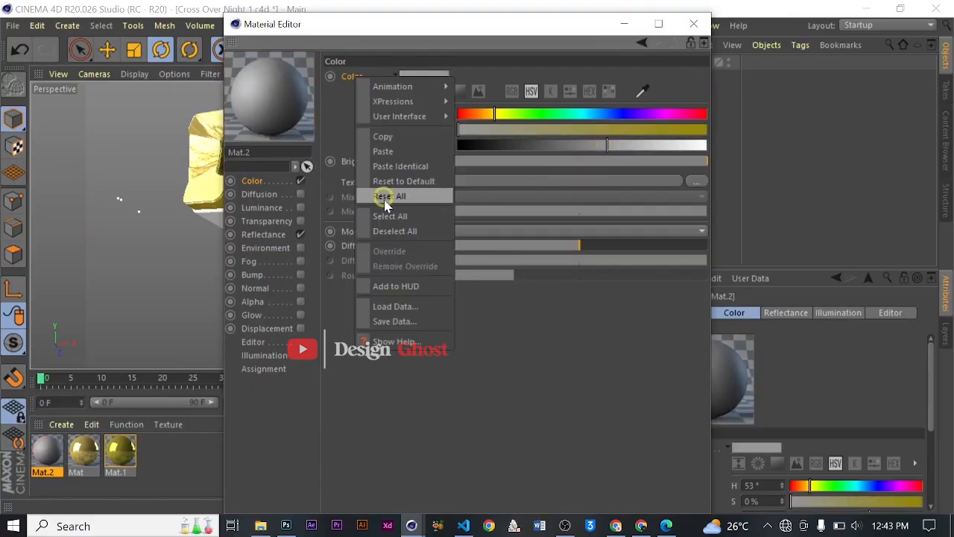
{"action": "left_click", "coordinate": [405, 131]}
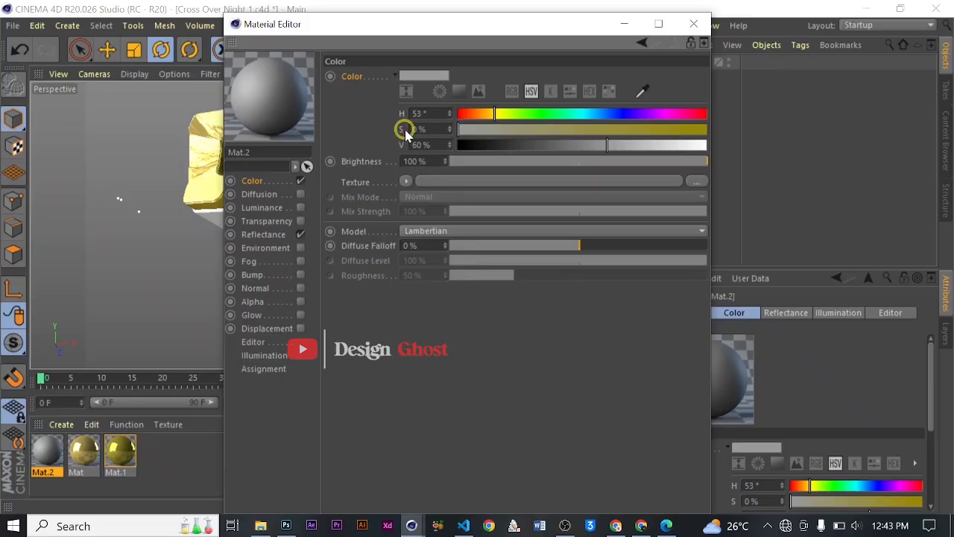
{"action": "left_click", "coordinate": [265, 234]}
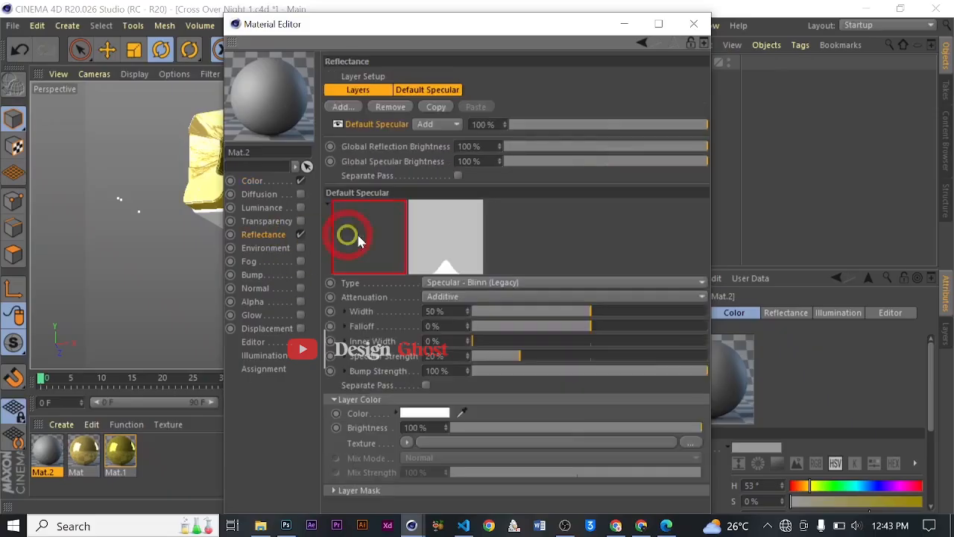
{"action": "right_click", "coordinate": [357, 416]}
{"action": "left_click", "coordinate": [411, 314]}
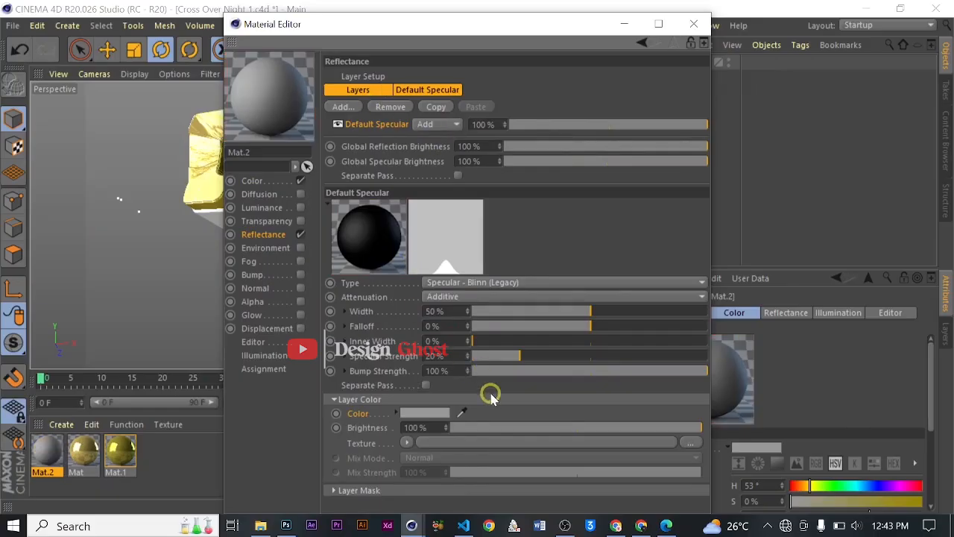
Replace the grey material's Default Specular layer with a GGX layer and paste the copied grey into its Layer Color.
{"action": "left_click", "coordinate": [388, 108]}
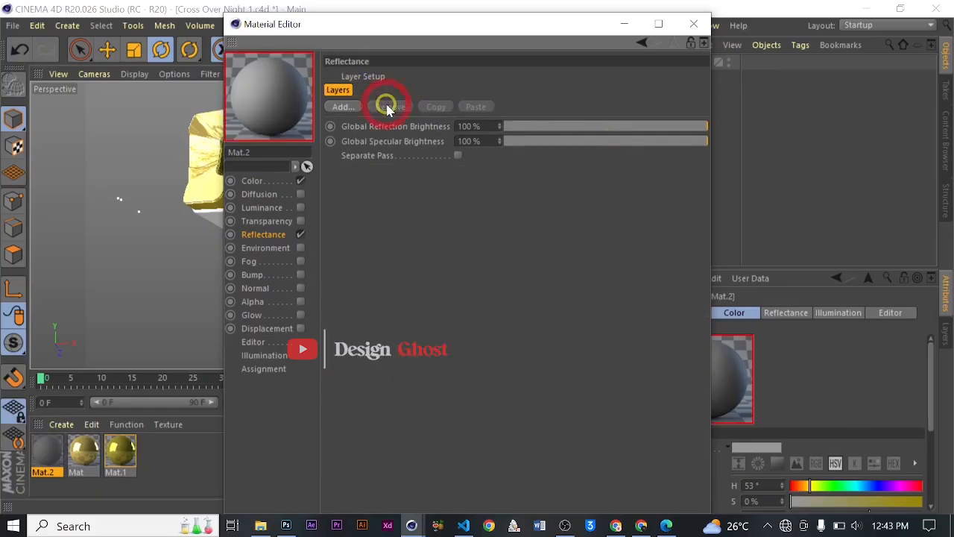
{"action": "left_click", "coordinate": [342, 107]}
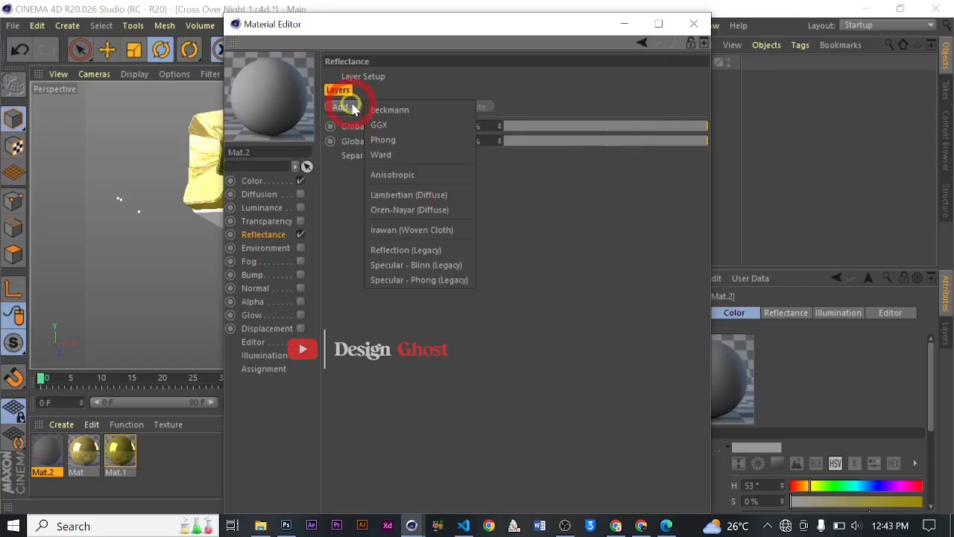
{"action": "left_click", "coordinate": [401, 128]}
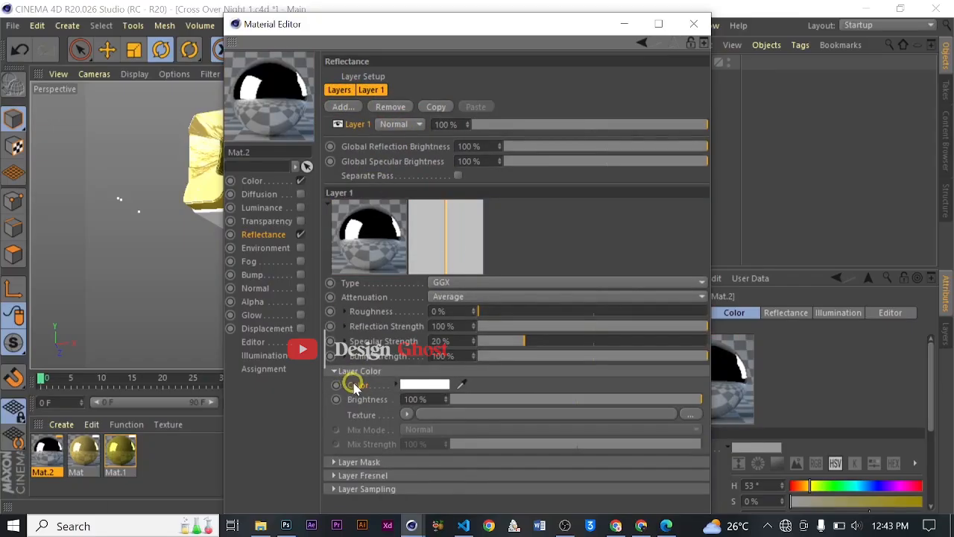
{"action": "right_click", "coordinate": [354, 386]}
{"action": "left_click", "coordinate": [392, 313]}
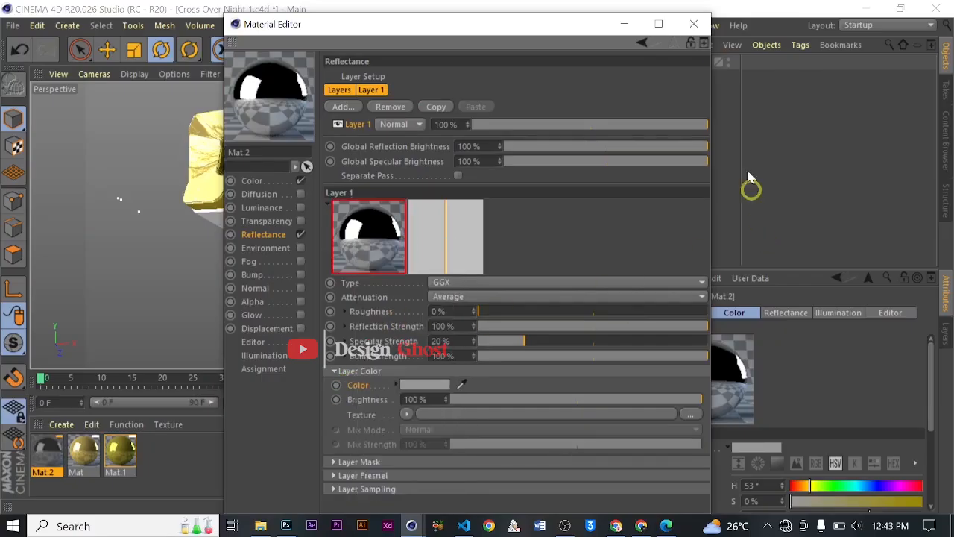
Close the material editor and apply the grey reflective material Mat.2 to the deep rear extrusion of the CROSS letters.
{"action": "left_click", "coordinate": [694, 24]}
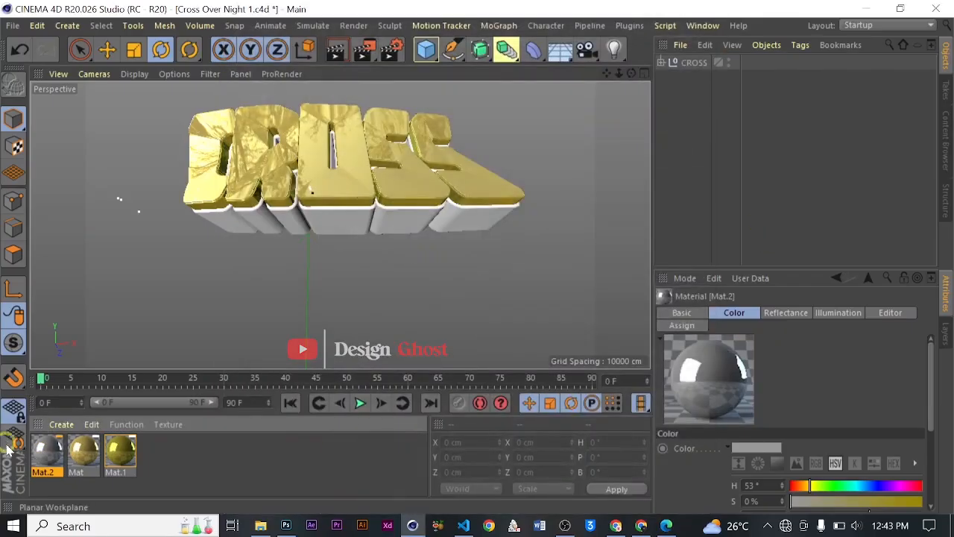
{"action": "left_click_drag", "start_coordinate": [46, 451], "coordinate": [261, 218]}
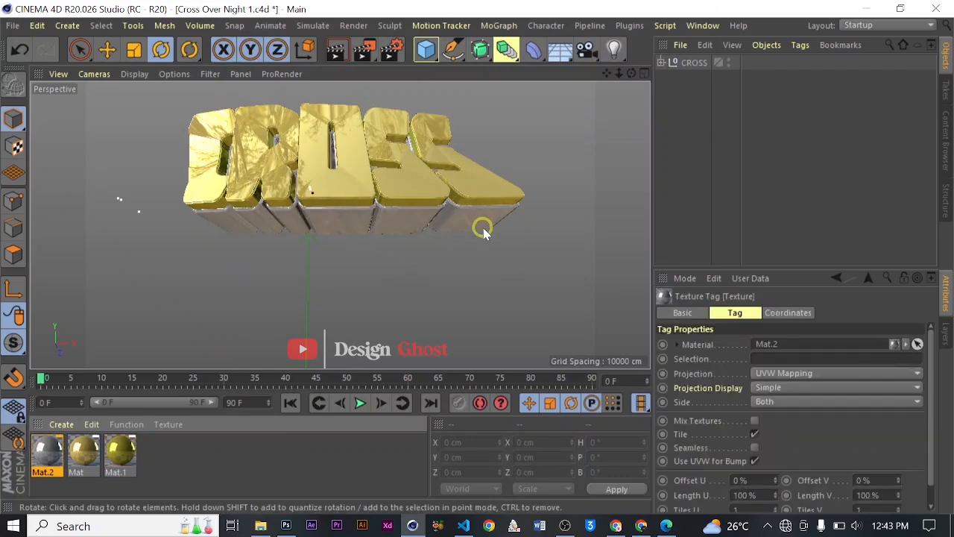
Add a camera framing the CROSS title from slightly below and look through it.
{"action": "left_click_drag", "start_coordinate": [631, 74], "coordinate": [477, 256]}
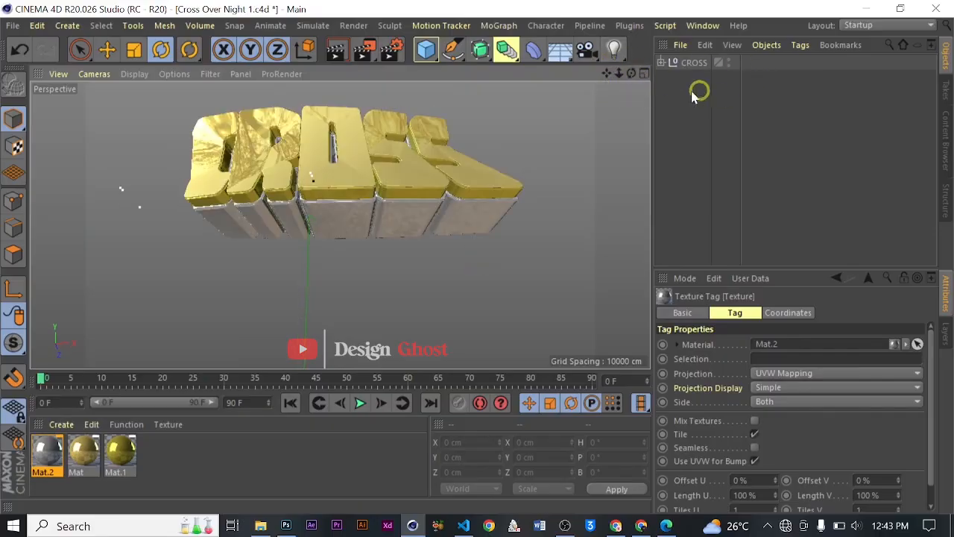
{"action": "left_click_drag", "start_coordinate": [585, 49], "coordinate": [653, 72]}
{"action": "left_click", "coordinate": [736, 63]}
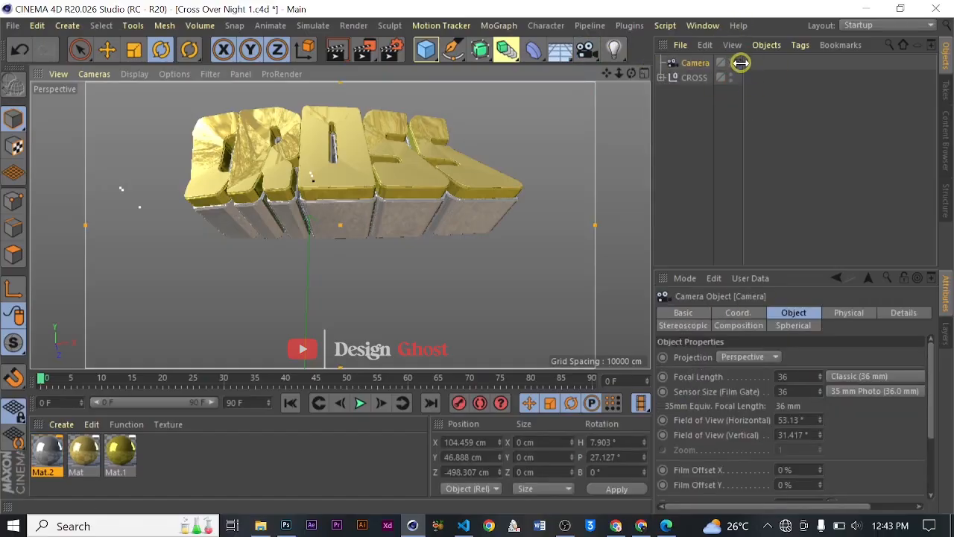
{"action": "left_click", "coordinate": [738, 64]}
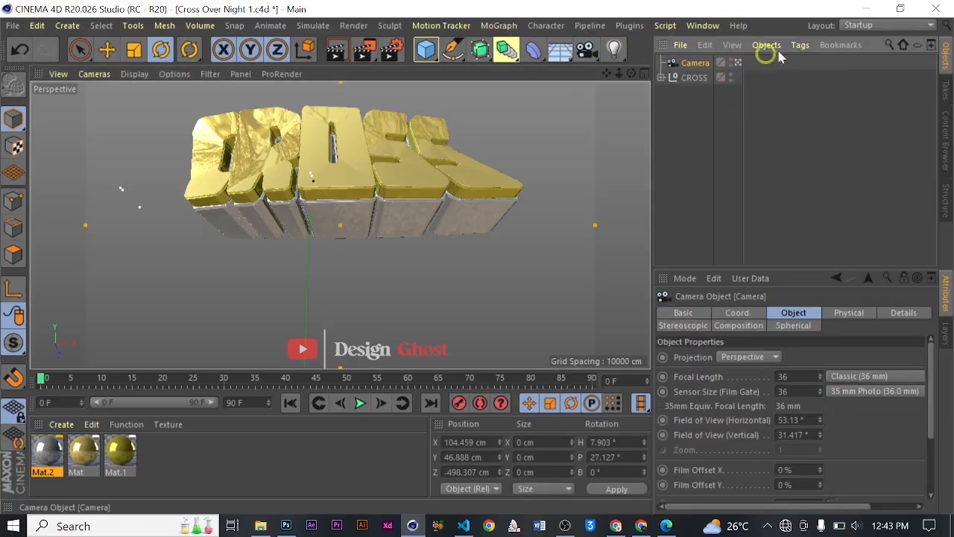
Add a Protection tag to the camera to lock its position, scale and rotation.
{"action": "left_click", "coordinate": [800, 44]}
{"action": "mouse_move", "coordinate": [827, 74]}
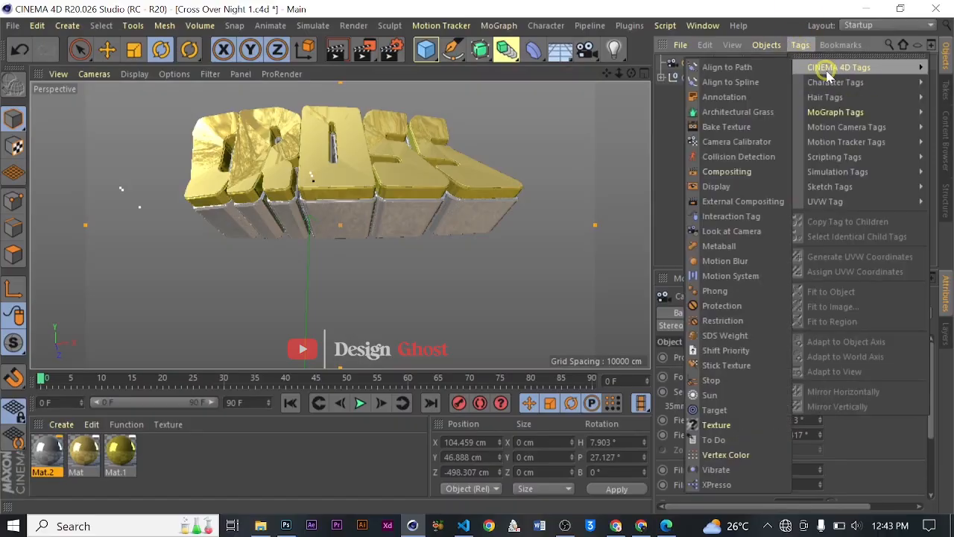
{"action": "left_click", "coordinate": [716, 307]}
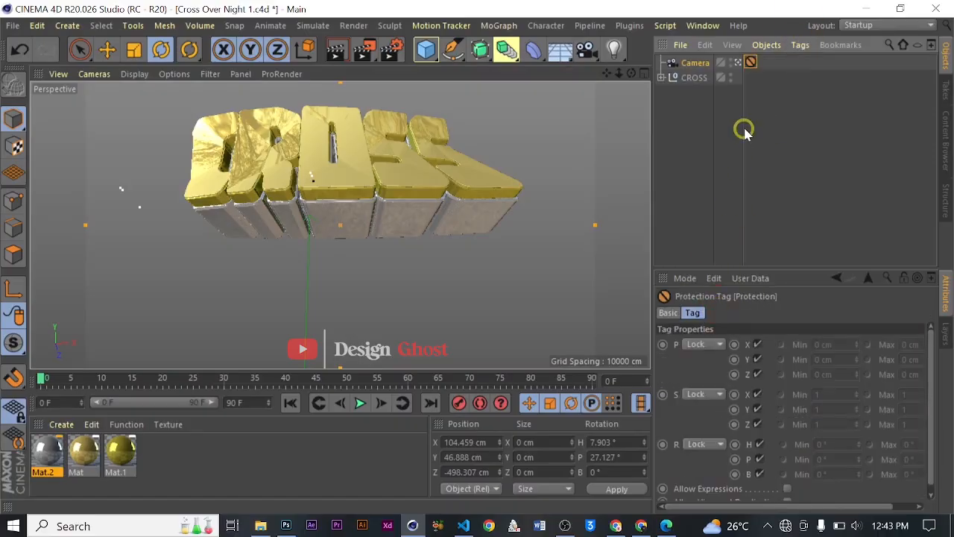
Stop looking through the protected camera and move around the CROSS title in the free editor view.
{"action": "left_click", "coordinate": [736, 62]}
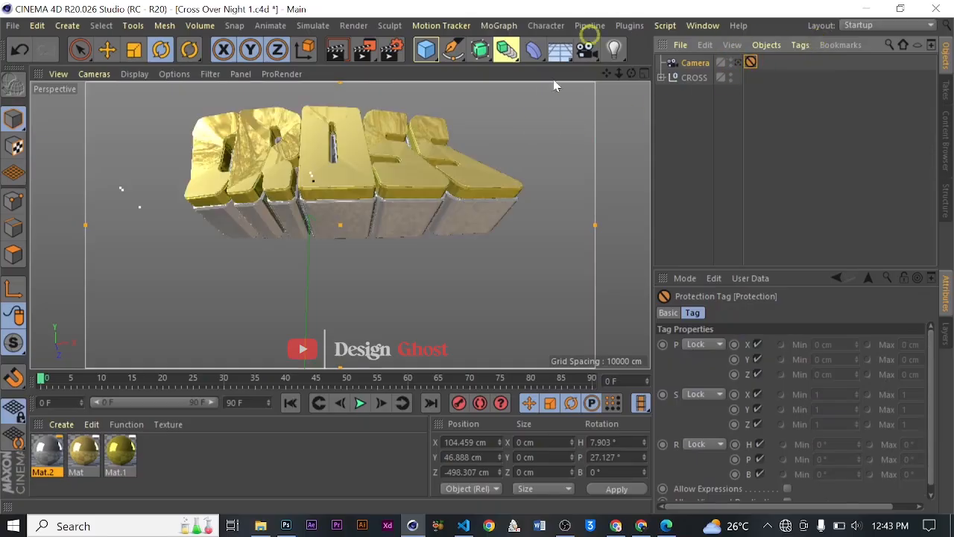
{"action": "left_click", "coordinate": [737, 62]}
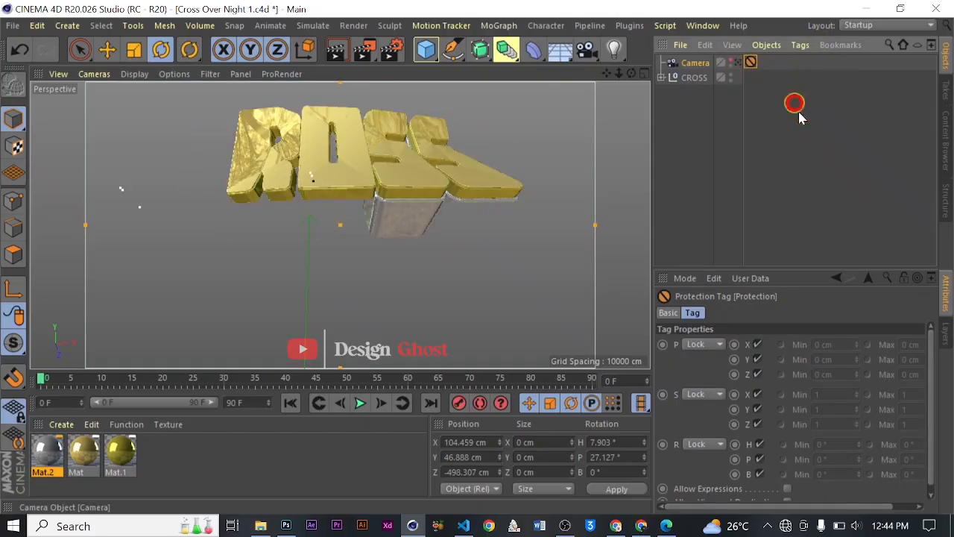
{"action": "scroll", "coordinate": [375, 273], "scroll_direction": "down", "scroll_amount": 3}
{"action": "scroll", "coordinate": [380, 219], "scroll_direction": "up", "scroll_amount": 3}
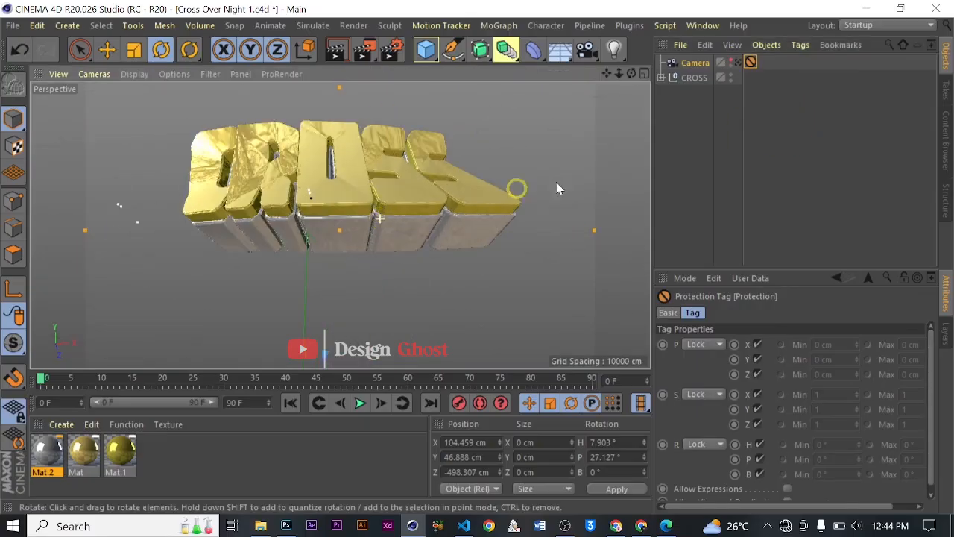
Duplicate the CROSS null with its contents and rename the copy Over.
{"action": "left_click", "coordinate": [695, 77]}
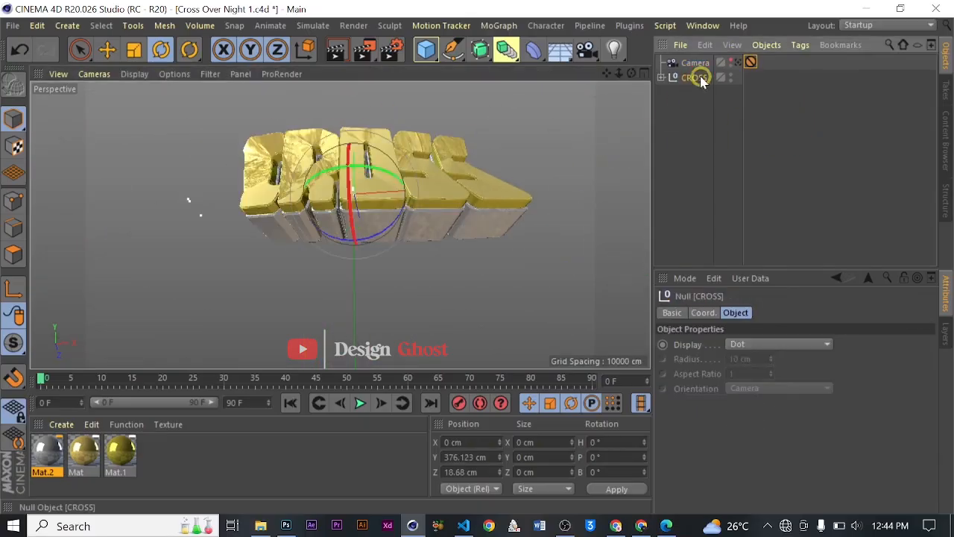
{"action": "left_click_drag", "start_coordinate": [695, 78], "coordinate": [692, 115], "text": "ctrl"}
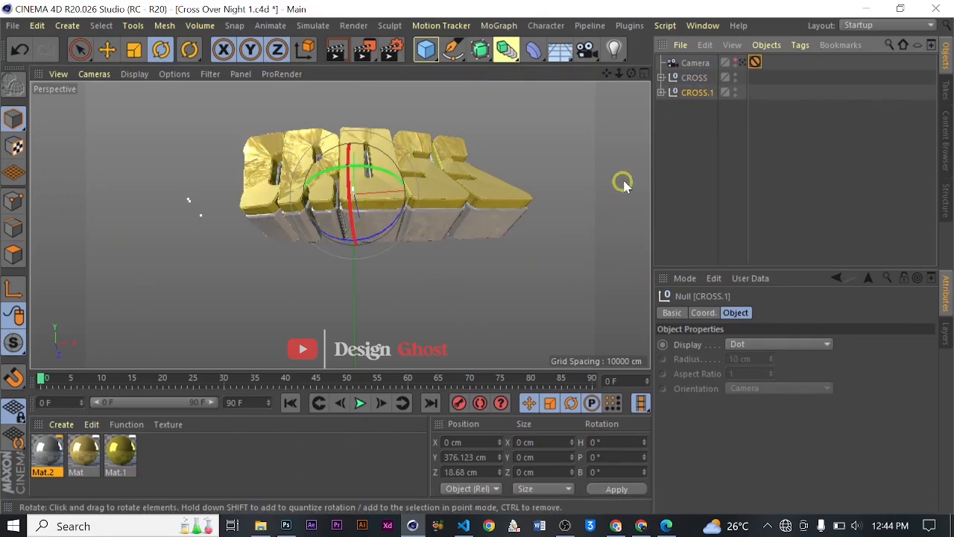
{"action": "double_click", "coordinate": [705, 92]}
{"action": "key", "text": "Caps_Lock"}
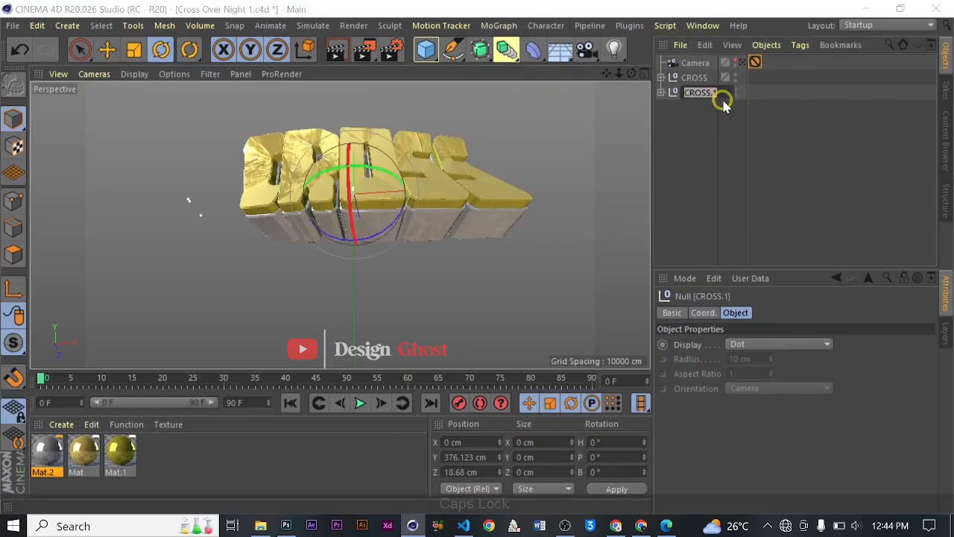
{"action": "type", "text": "O"}
{"action": "key", "text": "Caps_Lock"}
{"action": "type", "text": "ver"}
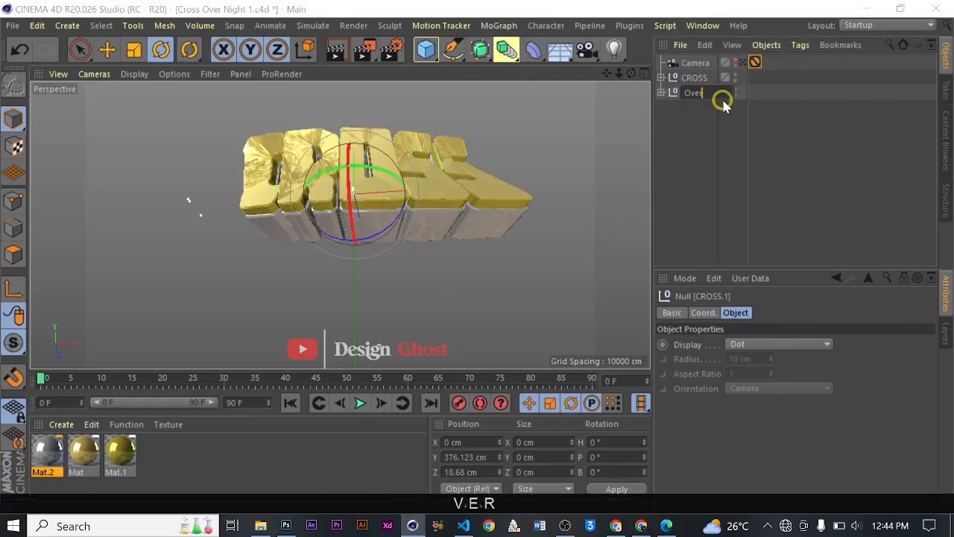
{"action": "key", "text": "Return"}
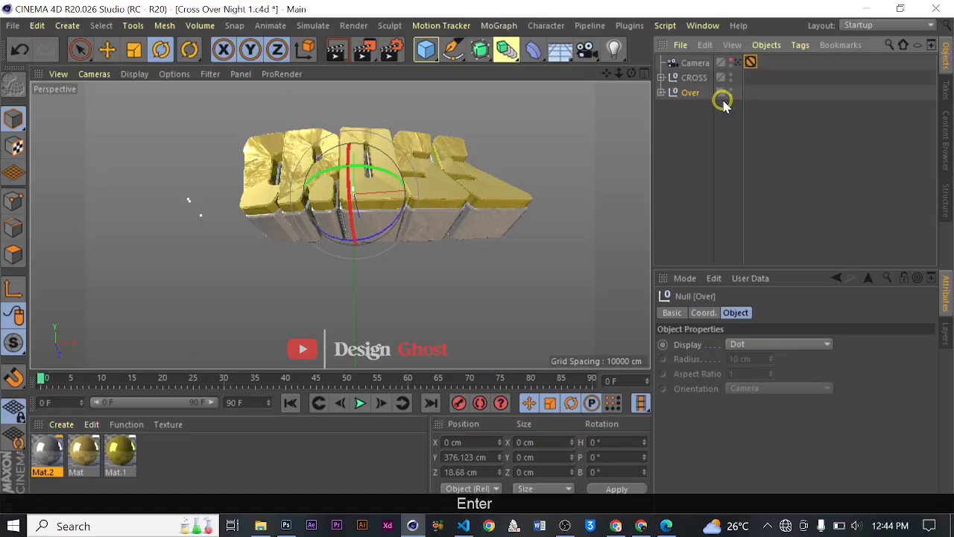
Change the text of the three MoText objects in the Over group to "Over".
{"action": "left_click", "coordinate": [660, 93]}
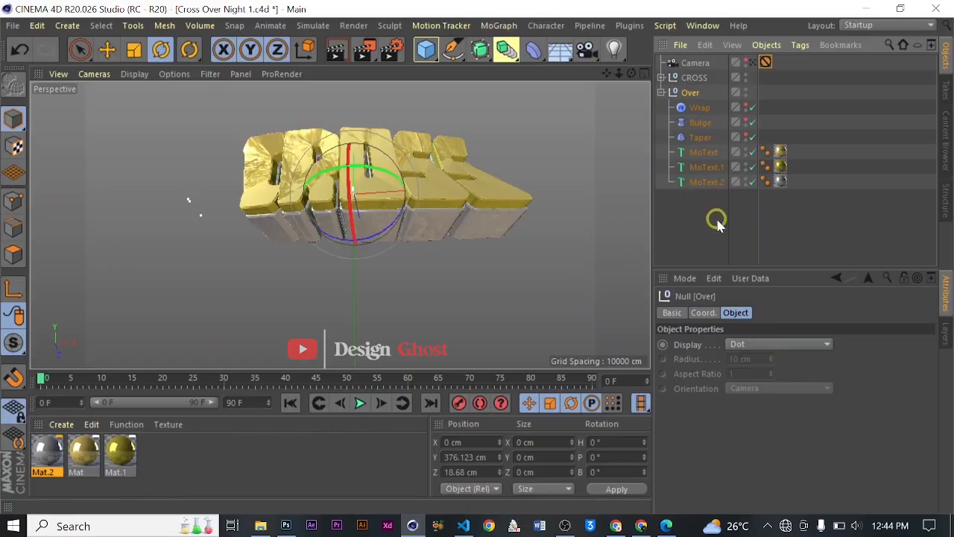
{"action": "left_click", "coordinate": [703, 153]}
{"action": "left_click", "coordinate": [707, 182], "text": "shift"}
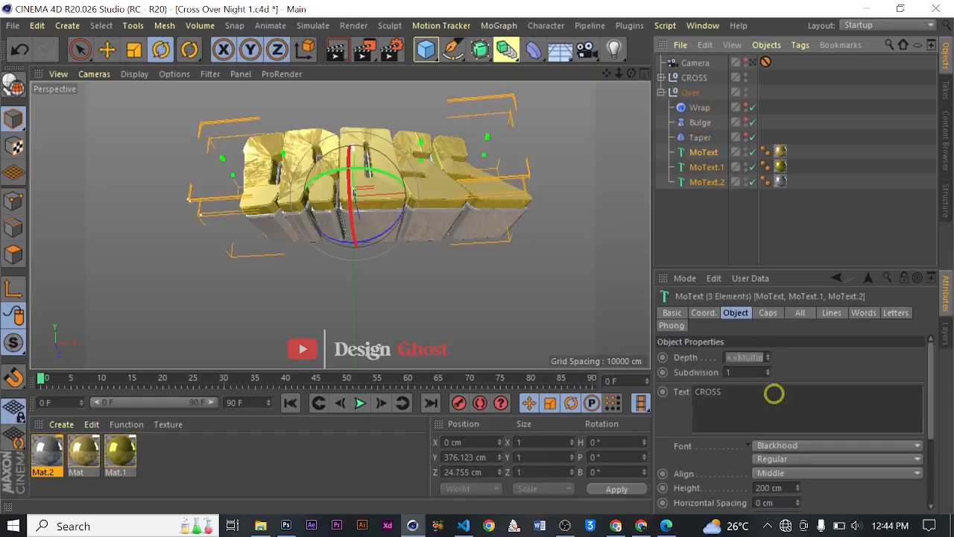
{"action": "left_click", "coordinate": [764, 397]}
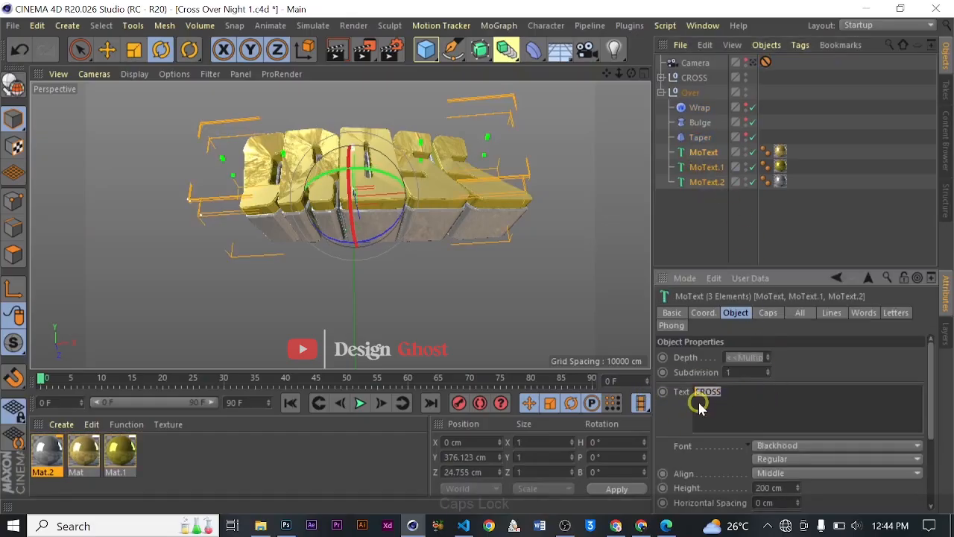
{"action": "key", "text": "Caps_Lock"}
{"action": "type", "text": "O"}
{"action": "key", "text": "Caps_Lock"}
{"action": "type", "text": "ver"}
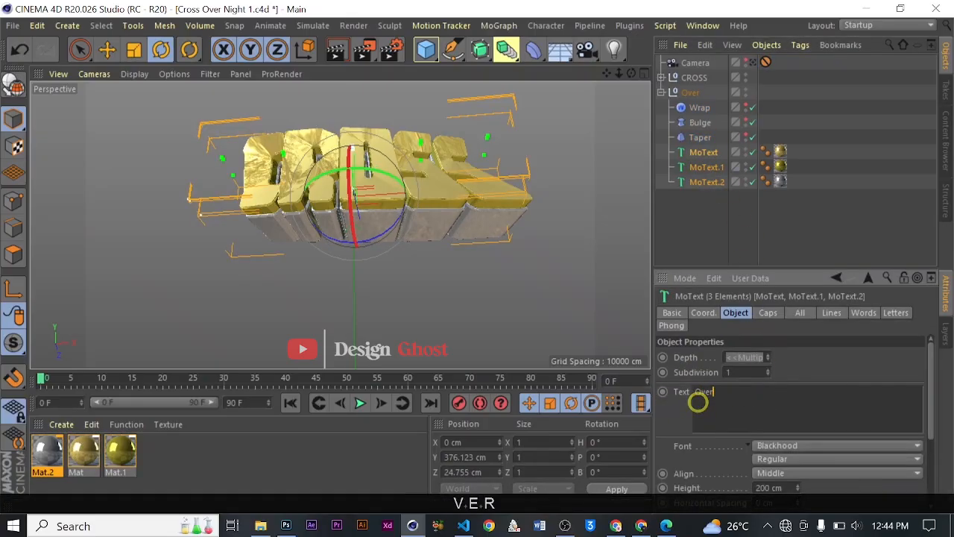
{"action": "left_click", "coordinate": [722, 468]}
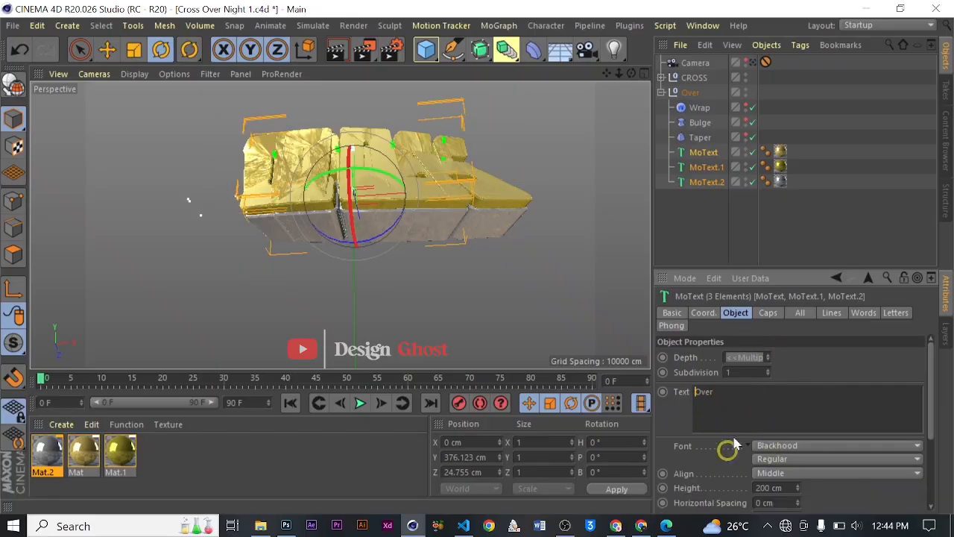
Move the Over group straight down below the CROSS title to a Y position of about 218 cm.
{"action": "left_click", "coordinate": [684, 94]}
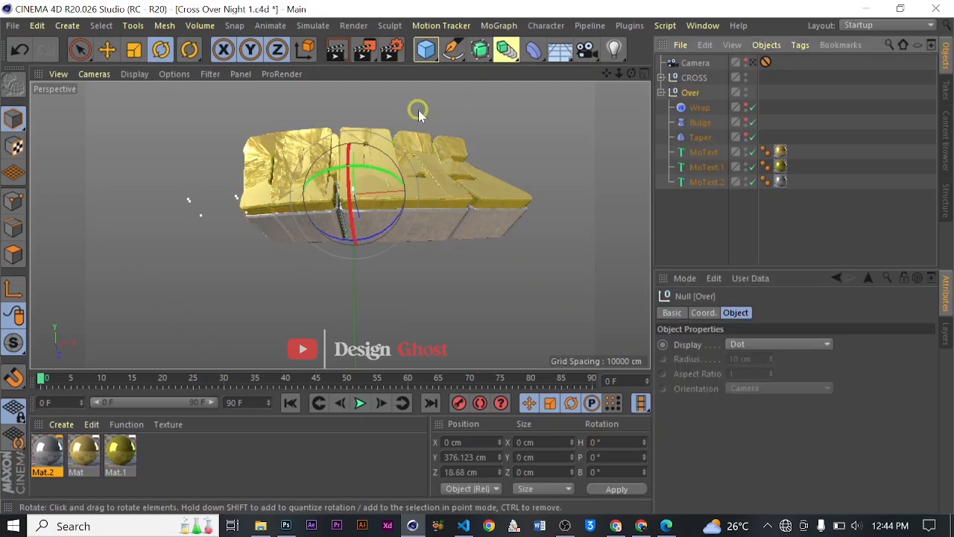
{"action": "key", "text": "e"}
{"action": "left_click_drag", "start_coordinate": [366, 134], "coordinate": [339, 239]}
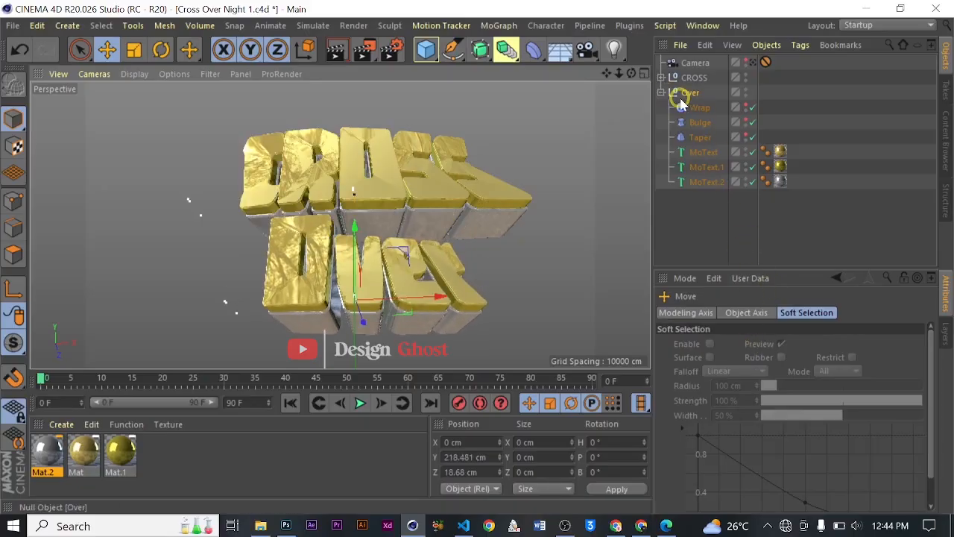
Retype the text of the Over group's three MoText objects in capitals as "OVER".
{"action": "left_click_drag", "start_coordinate": [718, 205], "coordinate": [698, 149]}
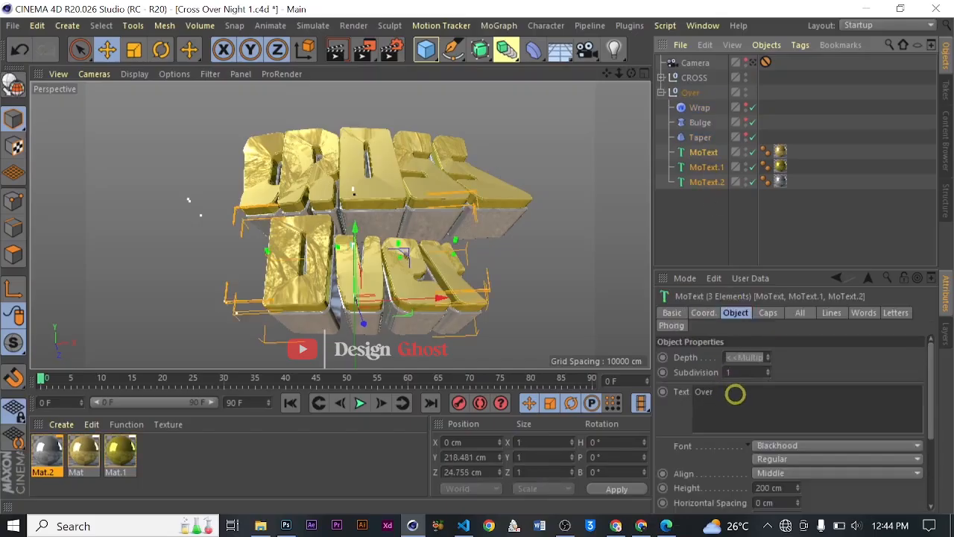
{"action": "left_click_drag", "start_coordinate": [735, 395], "coordinate": [646, 388]}
{"action": "key", "text": "Caps_Lock"}
{"action": "key", "text": "o"}
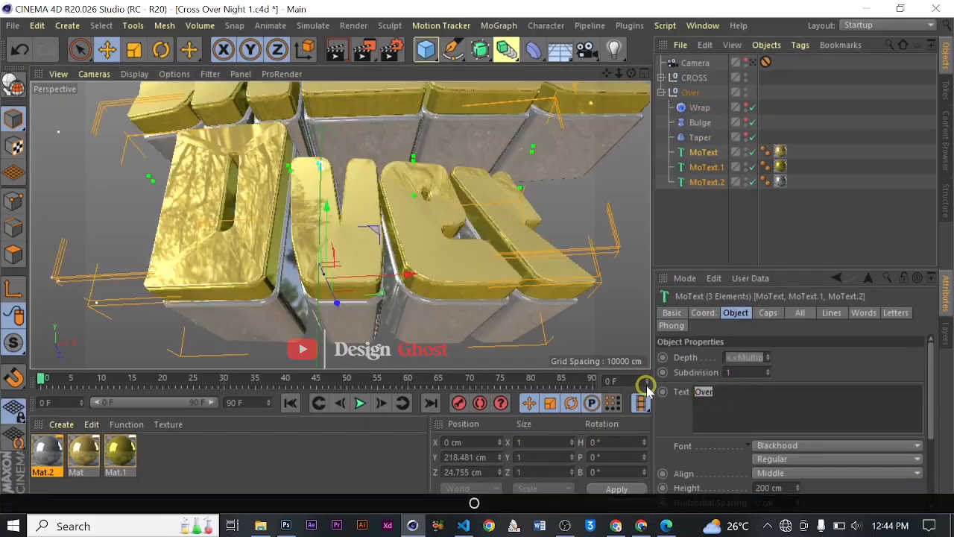
{"action": "key", "text": "v"}
{"action": "key", "text": "e"}
{"action": "key", "text": "r"}
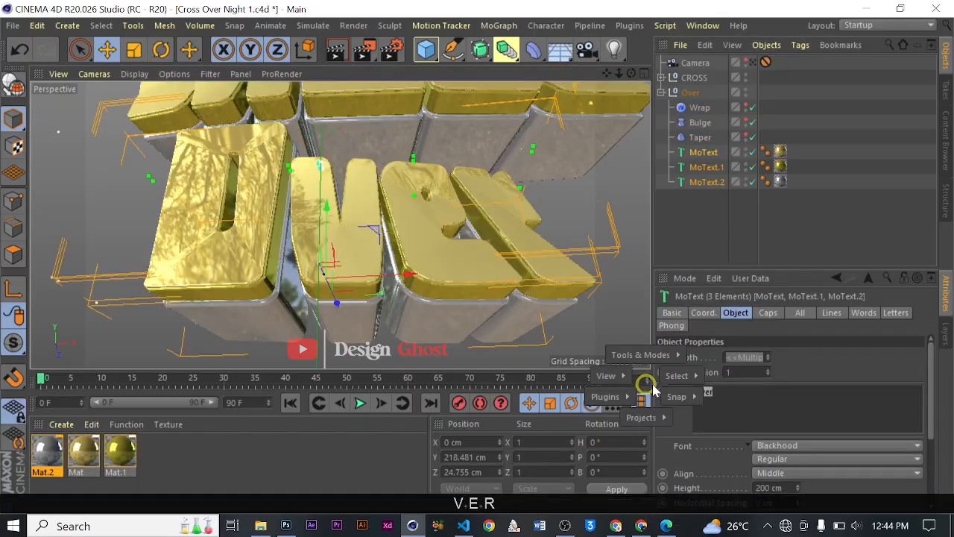
{"action": "left_click", "coordinate": [749, 401]}
{"action": "left_click_drag", "start_coordinate": [740, 395], "coordinate": [644, 395]}
{"action": "type", "text": "O"}
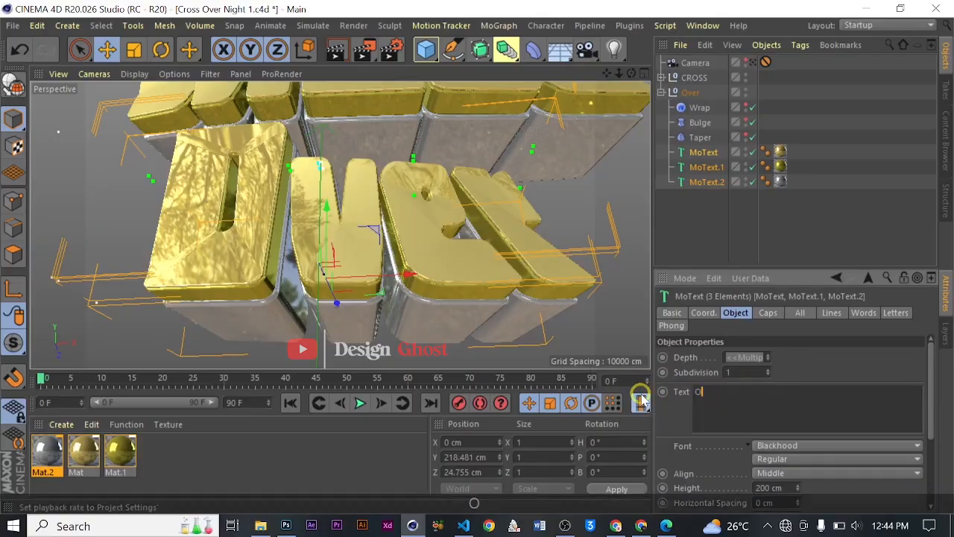
{"action": "type", "text": "VER"}
{"action": "key", "text": "Return"}
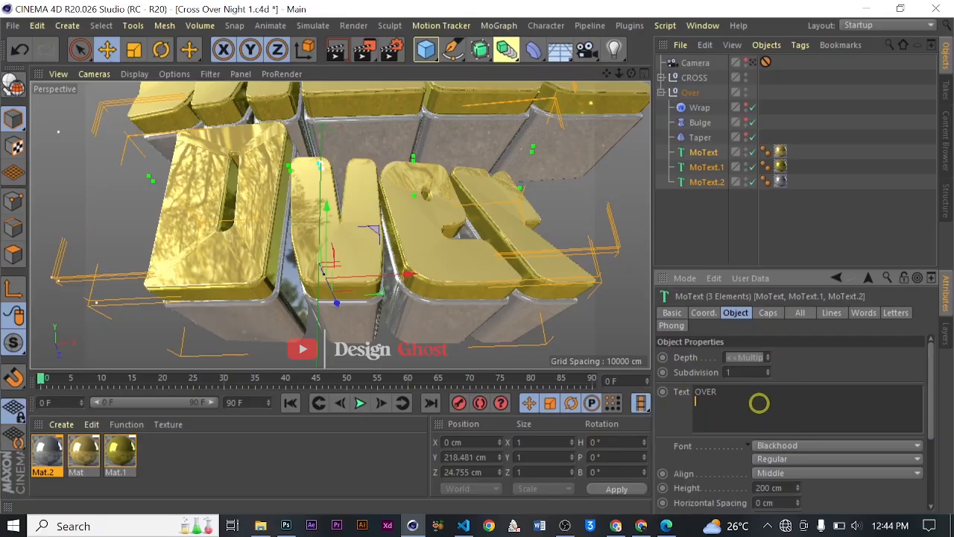
{"action": "key", "text": "BackSpace"}
{"action": "left_click", "coordinate": [696, 443]}
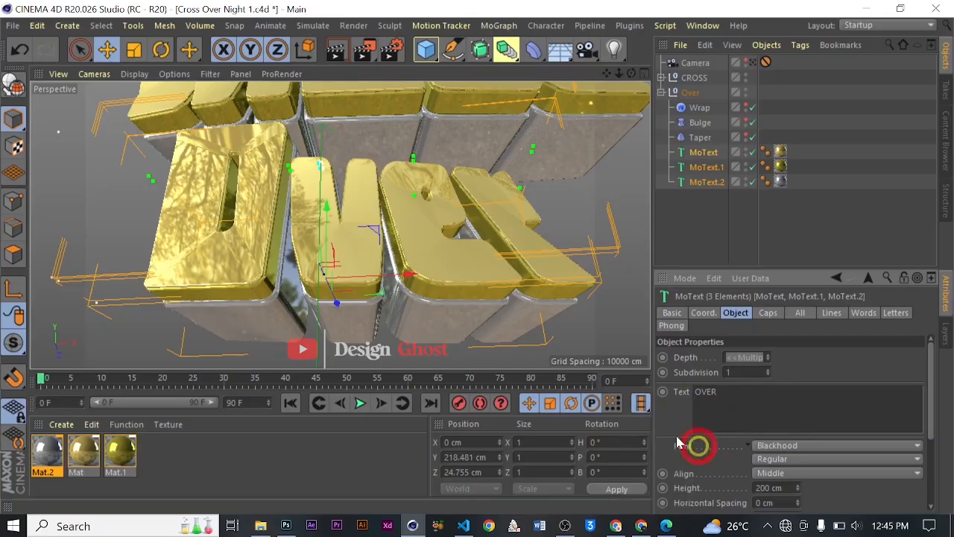
Look through the camera and shift the Over group along X to about 17.6 cm, beneath CROSS.
{"action": "scroll", "coordinate": [548, 151], "scroll_direction": "down", "scroll_amount": 3}
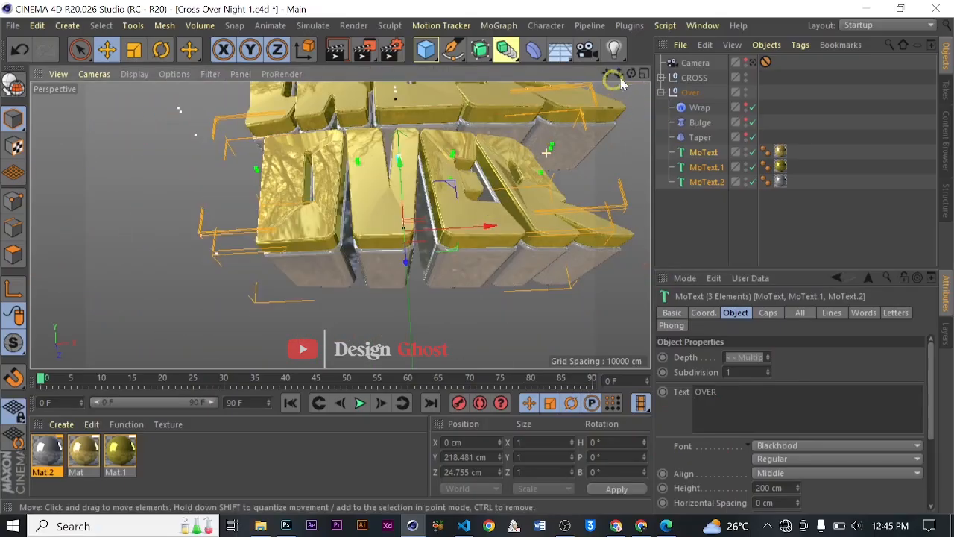
{"action": "left_click_drag", "start_coordinate": [618, 73], "coordinate": [478, 256]}
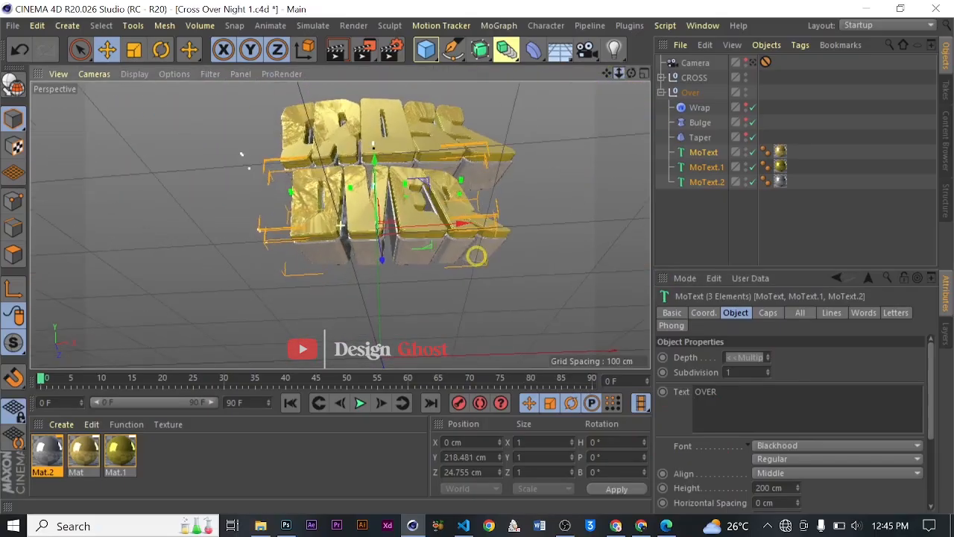
{"action": "left_click_drag", "start_coordinate": [607, 73], "coordinate": [476, 256]}
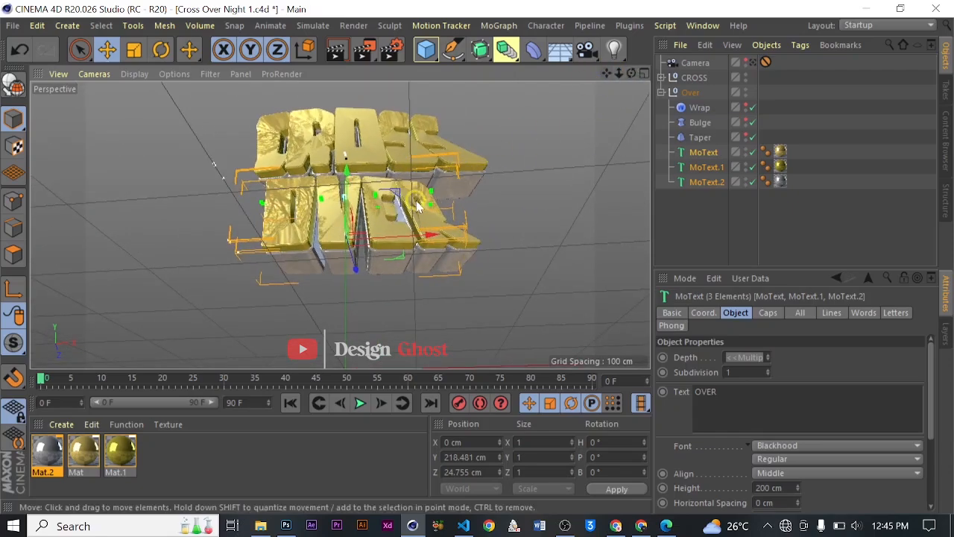
{"action": "left_click", "coordinate": [753, 61]}
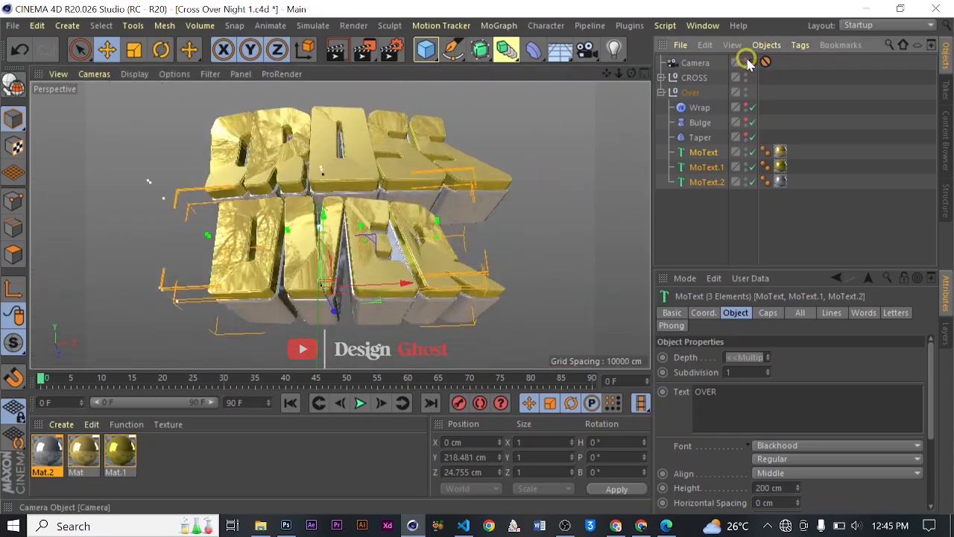
{"action": "left_click", "coordinate": [690, 92]}
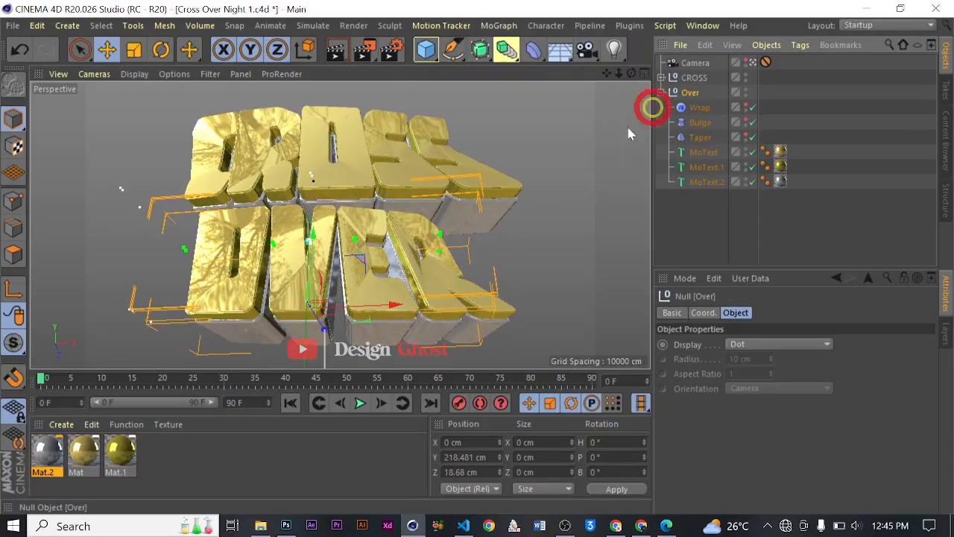
{"action": "left_click_drag", "start_coordinate": [366, 311], "coordinate": [385, 306]}
Delete the camera's Protection tag and orbit the camera slightly to reframe both title words.
{"action": "left_click", "coordinate": [766, 62]}
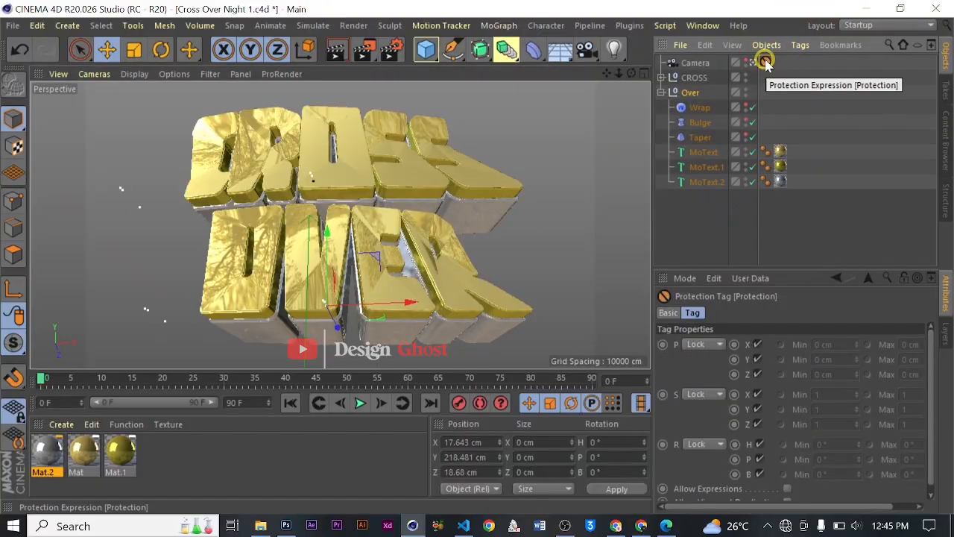
{"action": "key", "text": "Delete"}
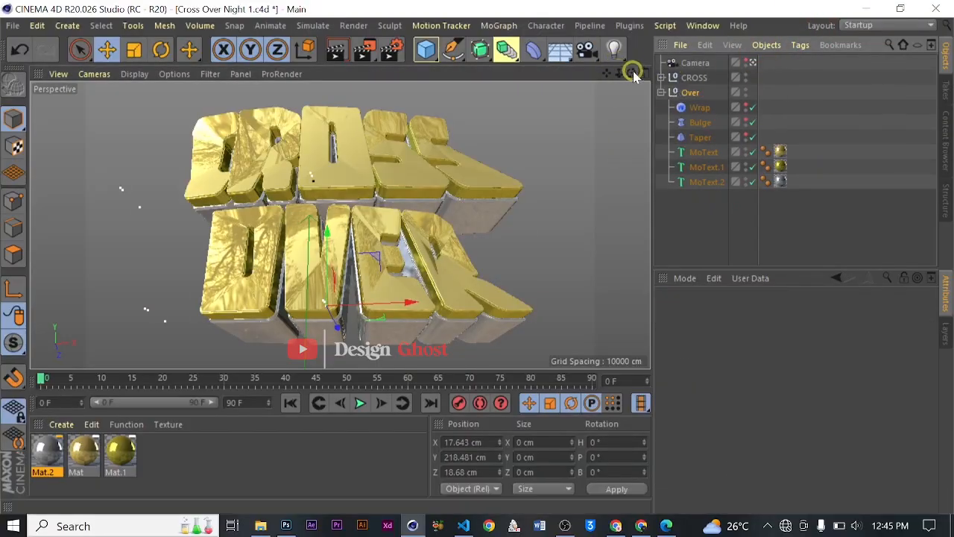
{"action": "left_click_drag", "start_coordinate": [632, 72], "coordinate": [477, 256]}
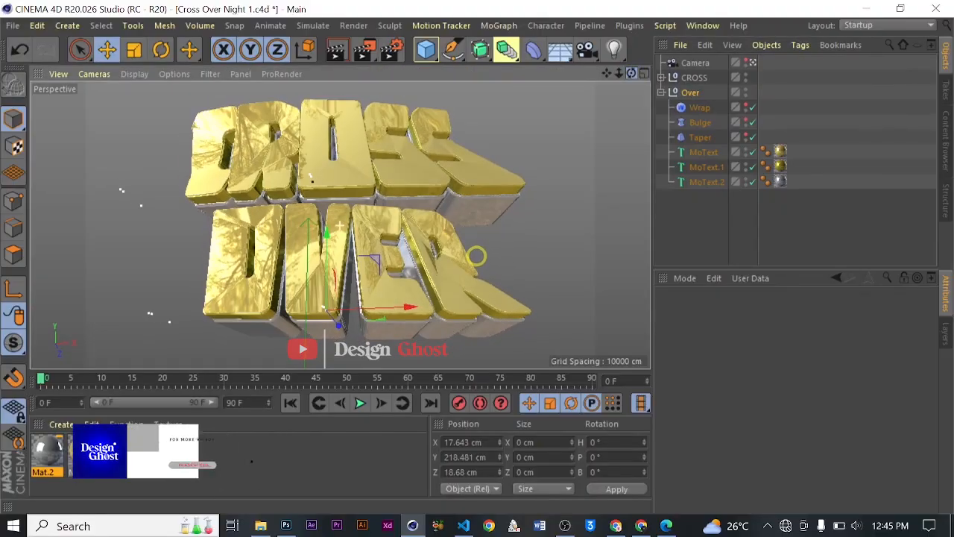
{"action": "left_click_drag", "start_coordinate": [477, 255], "coordinate": [478, 257]}
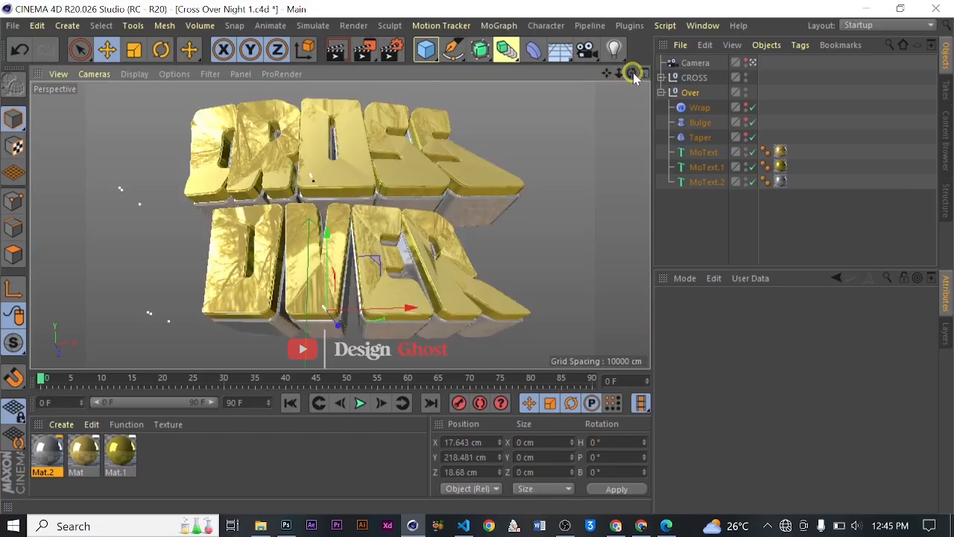
Add a Protection tag to the Over null to lock its position, scale and rotation.
{"action": "left_click", "coordinate": [690, 92]}
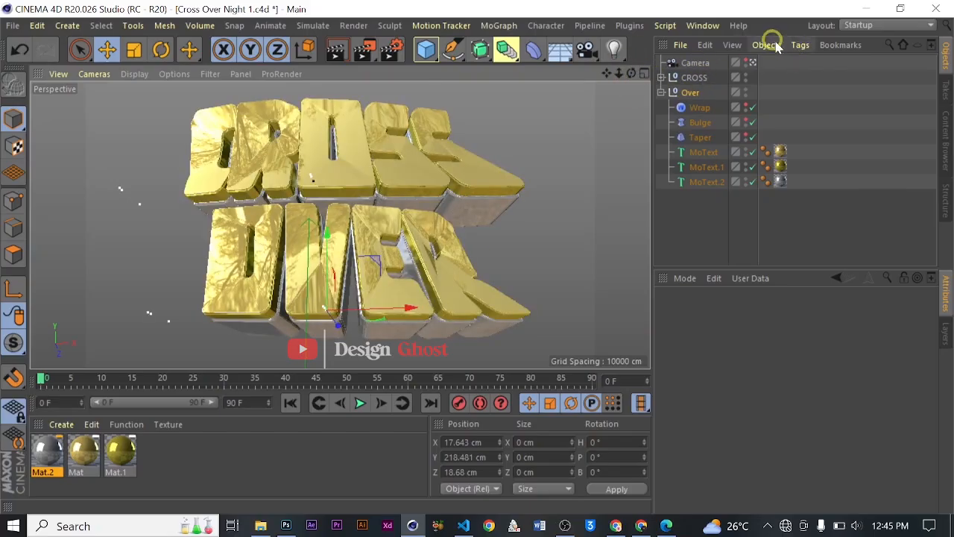
{"action": "left_click", "coordinate": [799, 45]}
{"action": "mouse_move", "coordinate": [845, 69]}
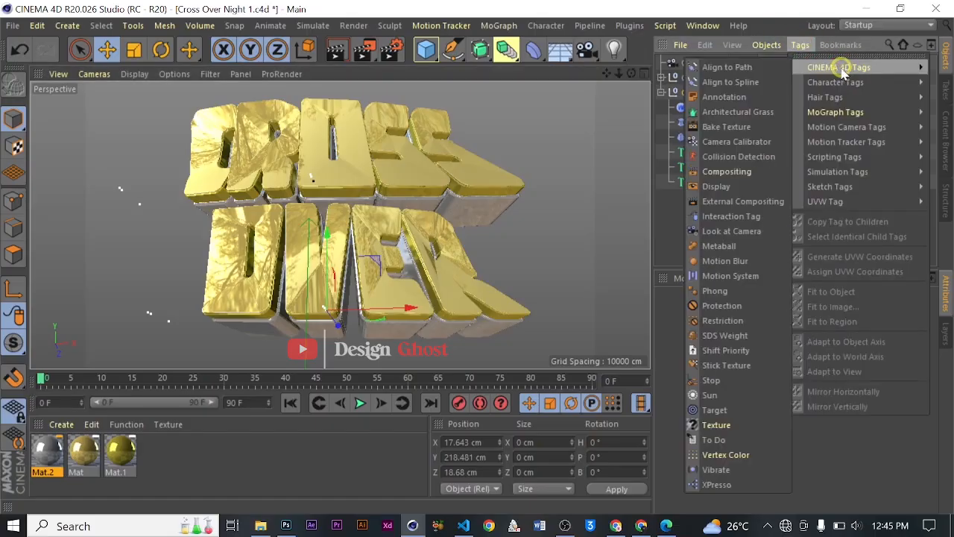
{"action": "left_click", "coordinate": [727, 306]}
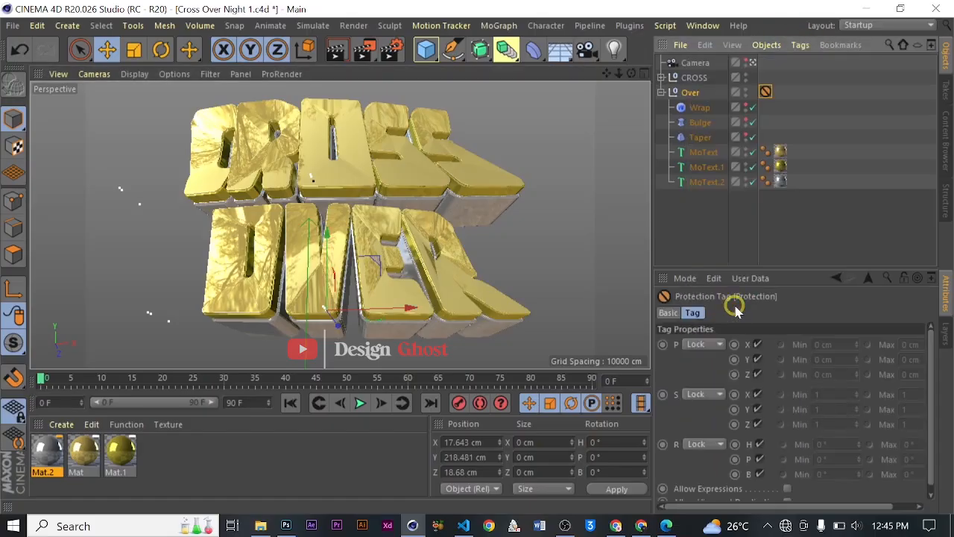
Create a new material, Mat.3, and turn off its Color and Reflectance channels to make it plain black.
{"action": "left_click", "coordinate": [59, 424]}
{"action": "left_click", "coordinate": [138, 255]}
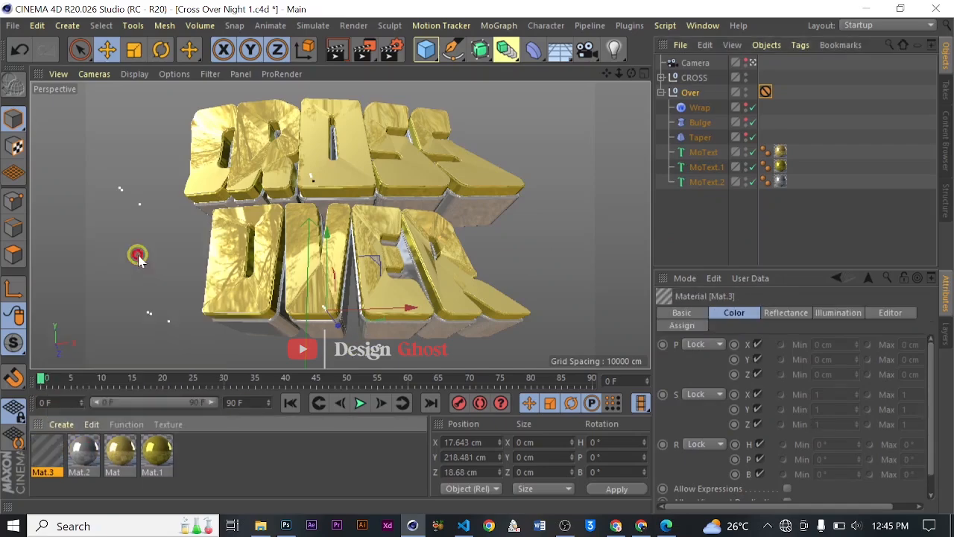
{"action": "left_click", "coordinate": [58, 470]}
{"action": "double_click", "coordinate": [49, 451]}
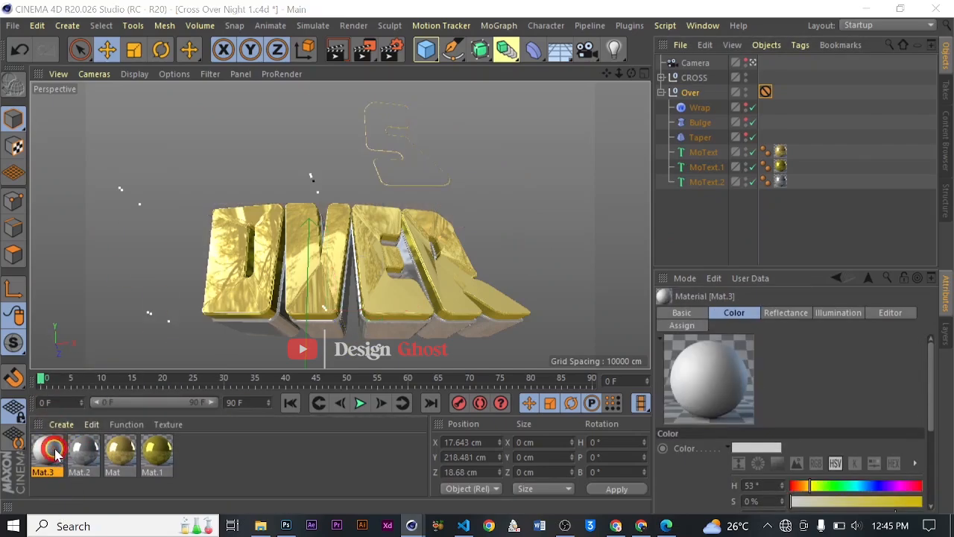
{"action": "left_click", "coordinate": [300, 180]}
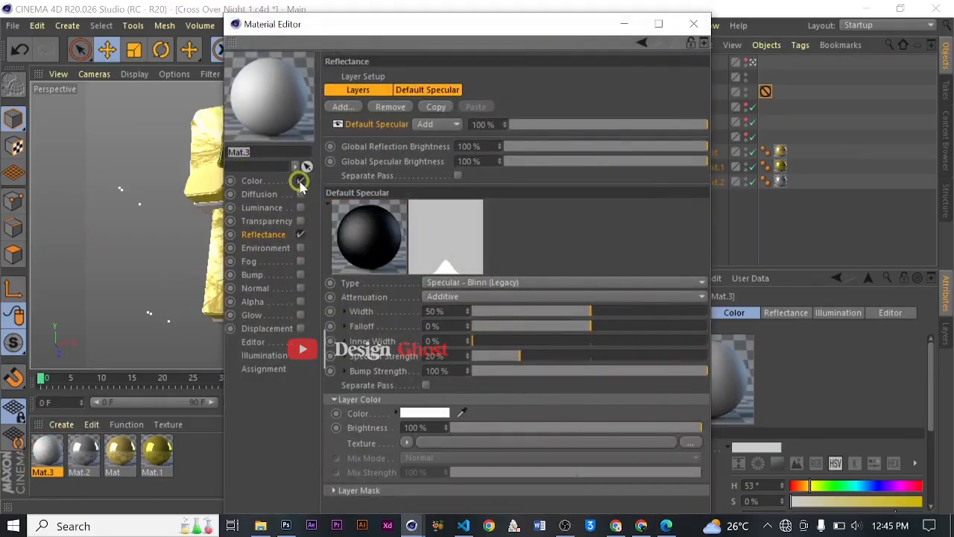
{"action": "left_click", "coordinate": [300, 234]}
{"action": "left_click", "coordinate": [300, 234]}
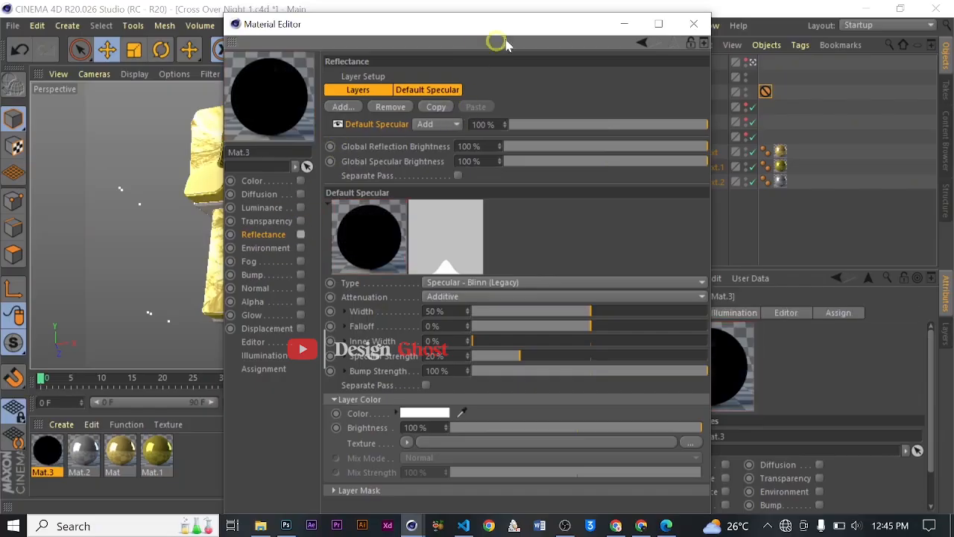
{"action": "left_click", "coordinate": [694, 24]}
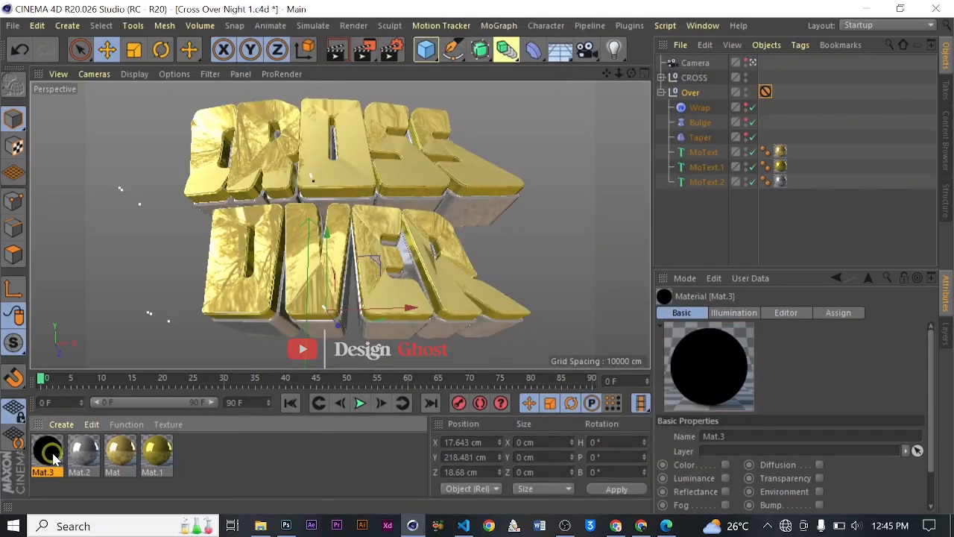
Apply the black Mat.3 material to the MoText.2 objects in both the Over and CROSS groups.
{"action": "left_click_drag", "start_coordinate": [50, 456], "coordinate": [701, 182]}
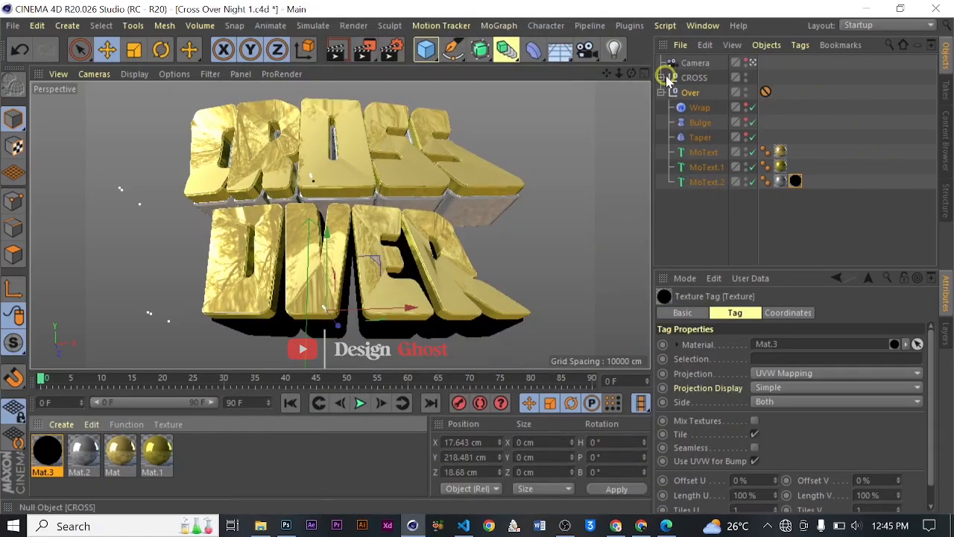
{"action": "left_click", "coordinate": [662, 78]}
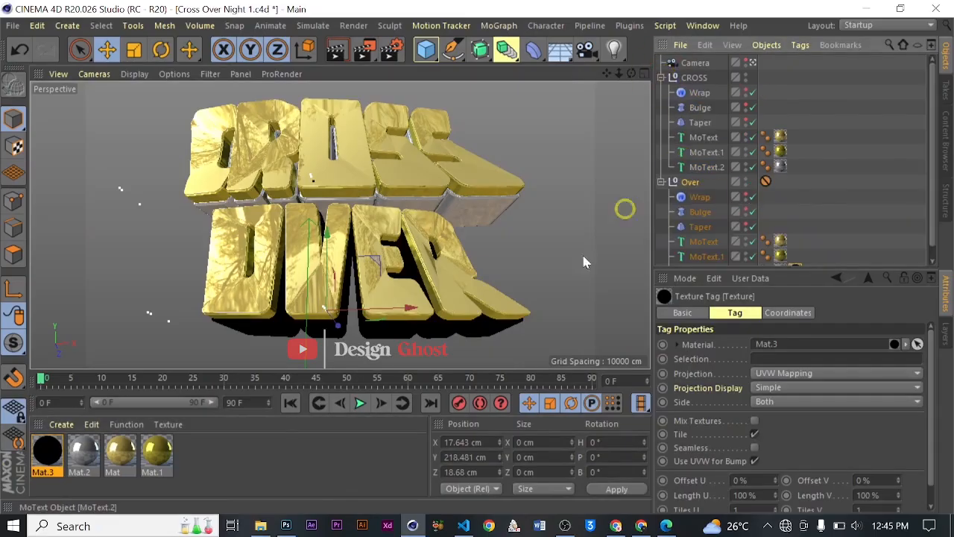
{"action": "left_click_drag", "start_coordinate": [49, 451], "coordinate": [699, 167]}
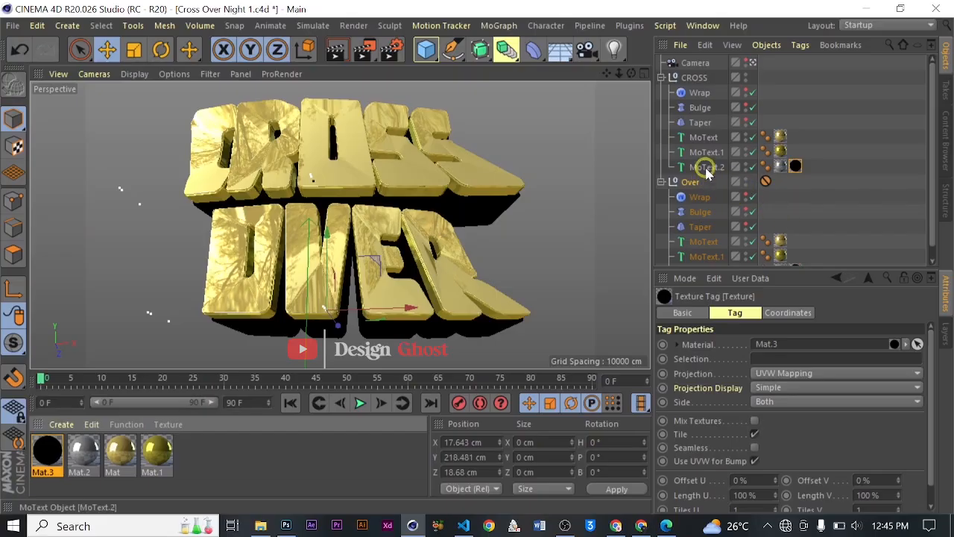
{"action": "left_click", "coordinate": [706, 167]}
{"action": "key", "text": "ctrl+z"}
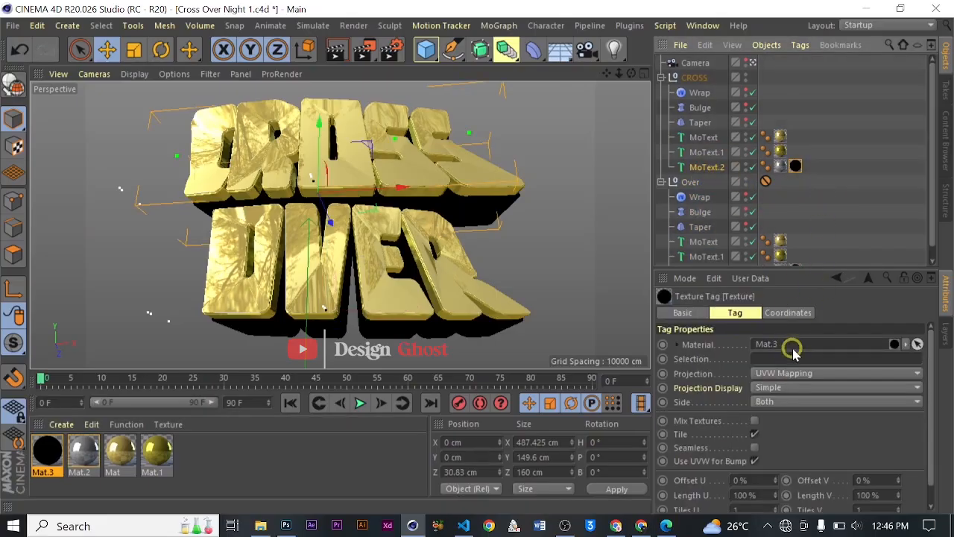
Restrict the Mat.3 texture tag on the CROSS group's MoText.2 to the C1 selection.
{"action": "left_click", "coordinate": [780, 165]}
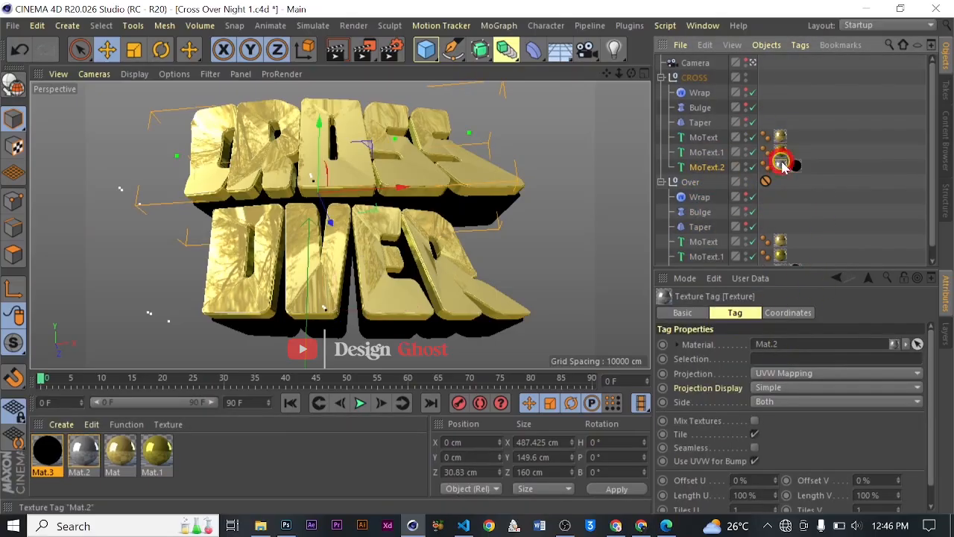
{"action": "left_click", "coordinate": [795, 167]}
{"action": "left_click", "coordinate": [779, 357]}
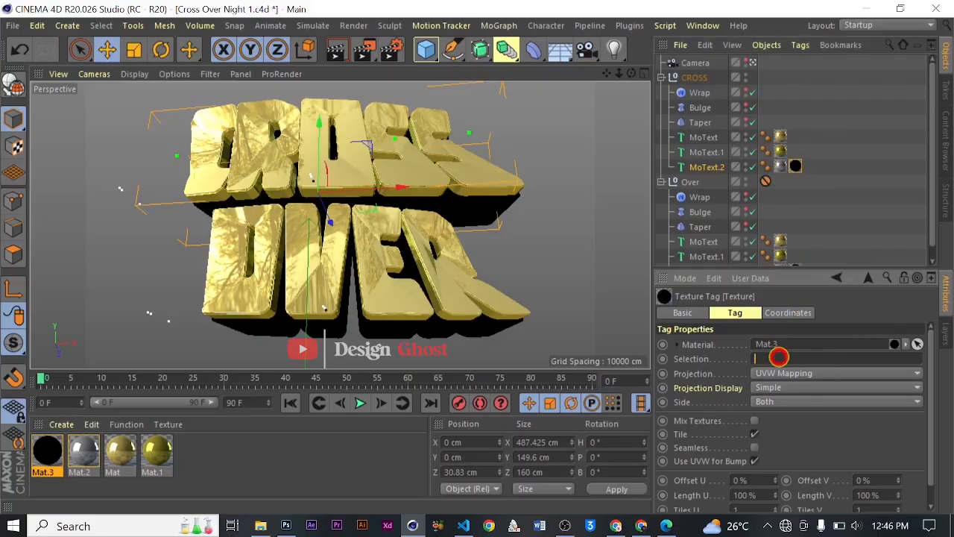
{"action": "type", "text": "C1"}
{"action": "key", "text": "Return"}
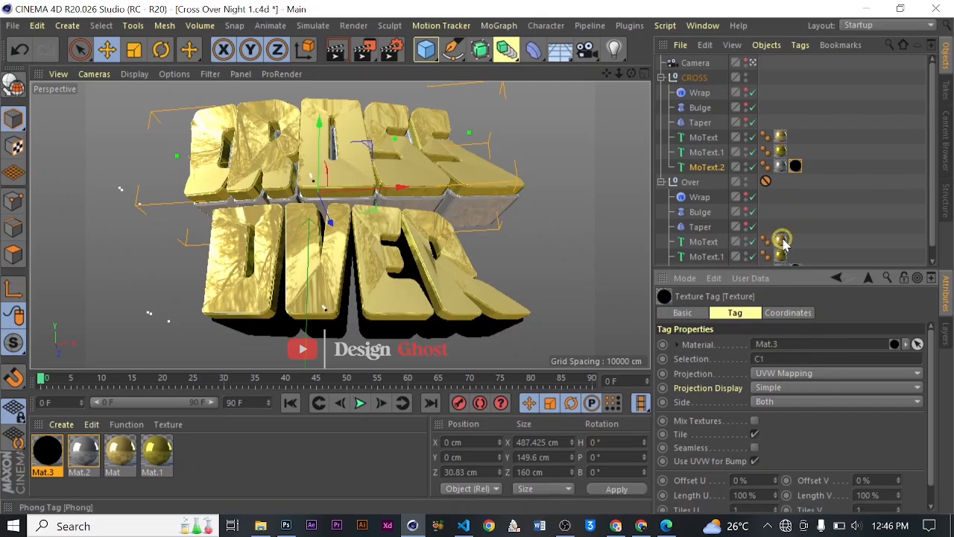
Restrict the Mat.3 texture tag on the Over group's MoText.2 to the C1 selection.
{"action": "scroll", "coordinate": [768, 231], "scroll_direction": "down", "scroll_amount": 1}
{"action": "left_click", "coordinate": [795, 258]}
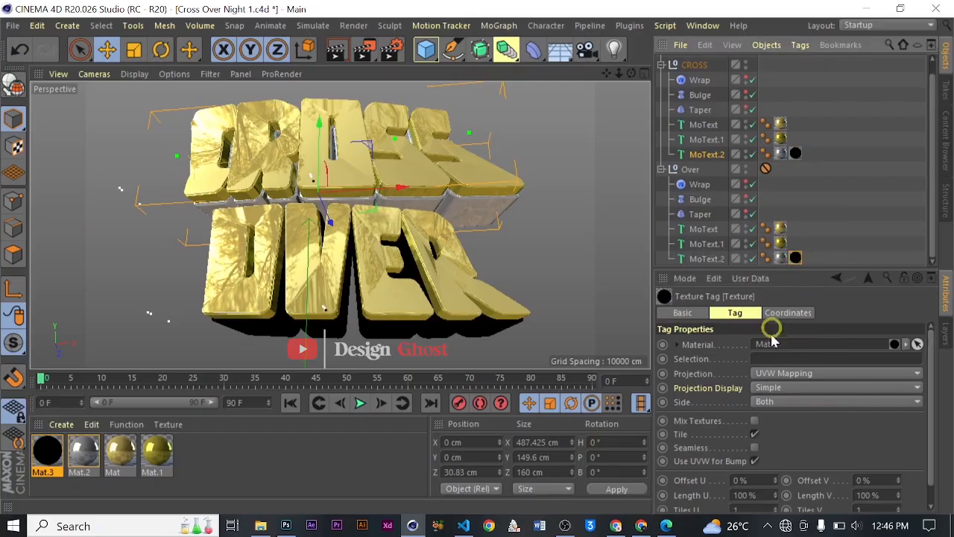
{"action": "left_click", "coordinate": [768, 358]}
{"action": "type", "text": "C1"}
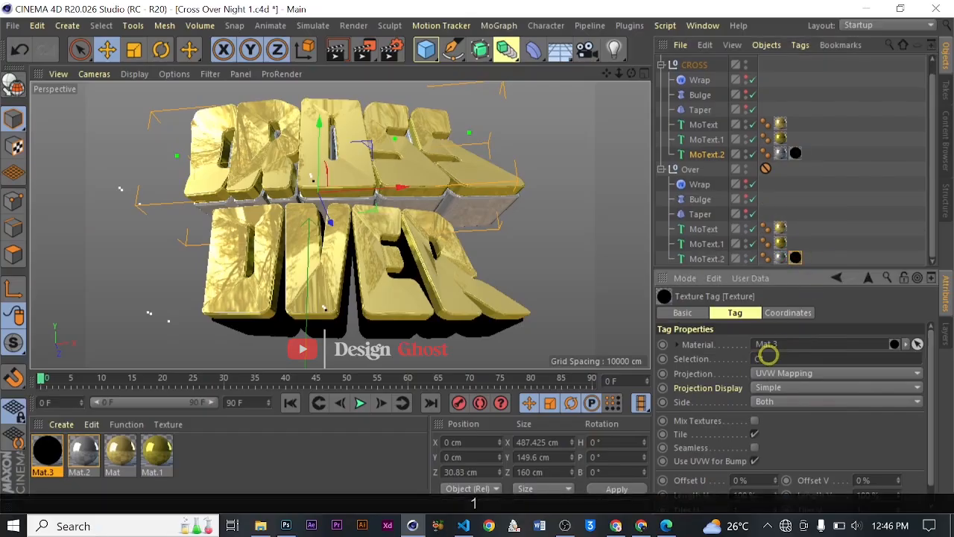
{"action": "key", "text": "Return"}
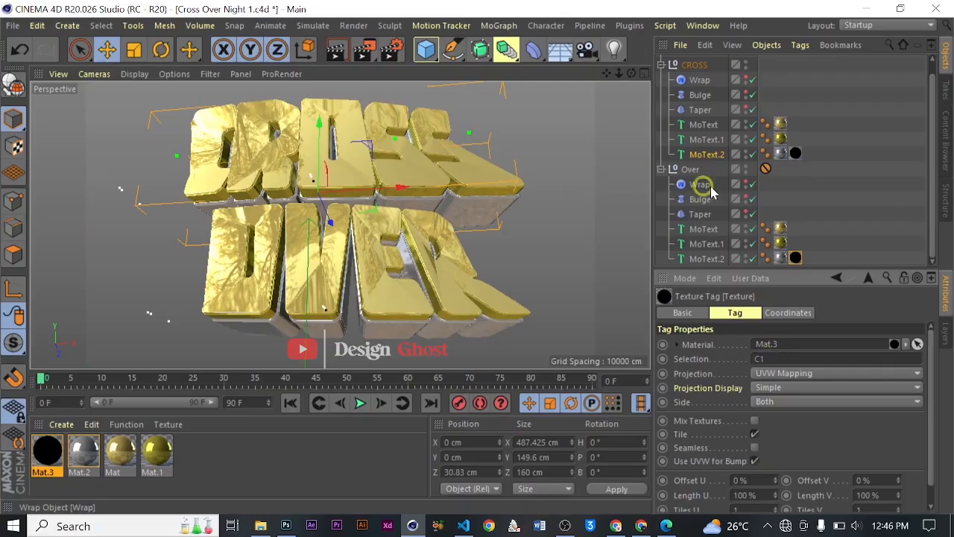
Collapse the CROSS and Over groups and add a Sky object to the scene.
{"action": "left_click", "coordinate": [612, 74]}
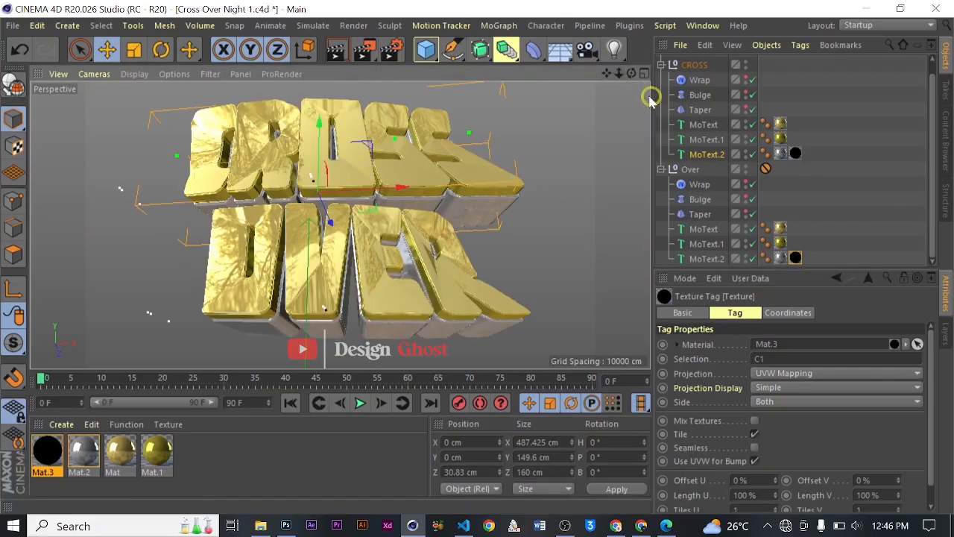
{"action": "left_click", "coordinate": [662, 65]}
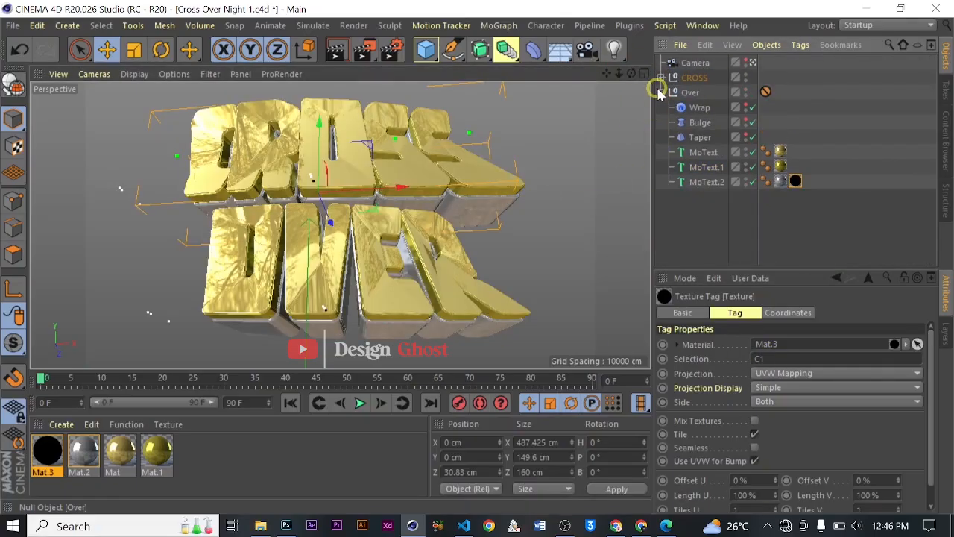
{"action": "left_click", "coordinate": [661, 91]}
{"action": "left_click", "coordinate": [564, 52]}
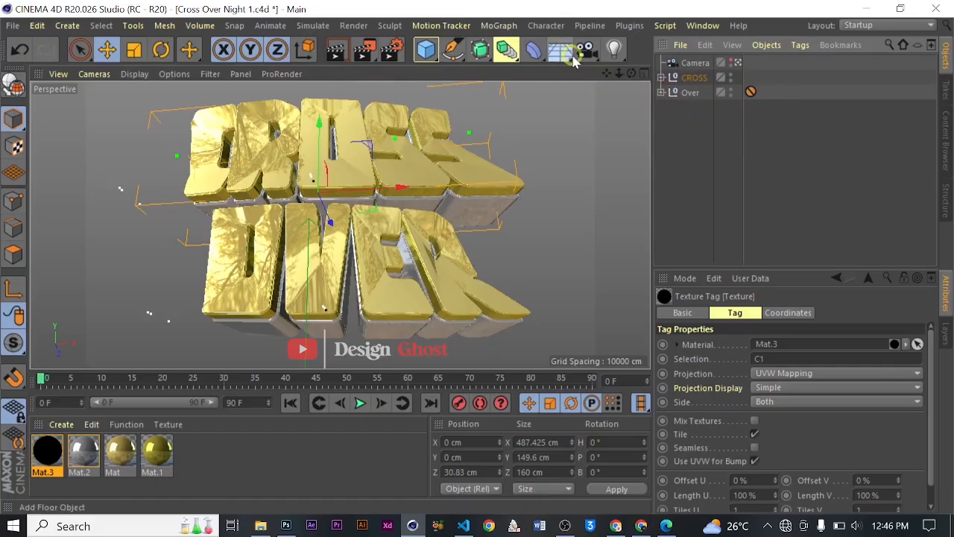
{"action": "left_click", "coordinate": [610, 96]}
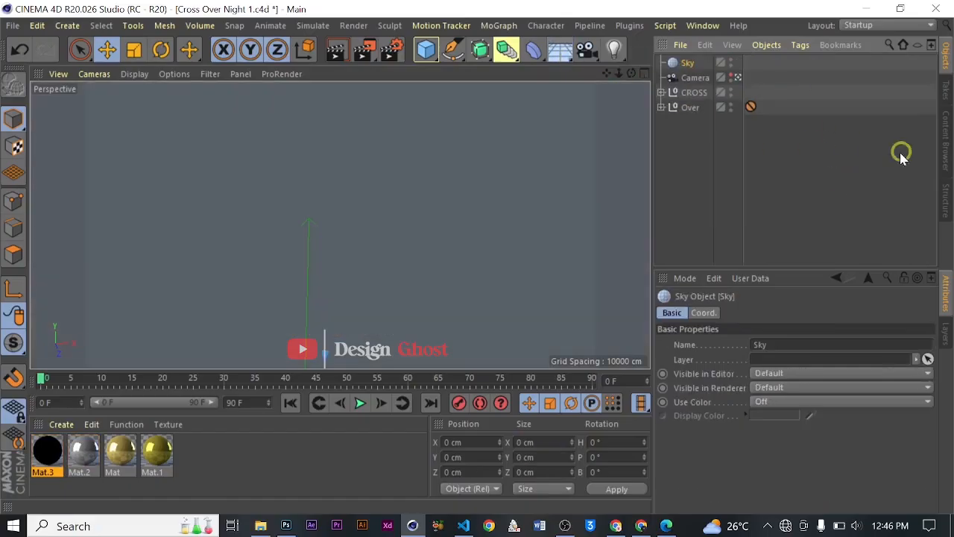
Add a Compositing tag to the Sky object.
{"action": "left_click", "coordinate": [801, 47]}
{"action": "mouse_move", "coordinate": [826, 68]}
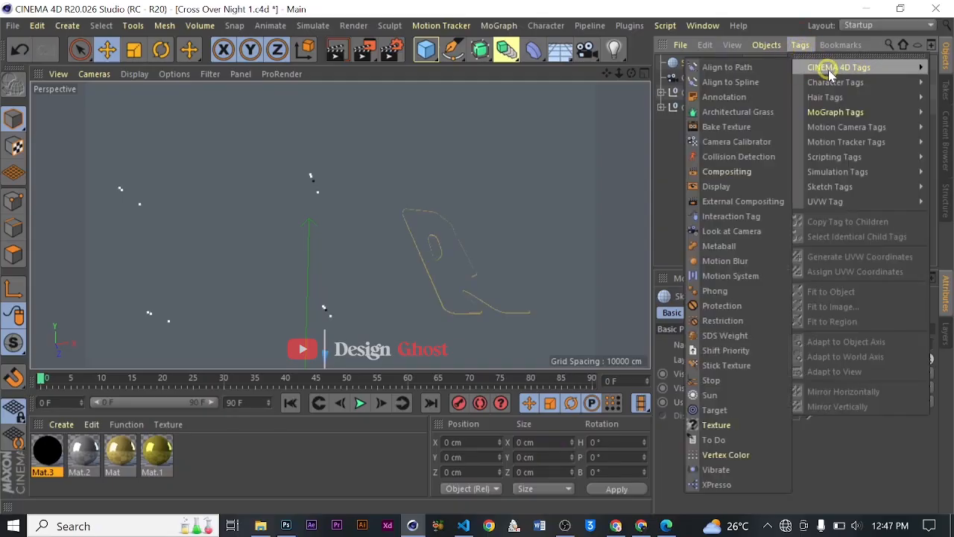
{"action": "left_click", "coordinate": [756, 172]}
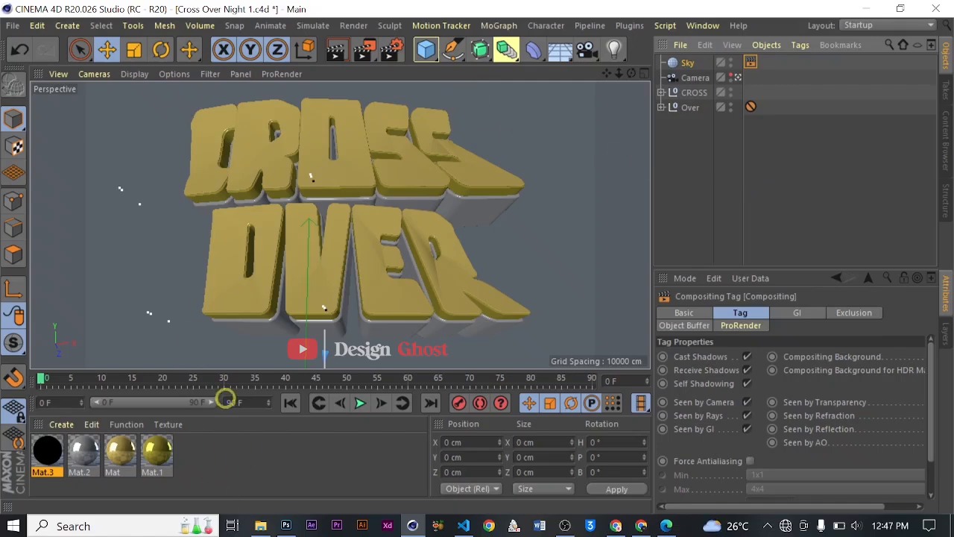
Create a new material, Mat.4, and turn off its Reflectance and Color channels.
{"action": "left_click", "coordinate": [61, 424]}
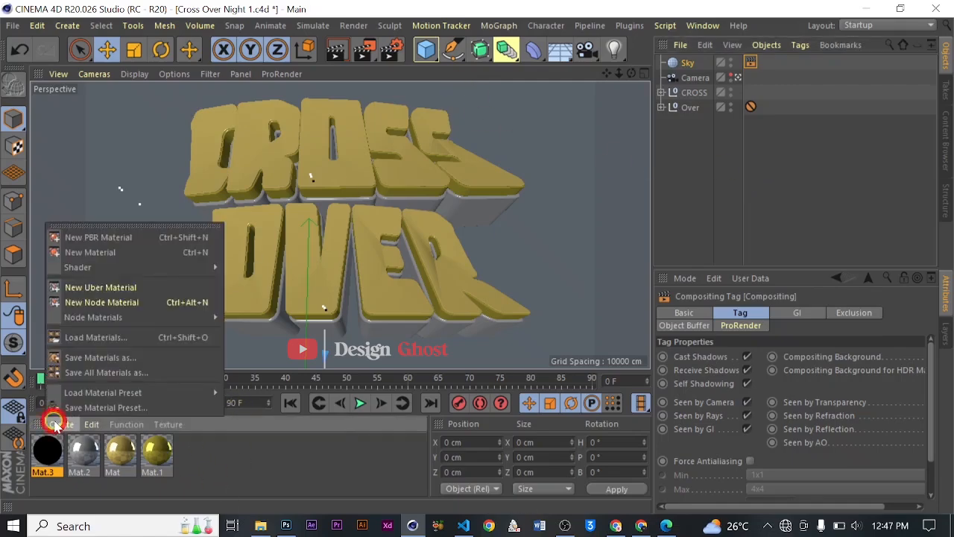
{"action": "left_click", "coordinate": [168, 257]}
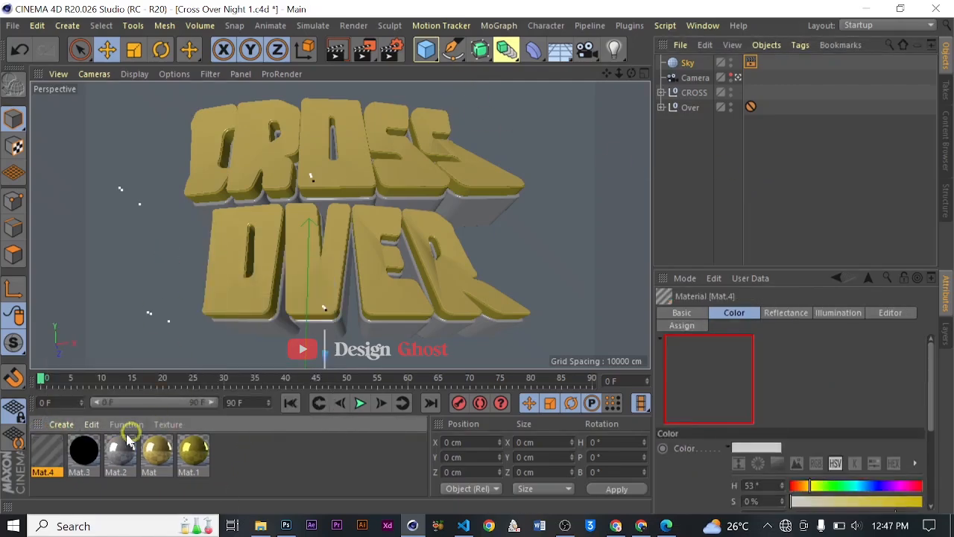
{"action": "double_click", "coordinate": [47, 453]}
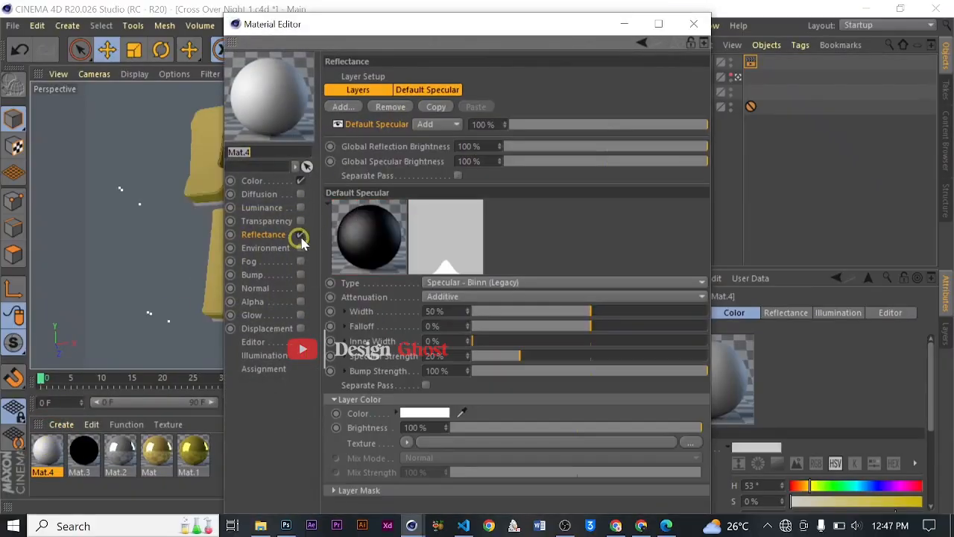
{"action": "left_click", "coordinate": [300, 180]}
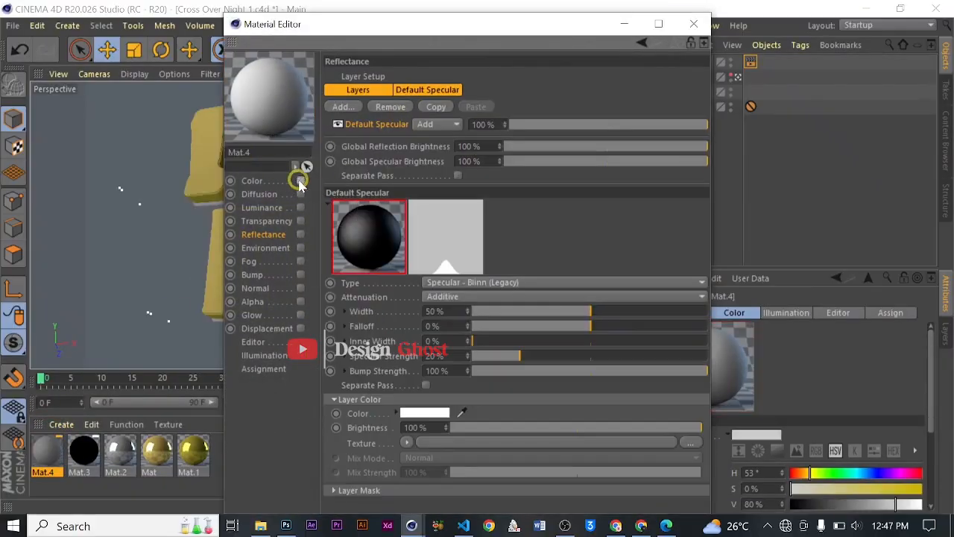
Load a Gradient shader as the Luminance texture of Mat.4 and open the gradient's shader properties.
{"action": "left_click", "coordinate": [272, 208]}
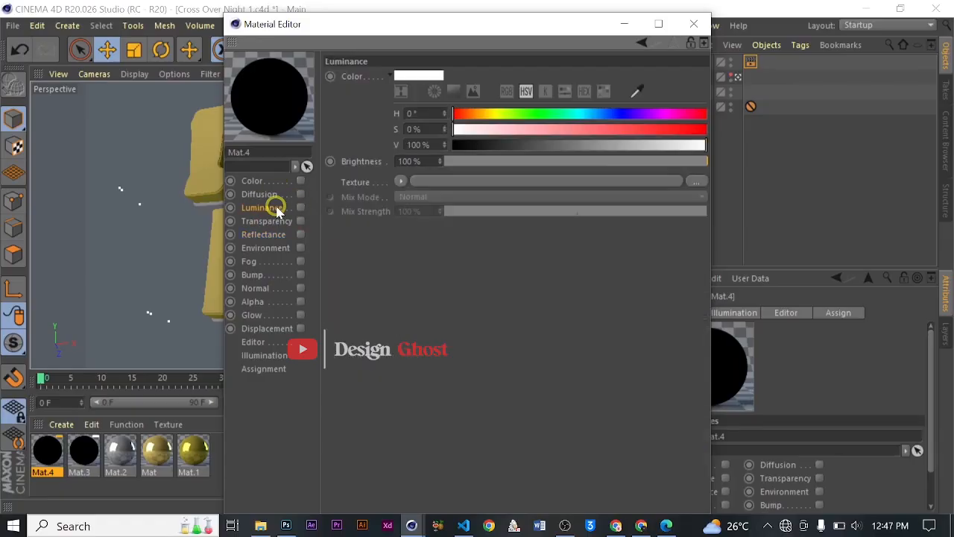
{"action": "left_click", "coordinate": [399, 182]}
{"action": "mouse_move", "coordinate": [445, 446]}
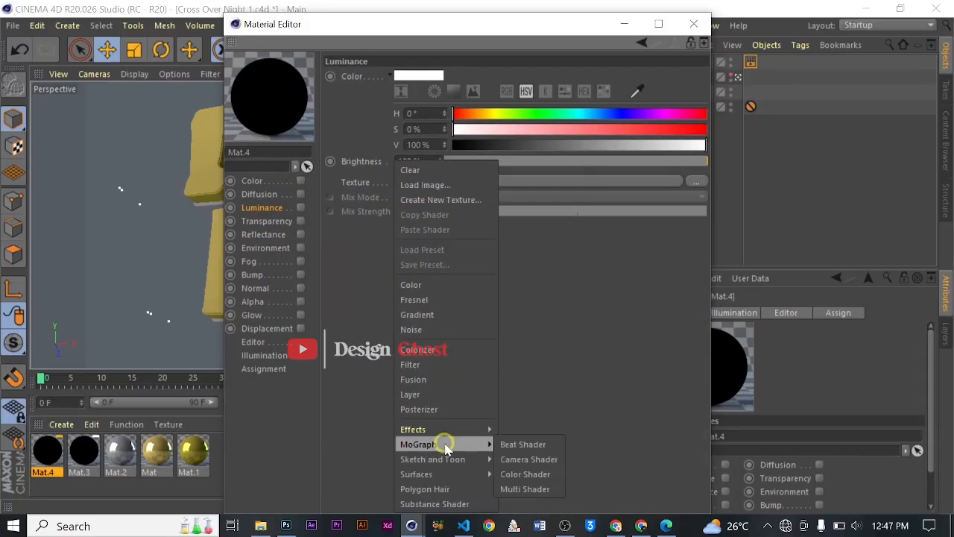
{"action": "left_click", "coordinate": [477, 316]}
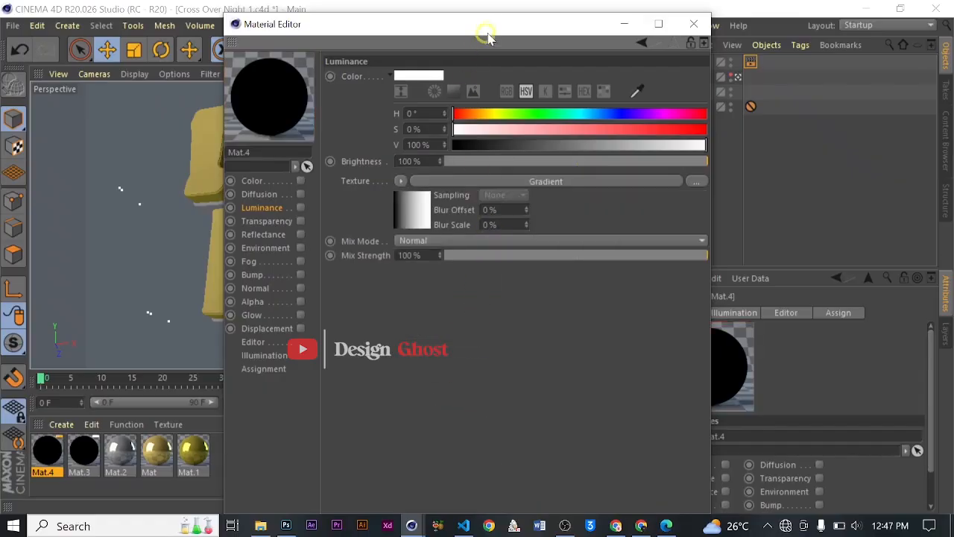
{"action": "left_click_drag", "start_coordinate": [507, 26], "coordinate": [562, 22]}
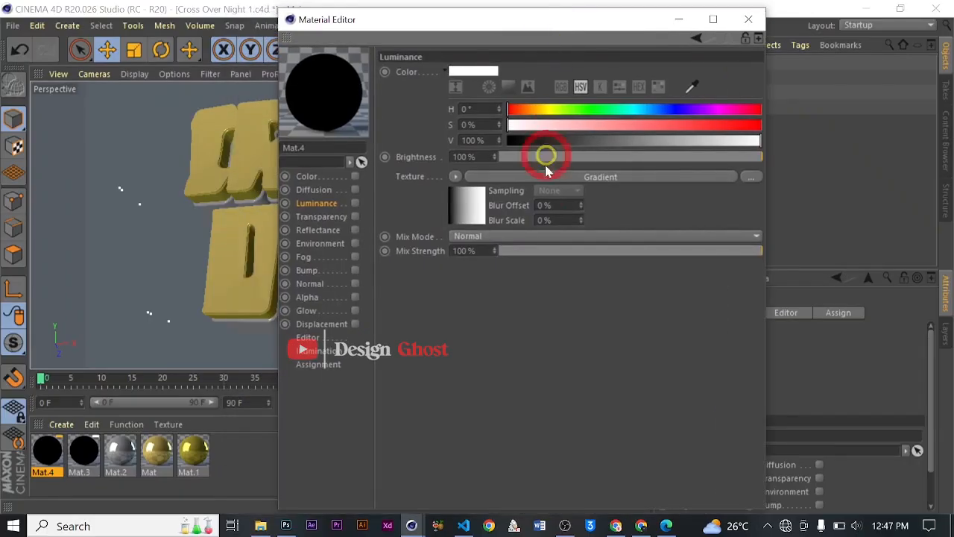
{"action": "left_click", "coordinate": [475, 213]}
{"action": "left_click", "coordinate": [572, 203]}
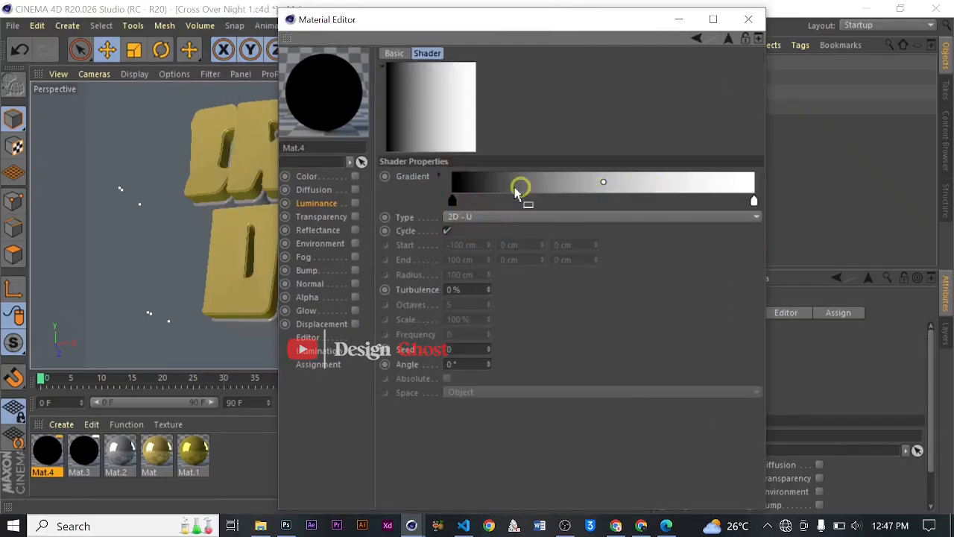
Add two knots to the dark half of the Luminance gradient, at about 14.3% and 25.9%.
{"action": "left_click_drag", "start_coordinate": [516, 192], "coordinate": [464, 201]}
{"action": "left_click", "coordinate": [453, 202]}
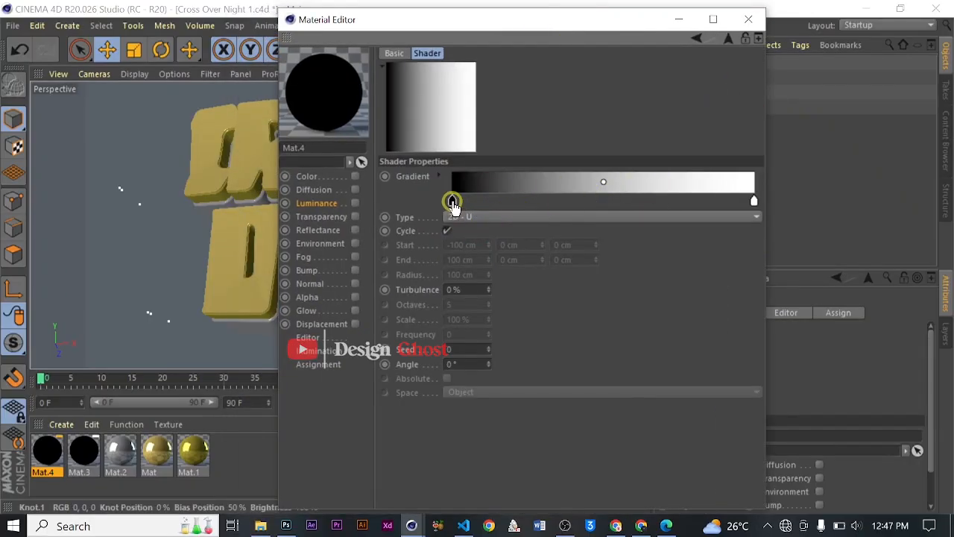
{"action": "left_click", "coordinate": [469, 201]}
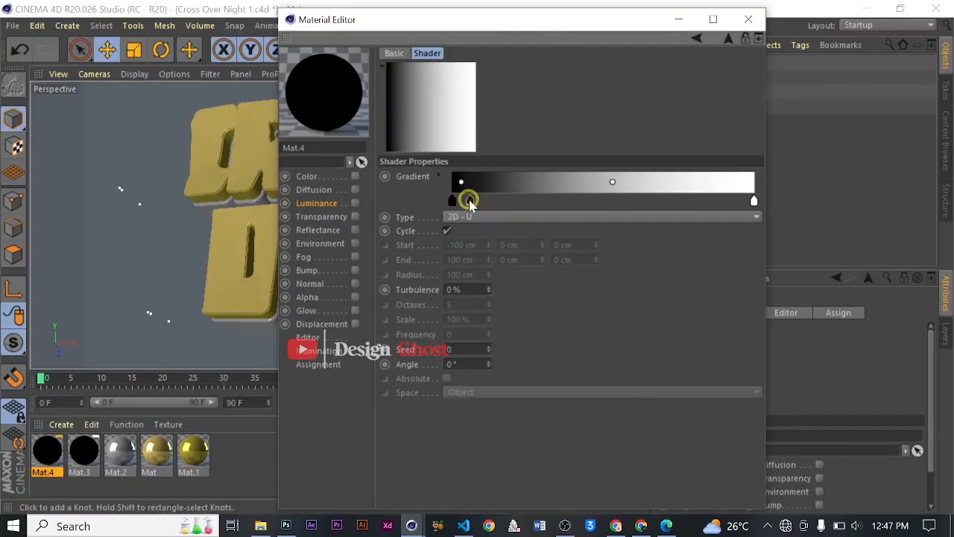
{"action": "left_click_drag", "start_coordinate": [471, 202], "coordinate": [528, 201]}
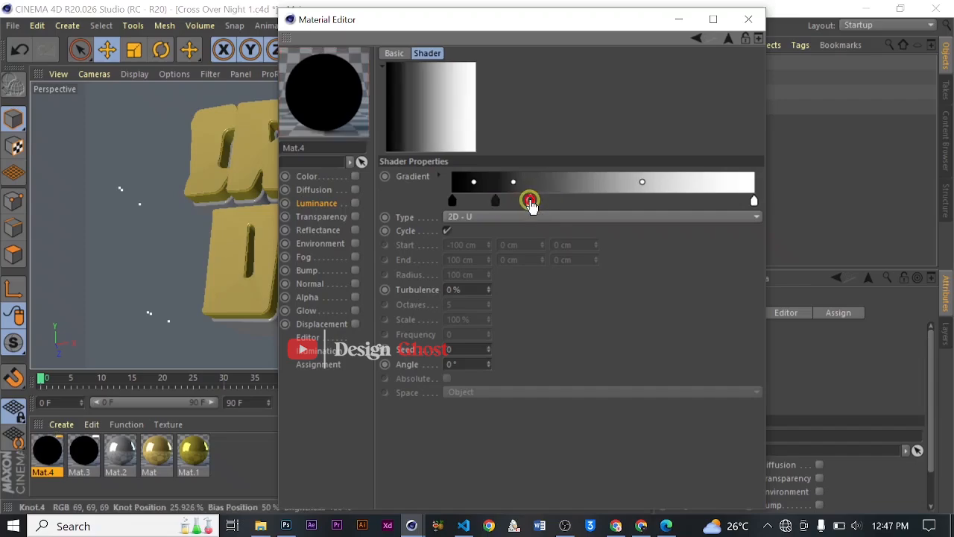
Lighten the two new gradient knots, setting V to 64% on the 25.9% knot and about 27% on the 14.3% knot.
{"action": "double_click", "coordinate": [530, 202]}
{"action": "left_click_drag", "start_coordinate": [504, 247], "coordinate": [594, 252]}
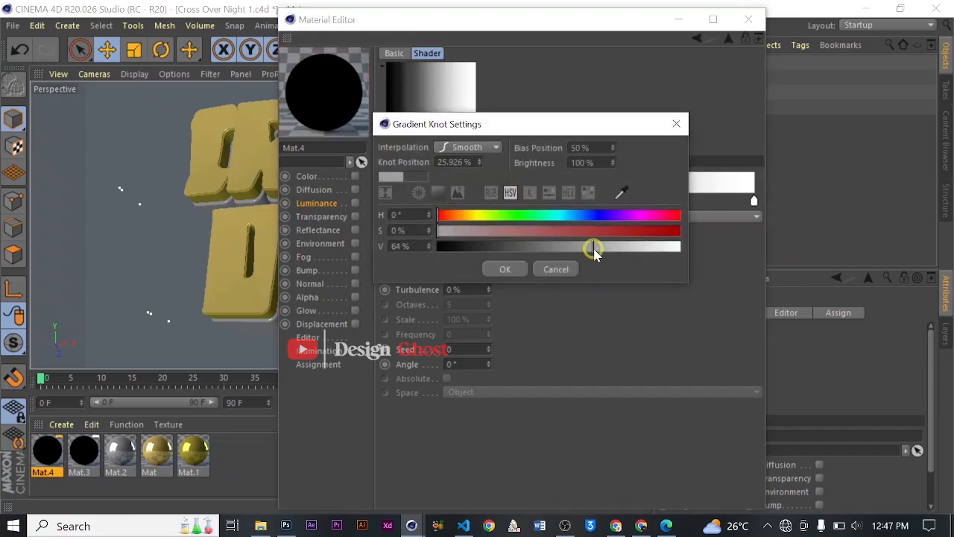
{"action": "left_click", "coordinate": [505, 269]}
{"action": "left_click", "coordinate": [496, 204]}
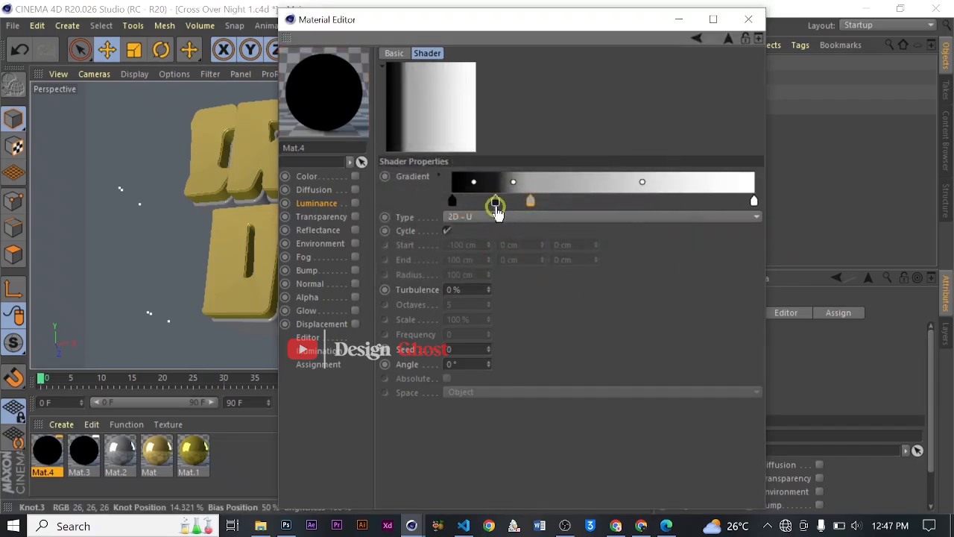
{"action": "double_click", "coordinate": [495, 203]}
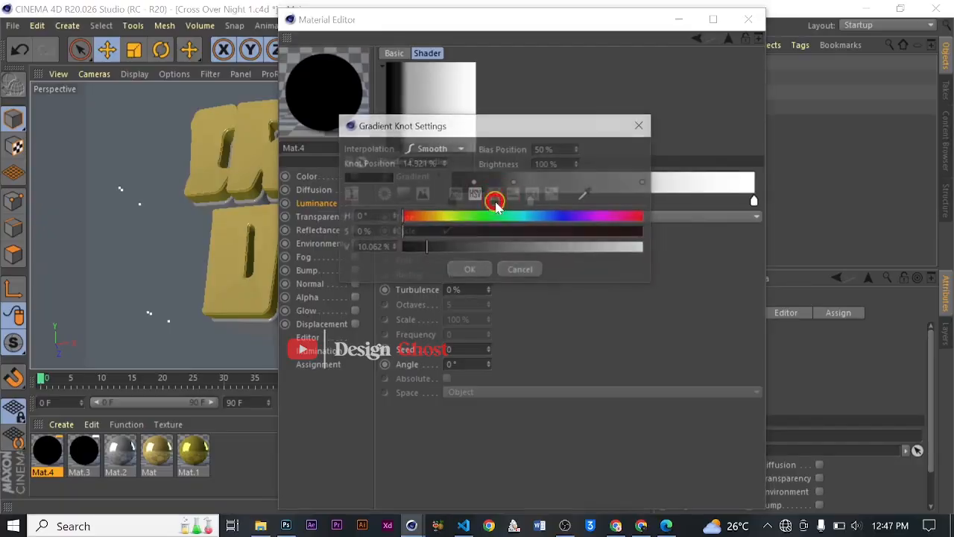
{"action": "left_click_drag", "start_coordinate": [428, 249], "coordinate": [462, 249]}
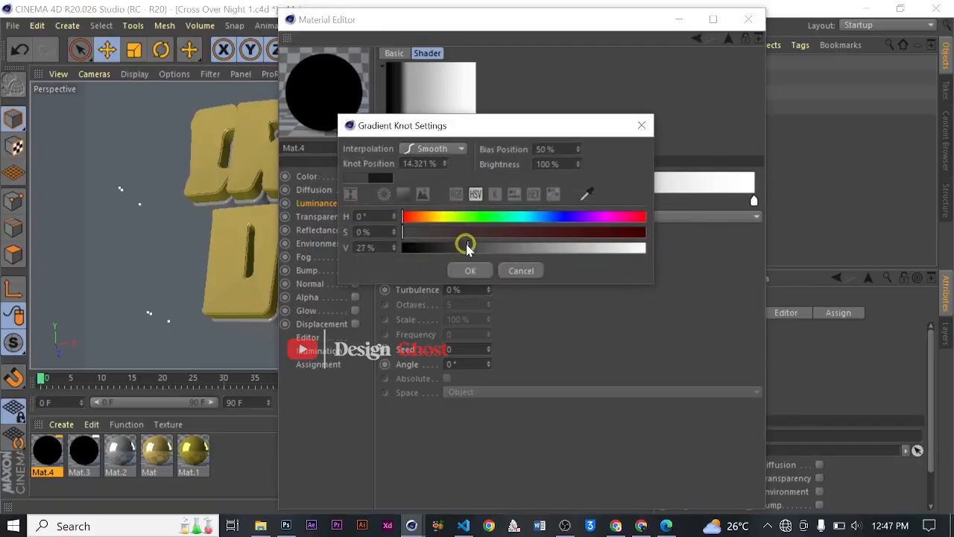
{"action": "left_click", "coordinate": [467, 270]}
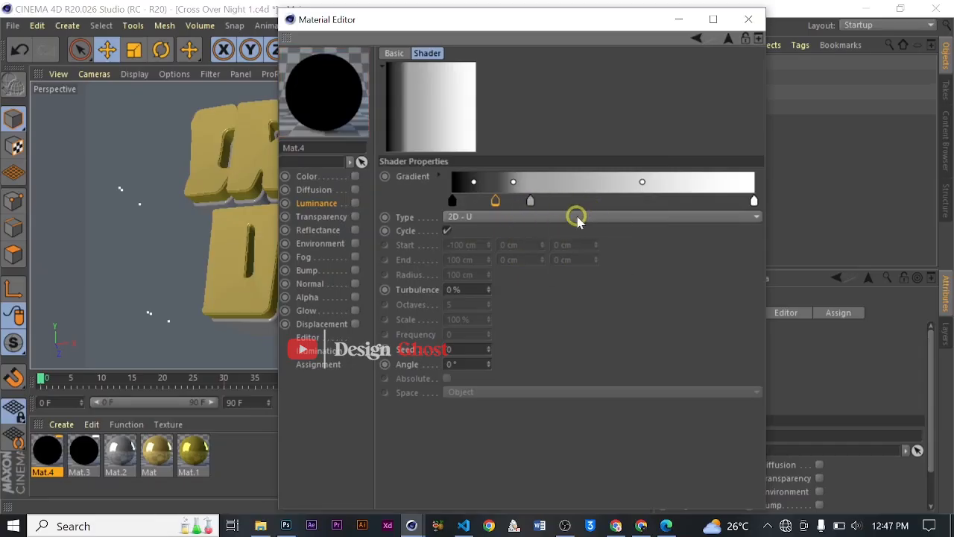
Turn on Mat.4's Luminance channel and add another knot just beside the gradient's black end.
{"action": "left_click", "coordinate": [356, 202]}
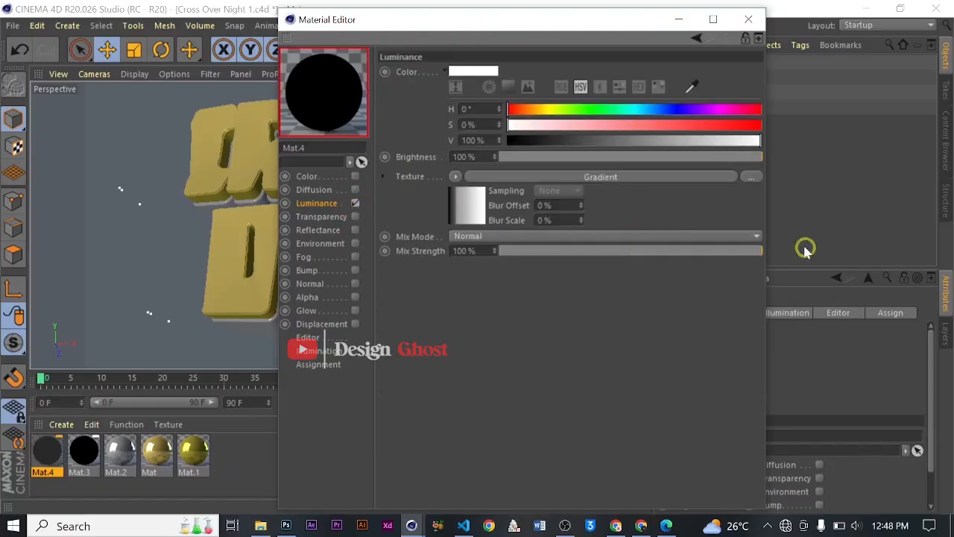
{"action": "left_click", "coordinate": [457, 176]}
{"action": "double_click", "coordinate": [460, 198]}
{"action": "left_click", "coordinate": [603, 119]}
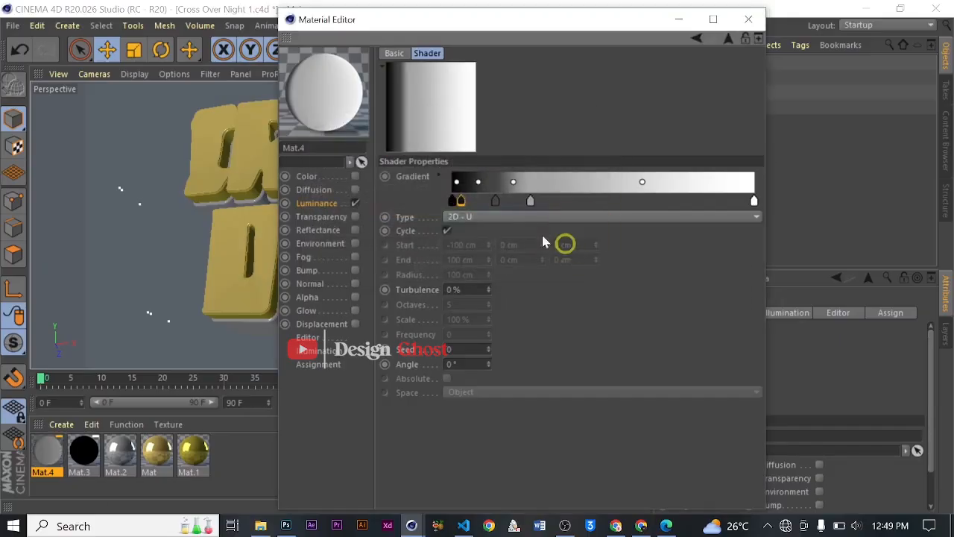
Move the Luminance gradient's second dark knot to about 39% and add two grey knots at about 58% and 81.5%.
{"action": "left_click_drag", "start_coordinate": [462, 201], "coordinate": [622, 200]}
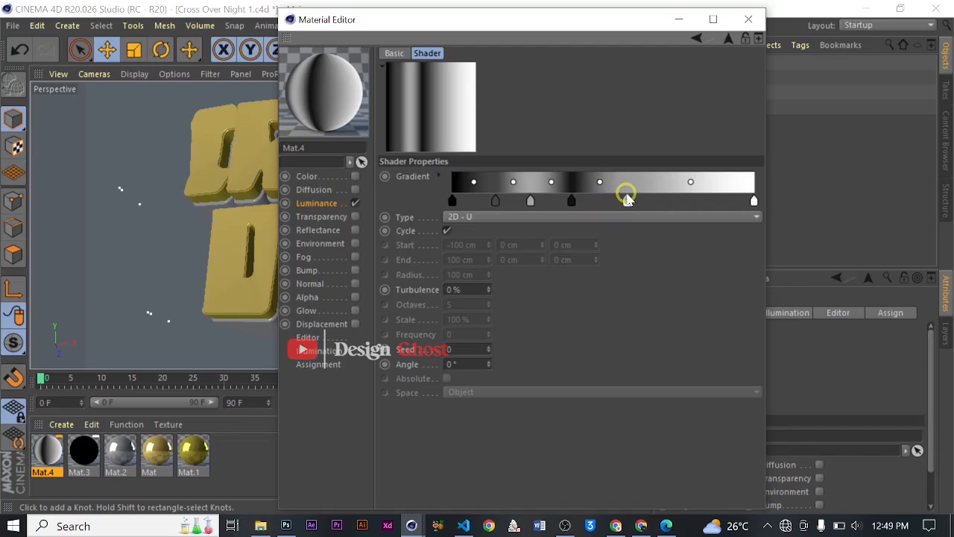
{"action": "left_click", "coordinate": [627, 198]}
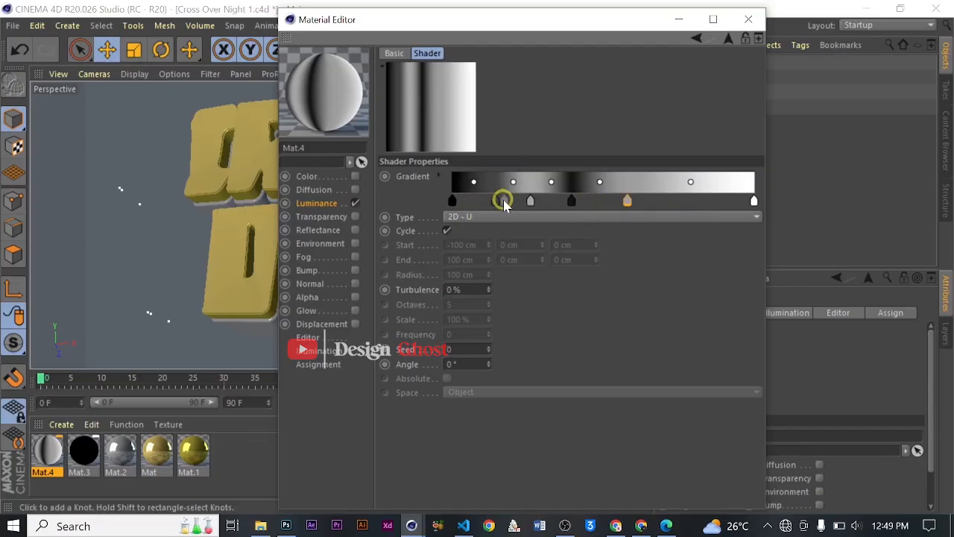
{"action": "left_click", "coordinate": [706, 200]}
{"action": "left_click_drag", "start_coordinate": [708, 201], "coordinate": [701, 201]}
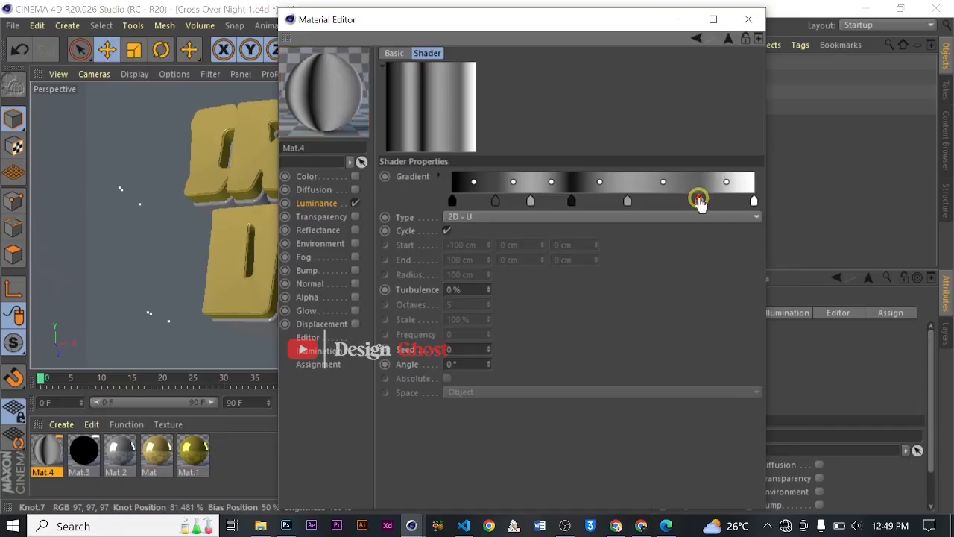
{"action": "left_click", "coordinate": [699, 201]}
Set the gradient shader's Turbulence to 20%.
{"action": "left_click_drag", "start_coordinate": [467, 287], "coordinate": [399, 294]}
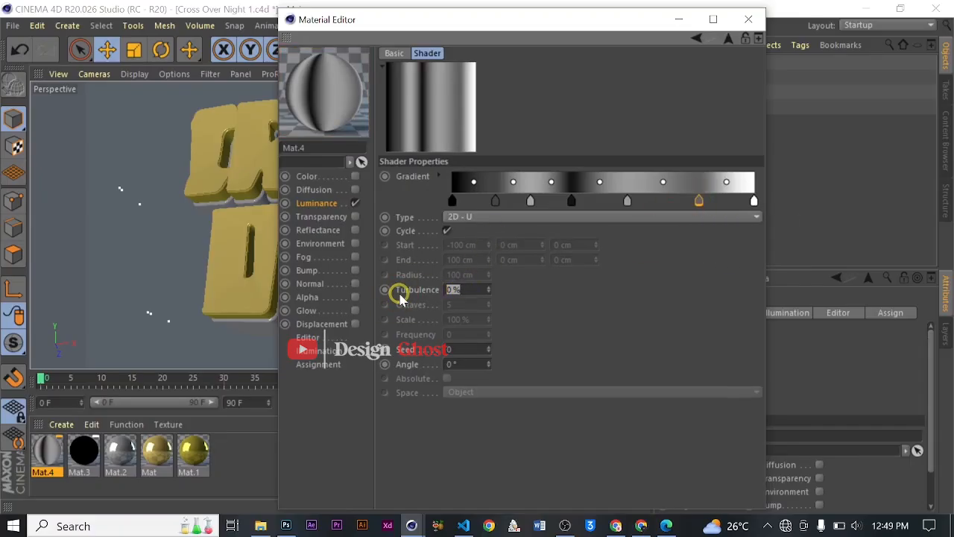
{"action": "type", "text": "20"}
{"action": "key", "text": "Return"}
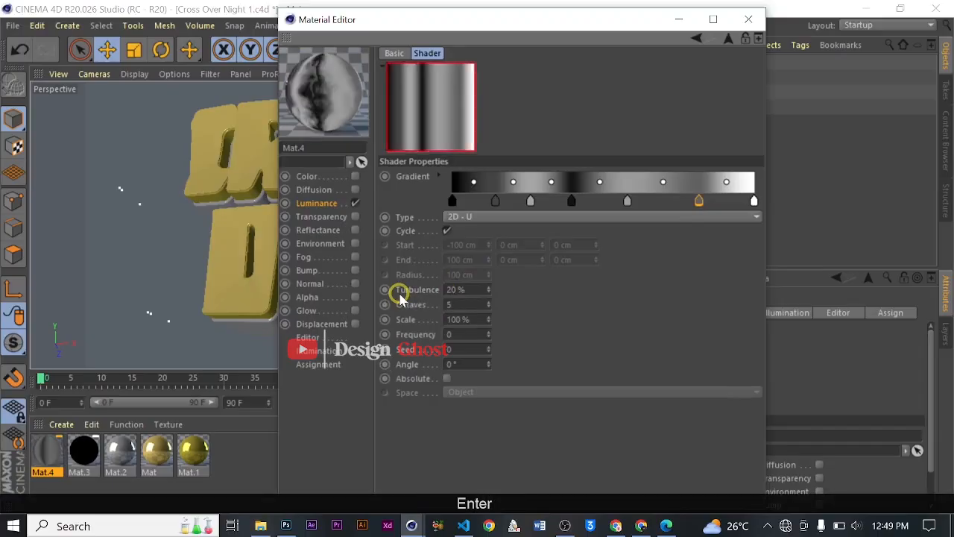
Brighten the gradient knot at 25.9% by setting its V to 84%.
{"action": "left_click", "coordinate": [531, 204]}
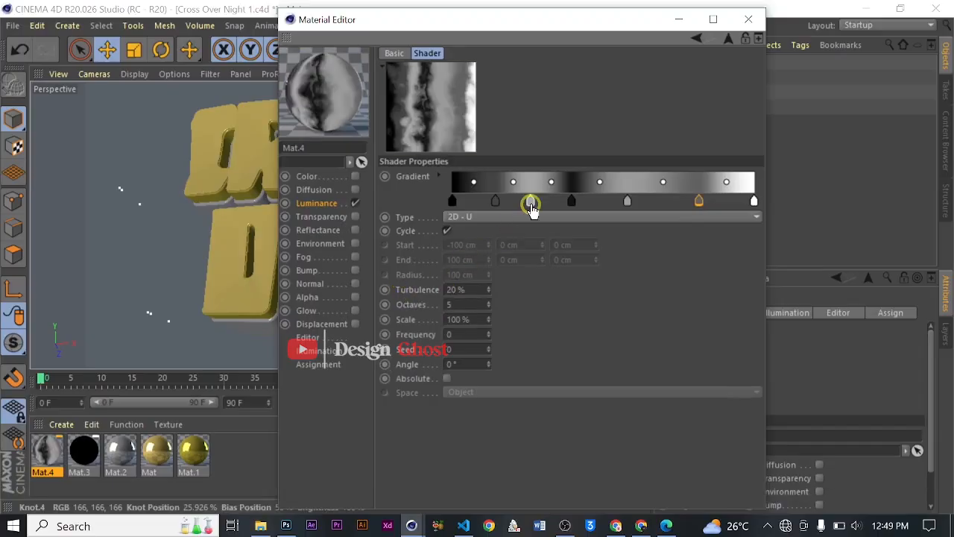
{"action": "double_click", "coordinate": [531, 204]}
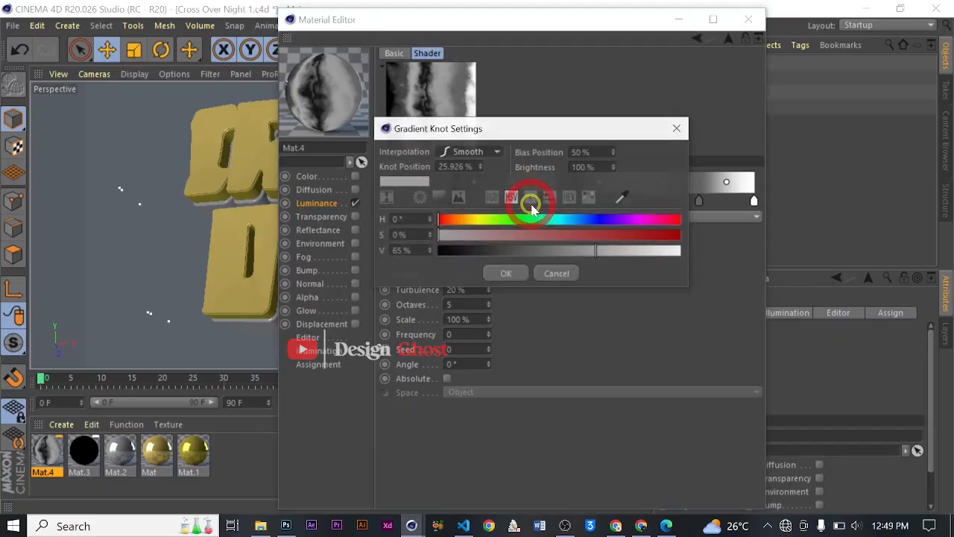
{"action": "left_click", "coordinate": [595, 250]}
{"action": "left_click_drag", "start_coordinate": [596, 250], "coordinate": [643, 252]}
{"action": "left_click", "coordinate": [522, 274]}
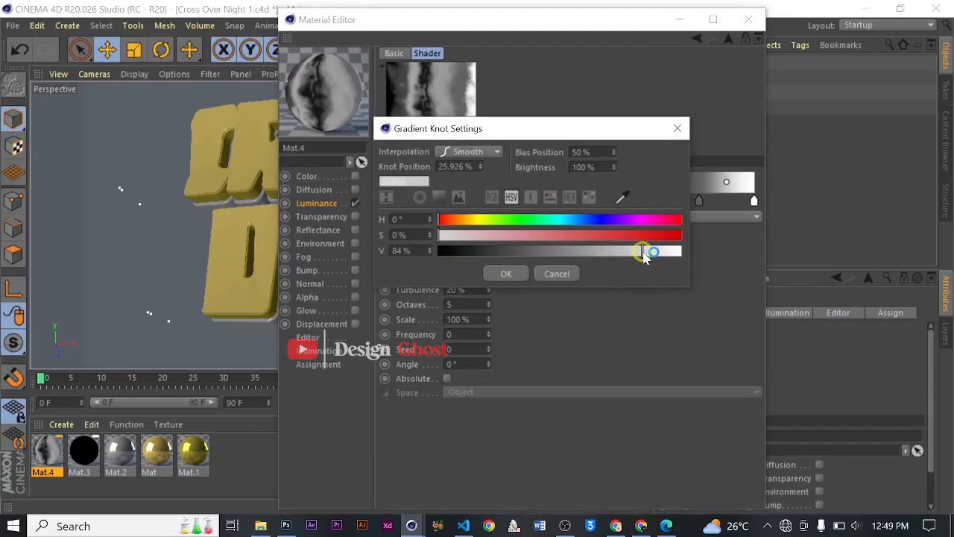
{"action": "left_click", "coordinate": [509, 273]}
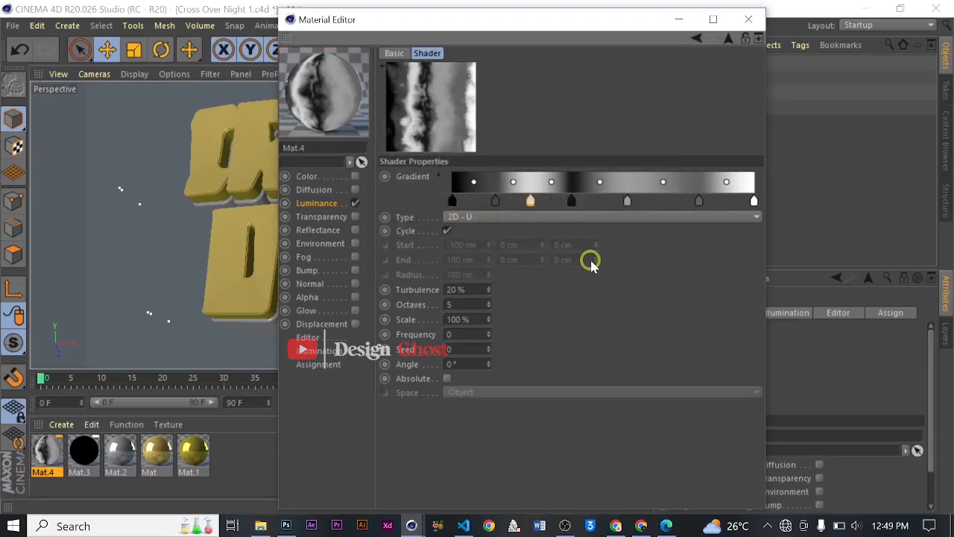
Shift the gradient's middle dark knot to about 43%, close the Material Editor and apply Mat.4 to the Sky object.
{"action": "left_click", "coordinate": [576, 202]}
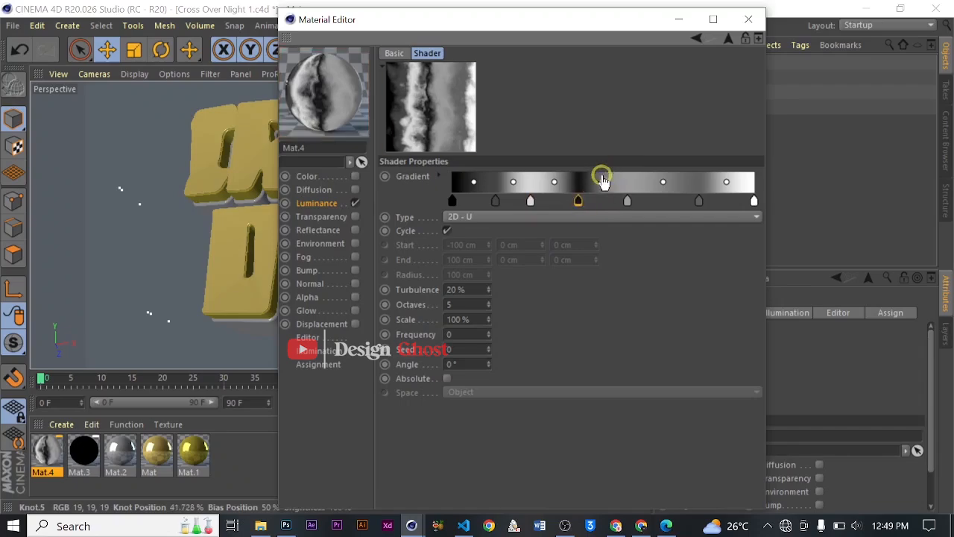
{"action": "left_click_drag", "start_coordinate": [577, 201], "coordinate": [581, 201]}
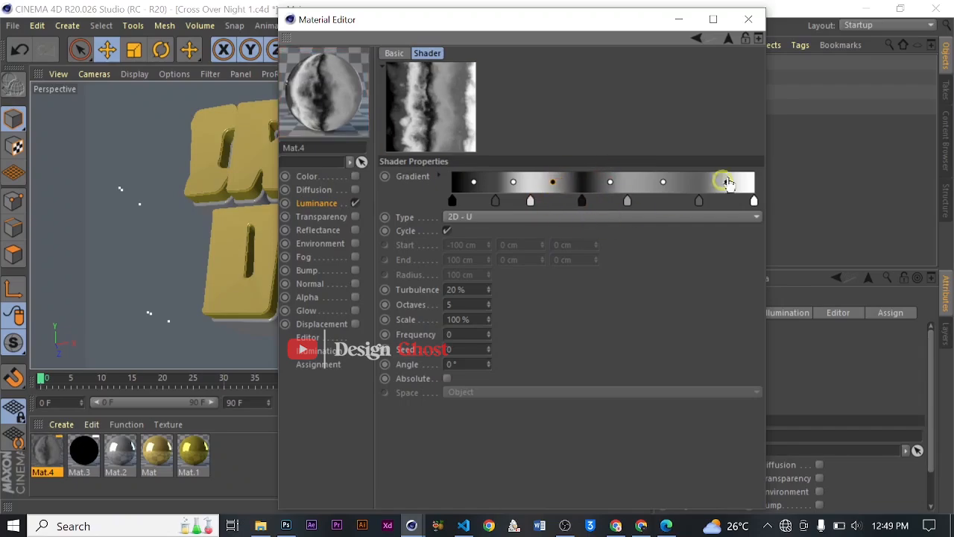
{"action": "left_click", "coordinate": [747, 19]}
{"action": "left_click_drag", "start_coordinate": [53, 456], "coordinate": [686, 64]}
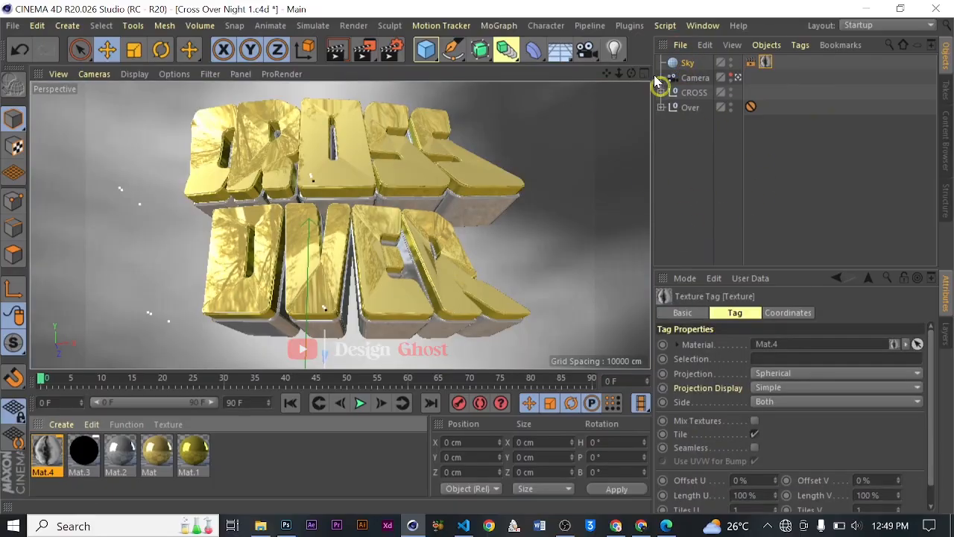
Set the render output Resolution to 200 Pixels/Inch (DPI) in the Render Settings.
{"action": "left_click", "coordinate": [393, 52]}
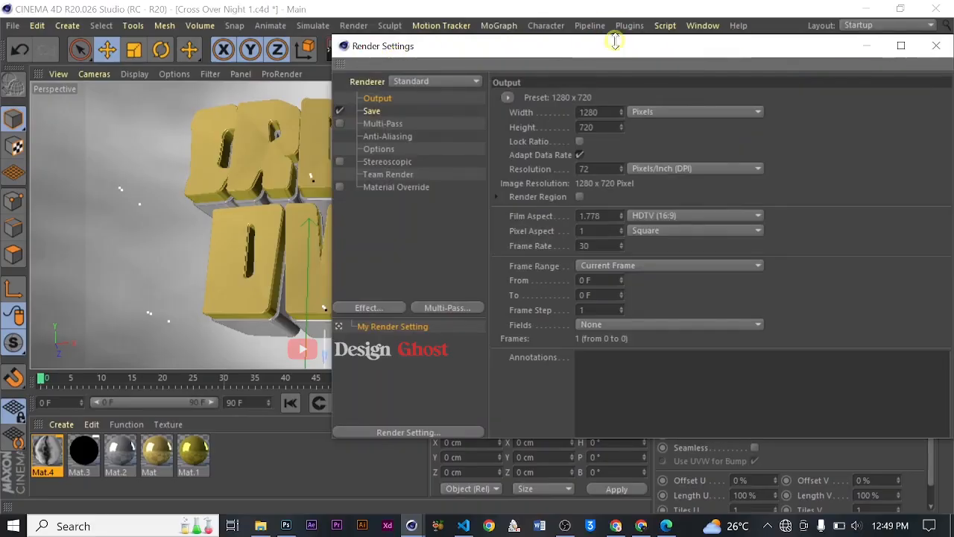
{"action": "left_click", "coordinate": [937, 46]}
{"action": "left_click", "coordinate": [384, 54]}
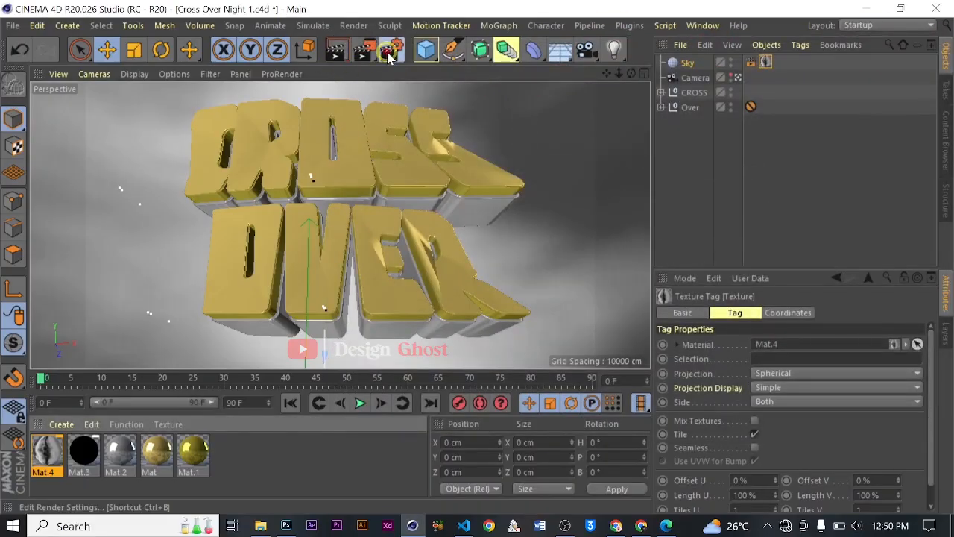
{"action": "left_click_drag", "start_coordinate": [588, 44], "coordinate": [504, 42]}
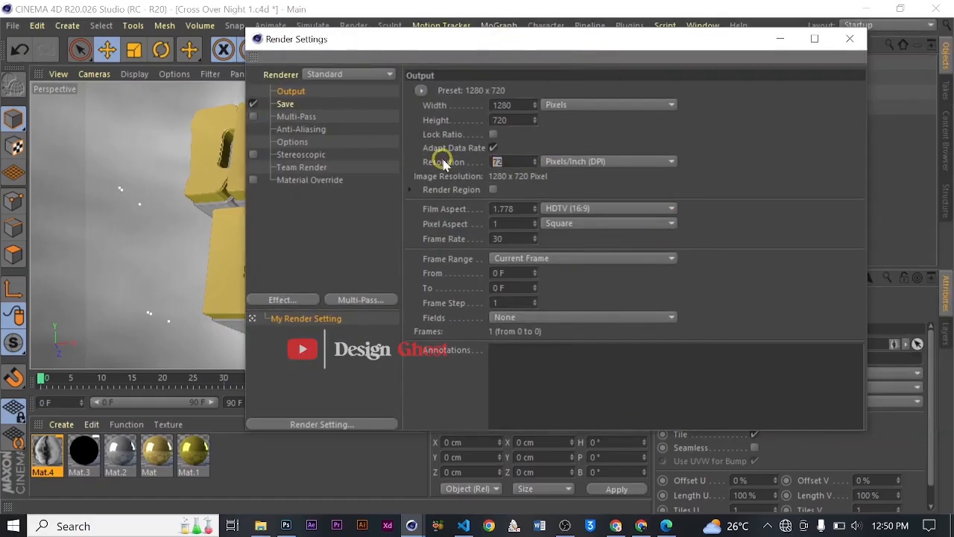
{"action": "type", "text": "200"}
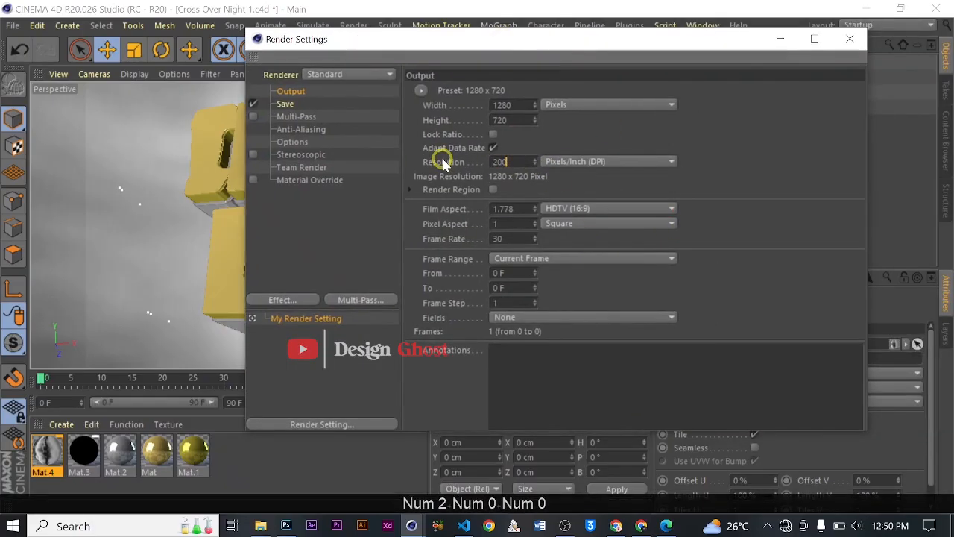
{"action": "left_click", "coordinate": [293, 92]}
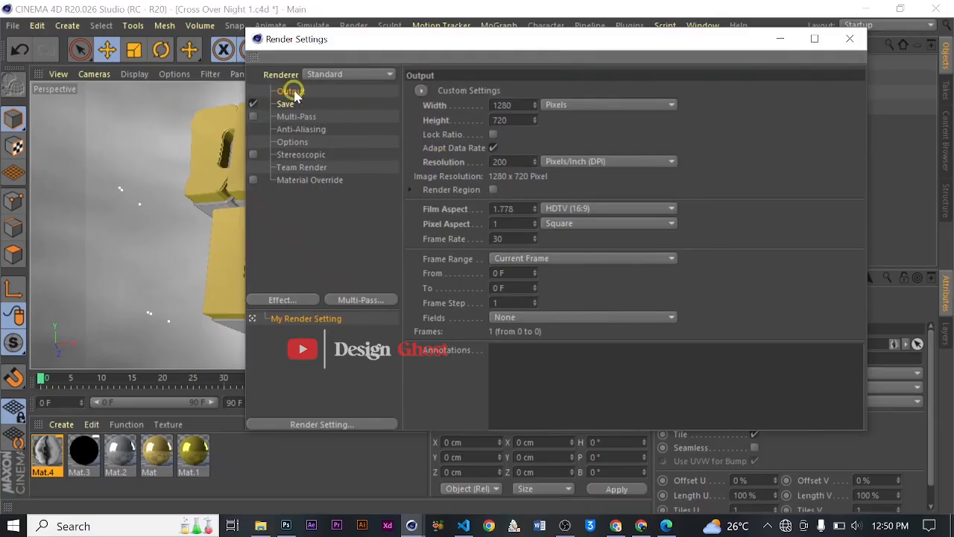
Add the Ambient Occlusion and Global Illumination render effects, using the Object Visualization - High preset for Global Illumination.
{"action": "left_click", "coordinate": [292, 104]}
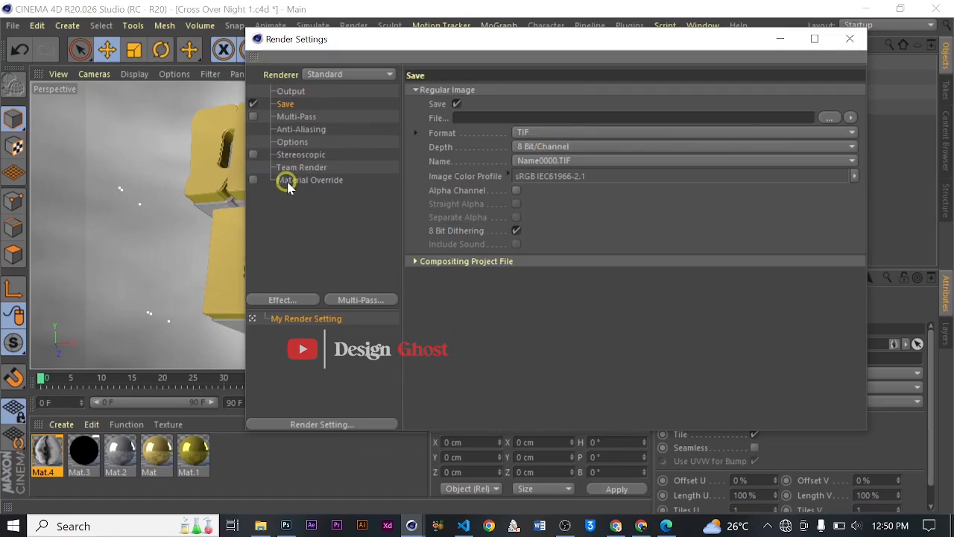
{"action": "left_click", "coordinate": [280, 301]}
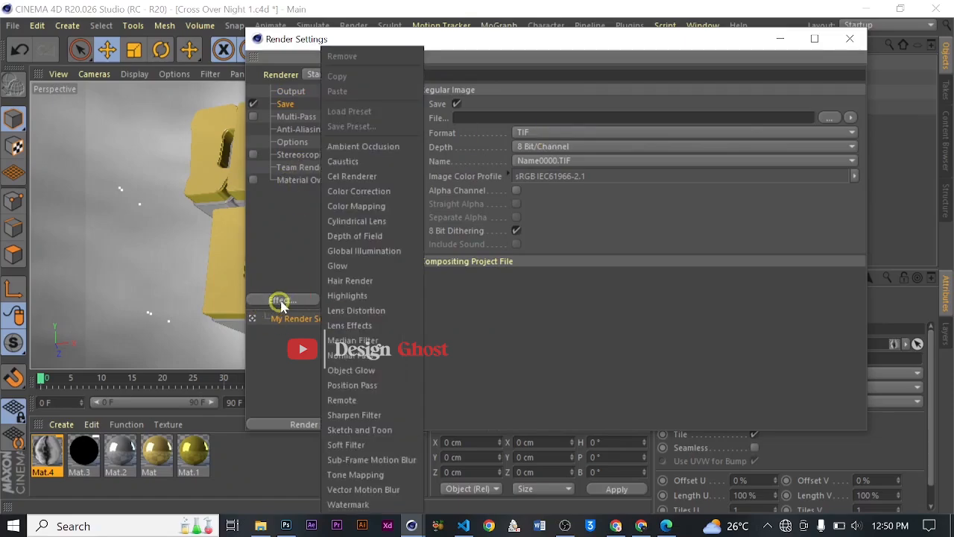
{"action": "left_click", "coordinate": [360, 148]}
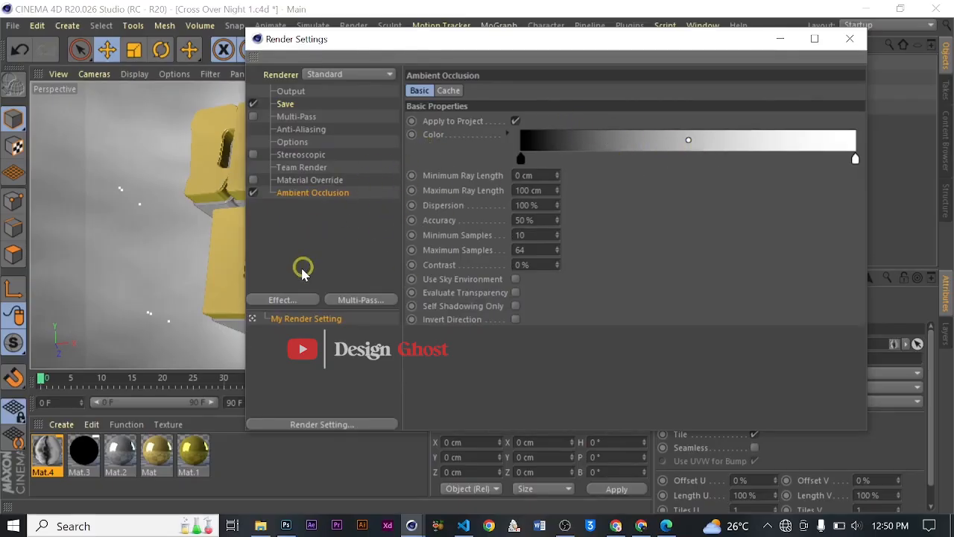
{"action": "left_click", "coordinate": [302, 306]}
{"action": "left_click", "coordinate": [355, 252]}
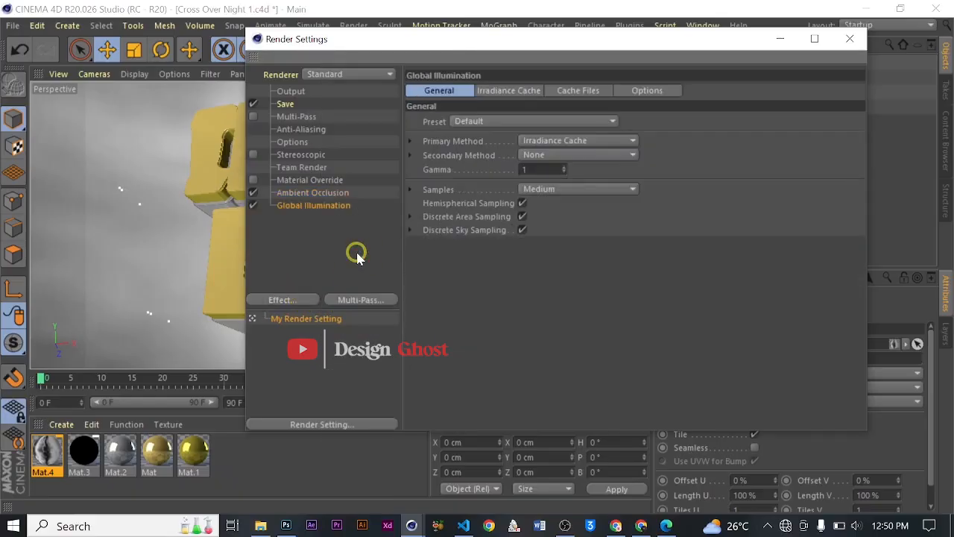
{"action": "left_click", "coordinate": [560, 125]}
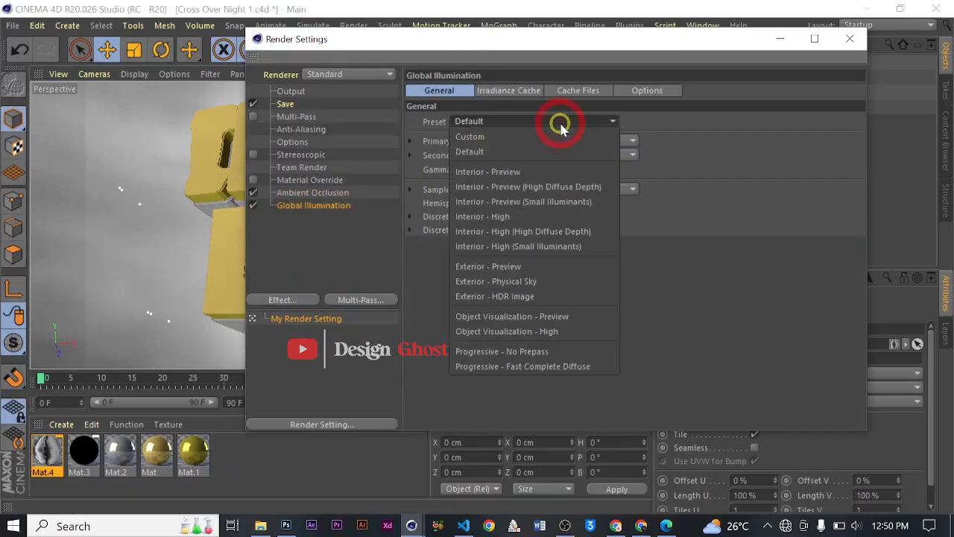
{"action": "left_click", "coordinate": [544, 333]}
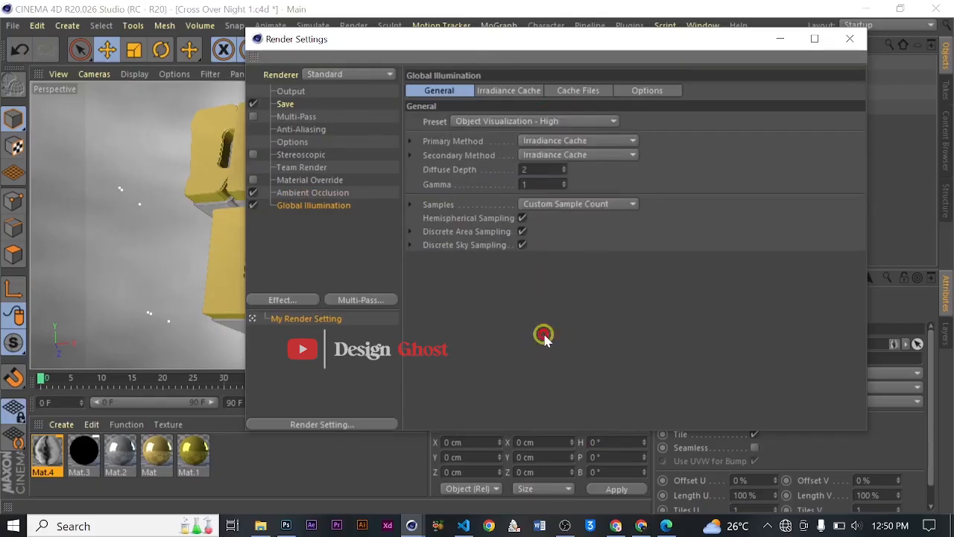
Add a Color Correction effect with Contrast at 100% and a Sharpen Filter effect to the render settings.
{"action": "left_click", "coordinate": [289, 299]}
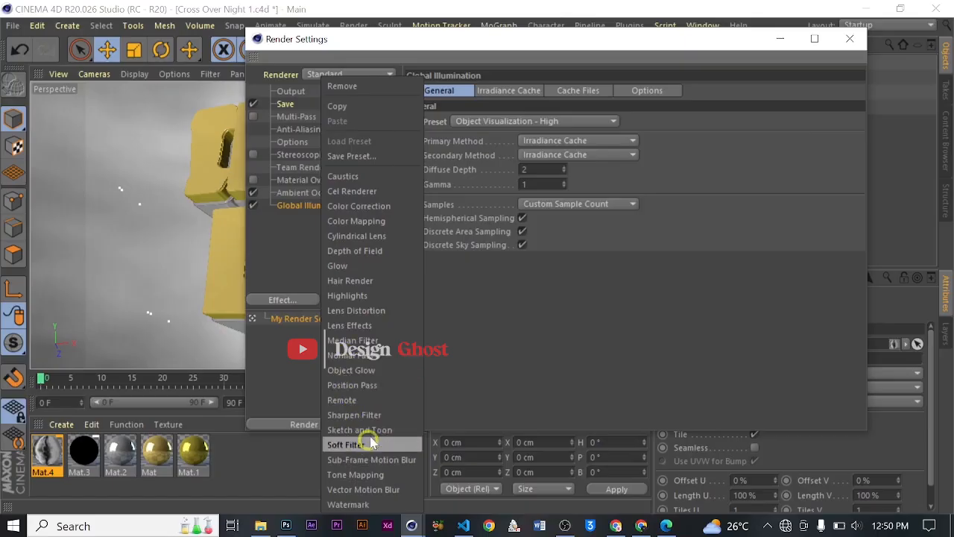
{"action": "left_click", "coordinate": [384, 207]}
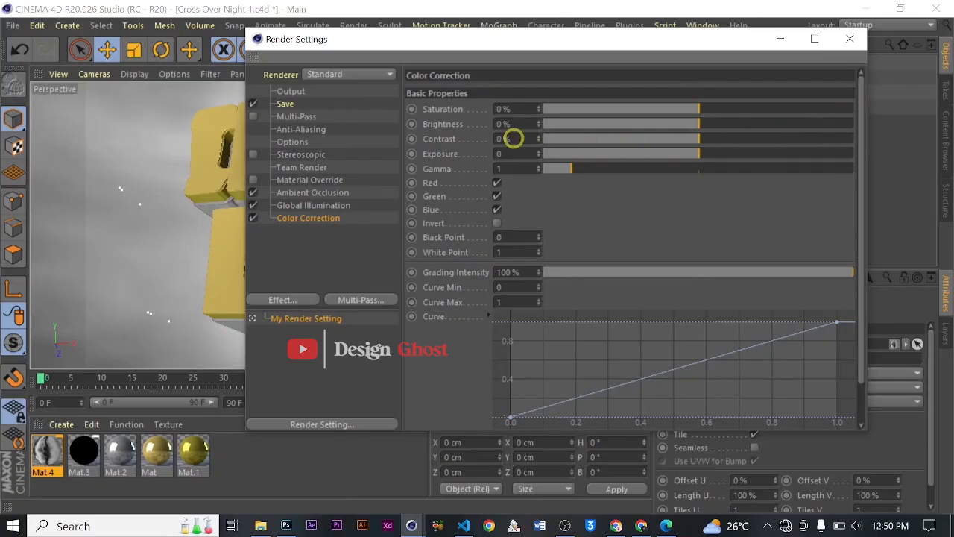
{"action": "key", "text": "Return"}
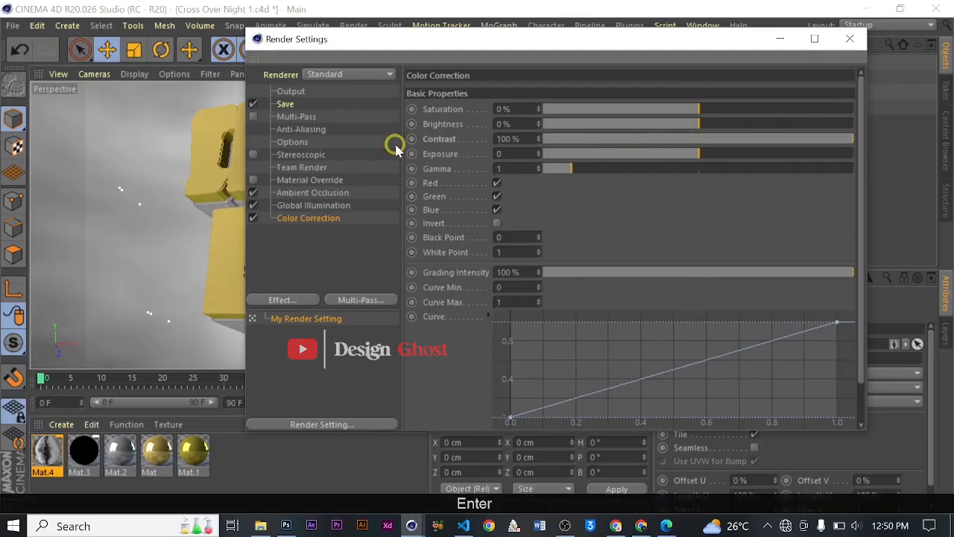
{"action": "left_click", "coordinate": [300, 304]}
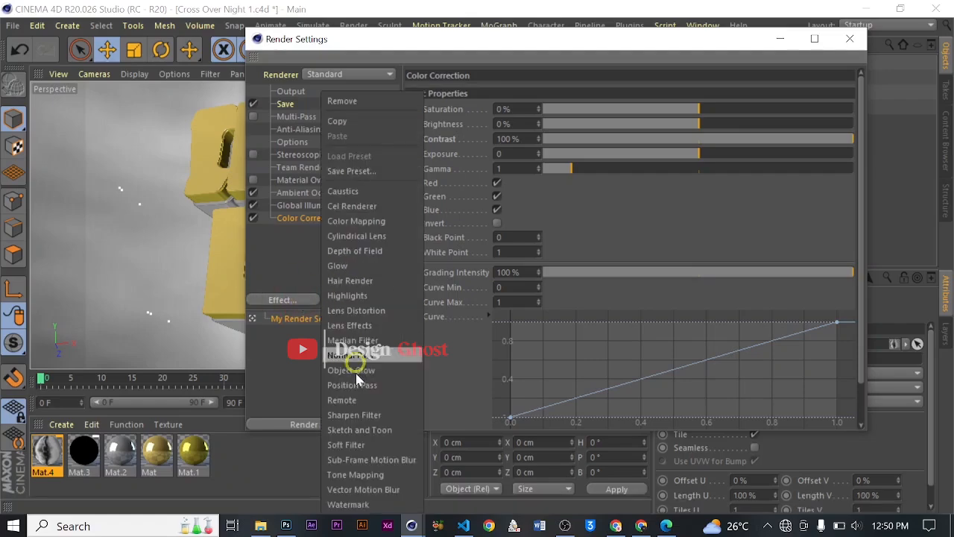
{"action": "left_click", "coordinate": [355, 415]}
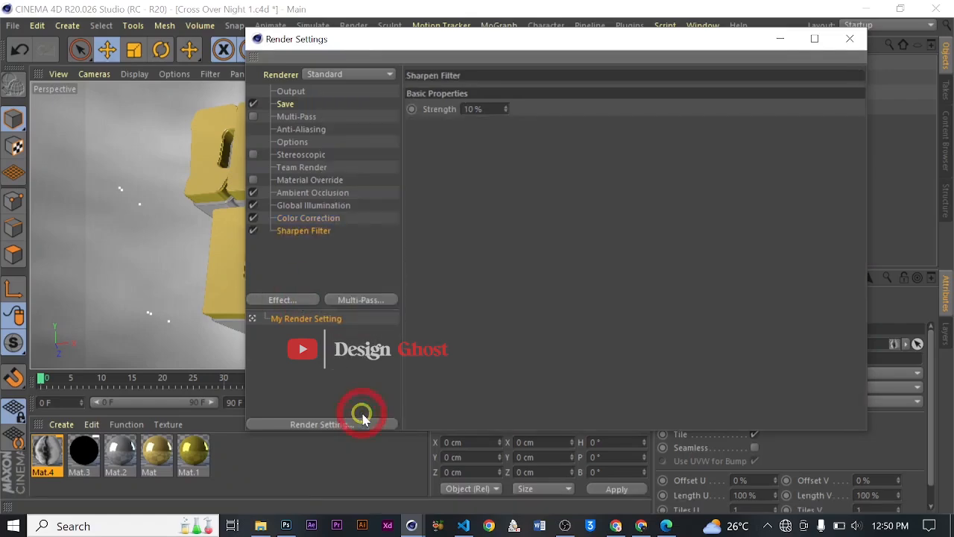
{"action": "double_click", "coordinate": [481, 108]}
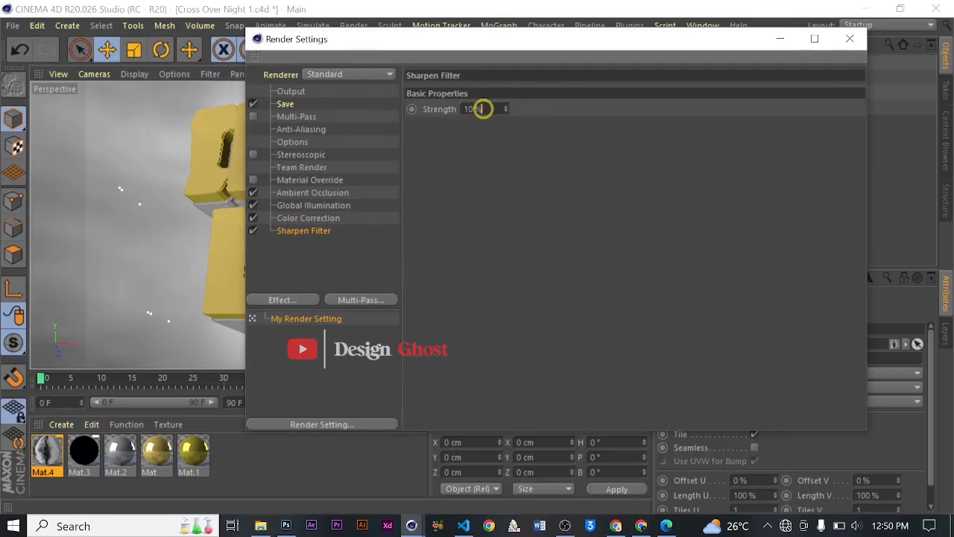
Set the render's save format to PNG with Alpha Channel enabled and close the Render Settings.
{"action": "left_click", "coordinate": [292, 92]}
{"action": "left_click", "coordinate": [305, 105]}
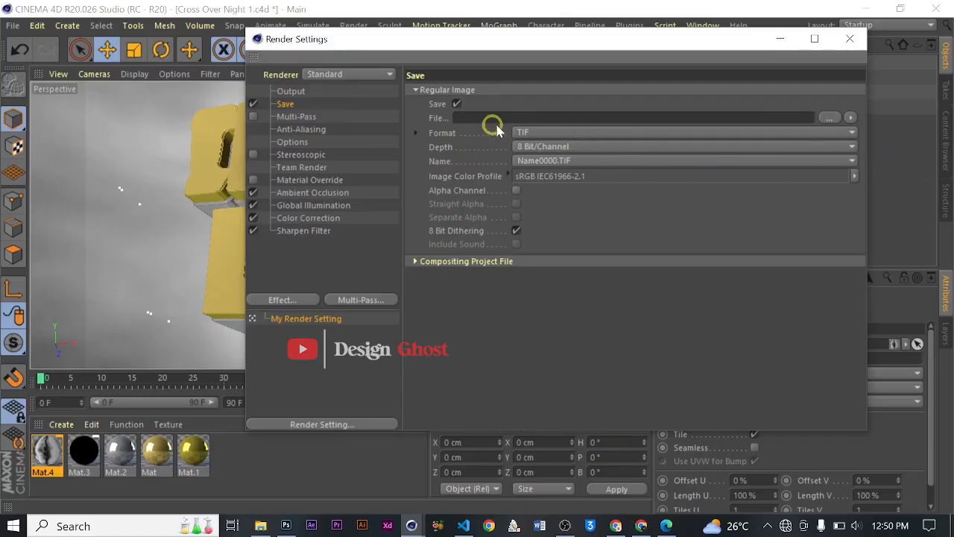
{"action": "left_click", "coordinate": [531, 132]}
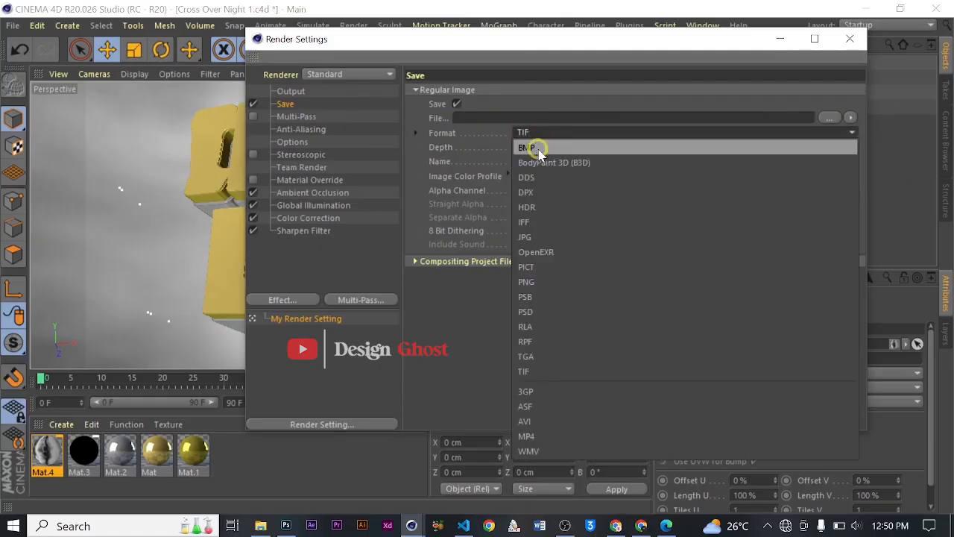
{"action": "left_click", "coordinate": [579, 283]}
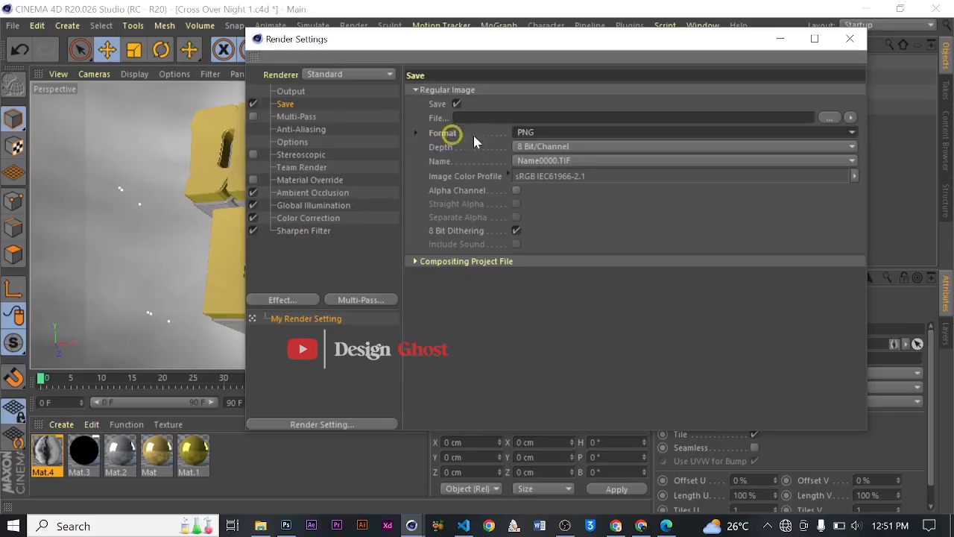
{"action": "left_click", "coordinate": [516, 191]}
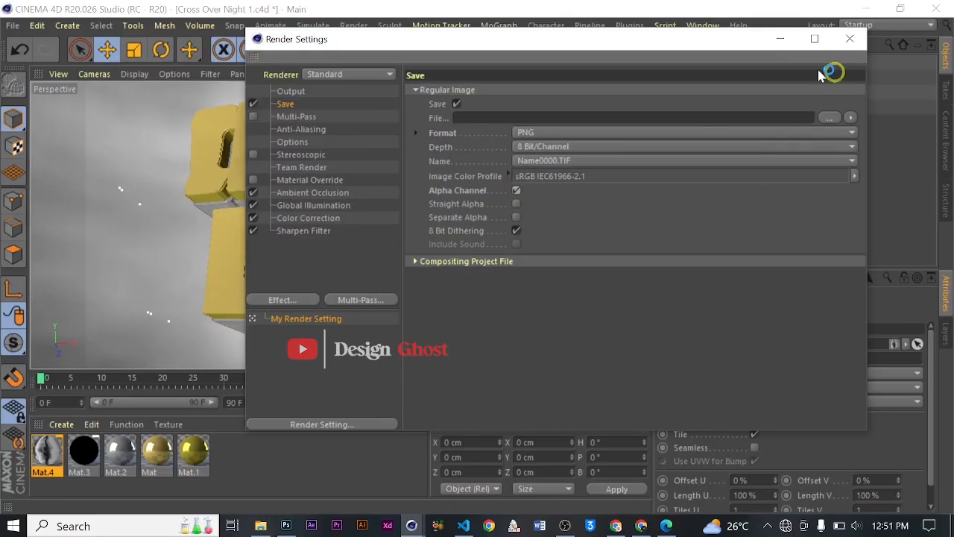
{"action": "left_click", "coordinate": [850, 38]}
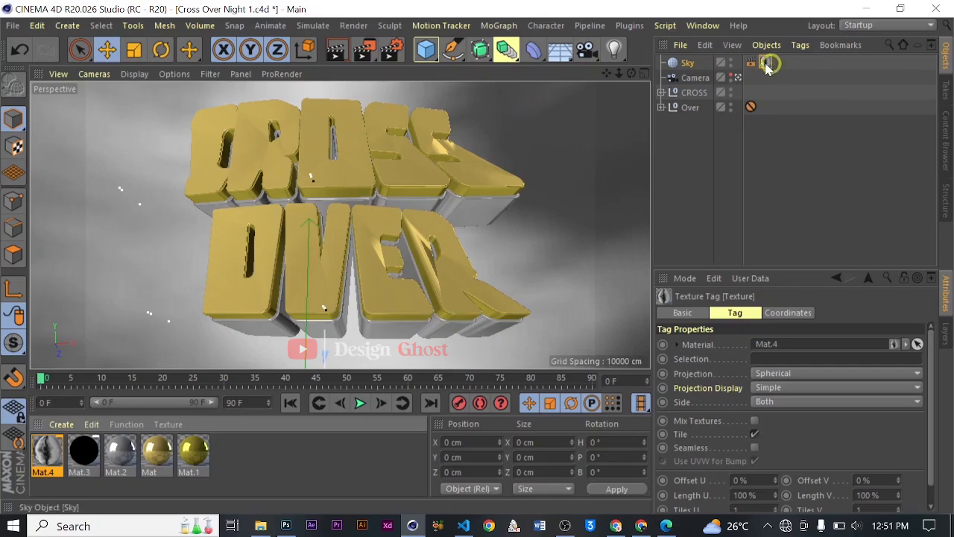
Disable Seen by Camera in the Sky object's compositing properties, then deselect the object.
{"action": "left_click", "coordinate": [684, 64]}
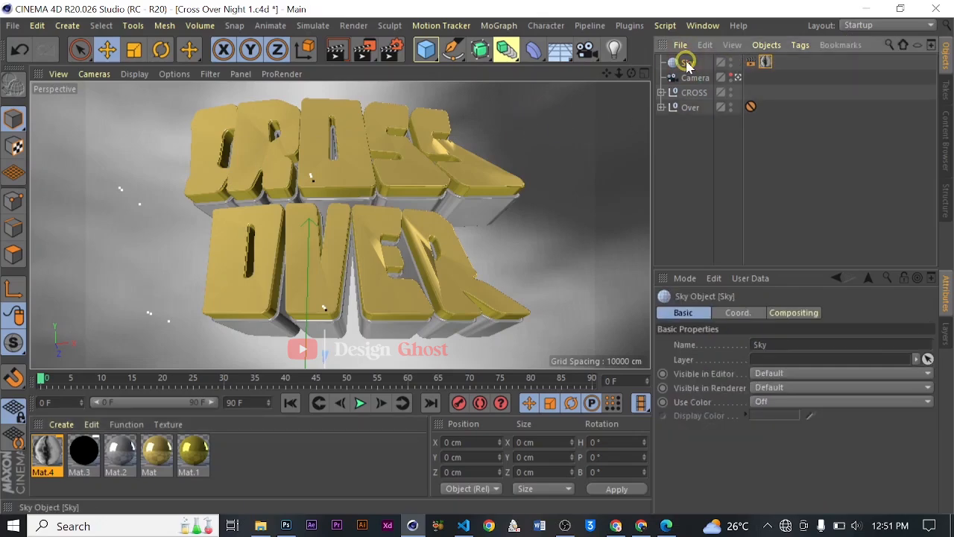
{"action": "left_click", "coordinate": [727, 316]}
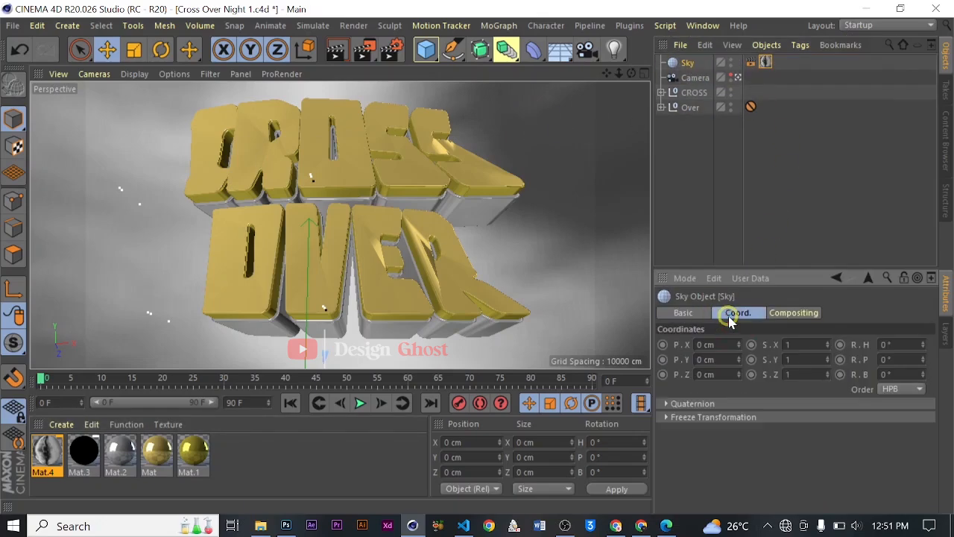
{"action": "left_click", "coordinate": [779, 314]}
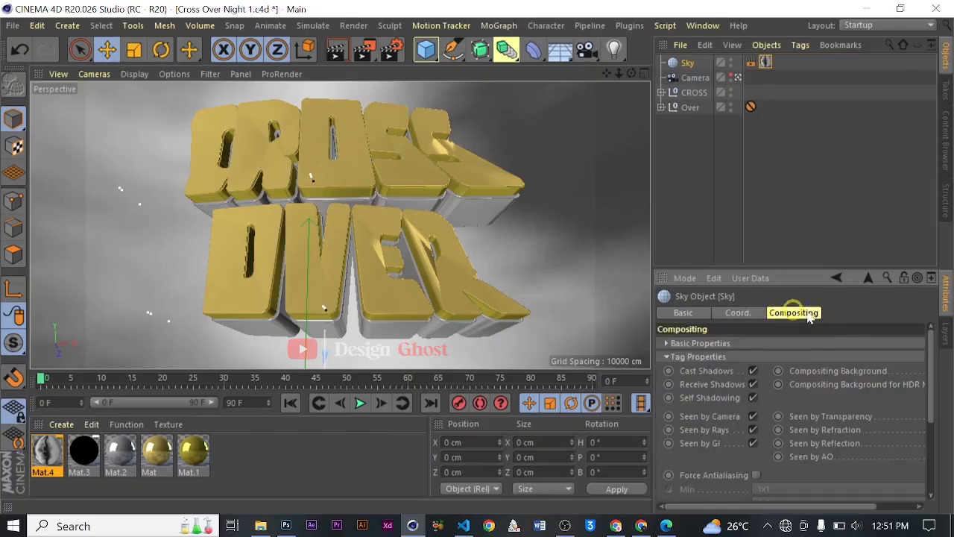
{"action": "left_click", "coordinate": [779, 385]}
{"action": "left_click", "coordinate": [795, 319]}
{"action": "left_click", "coordinate": [755, 416]}
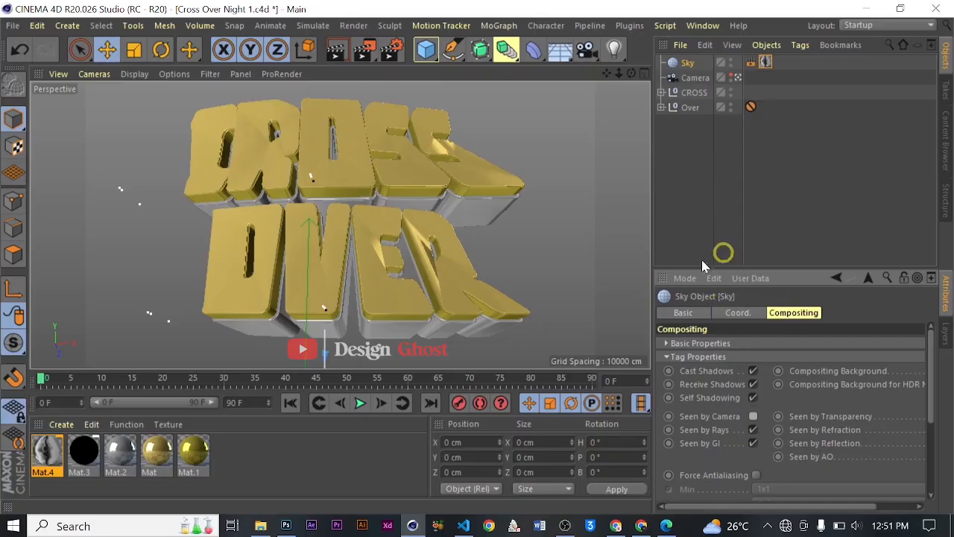
{"action": "left_click", "coordinate": [716, 160]}
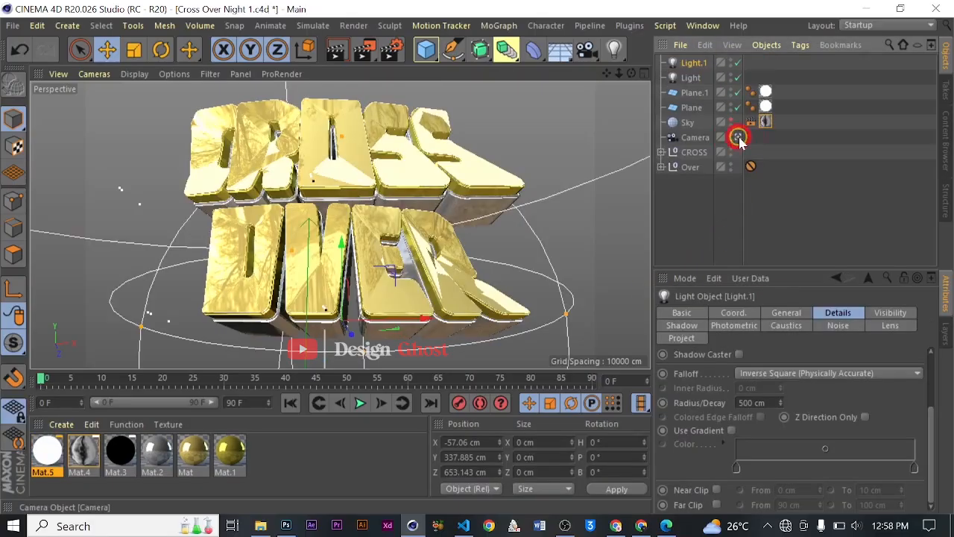
Examine the lights and white planes from outside the camera, check Mat.5's luminance settings, and return to the camera view.
{"action": "left_click", "coordinate": [737, 137]}
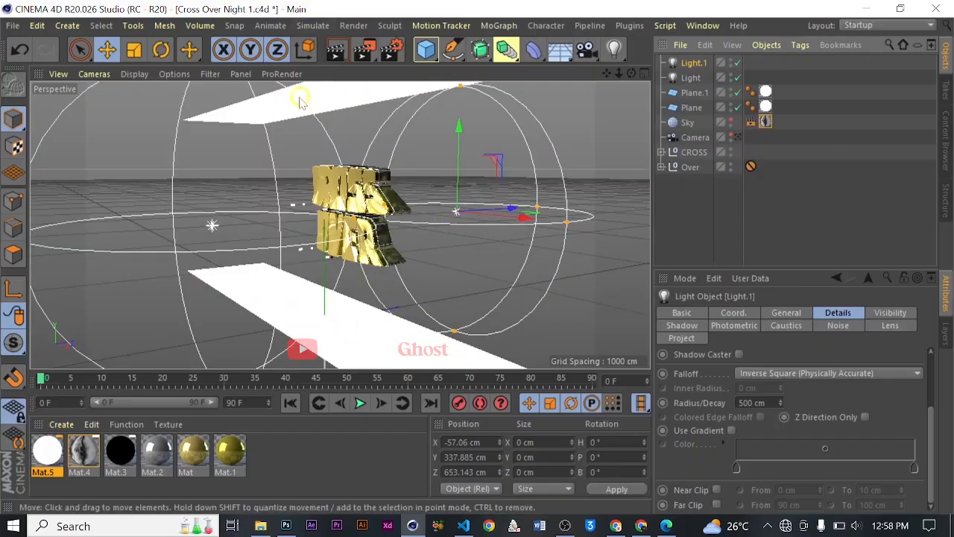
{"action": "left_click", "coordinate": [437, 62]}
{"action": "left_click", "coordinate": [425, 61]}
{"action": "left_click", "coordinate": [62, 477]}
{"action": "double_click", "coordinate": [51, 450]}
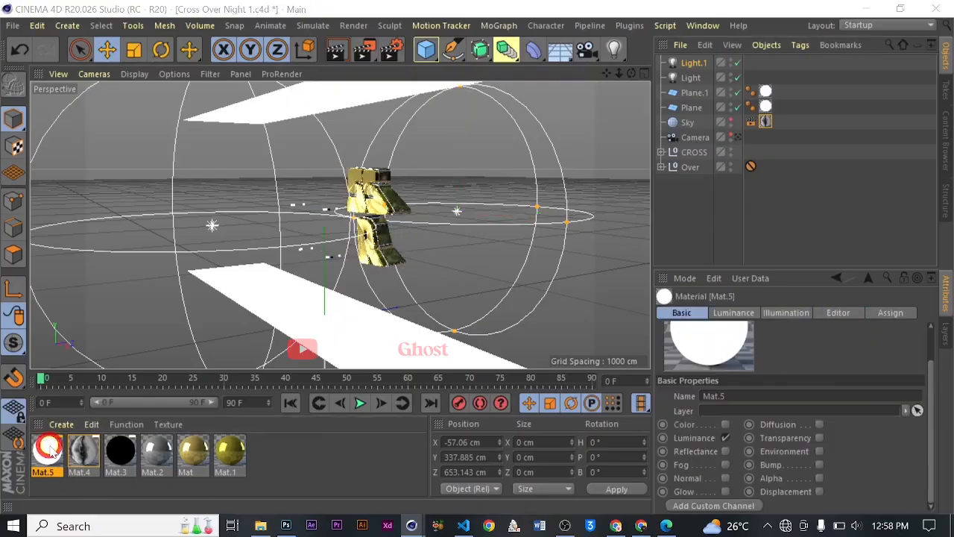
{"action": "left_click", "coordinate": [242, 208]}
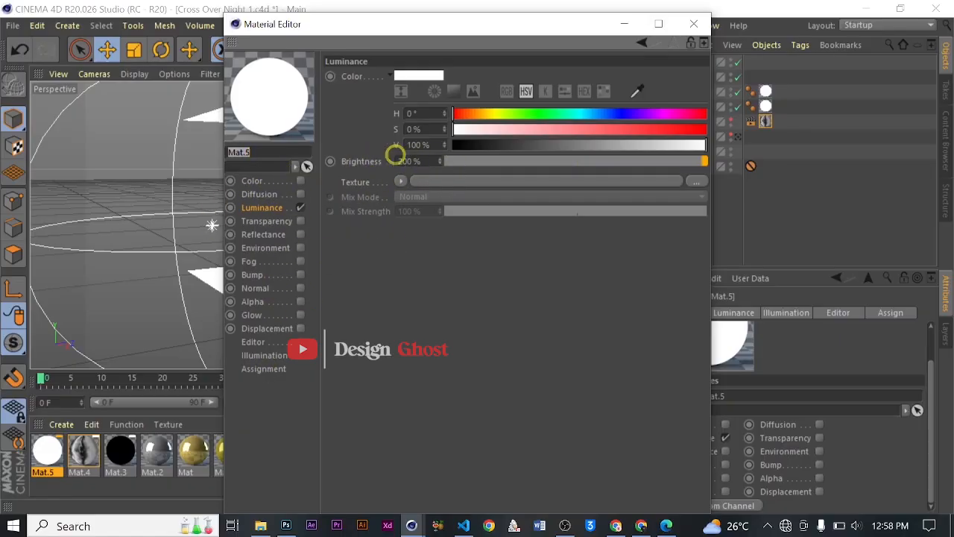
{"action": "left_click", "coordinate": [694, 24]}
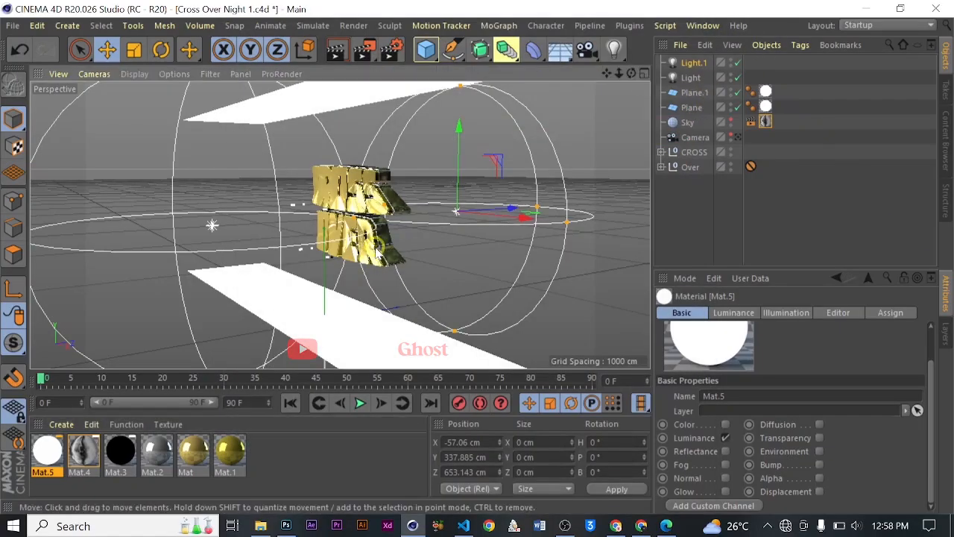
{"action": "scroll", "coordinate": [333, 246], "scroll_direction": "down", "scroll_amount": 2}
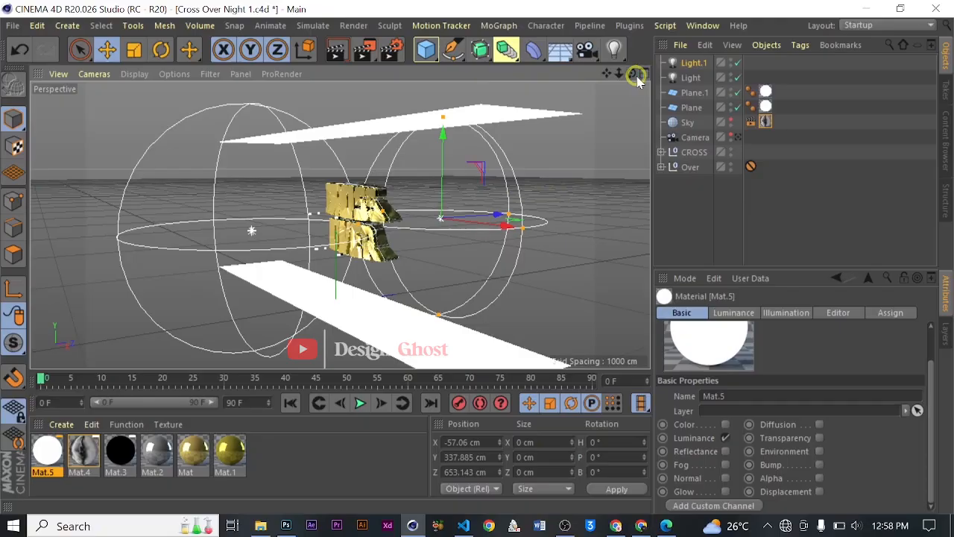
{"action": "left_click", "coordinate": [737, 138]}
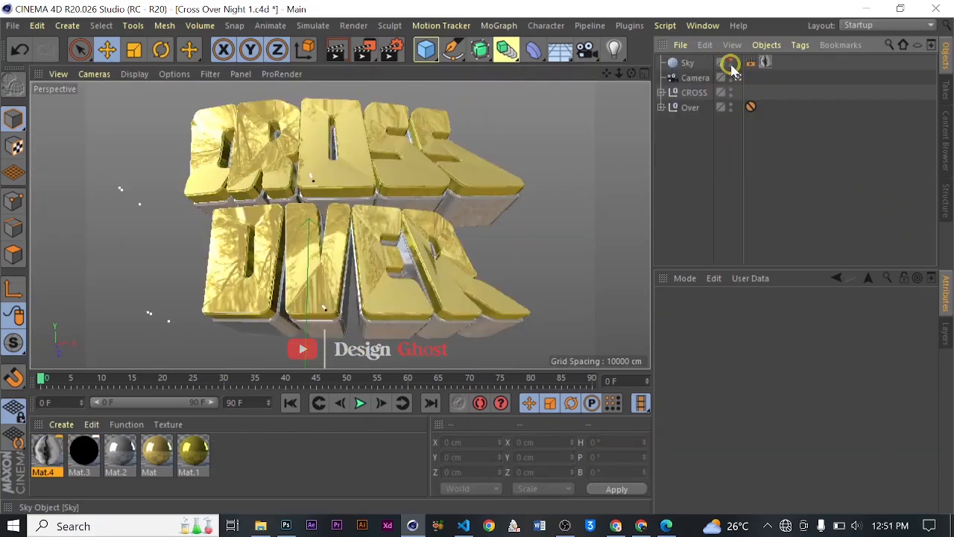
Render the title to the Picture Viewer with the Sky object hidden, and capture a screenshot of the screen.
{"action": "left_click", "coordinate": [731, 66]}
{"action": "left_click", "coordinate": [360, 54]}
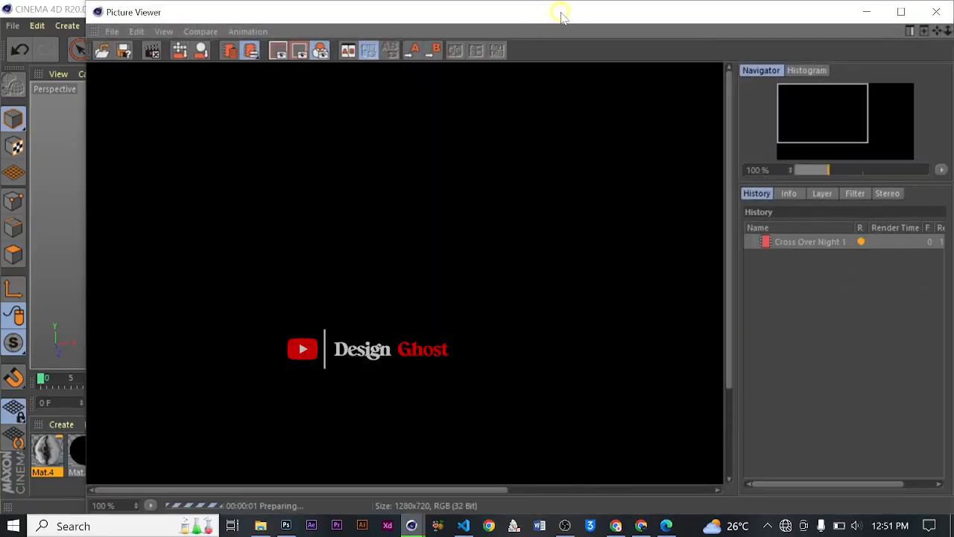
{"action": "left_click_drag", "start_coordinate": [588, 17], "coordinate": [569, 27]}
{"action": "scroll", "coordinate": [457, 309], "scroll_direction": "down", "scroll_amount": 4}
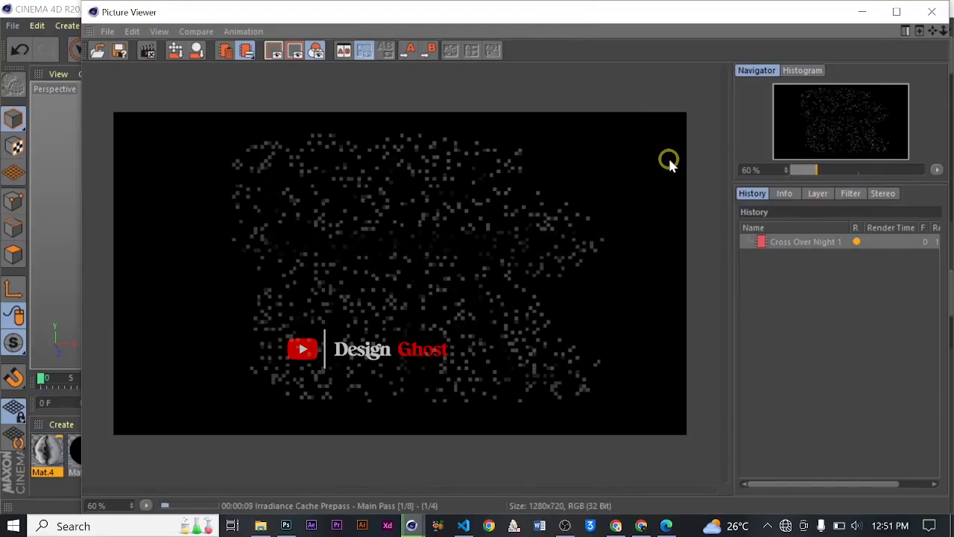
{"action": "left_click_drag", "start_coordinate": [693, 13], "coordinate": [682, 15]}
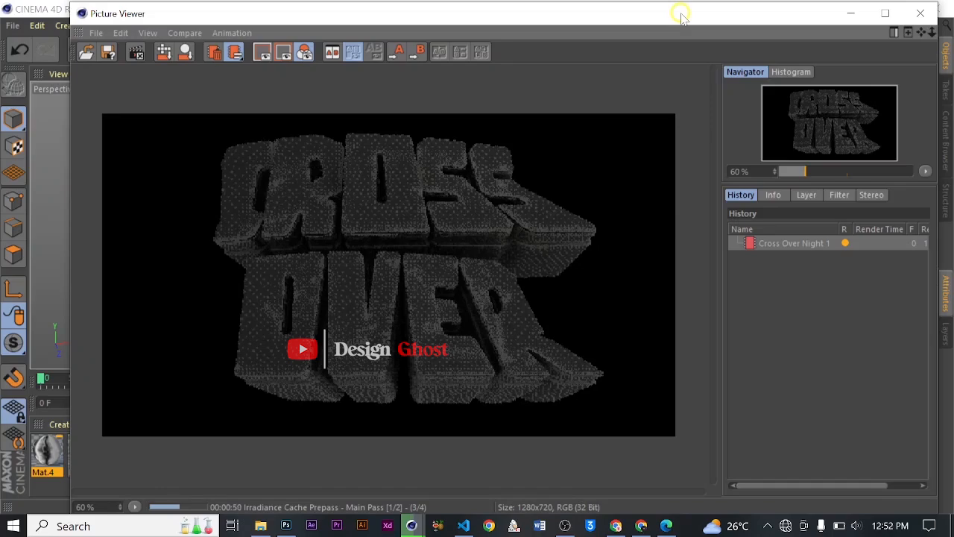
{"action": "key", "text": "super+Print"}
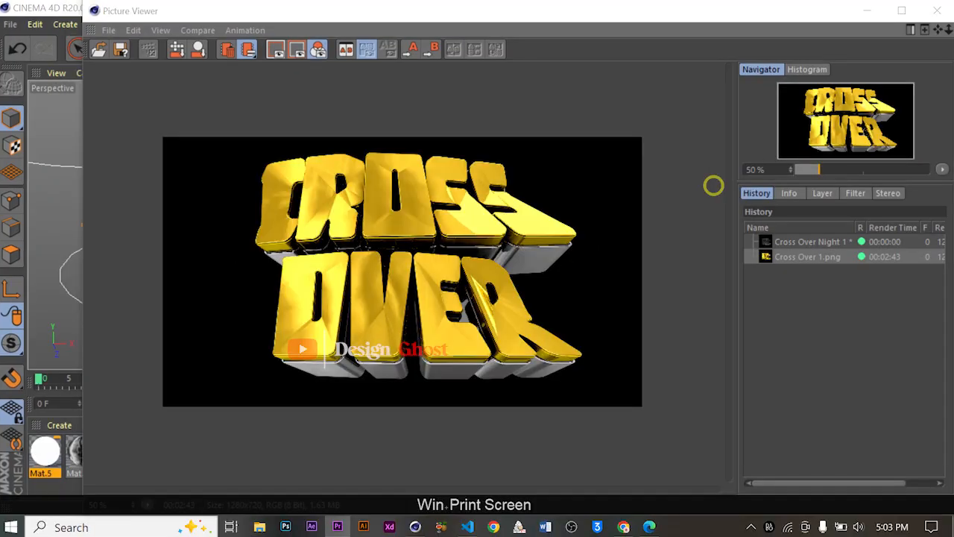